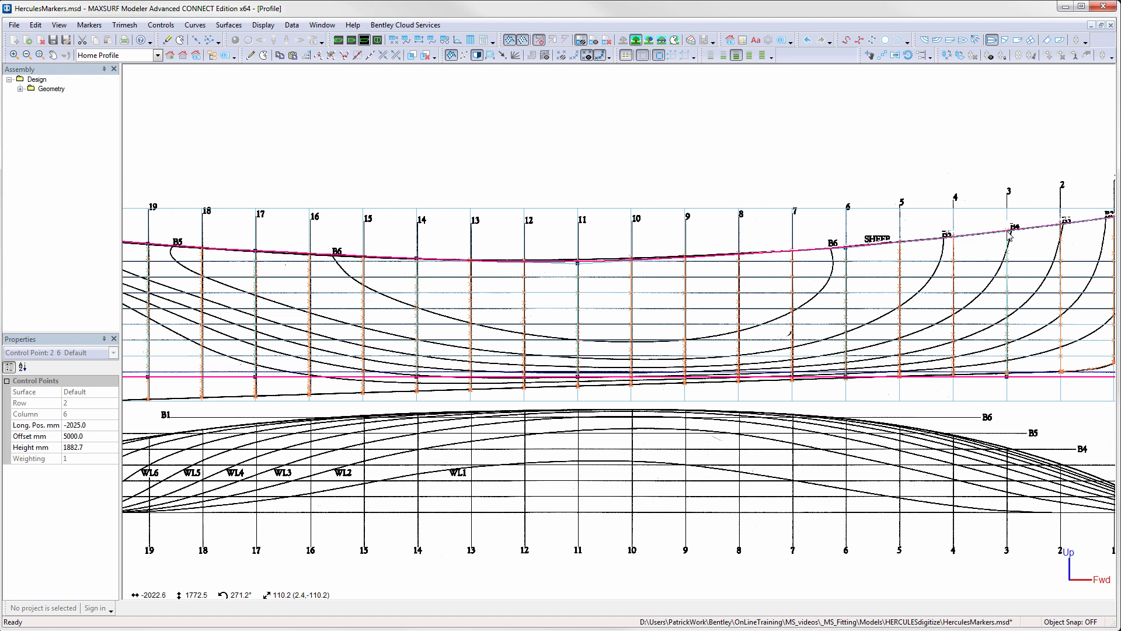
- In the plan view, select all control points of the forwardmost bow column and set their offset to 0 mm
middle_drag(1044, 238, 949, 255)
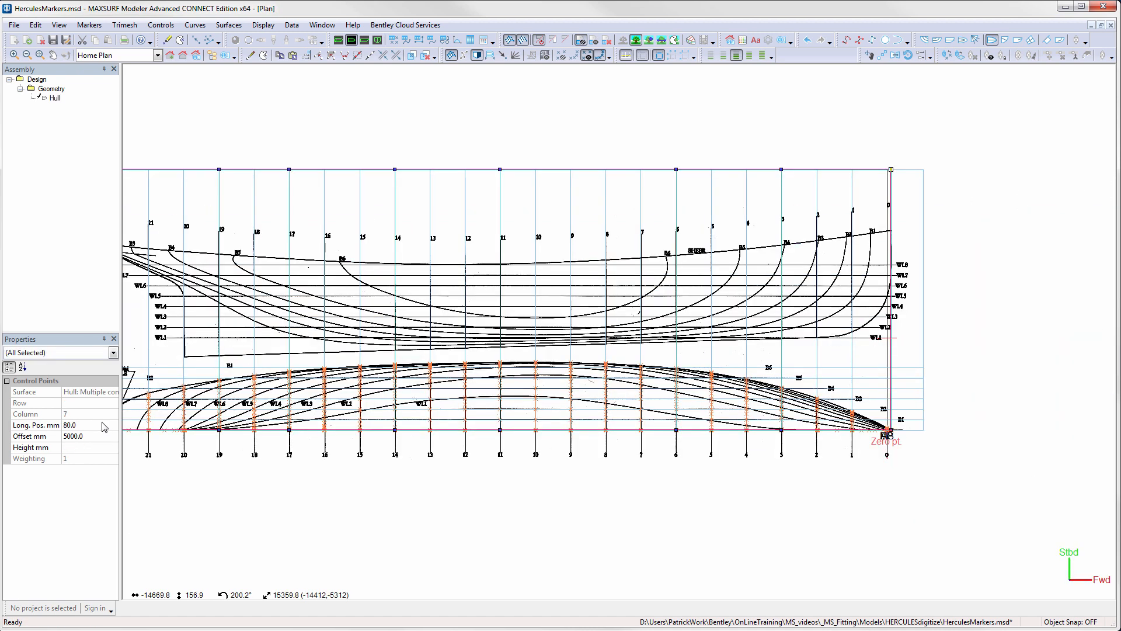
click(43, 438)
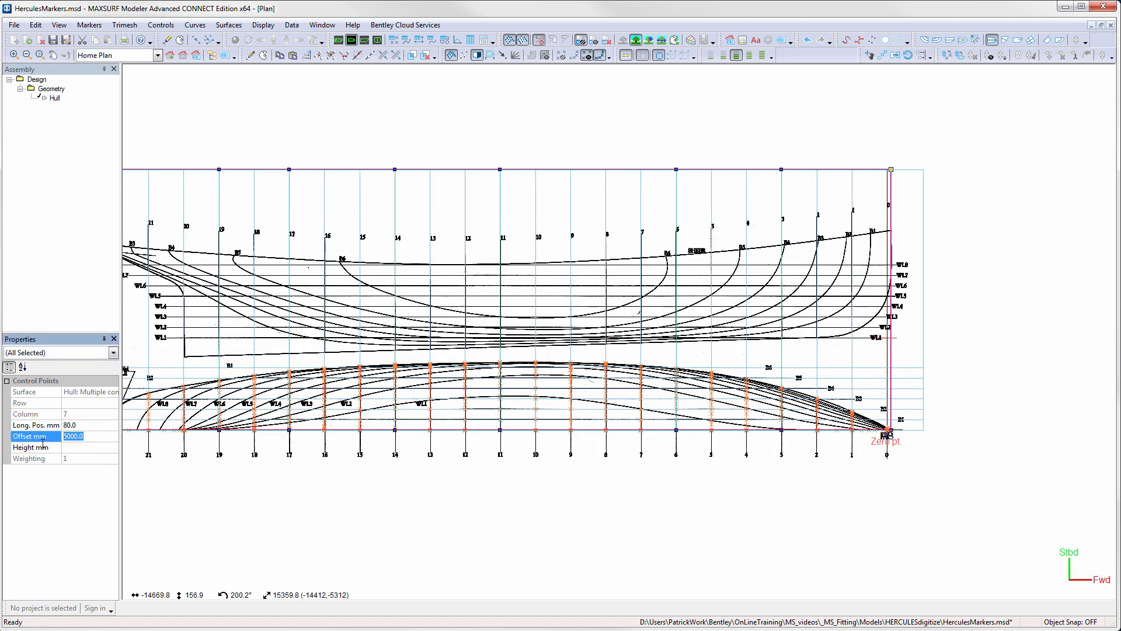
text(0)
key(Return)
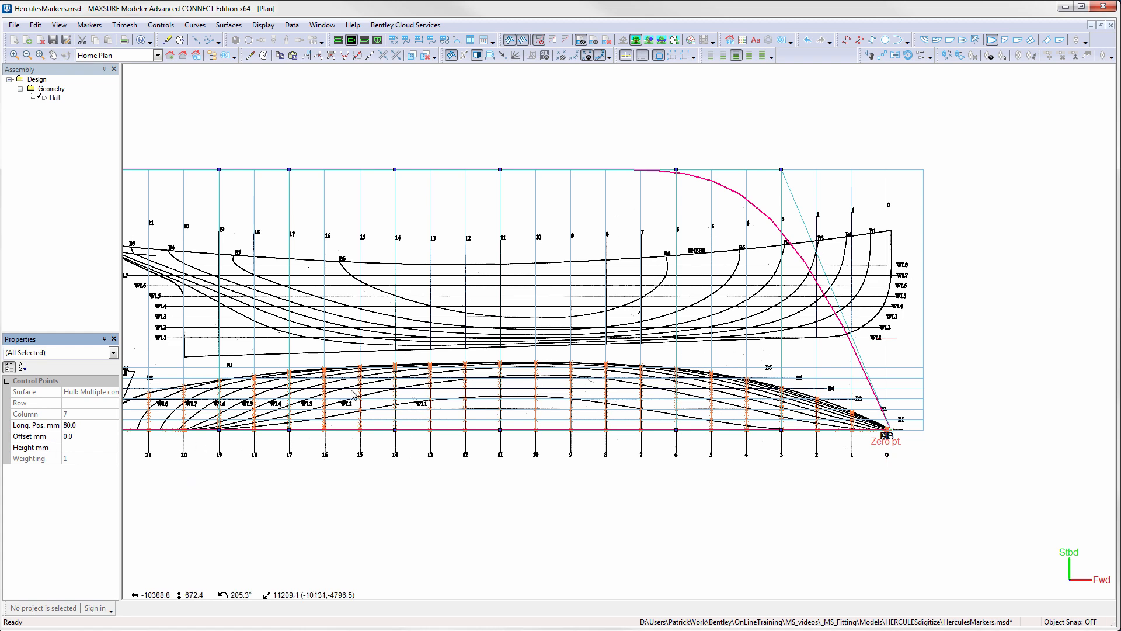
- Select all control points of the aftmost stern column and set their offset to 0 mm
middle_drag(367, 249, 385, 317)
scroll(326, 316, down, 1)
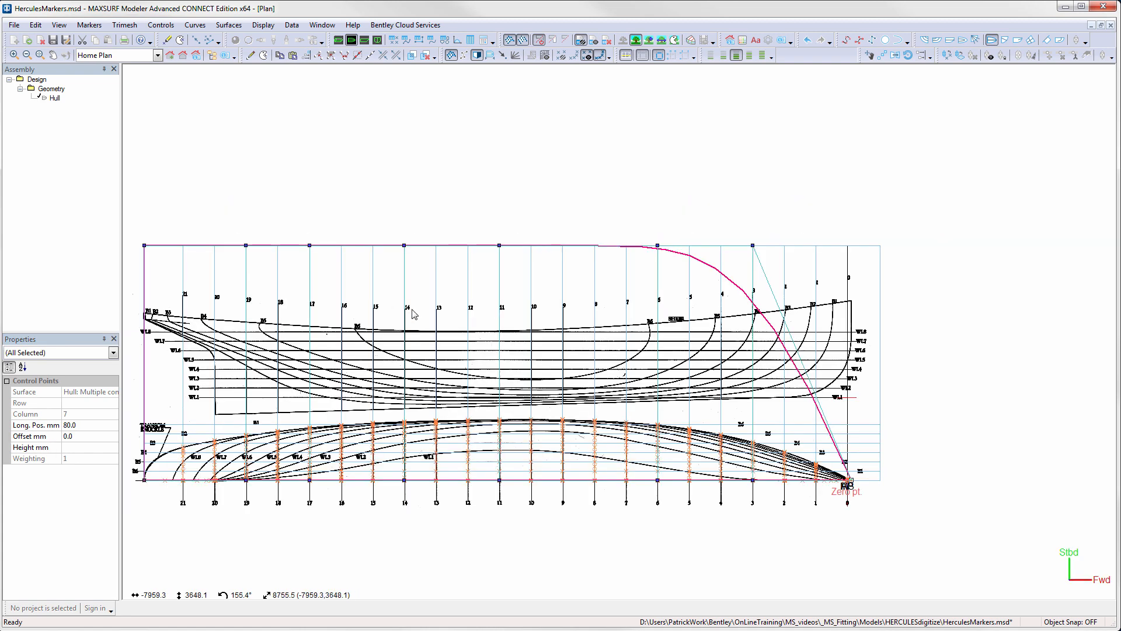
middle_drag(284, 305, 455, 294)
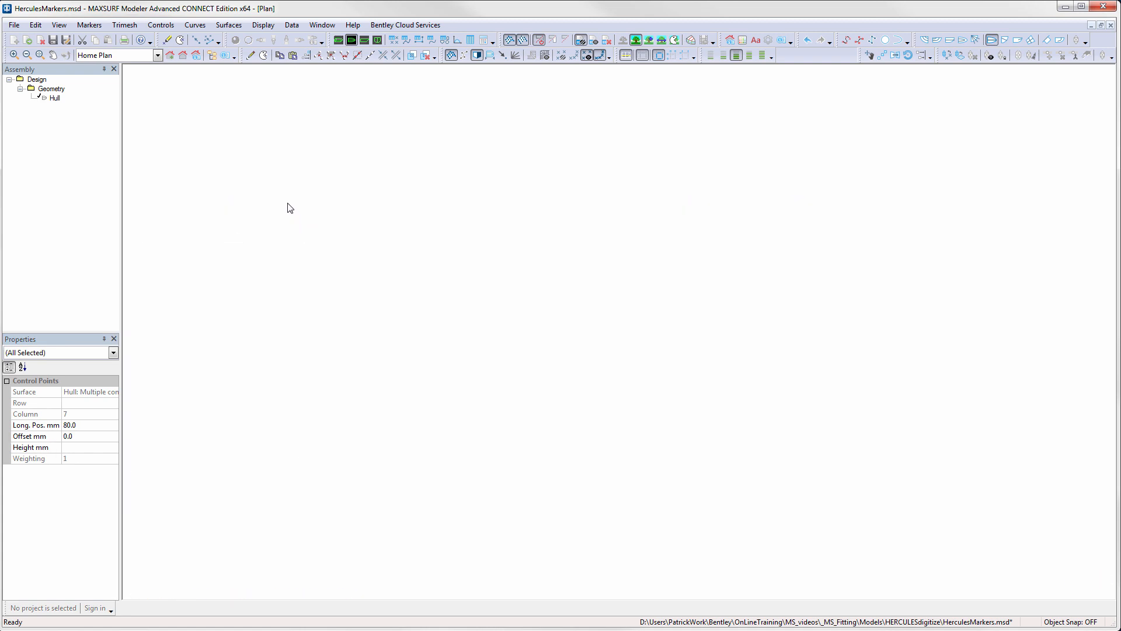
drag(287, 206, 349, 261)
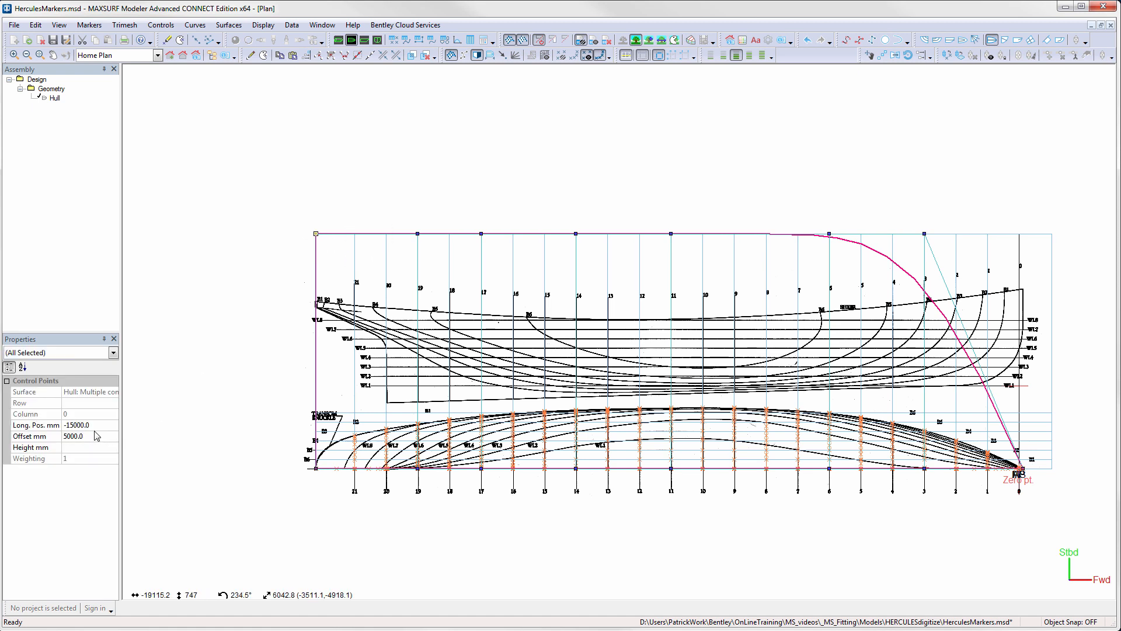
click(9, 436)
text(0)
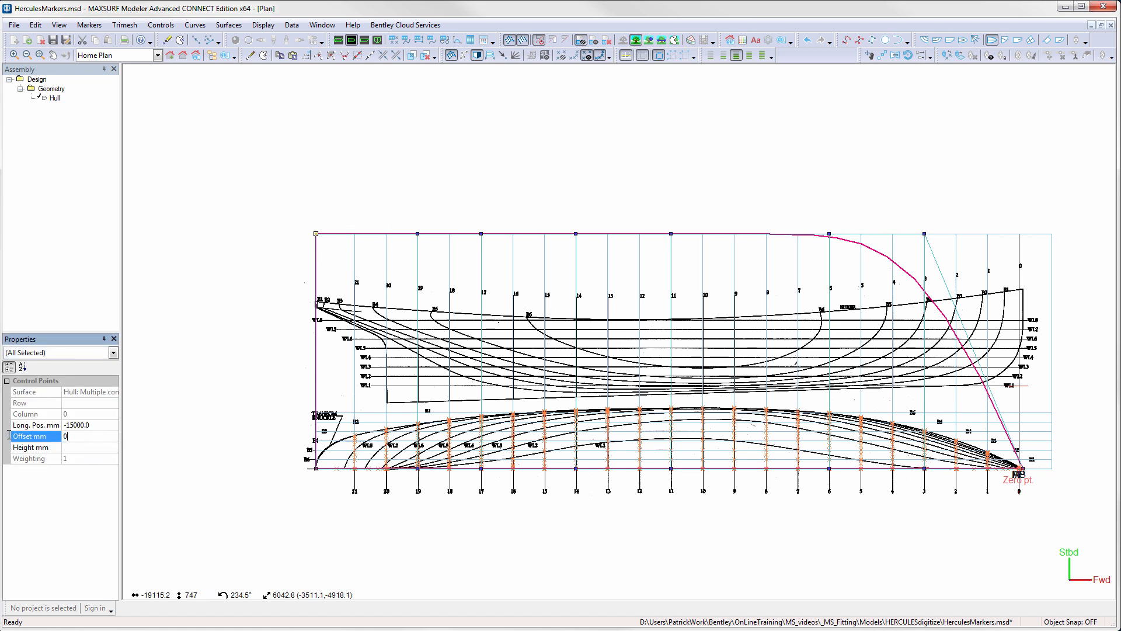
key(Return)
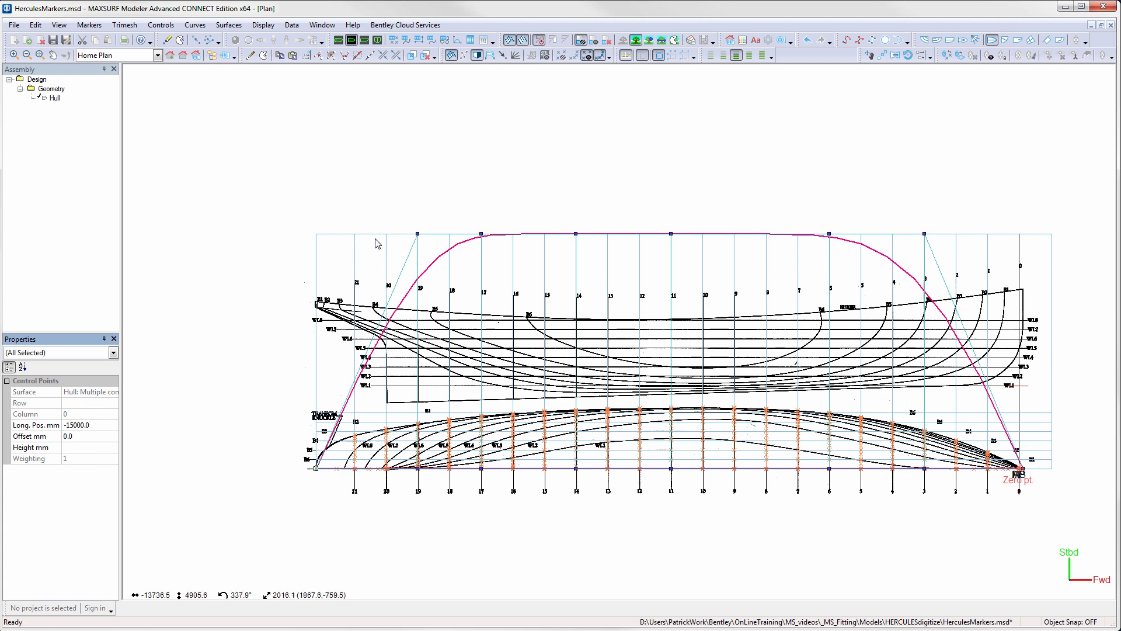
- Move the deck-edge points between bow and stern to an offset of about 1295 mm, and the station 3 point to about 1009 mm
drag(387, 218, 928, 408)
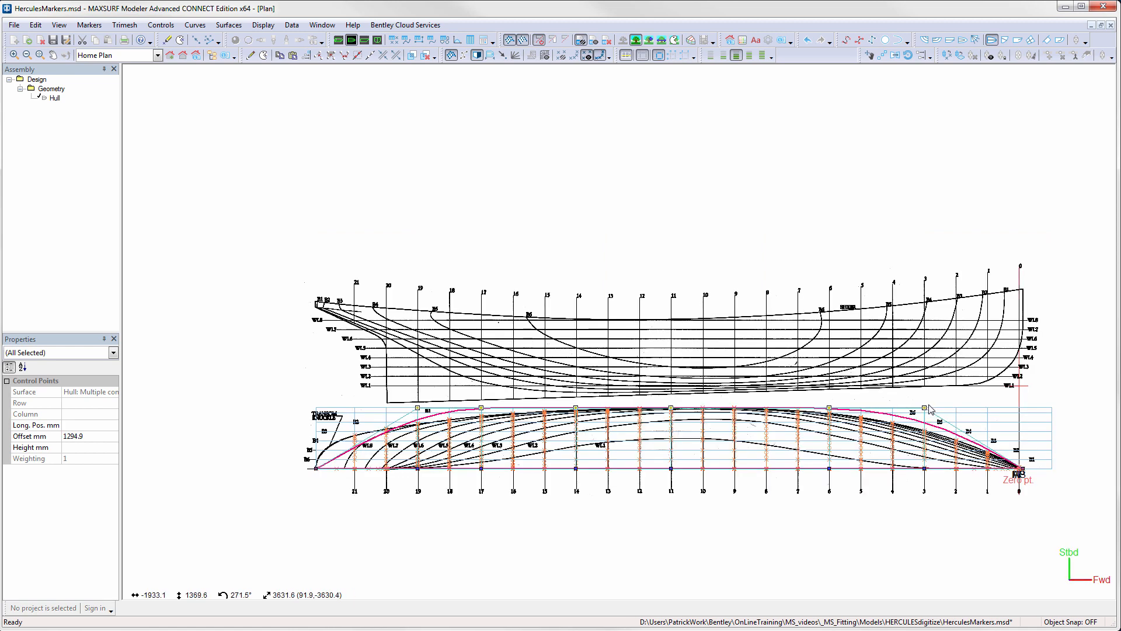
click(925, 407)
drag(928, 412, 929, 426)
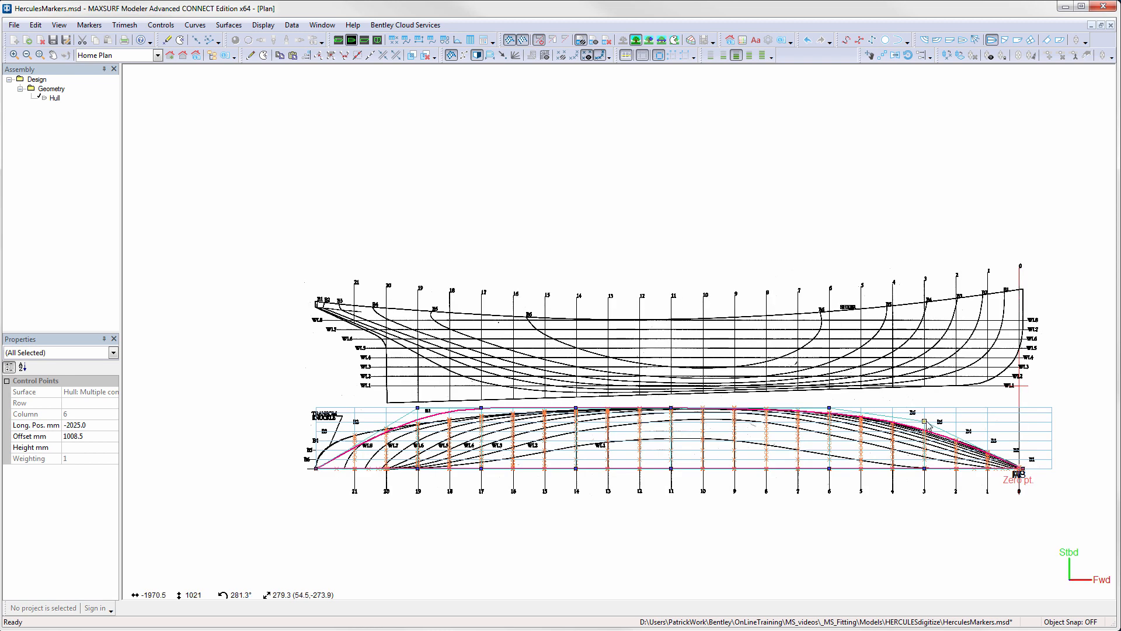
- Move the deck-edge control point at station 19 aft to the transom, at an offset of about 948 mm
scroll(435, 437, up, 3)
middle_drag(434, 437, 573, 364)
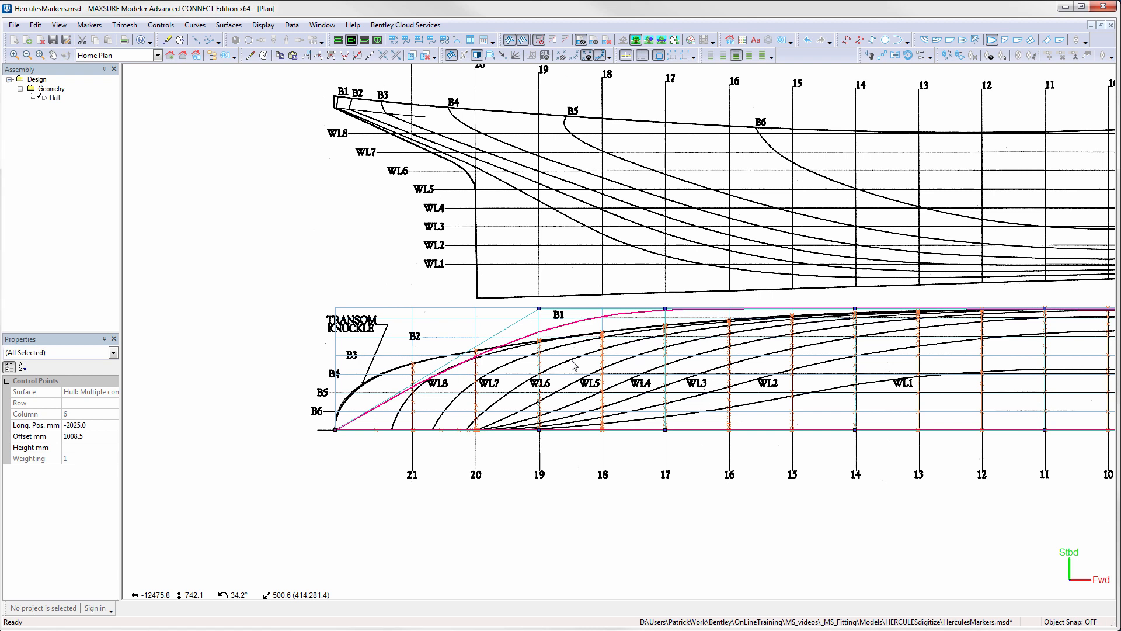
click(538, 309)
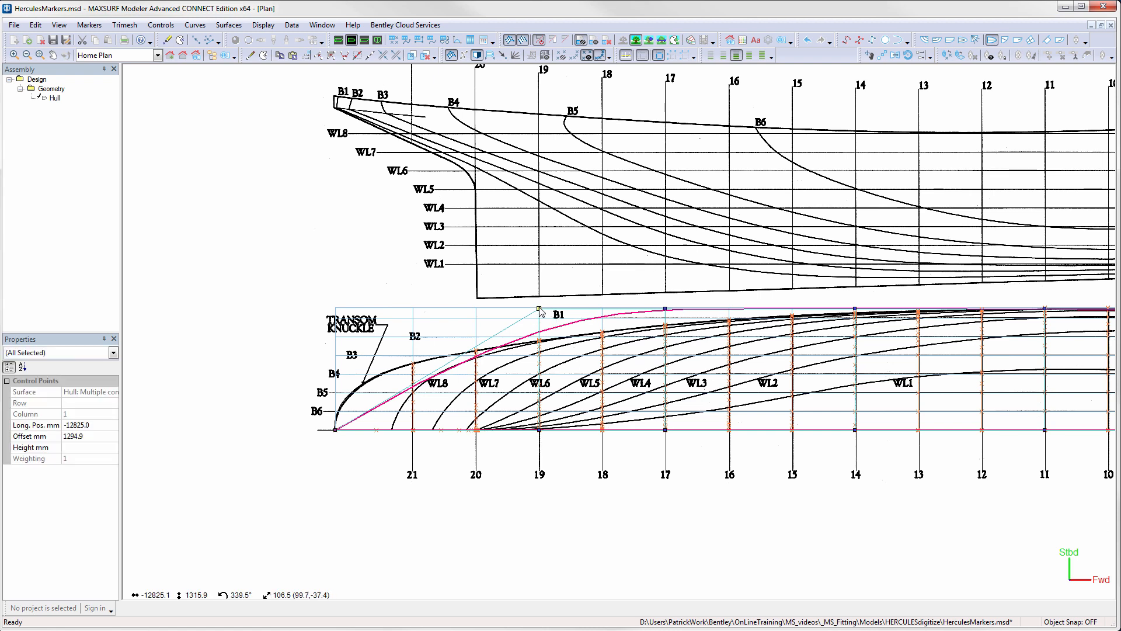
drag(540, 312, 336, 346)
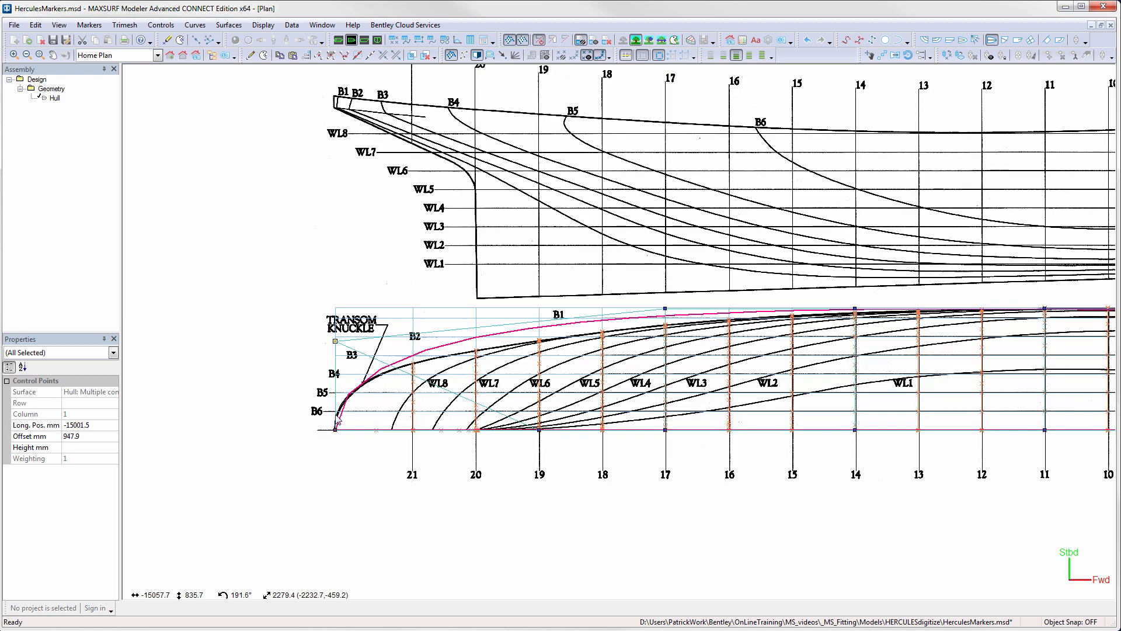
- Select the relocated column at the transom and set its longitudinal position to -15000 mm
click(336, 431)
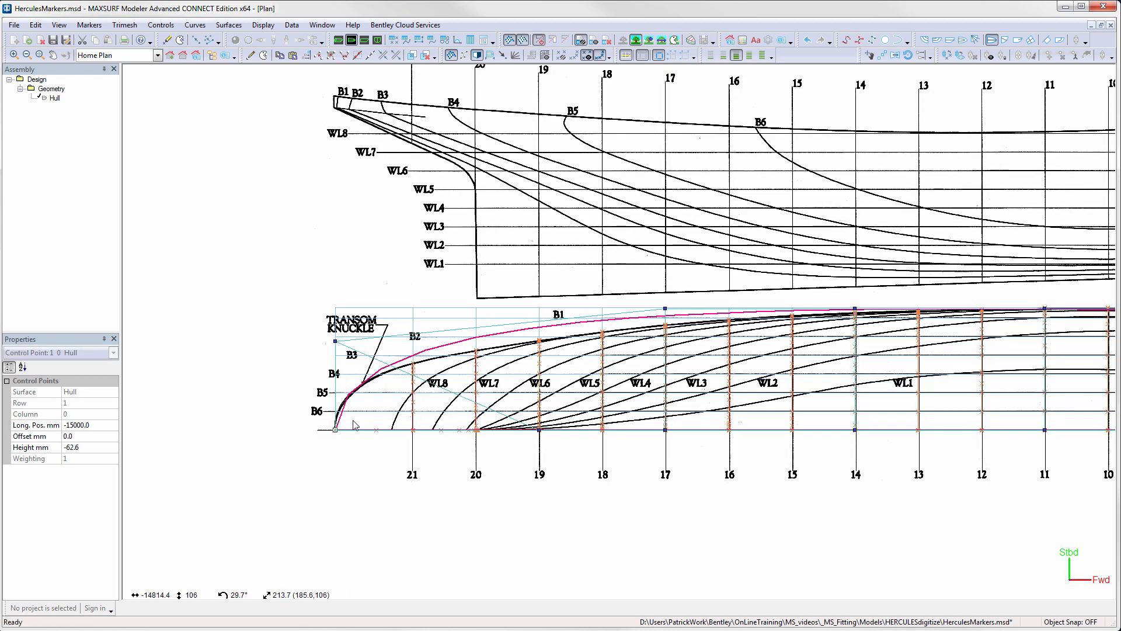
shift+click(336, 341)
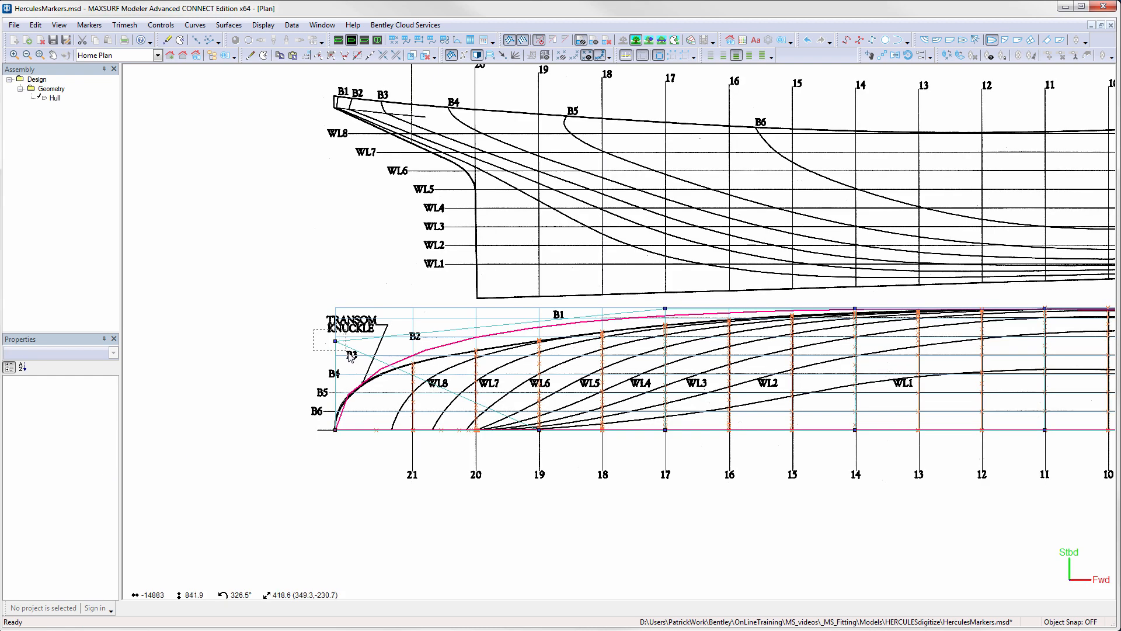
click(100, 429)
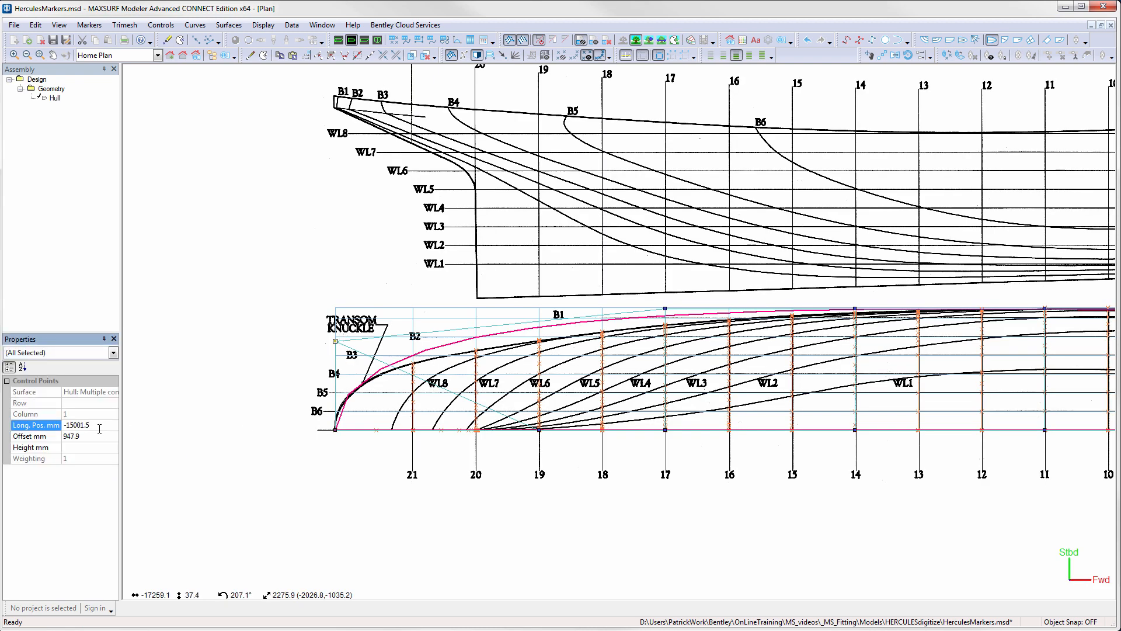
text(-15000)
key(Return)
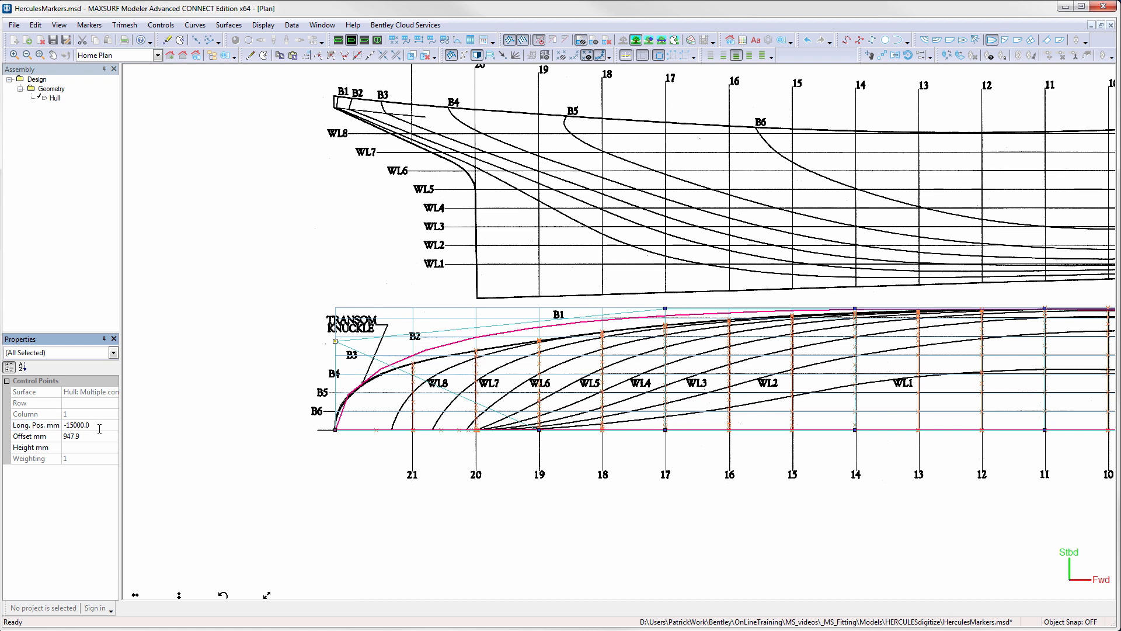
- Increase the surface display precision and move the deck-edge point at station 17 to an offset of about 1154 mm
click(750, 55)
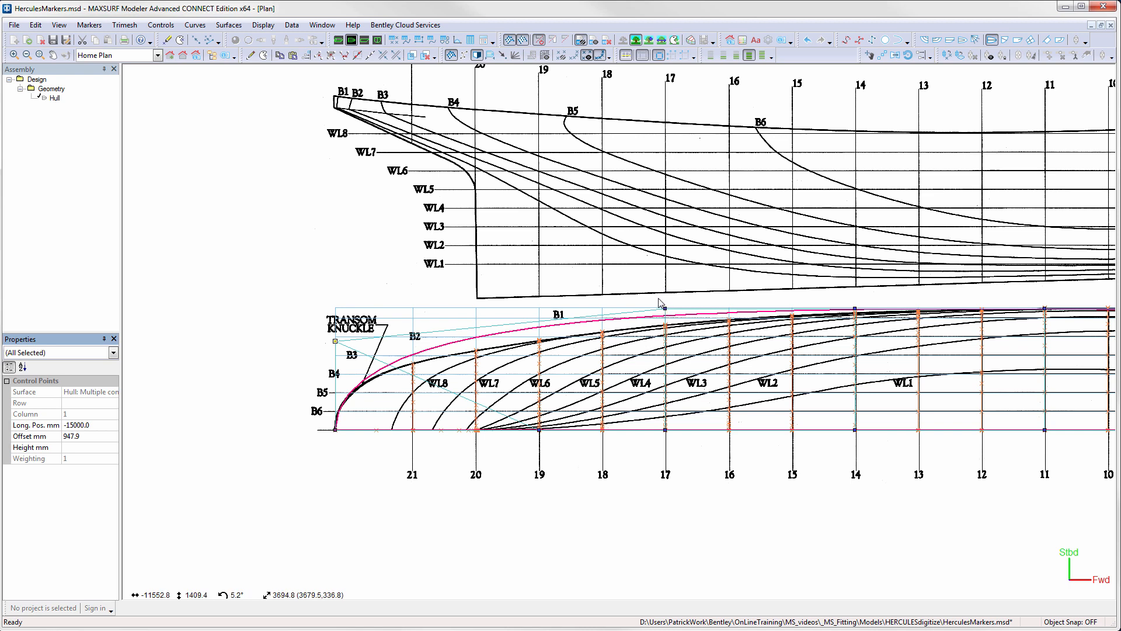
drag(664, 307, 668, 328)
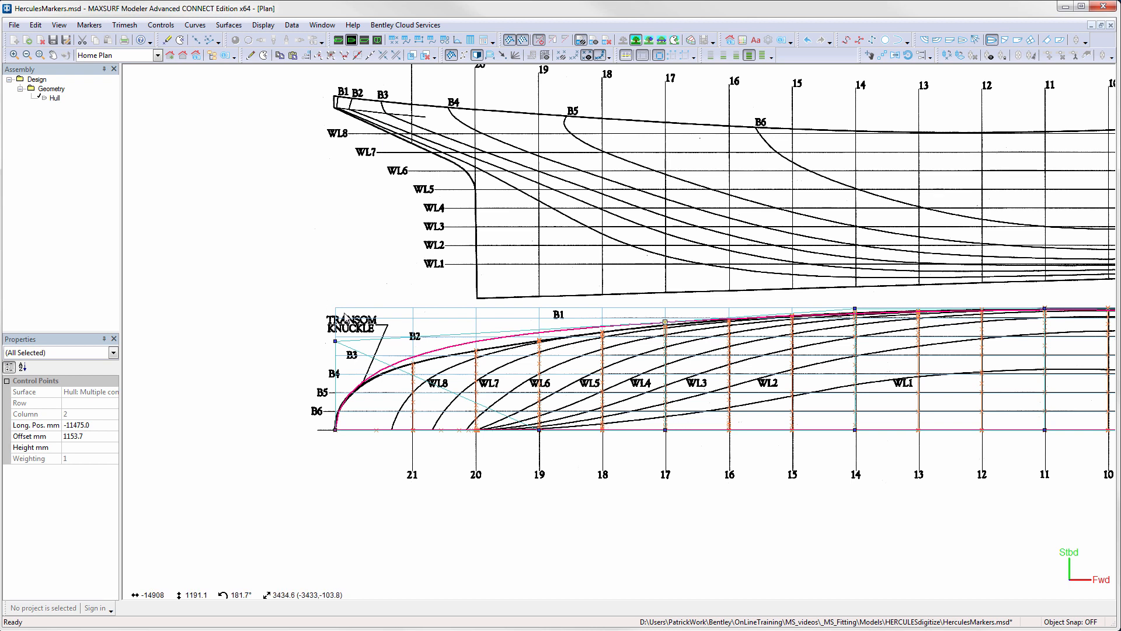
- In the profile view, add a column of control points to the hull on the sheer line at station 20
click(363, 41)
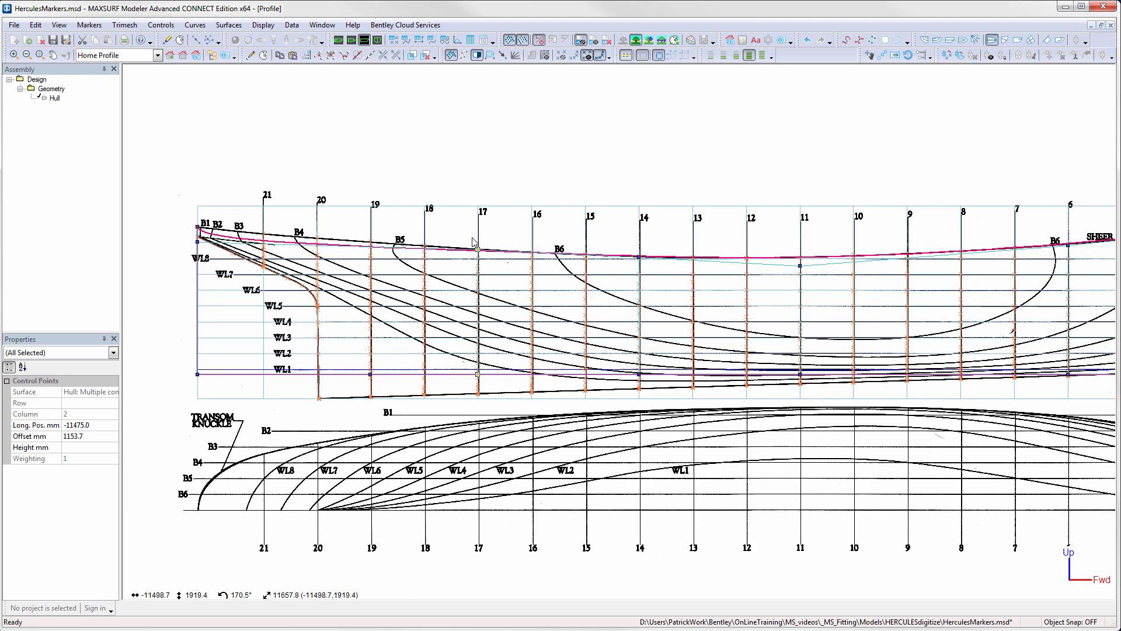
click(251, 55)
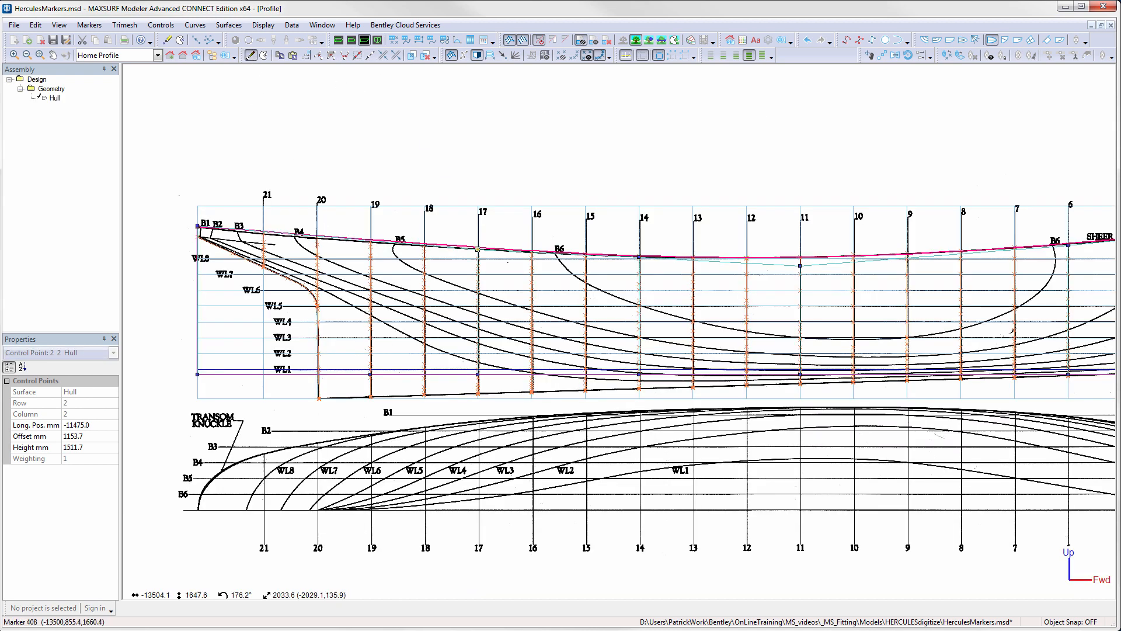
drag(317, 239, 317, 240)
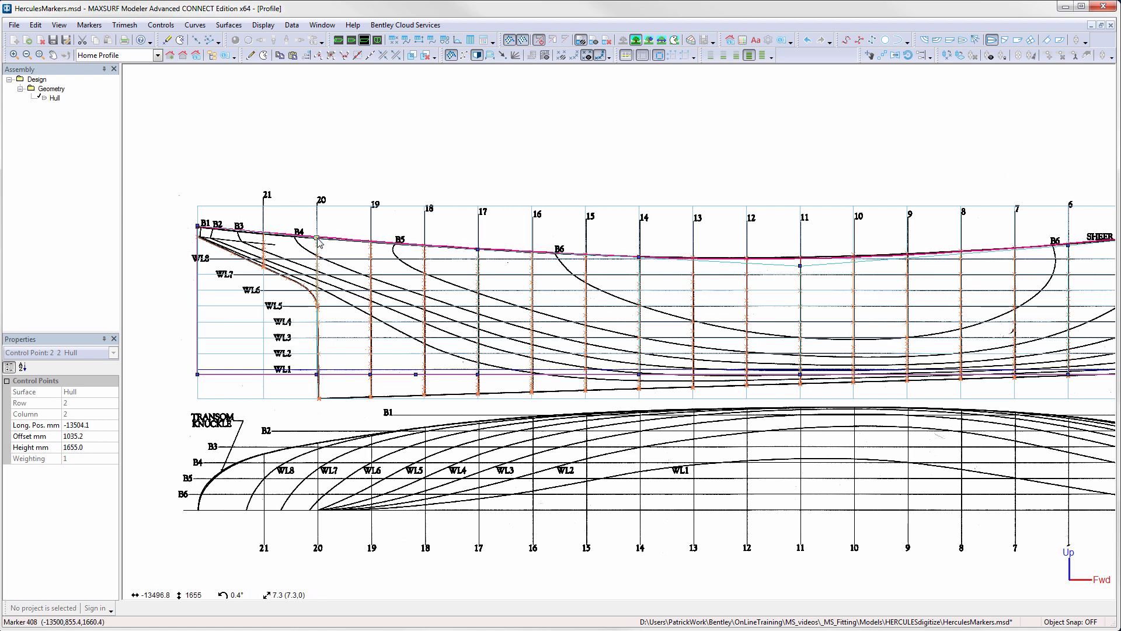
- In the plan view, move the station 20 deck-edge point to an offset of about 867 mm and pull the transom point in towards the centreline
click(351, 40)
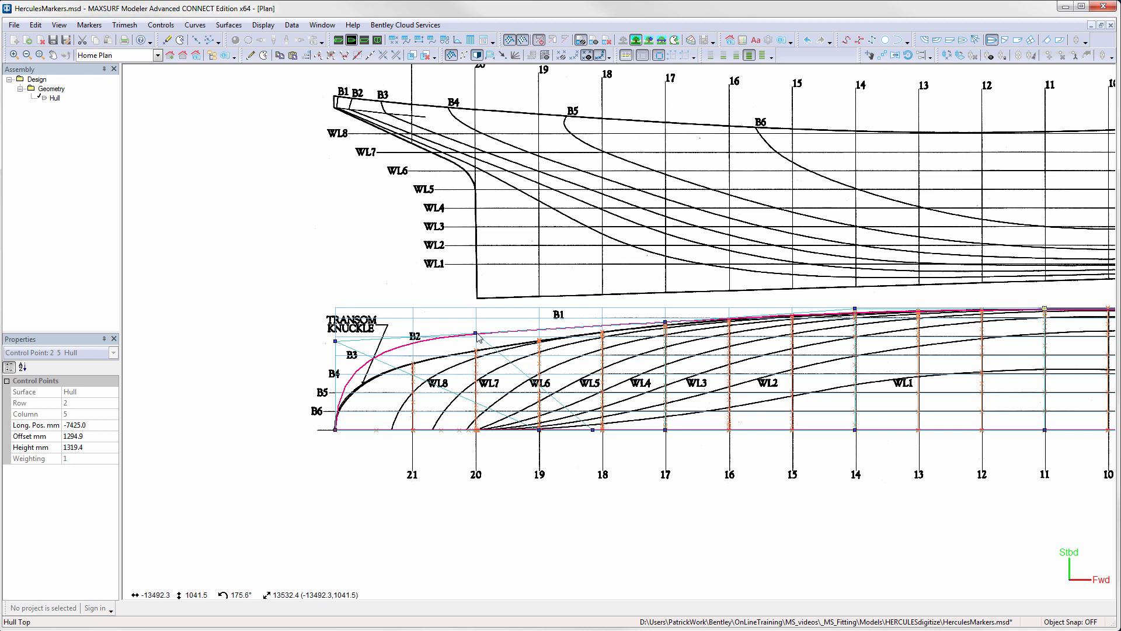
drag(478, 335, 481, 353)
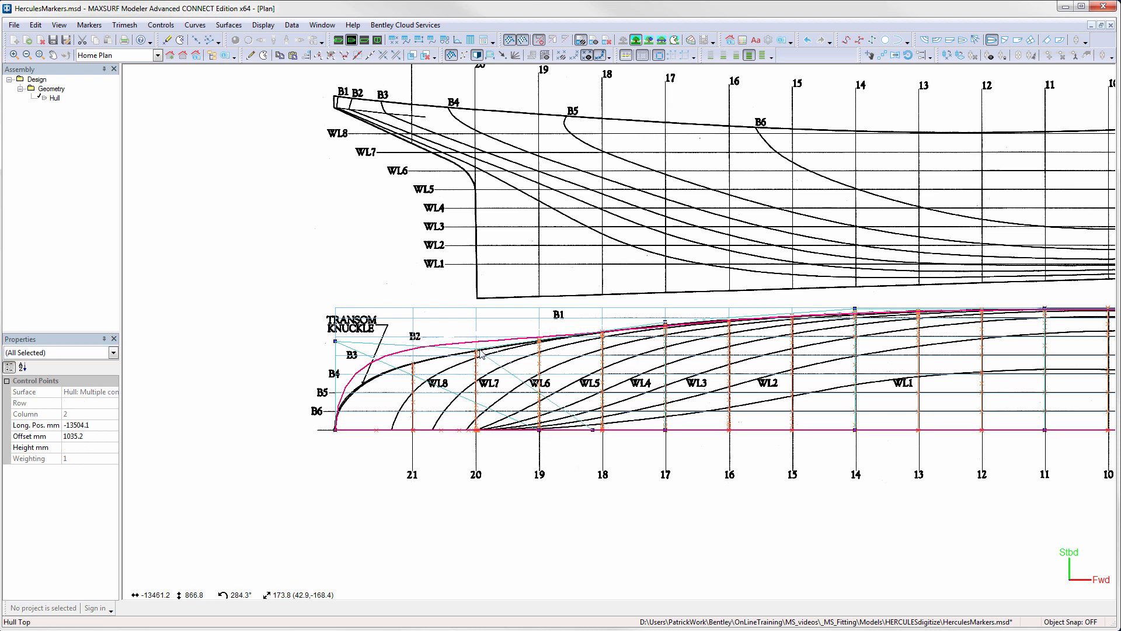
click(337, 342)
drag(338, 345, 334, 374)
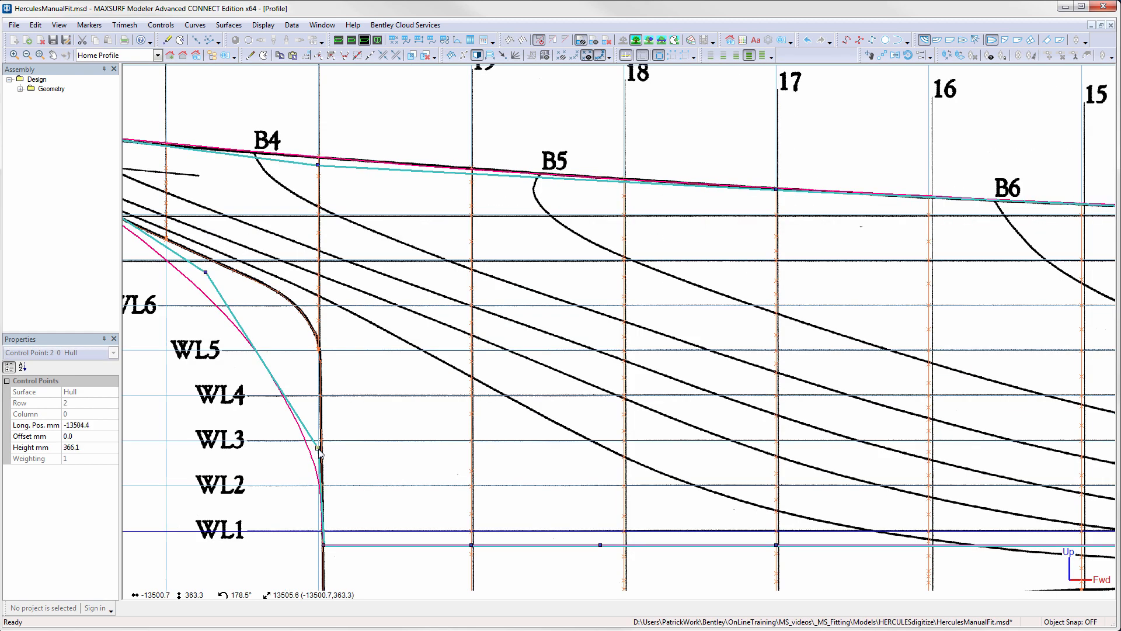
- In the profile view, fit the stern centreline by moving row 2 to about -13488, 996 mm and row 3 to about -13971, 1180 mm
drag(320, 452, 322, 306)
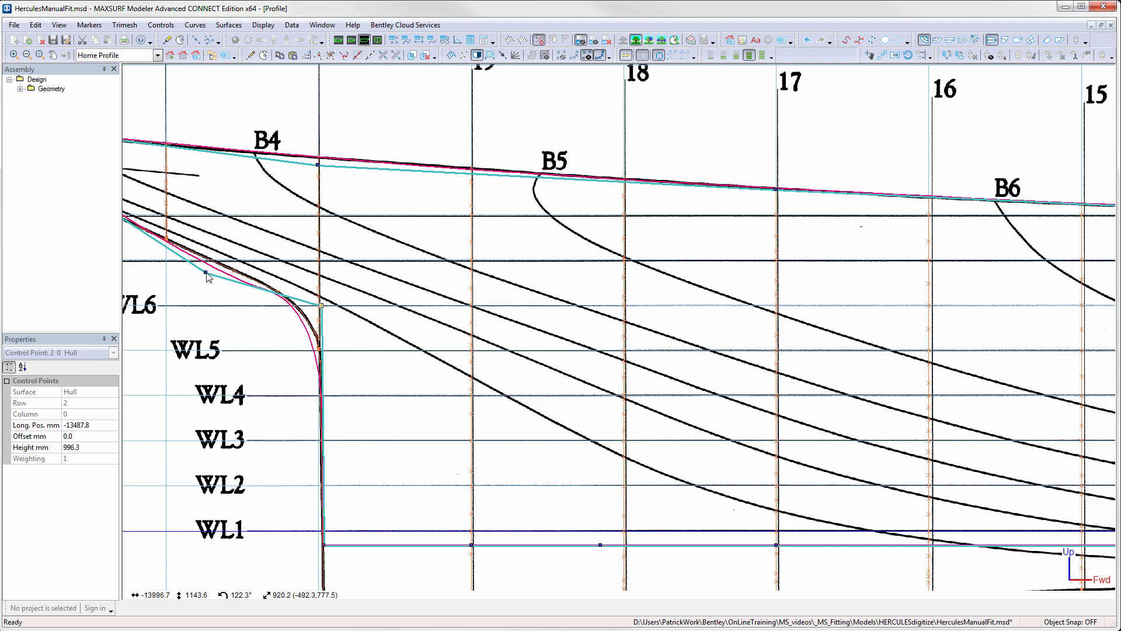
drag(206, 273, 211, 263)
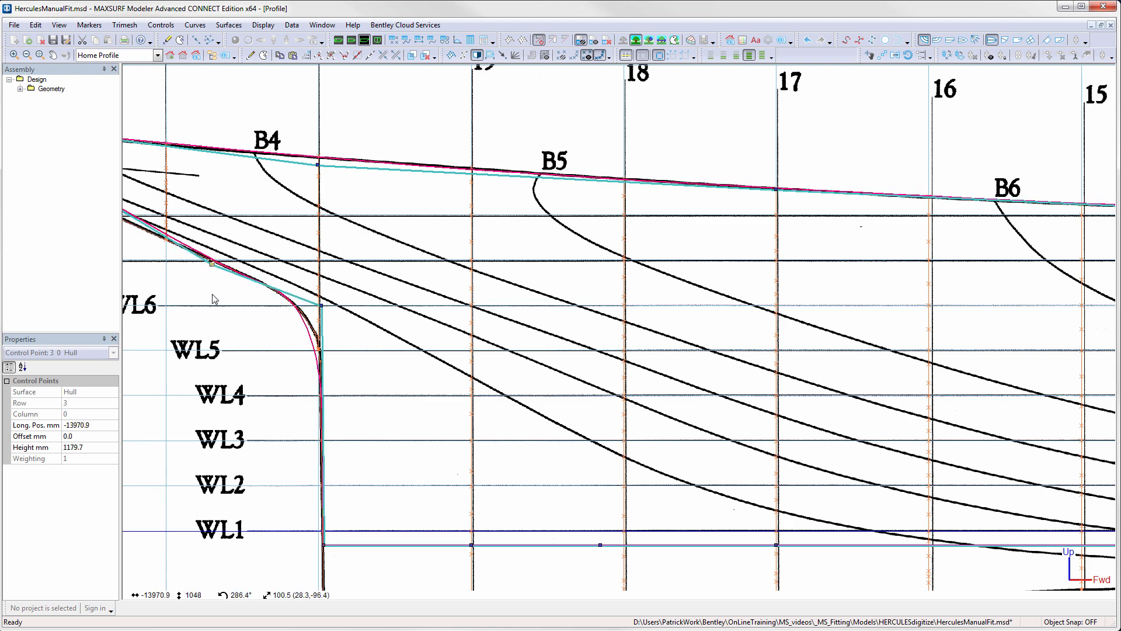
middle_drag(212, 294, 359, 309)
middle_drag(283, 308, 335, 314)
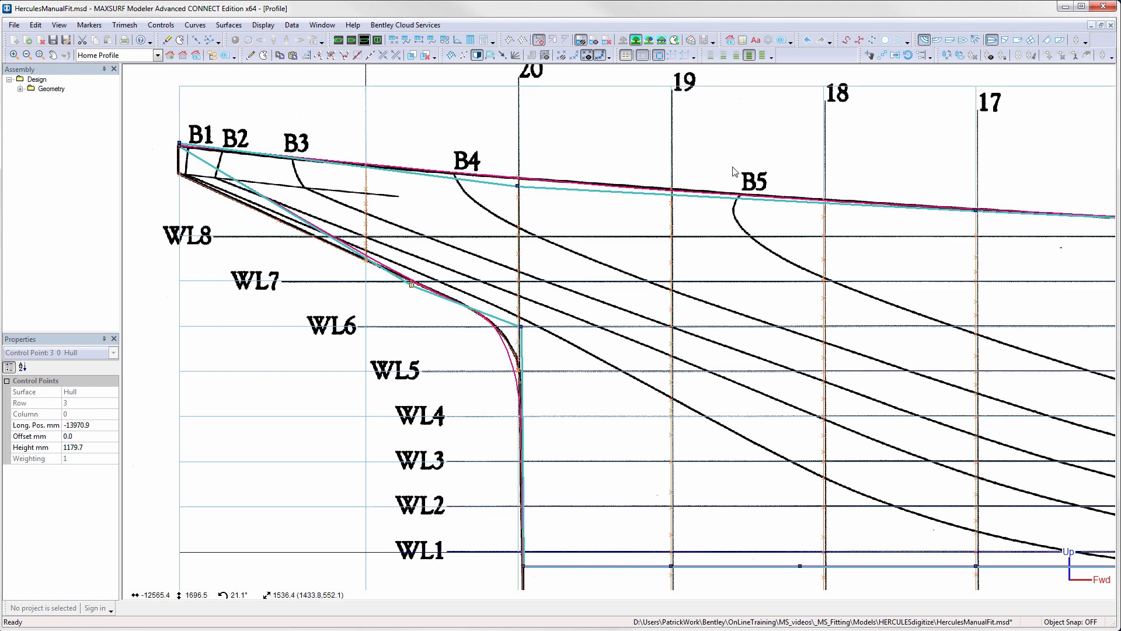
- In the body plan, add two control point rows on the station 14 column, at heights of about 1178 mm and 699 mm
click(377, 41)
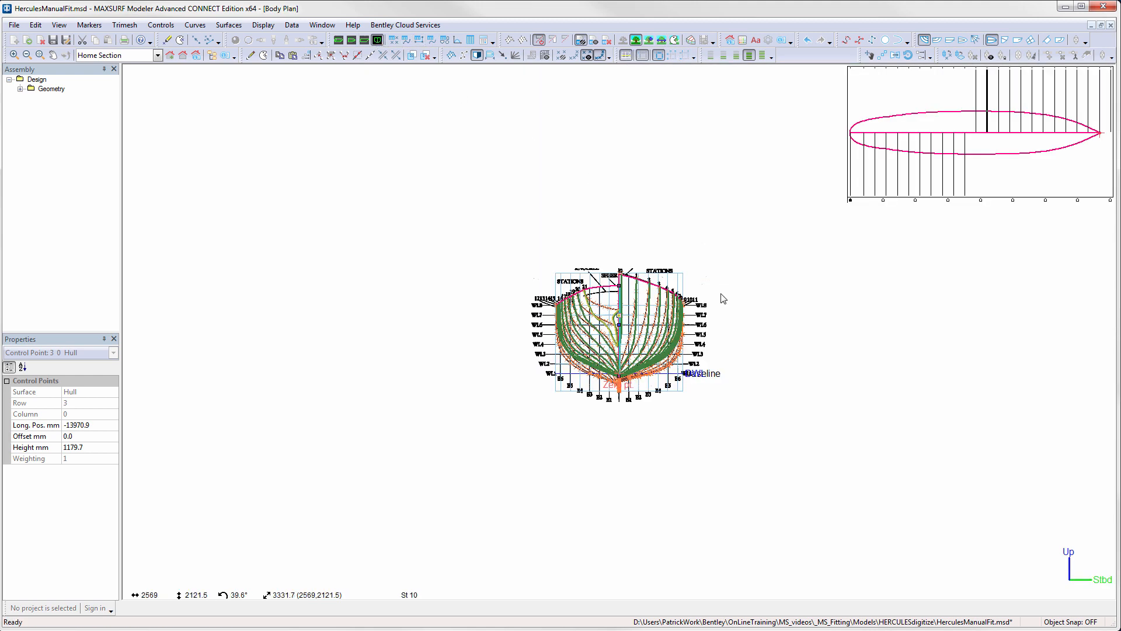
scroll(660, 307, up, 3)
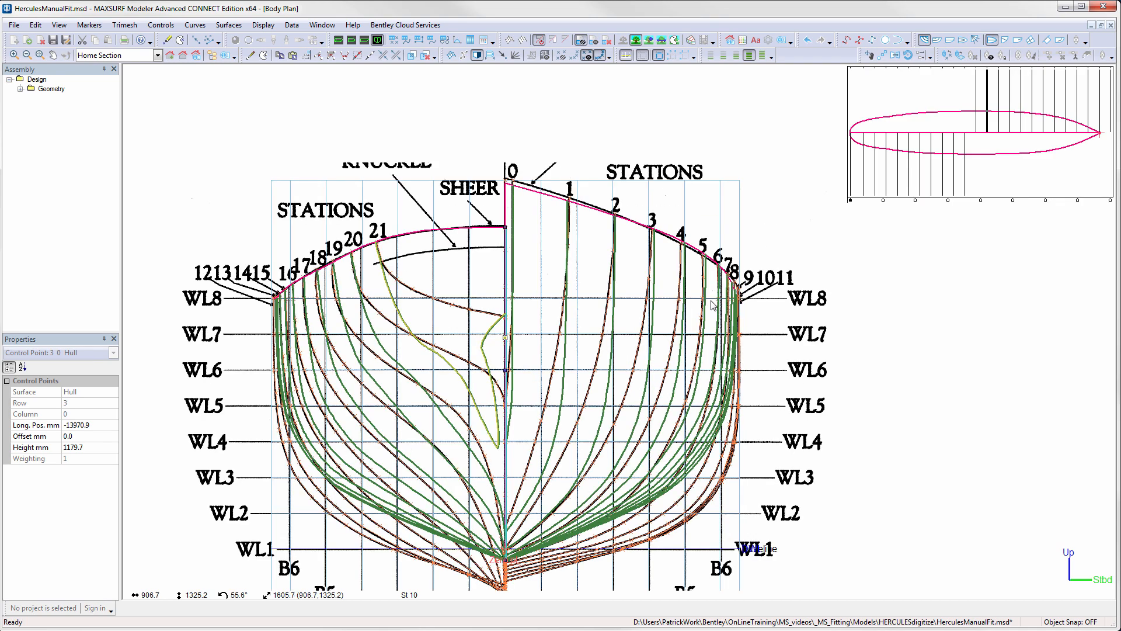
click(981, 201)
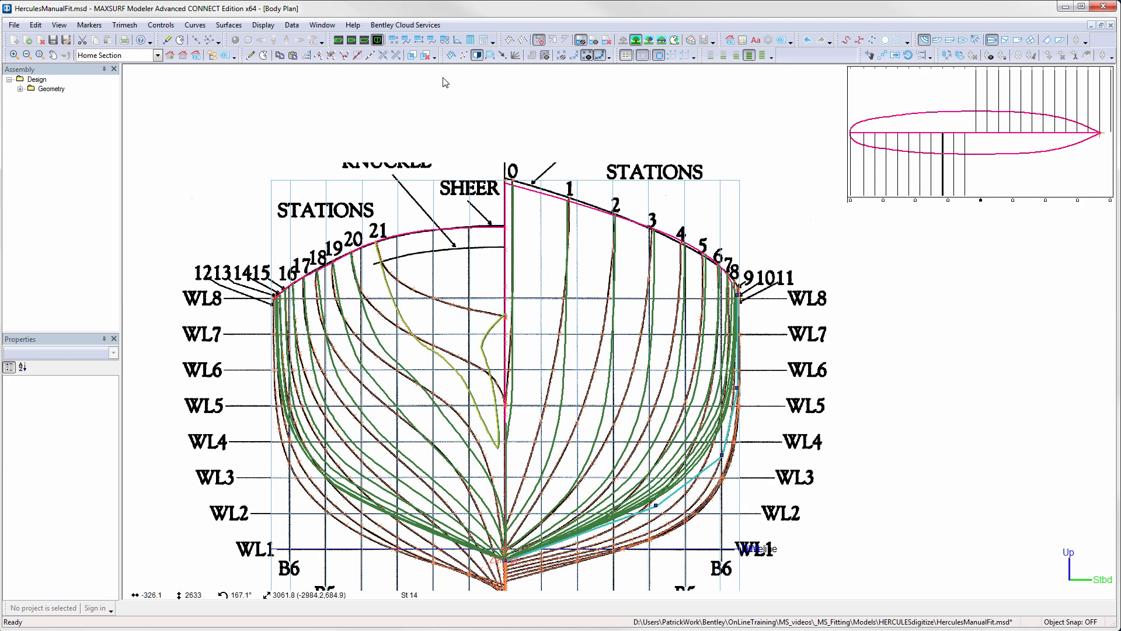
click(251, 55)
click(739, 337)
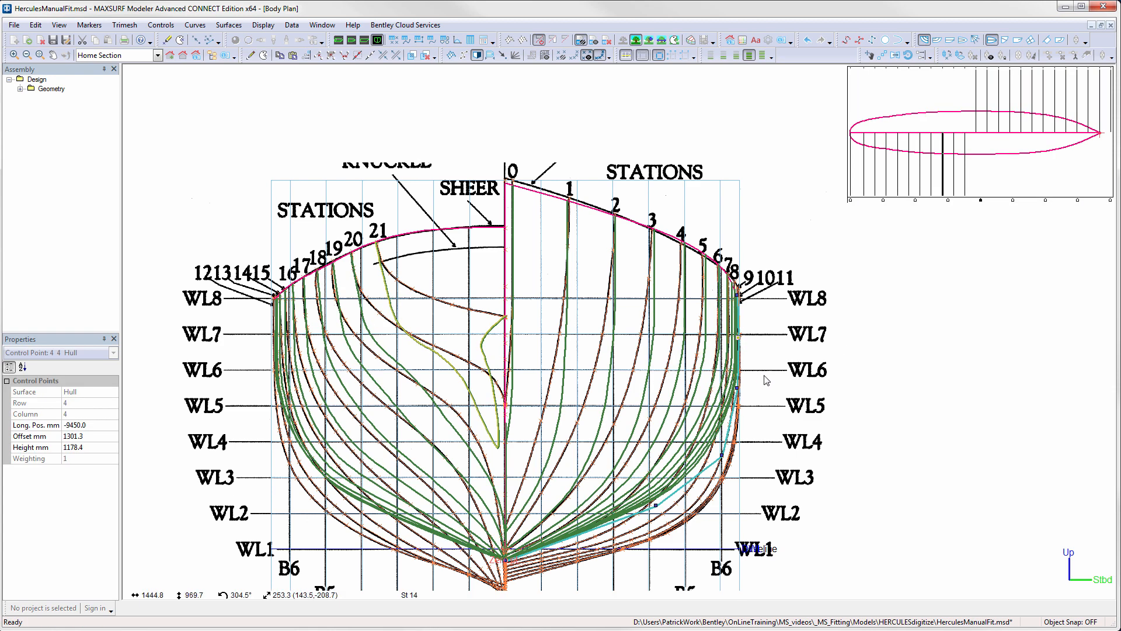
click(251, 55)
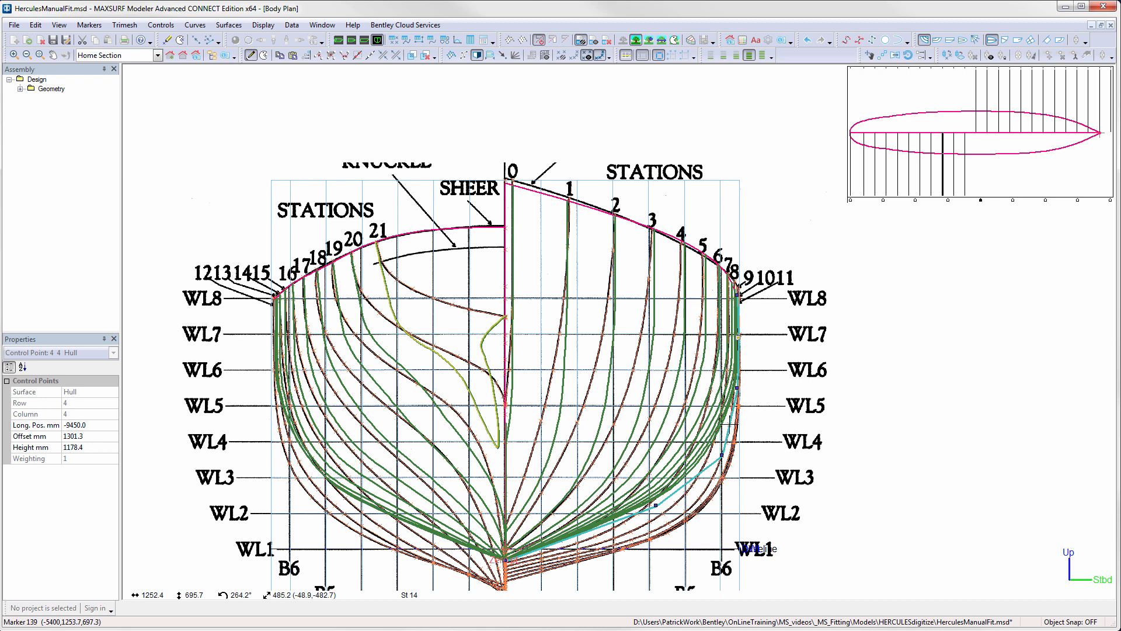
click(732, 426)
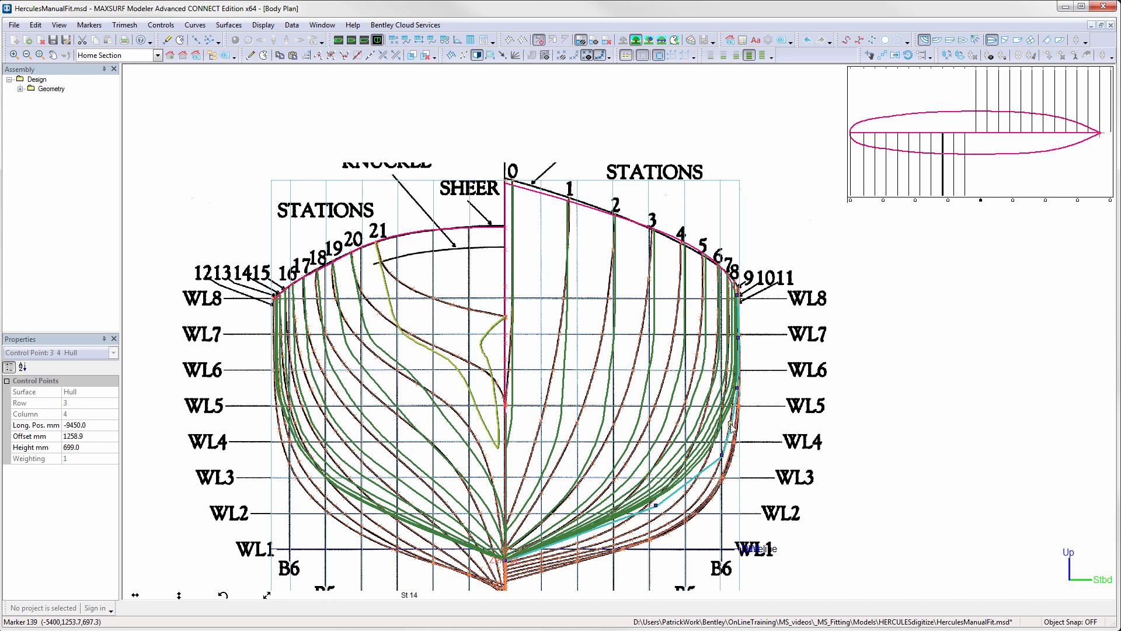
- In the profile view, compact the row 4 and 5 stern centreline points together and move them to the transom's lower corner, about -15002, 1675 mm
click(364, 41)
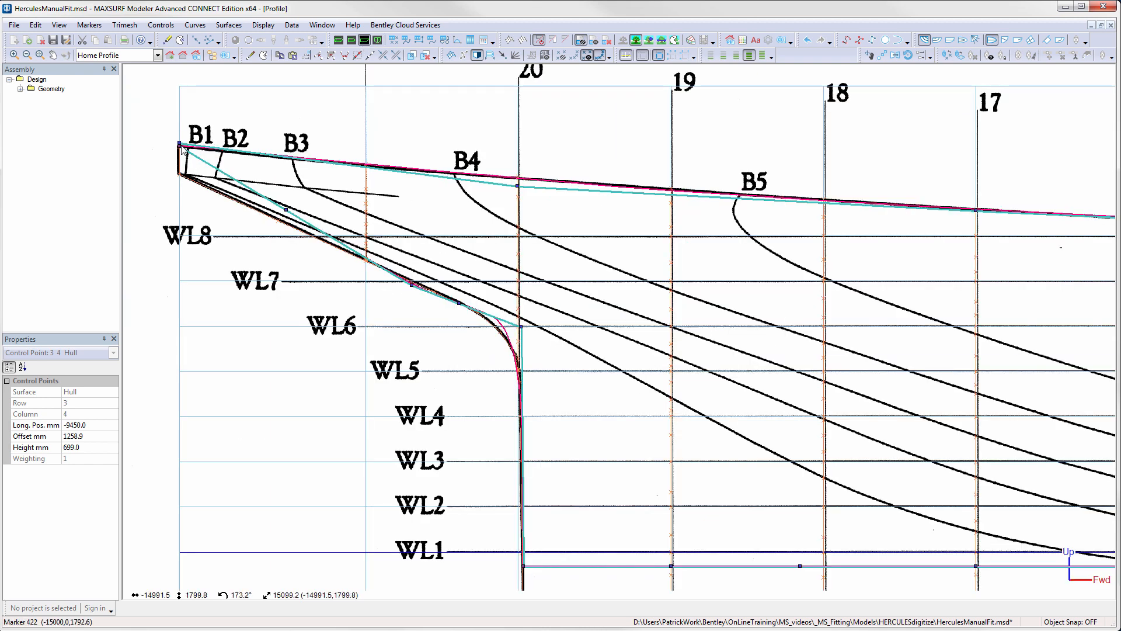
scroll(199, 157, up, 2)
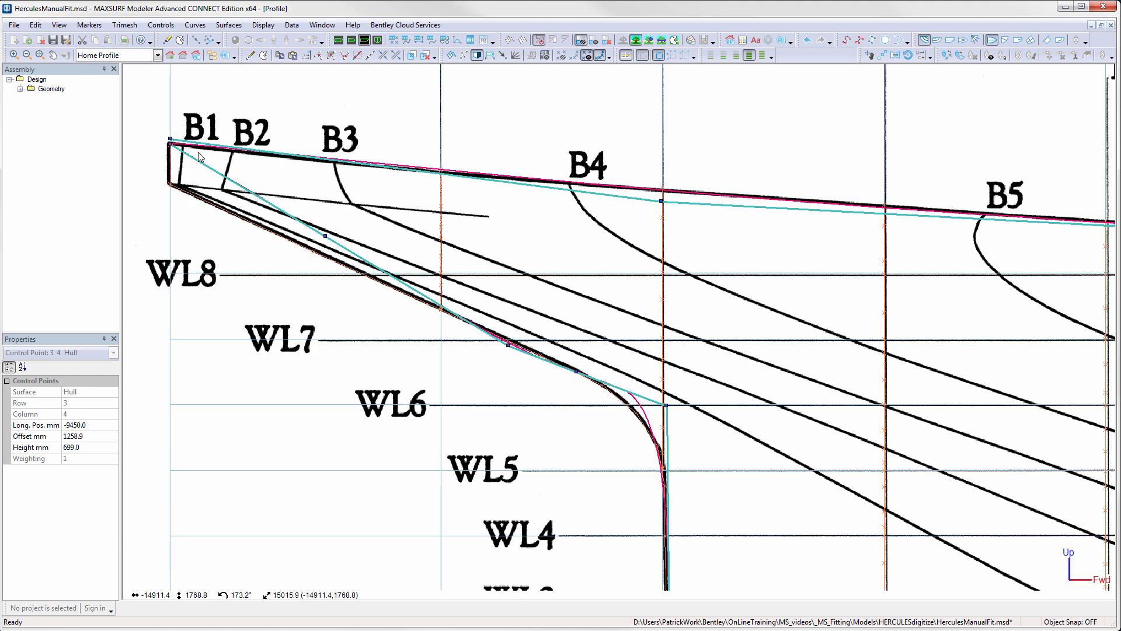
click(403, 283)
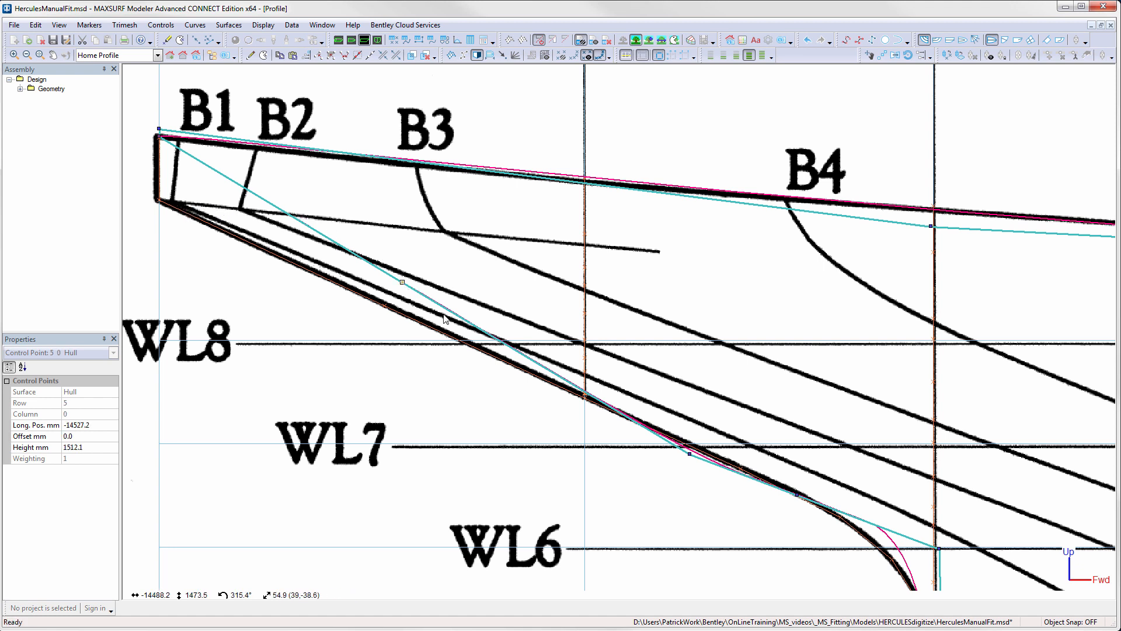
shift+click(691, 454)
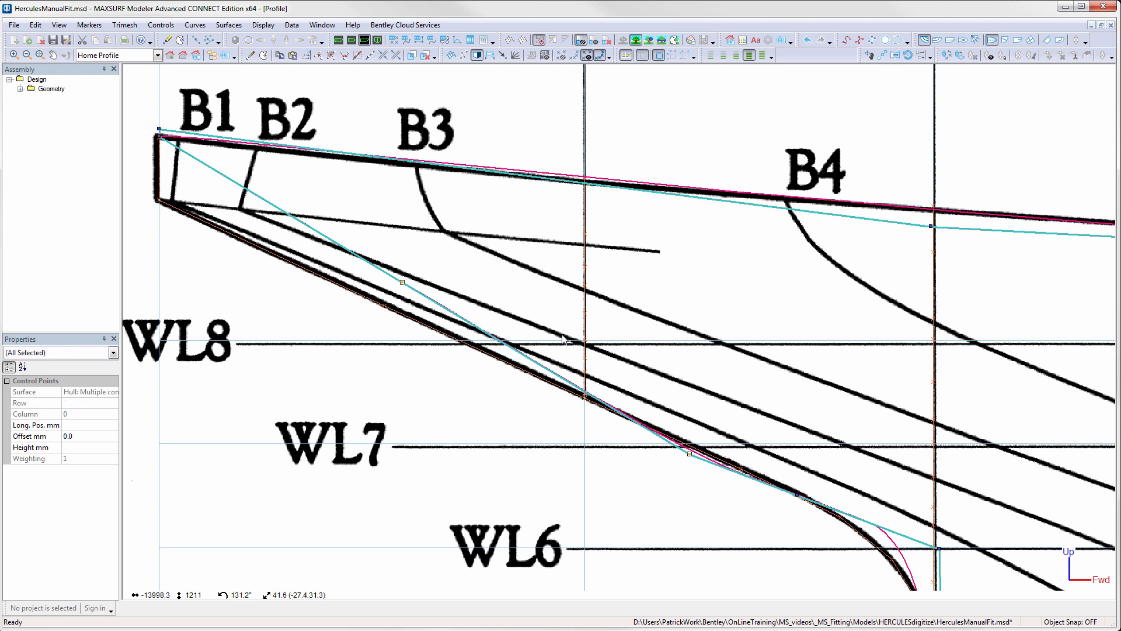
click(346, 57)
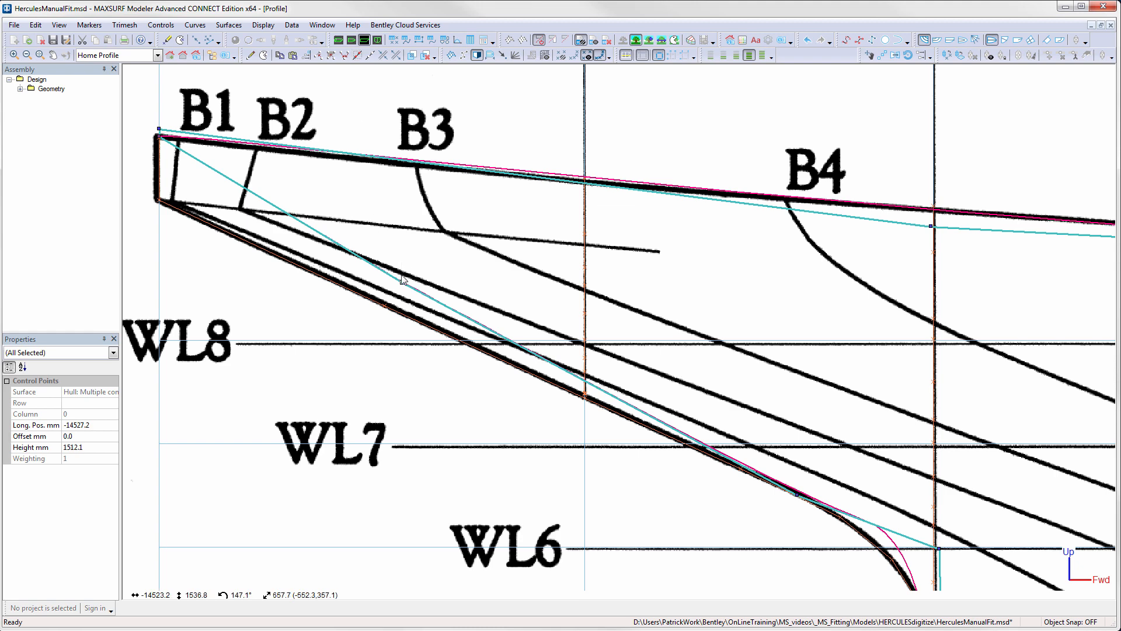
drag(378, 281, 159, 202)
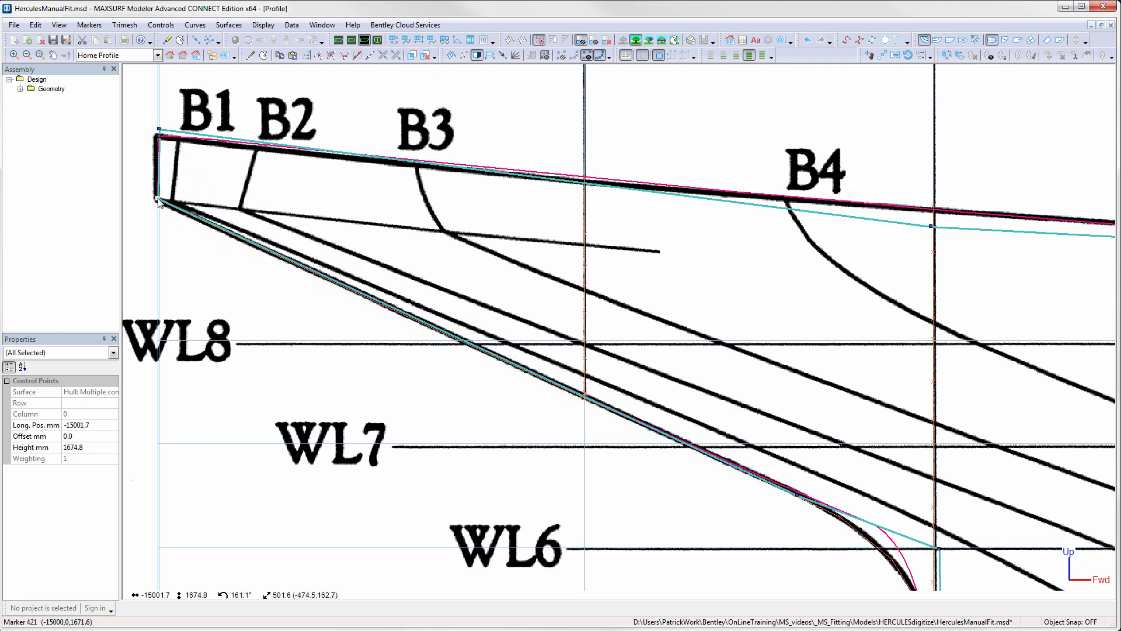
scroll(717, 330, down, 2)
scroll(716, 330, down, 2)
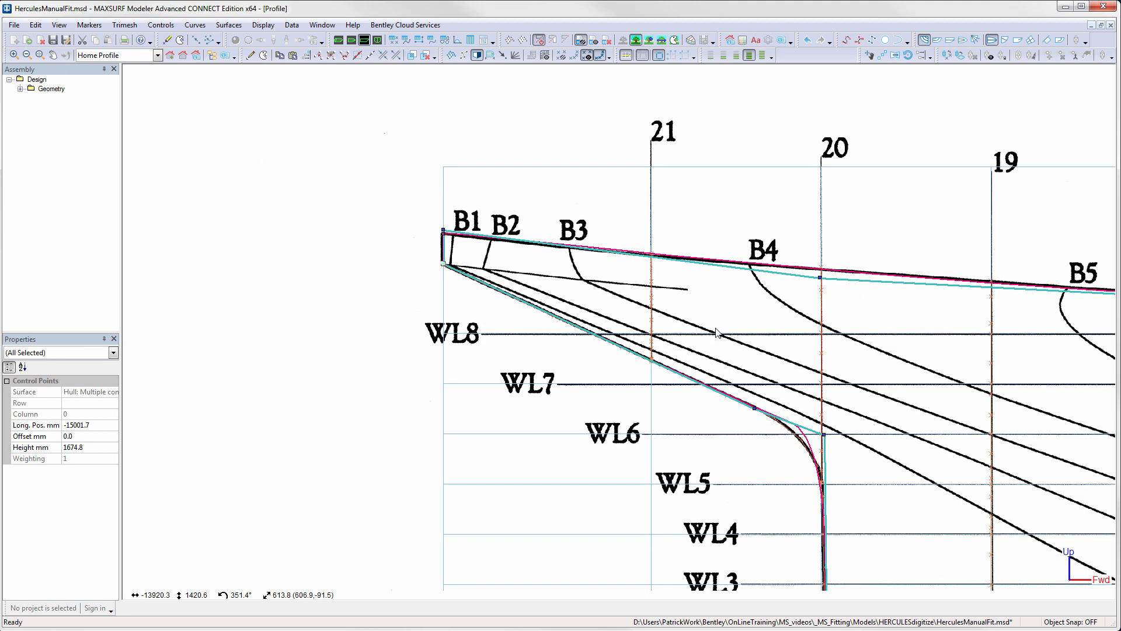
- Refine the stern centreline curve by moving row 3 to about -13796, 1136 mm and row 2 to about -13483, 955 mm
middle_drag(743, 357, 532, 311)
click(593, 370)
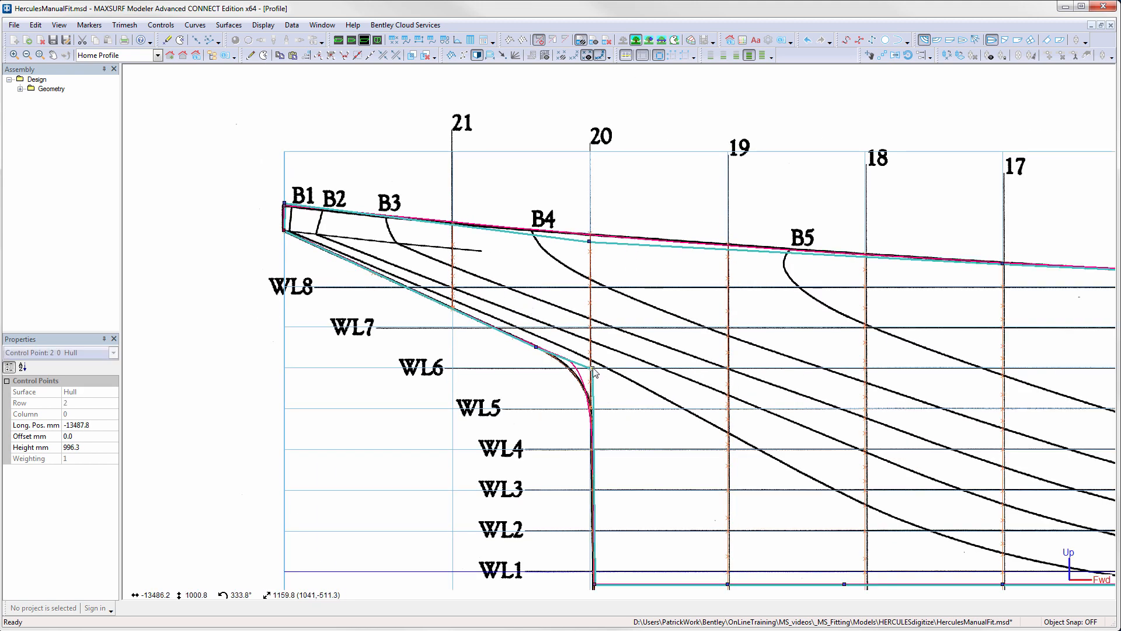
drag(596, 378, 599, 390)
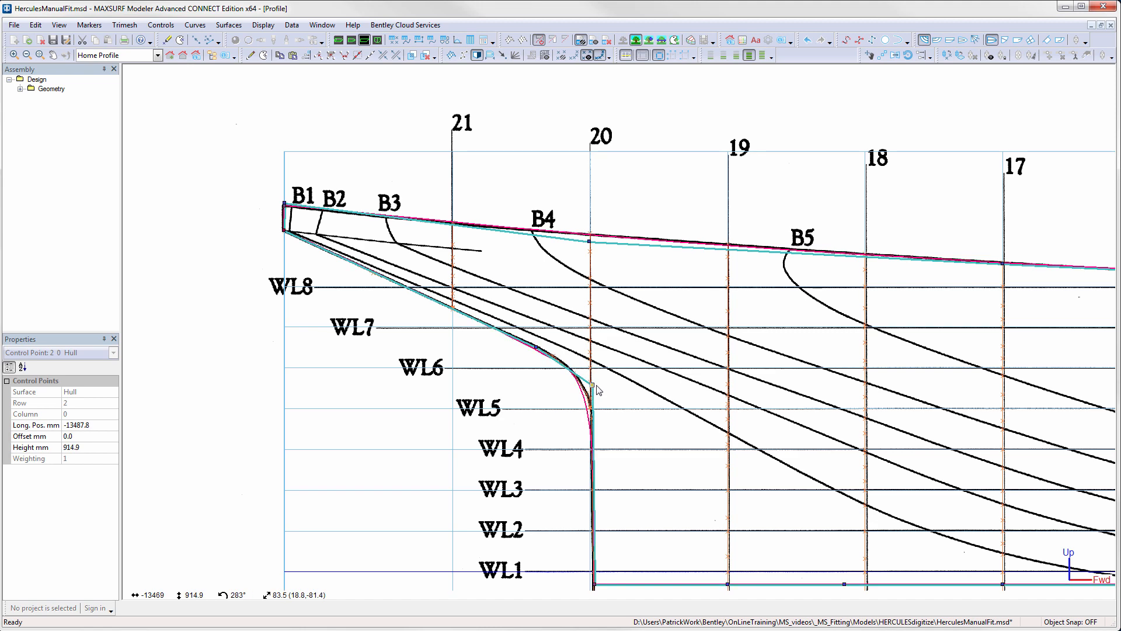
drag(593, 385, 532, 345)
click(536, 348)
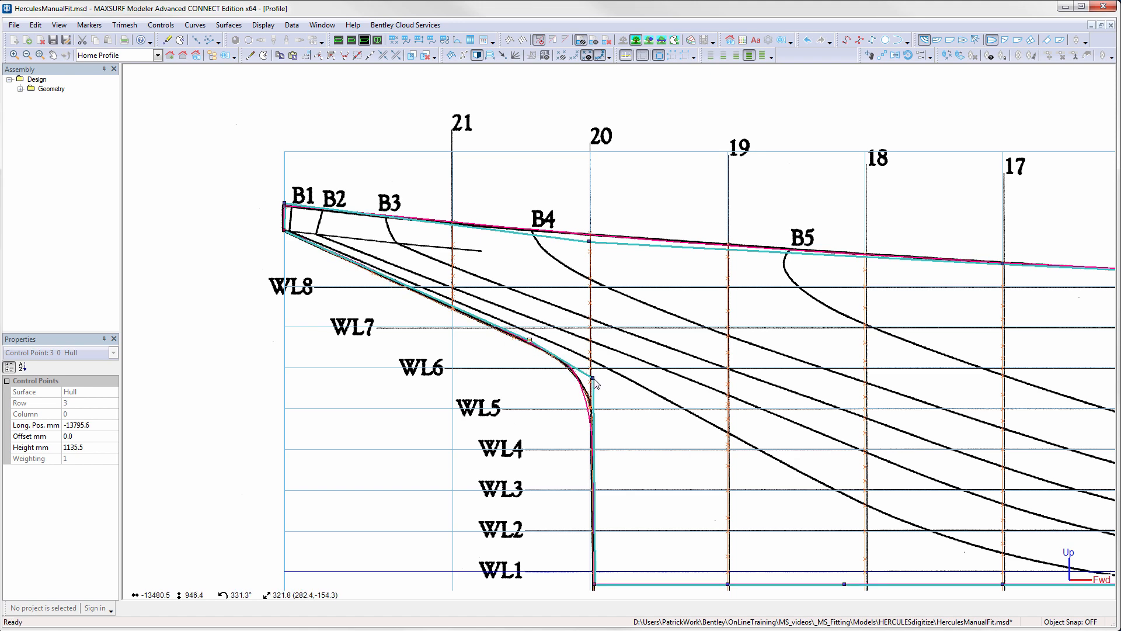
drag(593, 380, 595, 381)
- Snap the lowest stern control point of the hull to the marker at the aft end of the keel
middle_drag(610, 417, 566, 308)
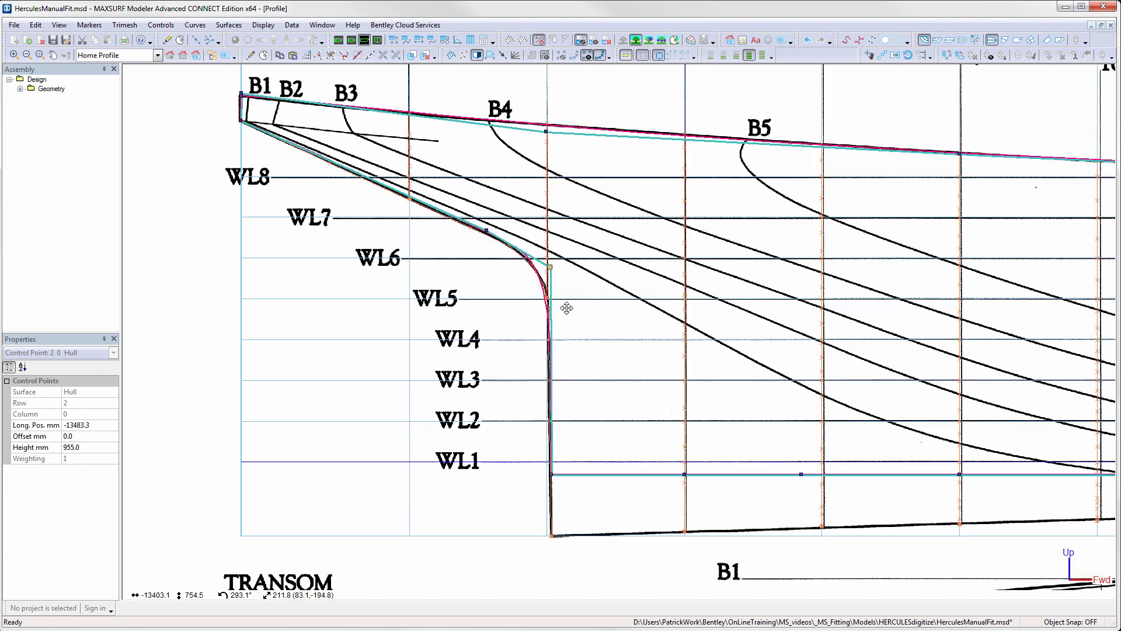
scroll(545, 291, up, 3)
scroll(565, 306, down, 2)
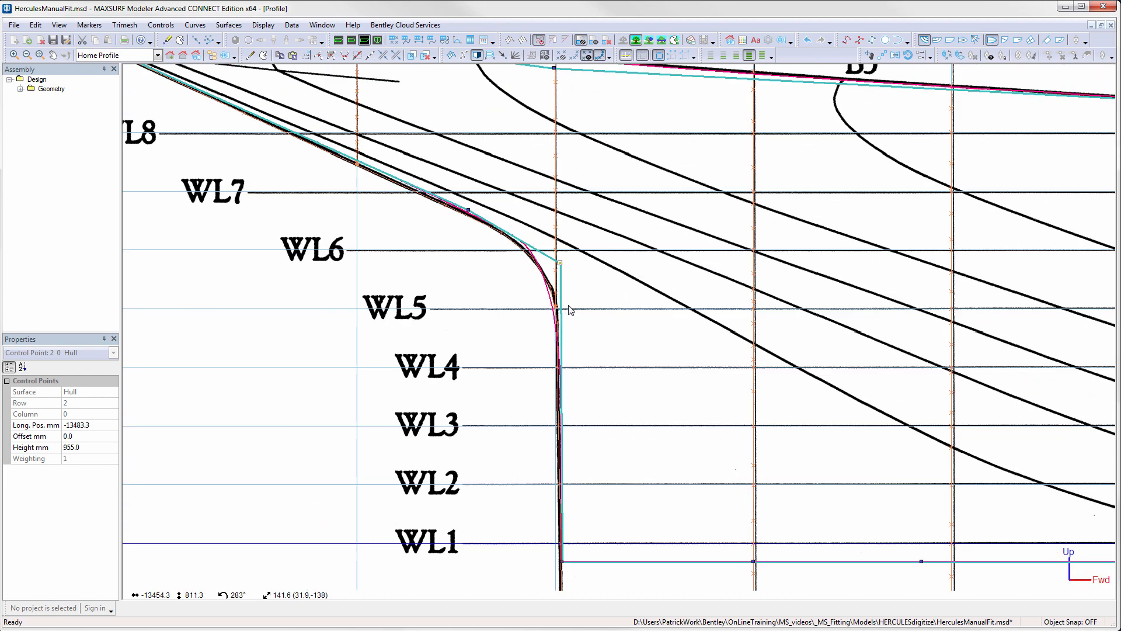
middle_drag(636, 358, 611, 306)
middle_drag(607, 464, 578, 388)
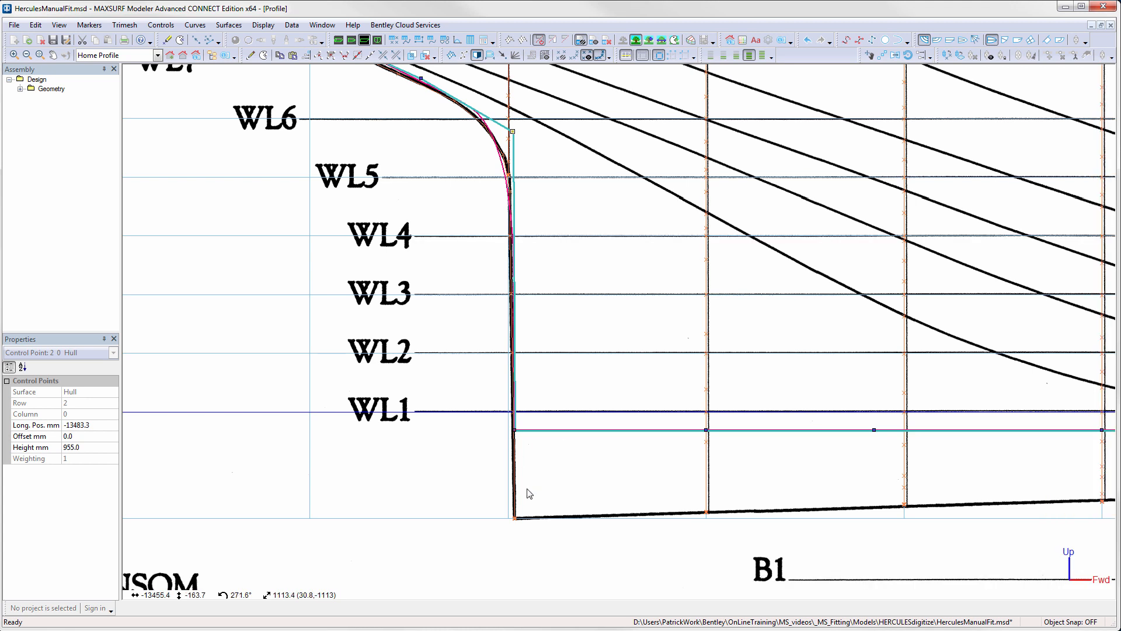
click(520, 521)
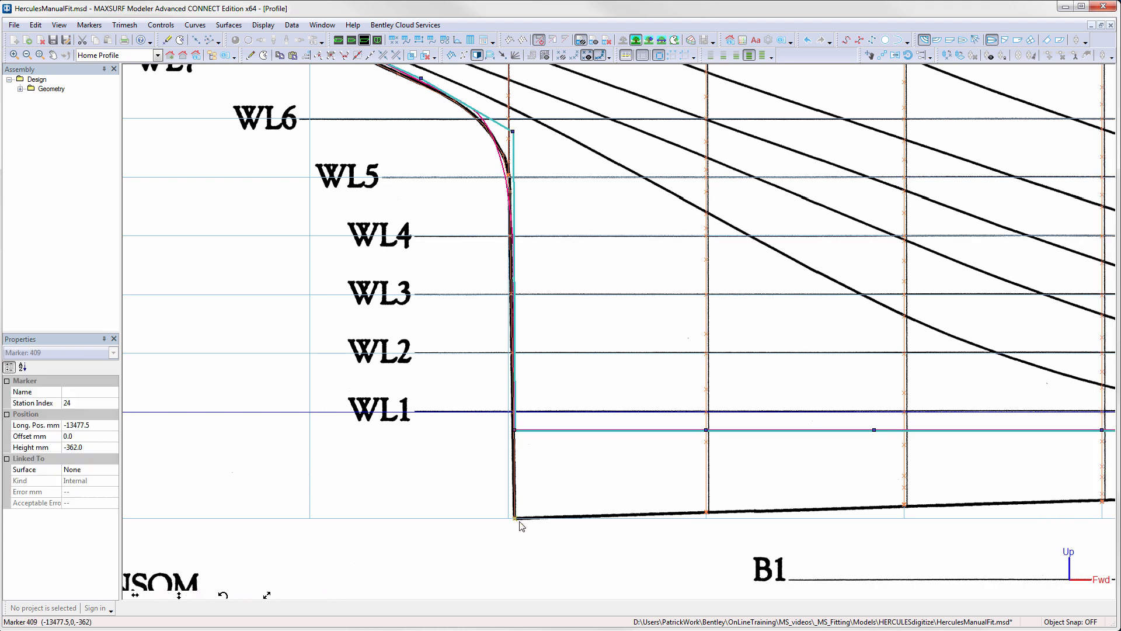
click(514, 431)
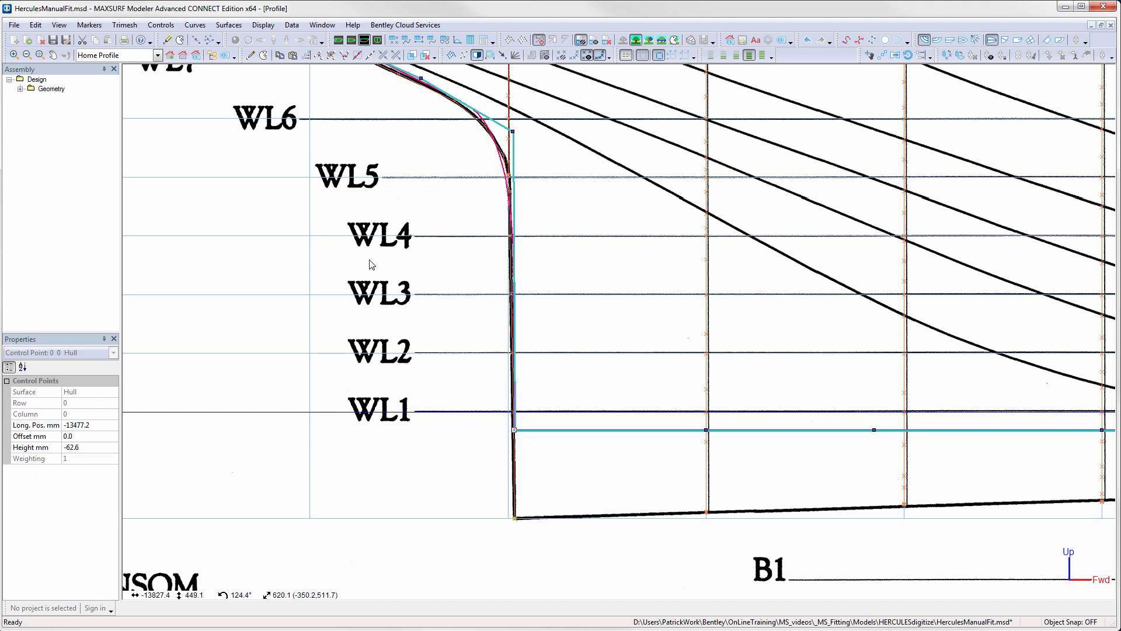
click(89, 25)
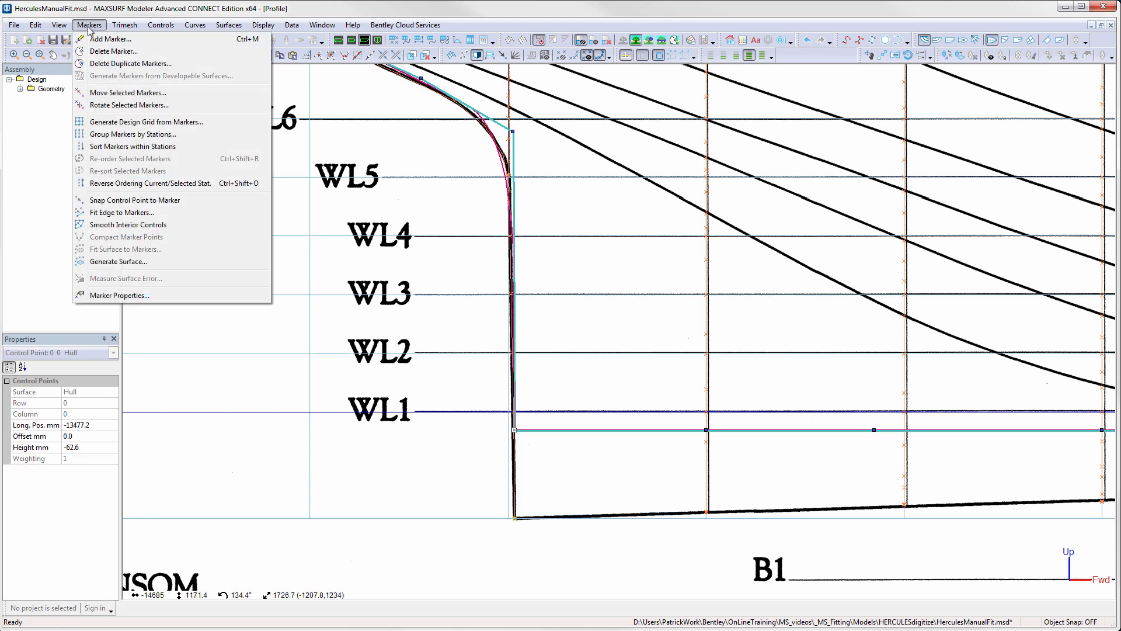
click(123, 202)
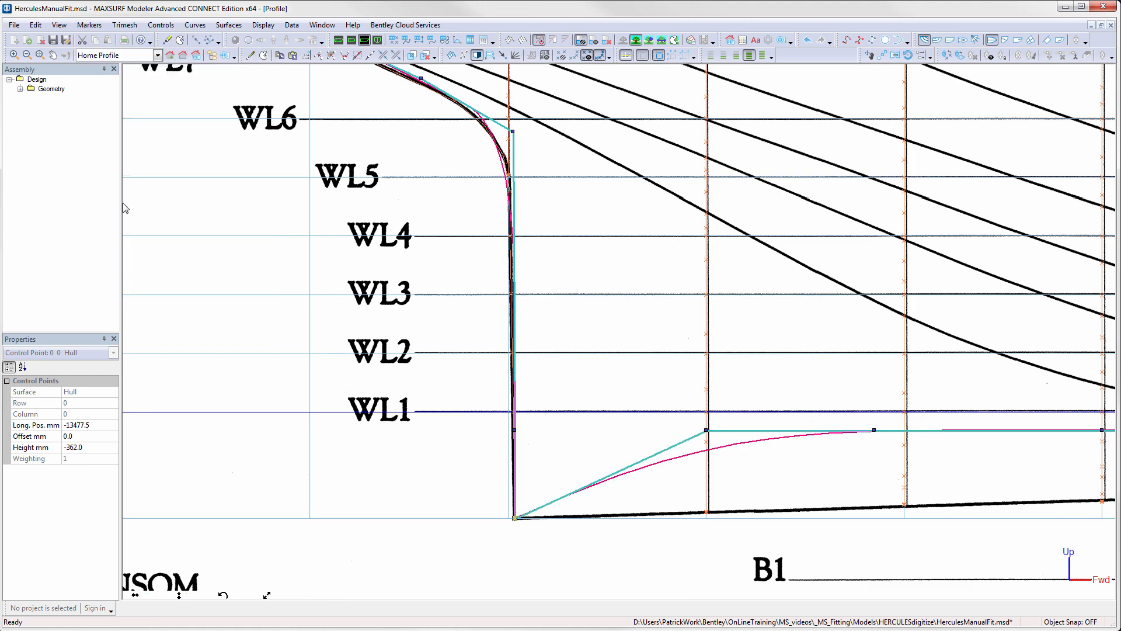
- In the perspective view, align the intermediate keel control points to the vector between the forward and aft keel points, constrained to their longitudinal positions
key(ctrl+1)
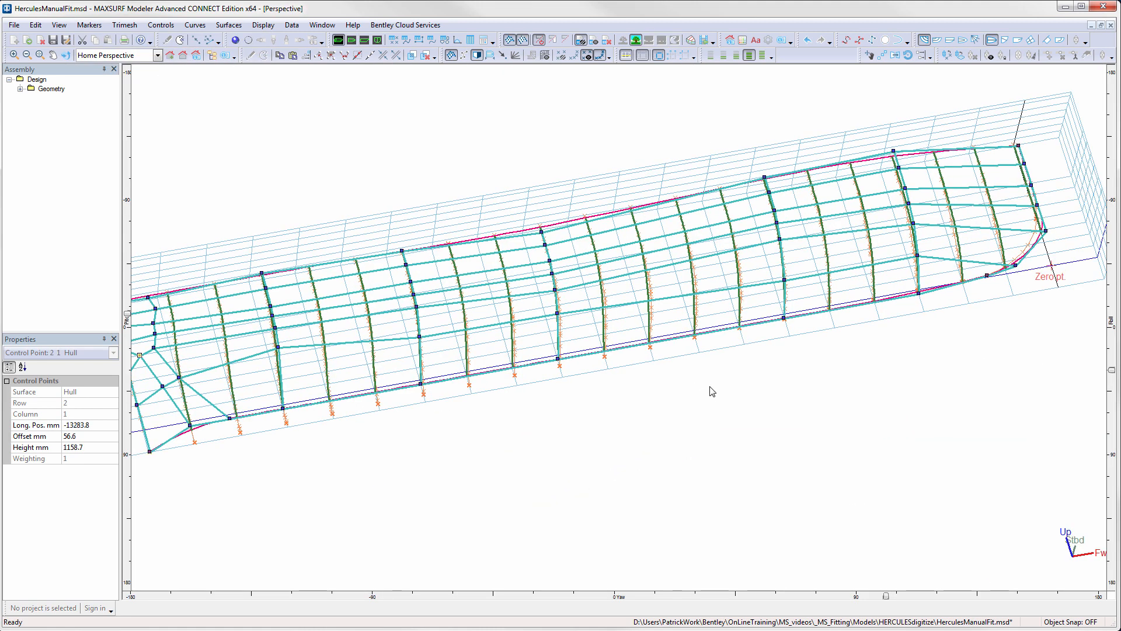
click(987, 276)
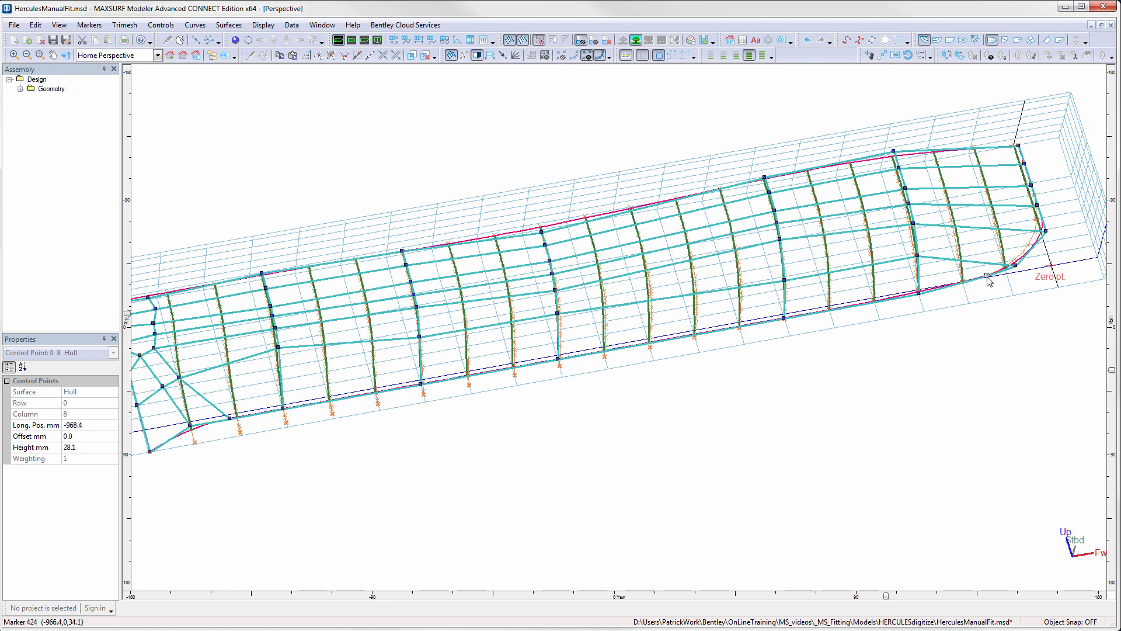
shift+click(150, 452)
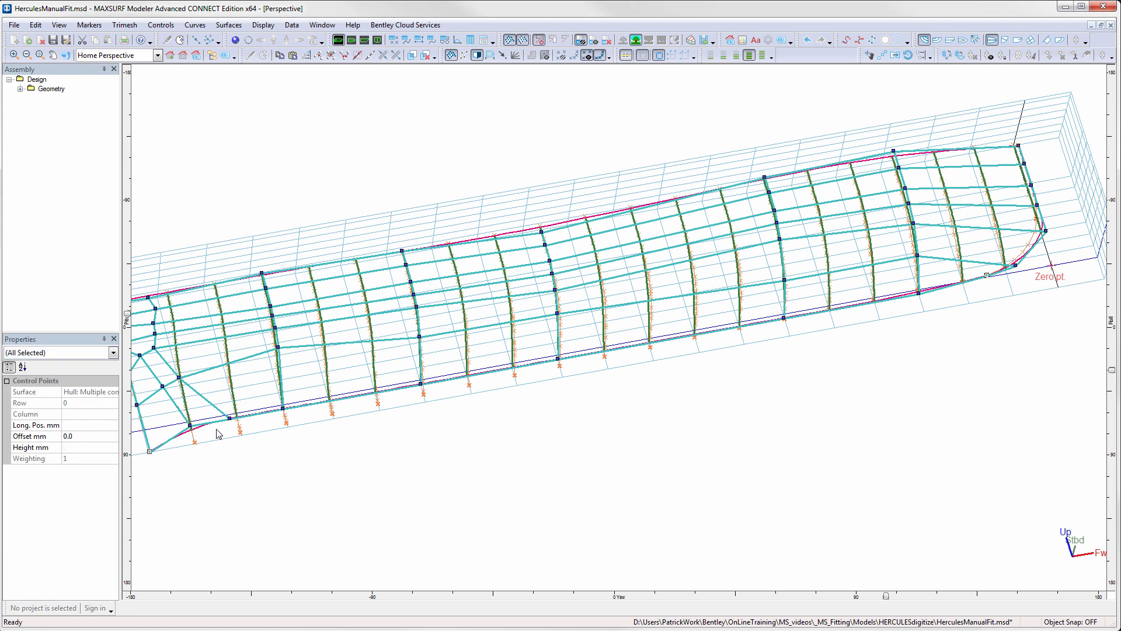
shift+click(189, 425)
shift+click(230, 417)
shift+click(283, 408)
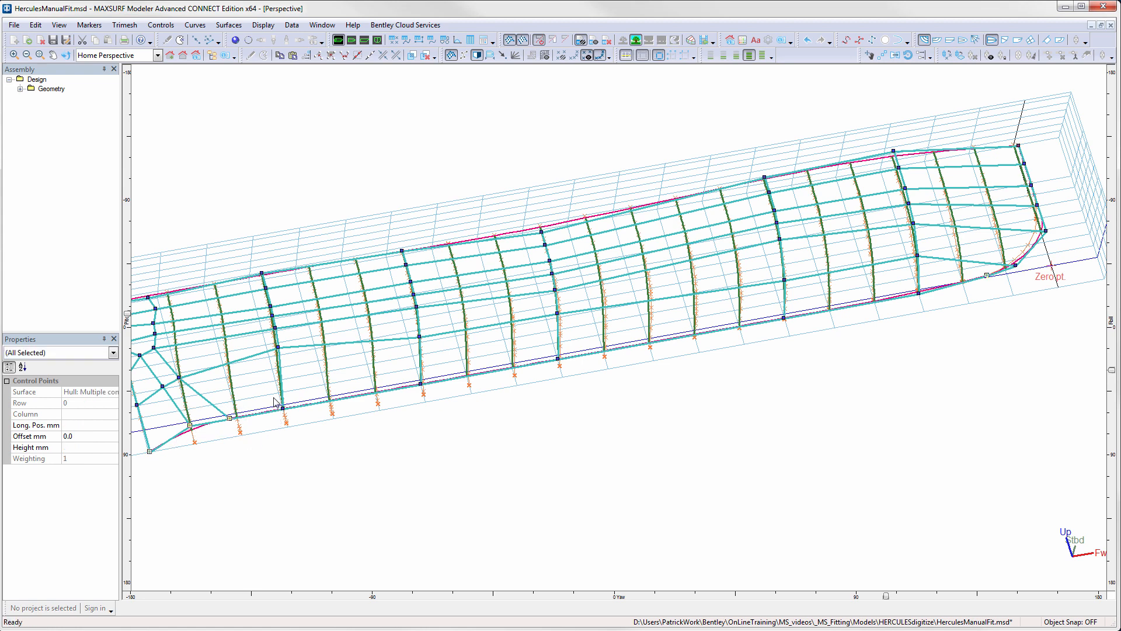
shift+click(422, 383)
shift+click(784, 319)
shift+click(919, 292)
click(318, 55)
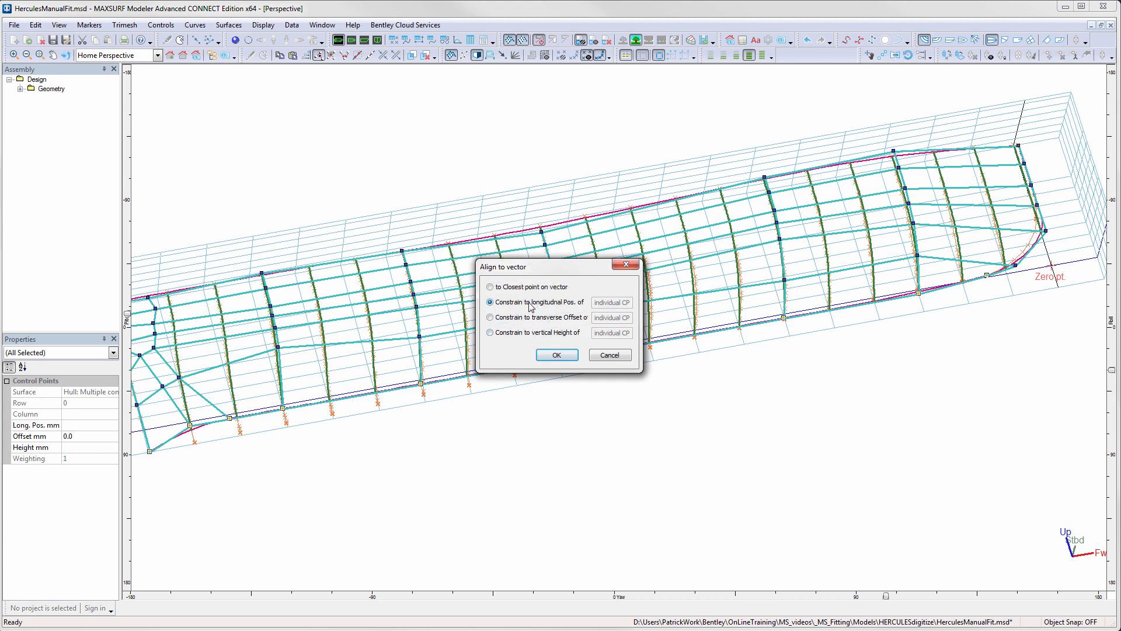
click(557, 355)
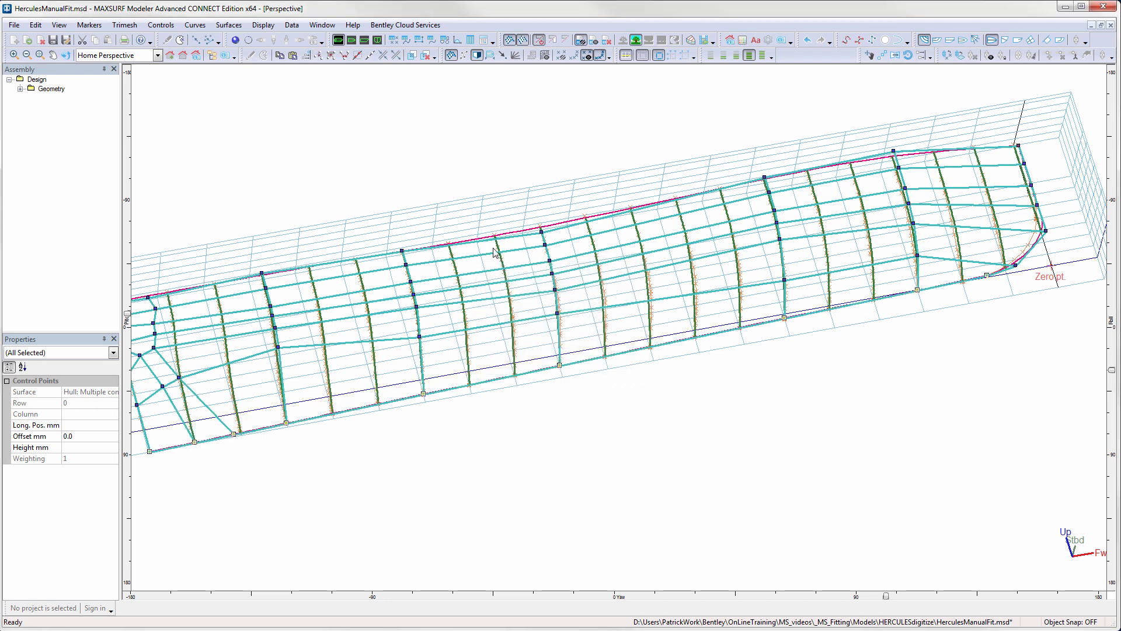
- In the profile view, raise the row 3 and 4 stem points, placing row 3 on WL7, and move row 2 to about -31, 602 mm
click(366, 42)
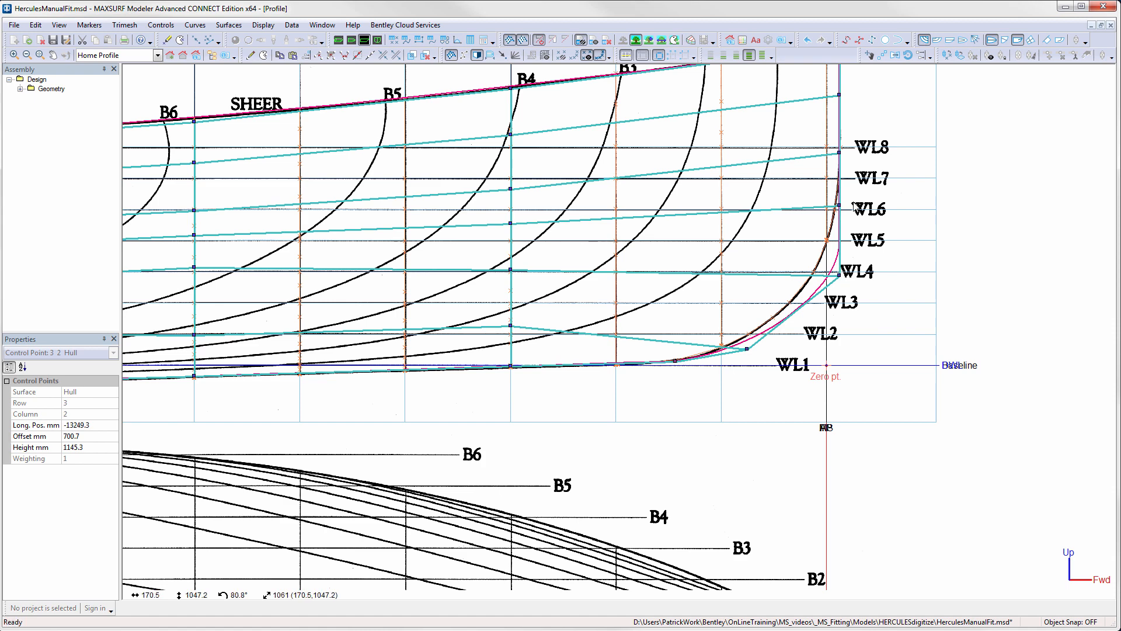
drag(840, 151, 840, 181)
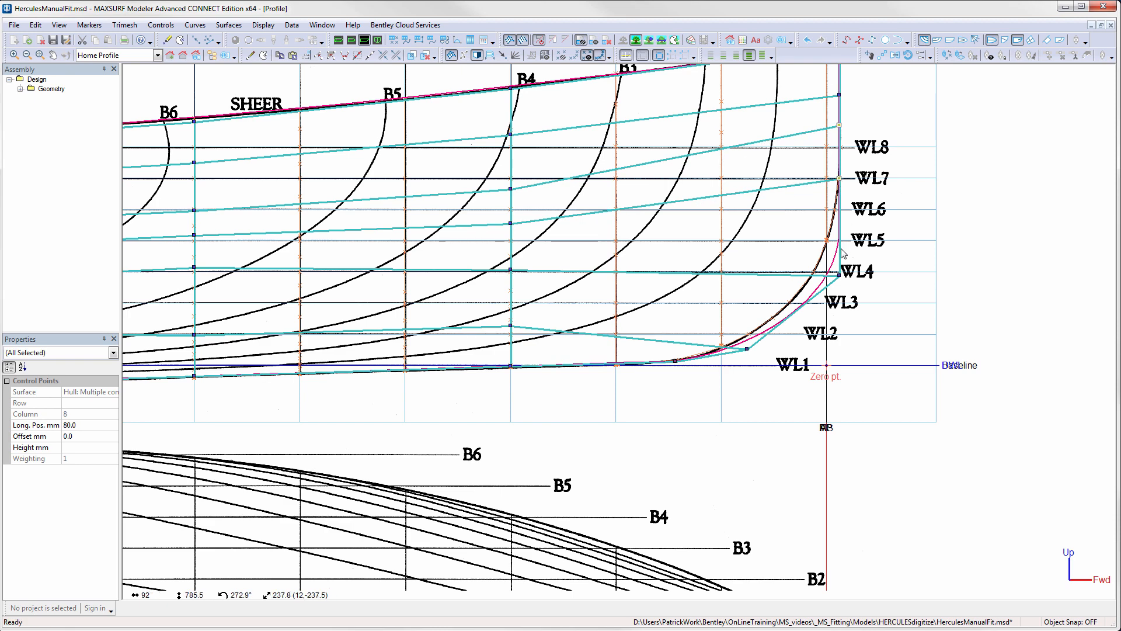
drag(841, 275, 823, 274)
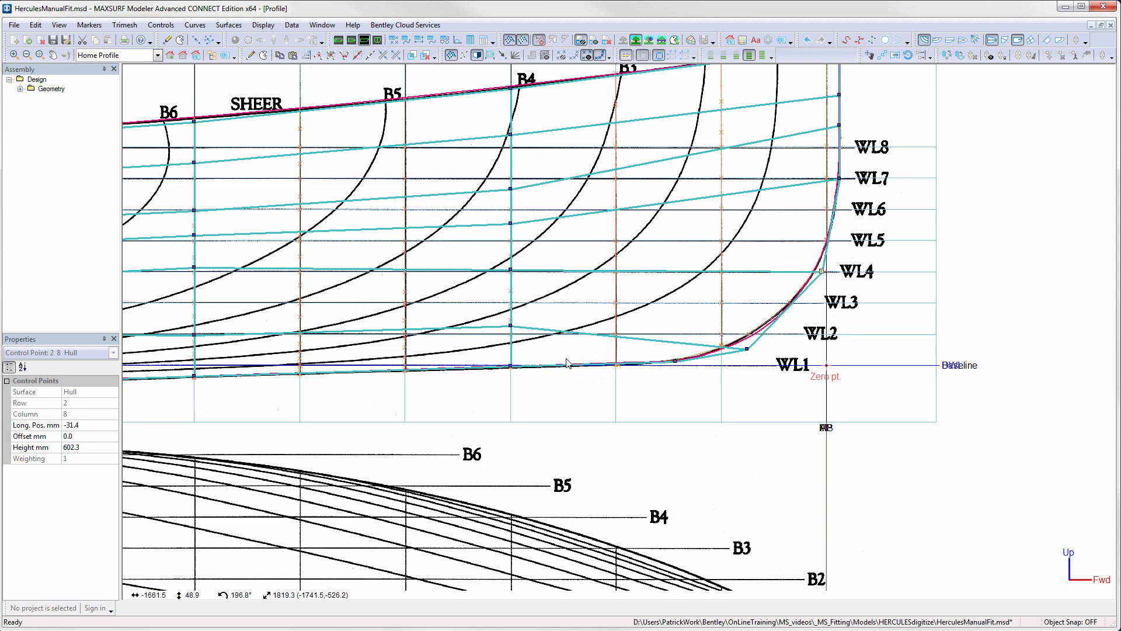
- Align the row 1 forefoot control point to the vector through the two forward keel points
click(510, 366)
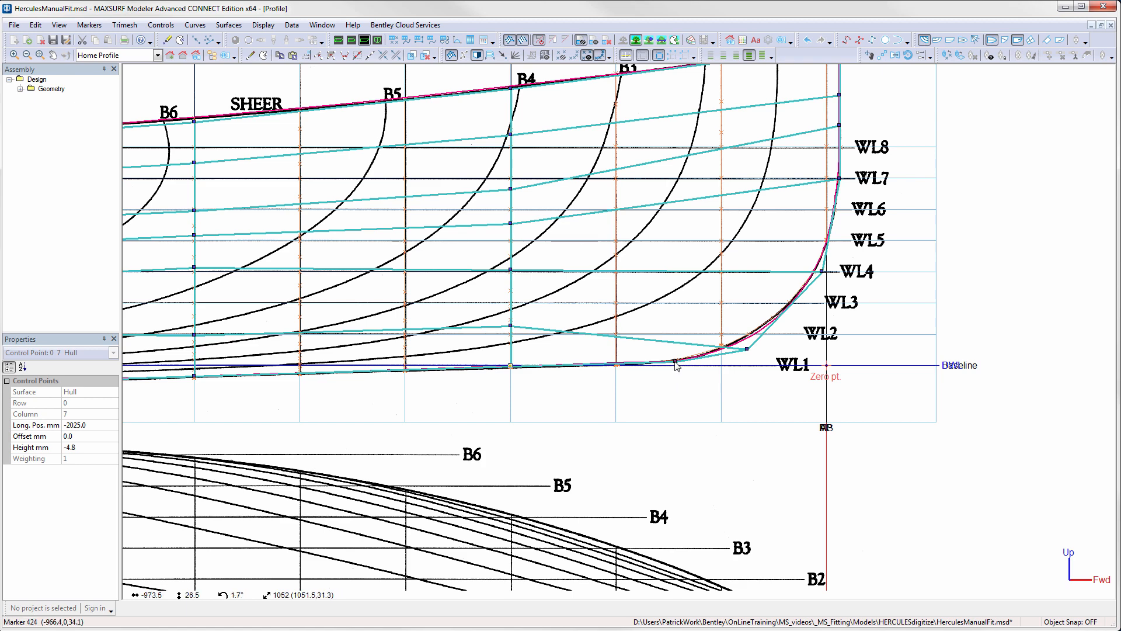
shift+click(675, 361)
shift+click(747, 350)
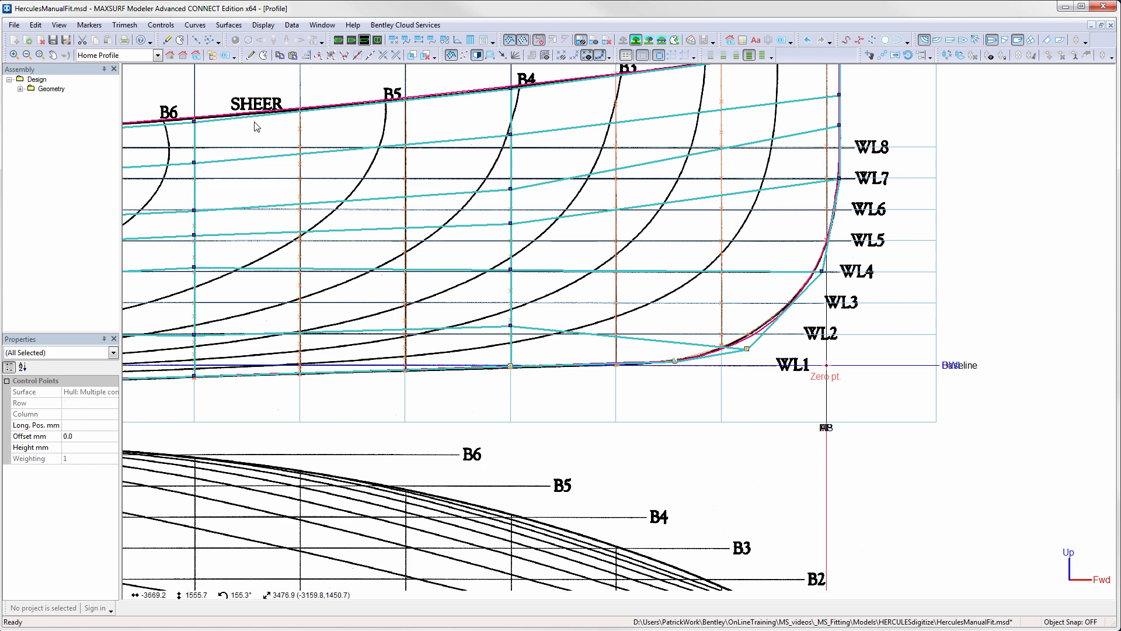
click(320, 56)
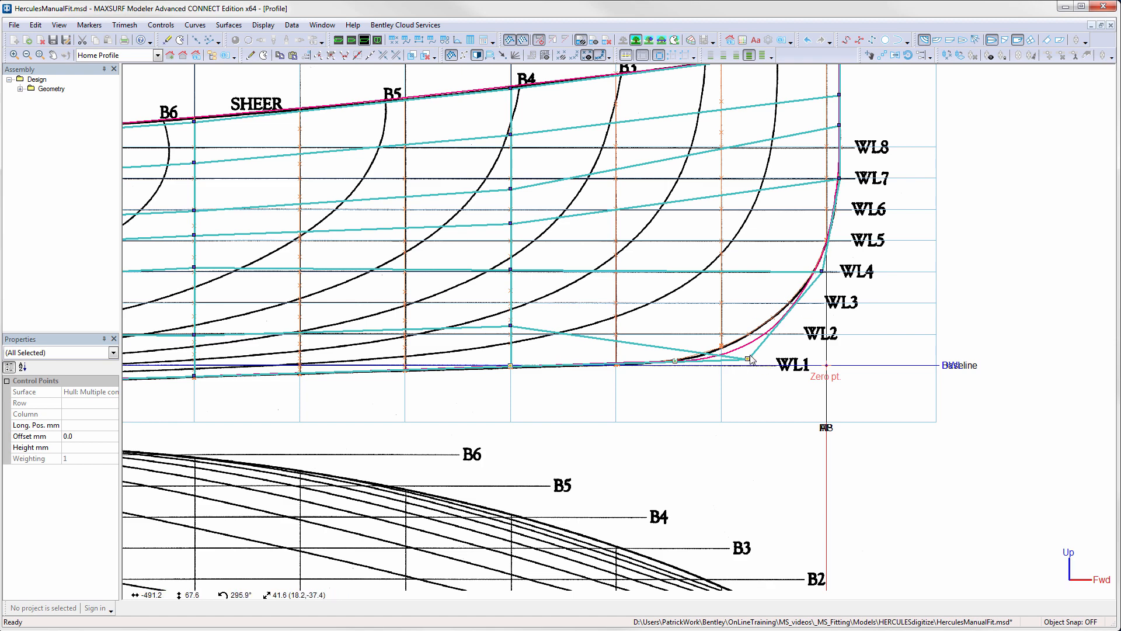
- Shift the three aligned forefoot and keel points about 129 mm aft, and move the row 2 stem point to about -21, 583 mm
scroll(751, 359, up, 2)
scroll(745, 368, up, 1)
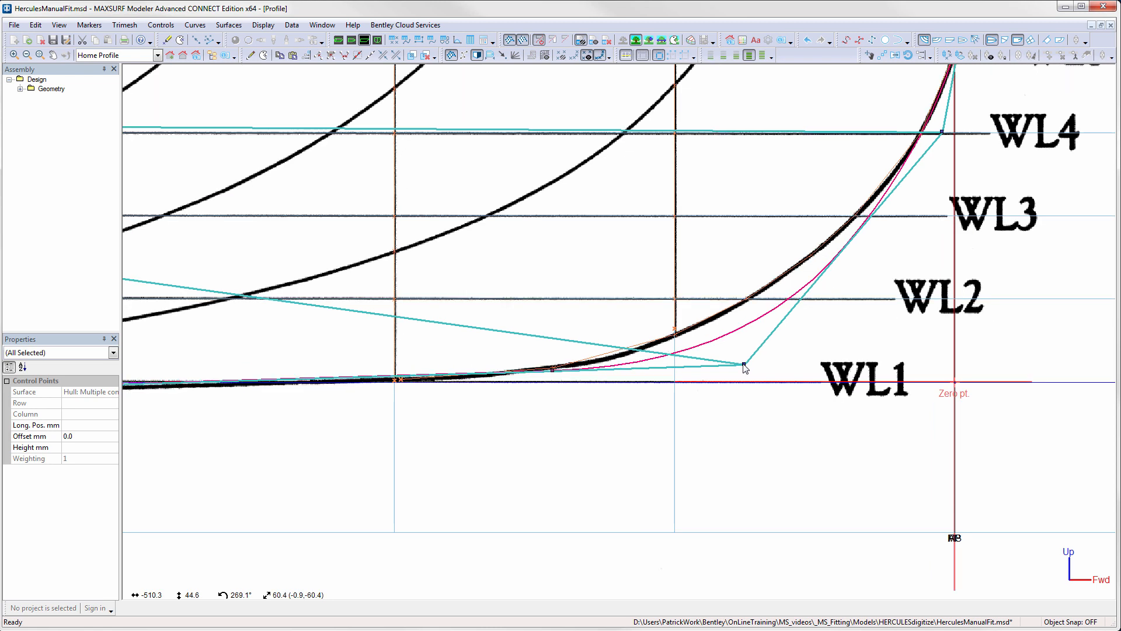
drag(746, 368, 691, 369)
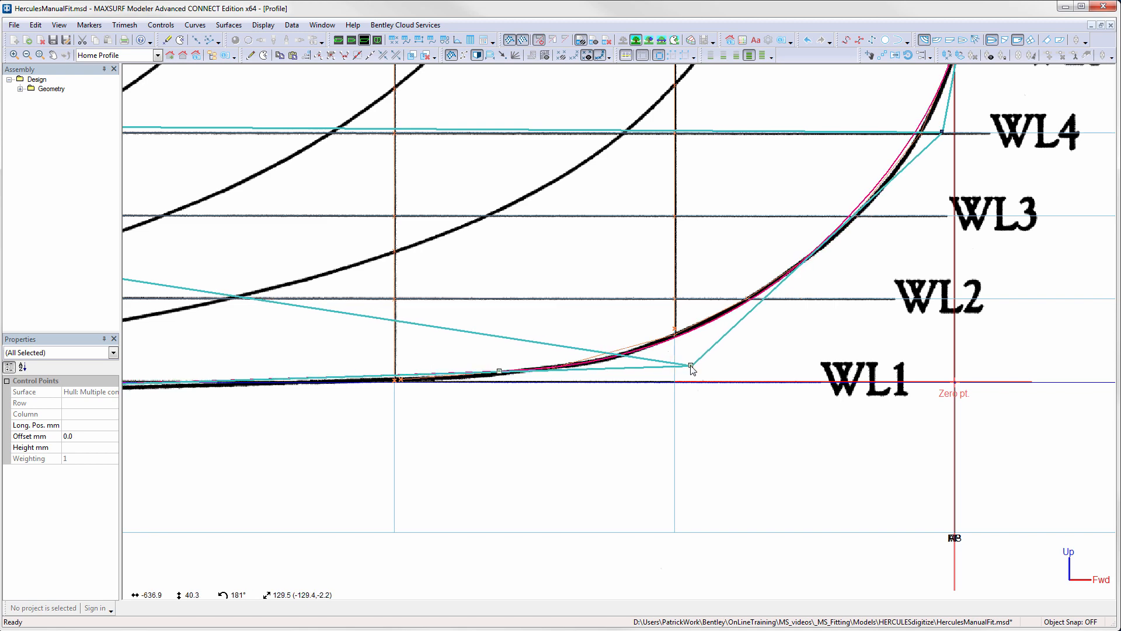
middle_drag(718, 387, 850, 404)
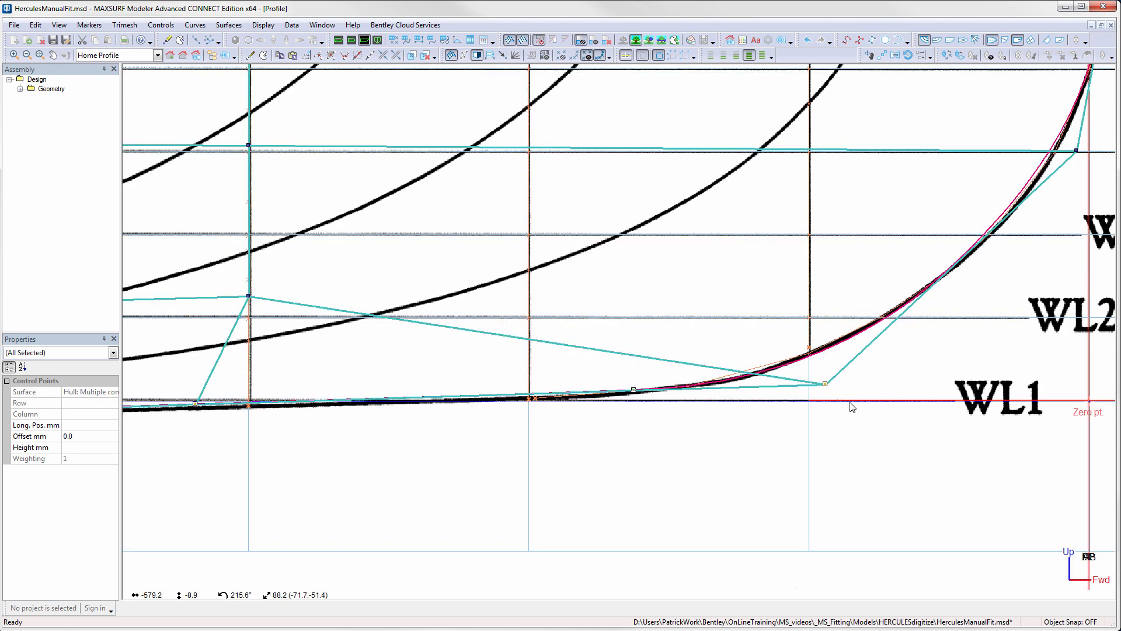
drag(1076, 152, 1082, 168)
scroll(1079, 207, down, 3)
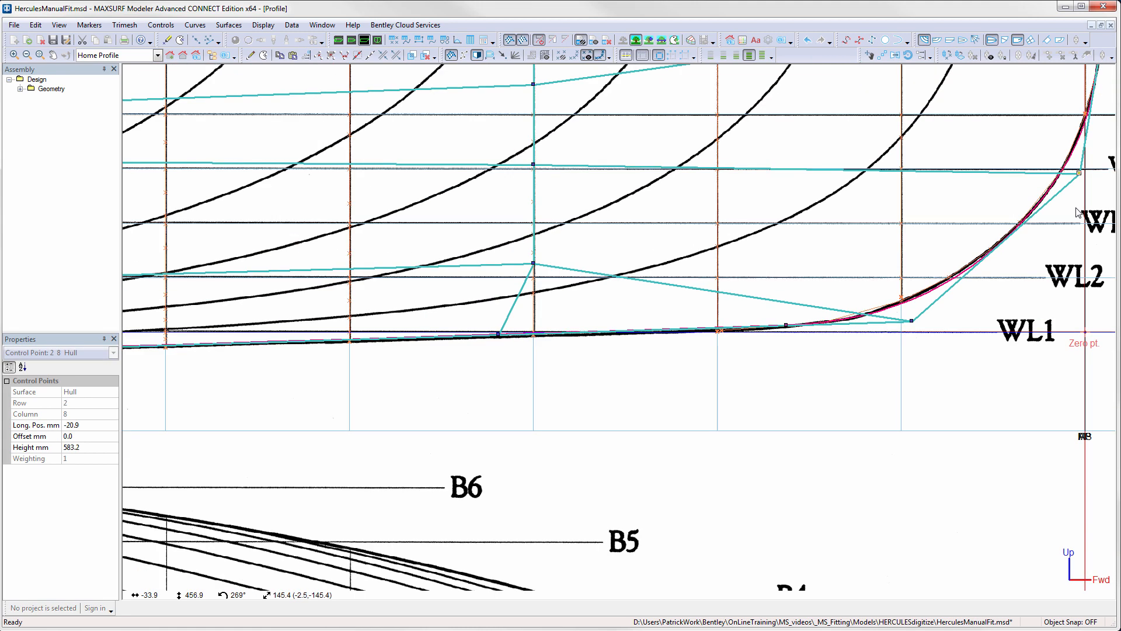
- In the perspective view, realign the row 1 forefoot control point to the vector through the two forward keel points
click(499, 334)
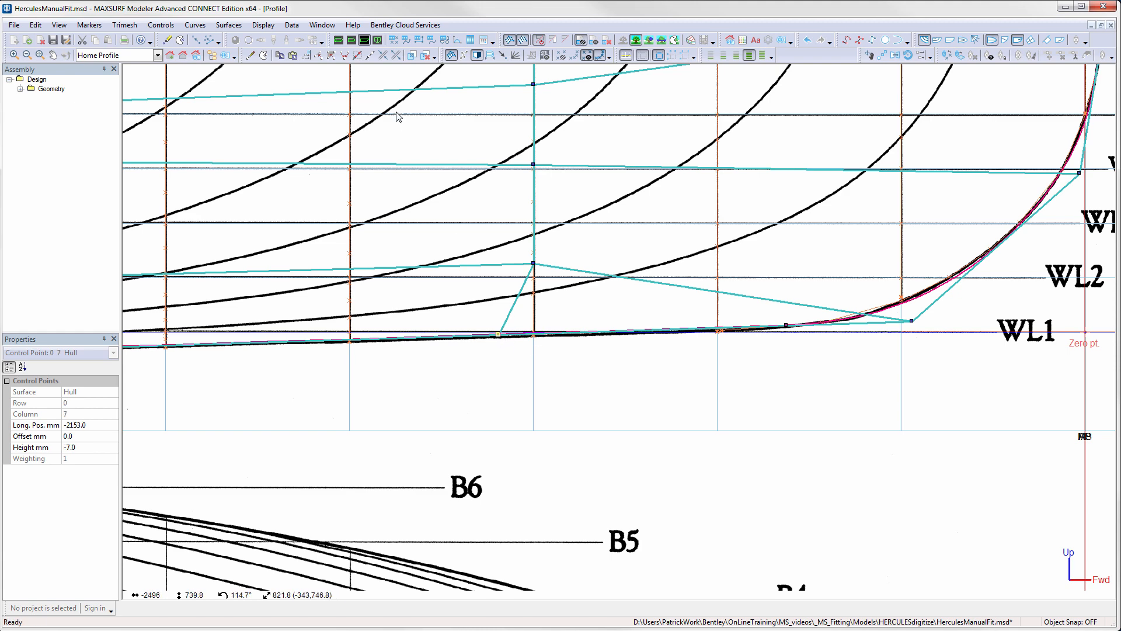
click(338, 40)
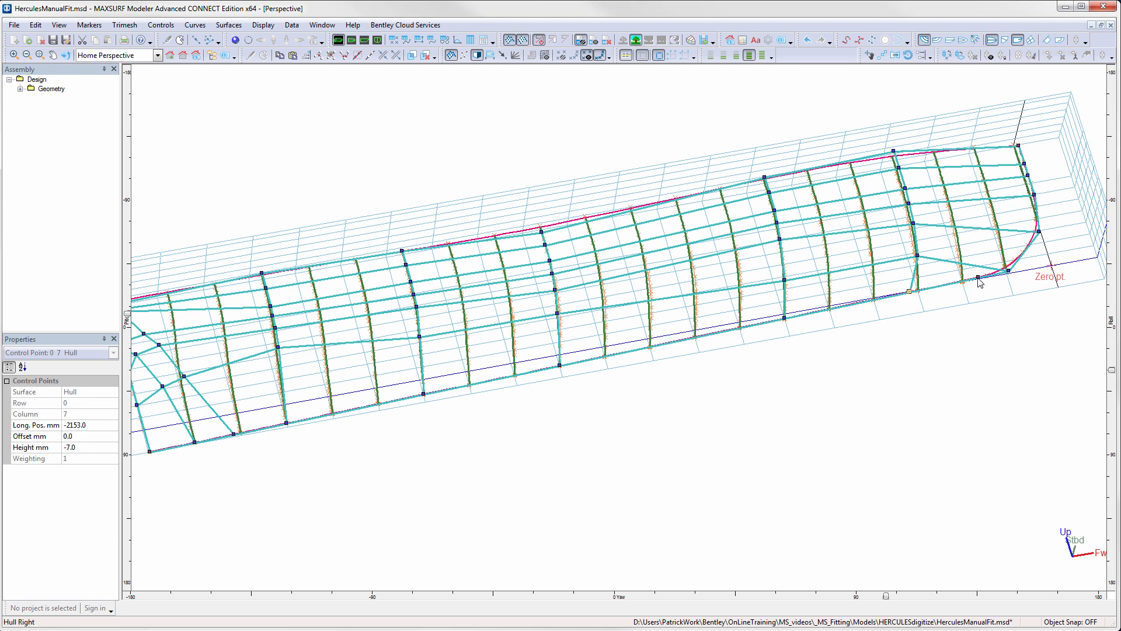
shift+click(979, 278)
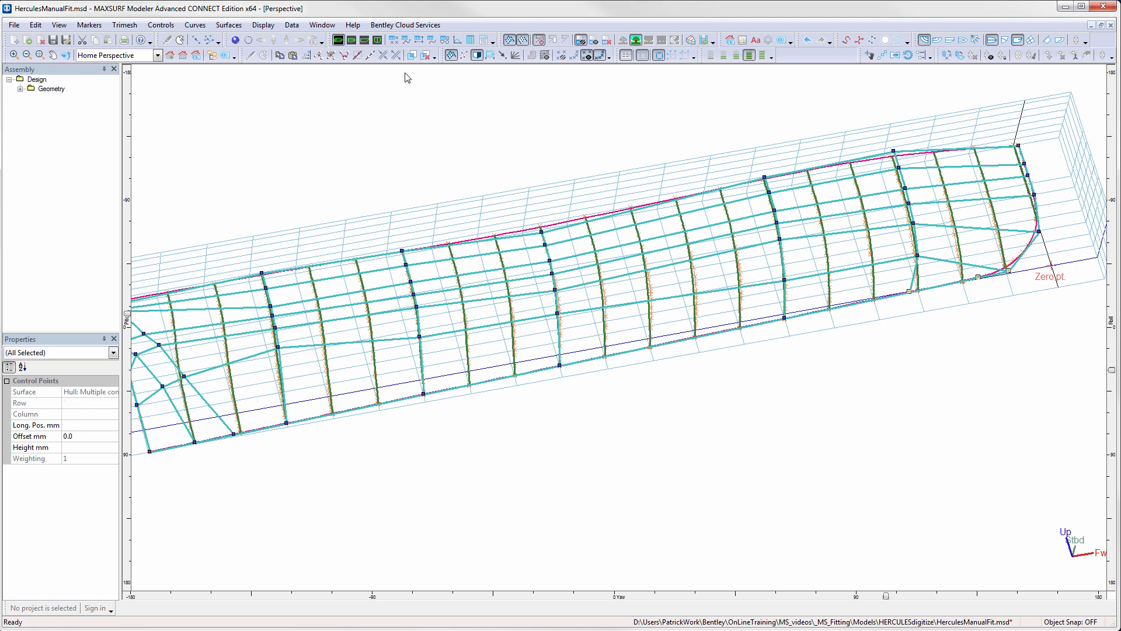
click(319, 55)
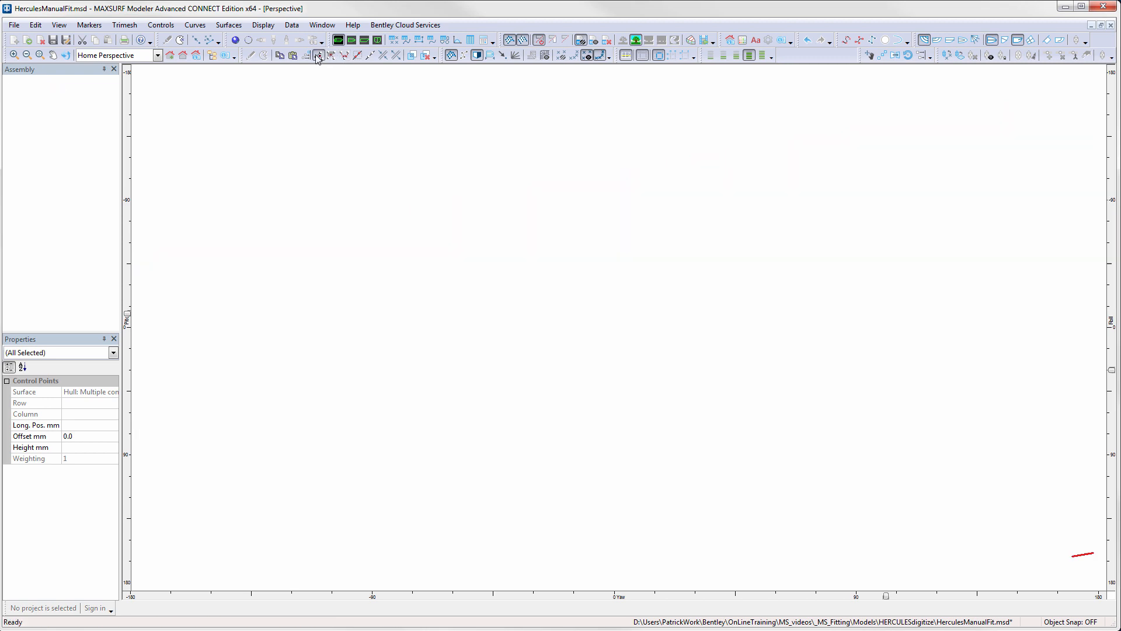
- In the body plan, show only the current station's markers and hide the full section set and the control point net
click(377, 40)
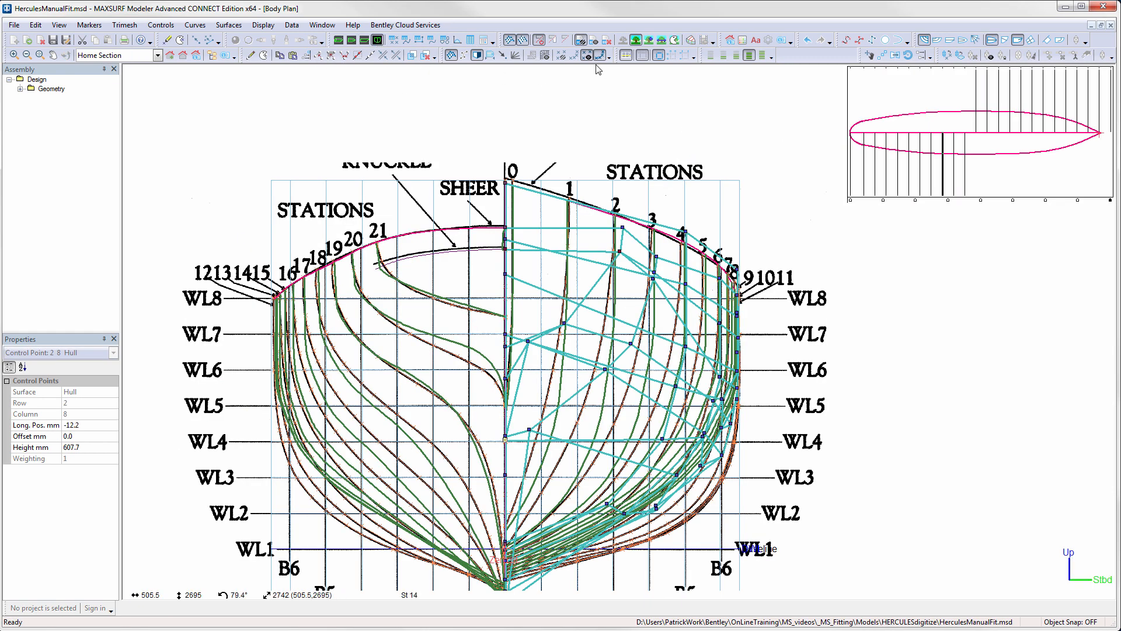
click(575, 56)
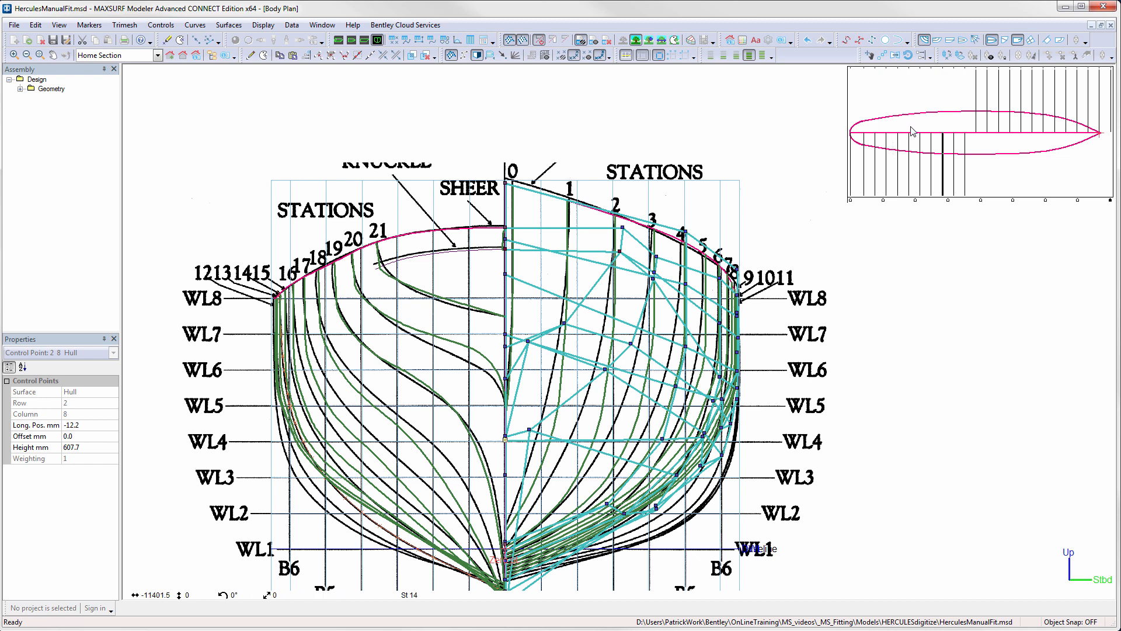
click(924, 41)
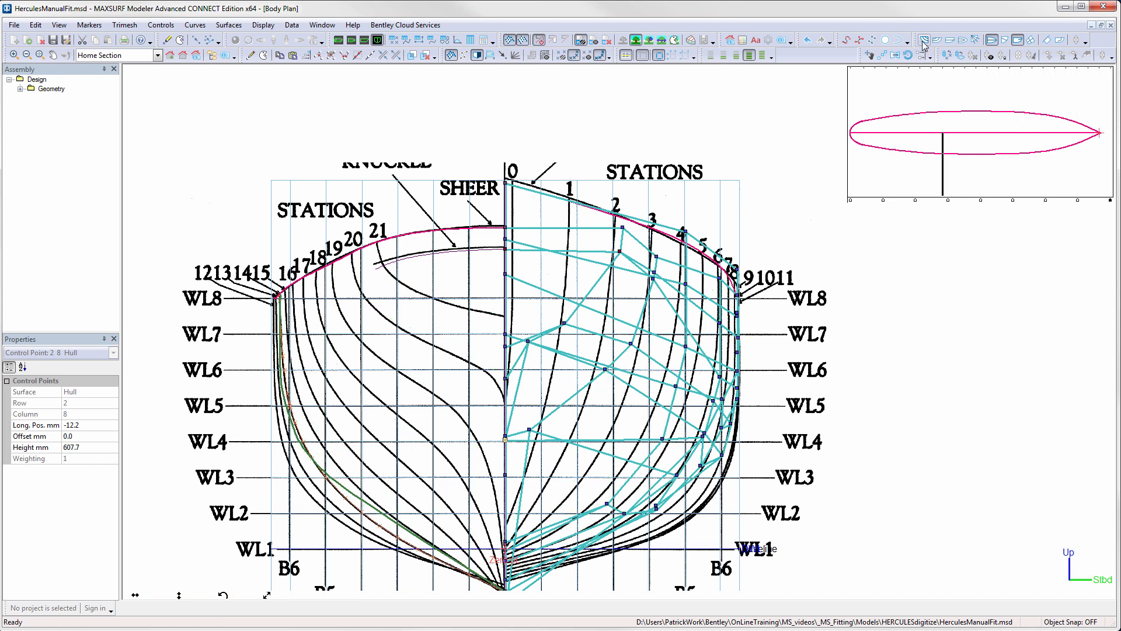
click(451, 55)
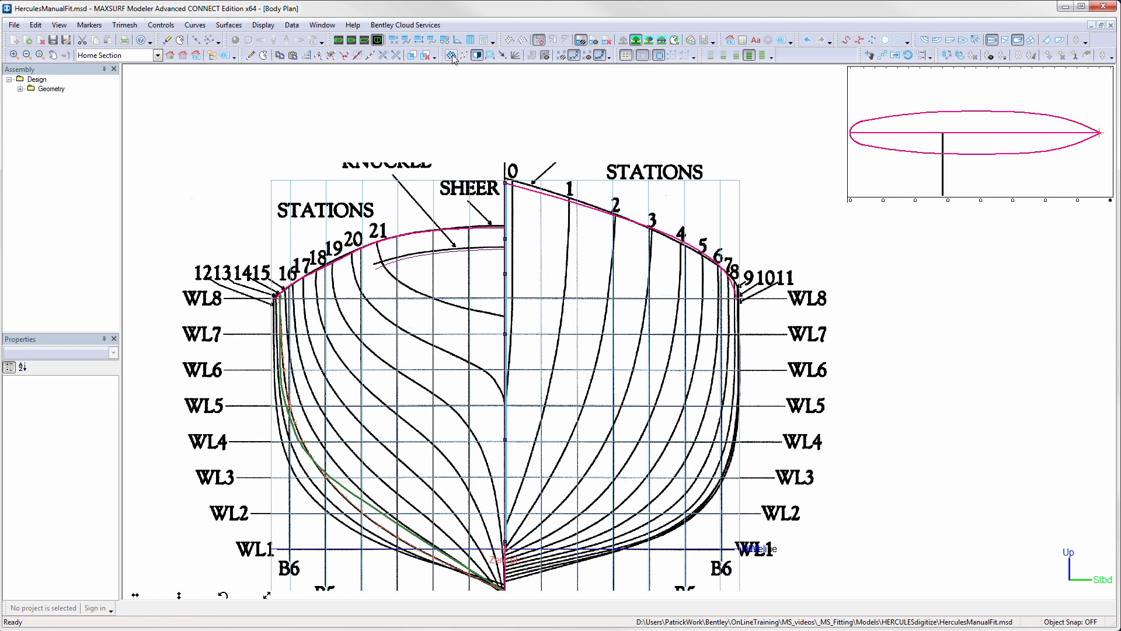
- At station 3, move the column 7 points in rows 1 to 4 inboard, placing row 4 near 949, 1139 mm and row 3 near 855, 905 mm
click(1078, 201)
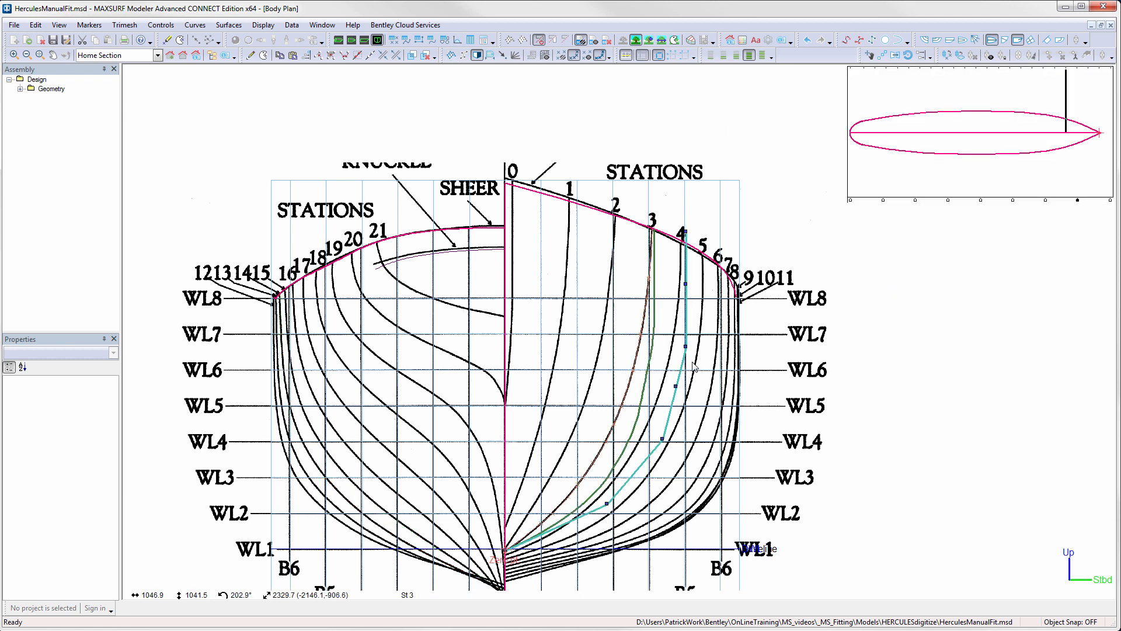
drag(686, 347, 675, 345)
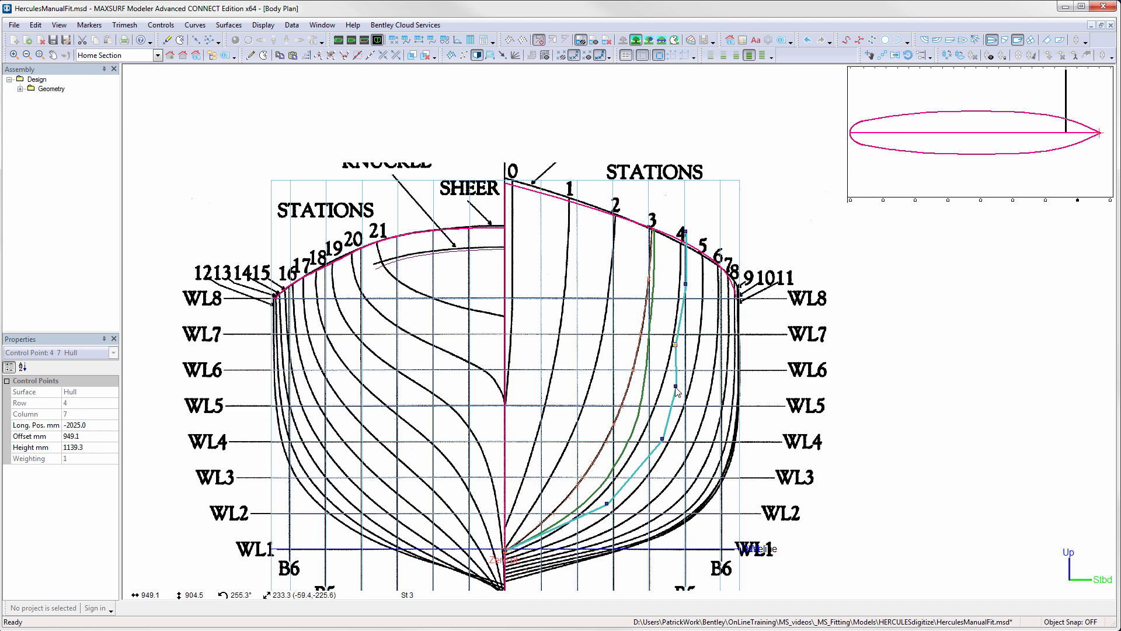
drag(676, 386, 658, 387)
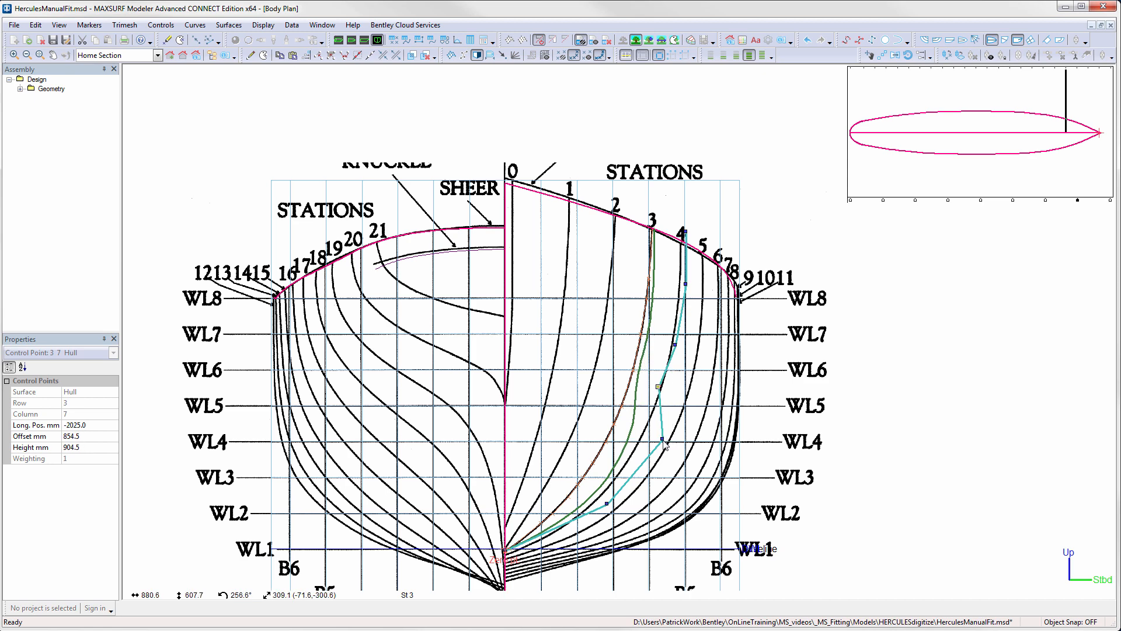
drag(664, 442, 635, 438)
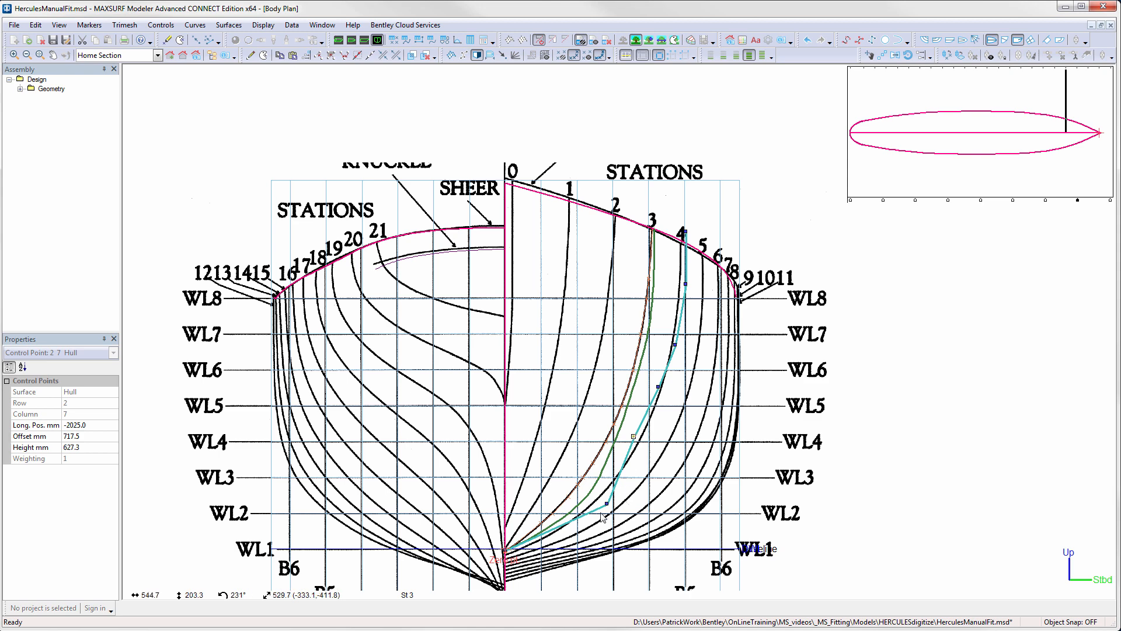
drag(607, 504, 579, 500)
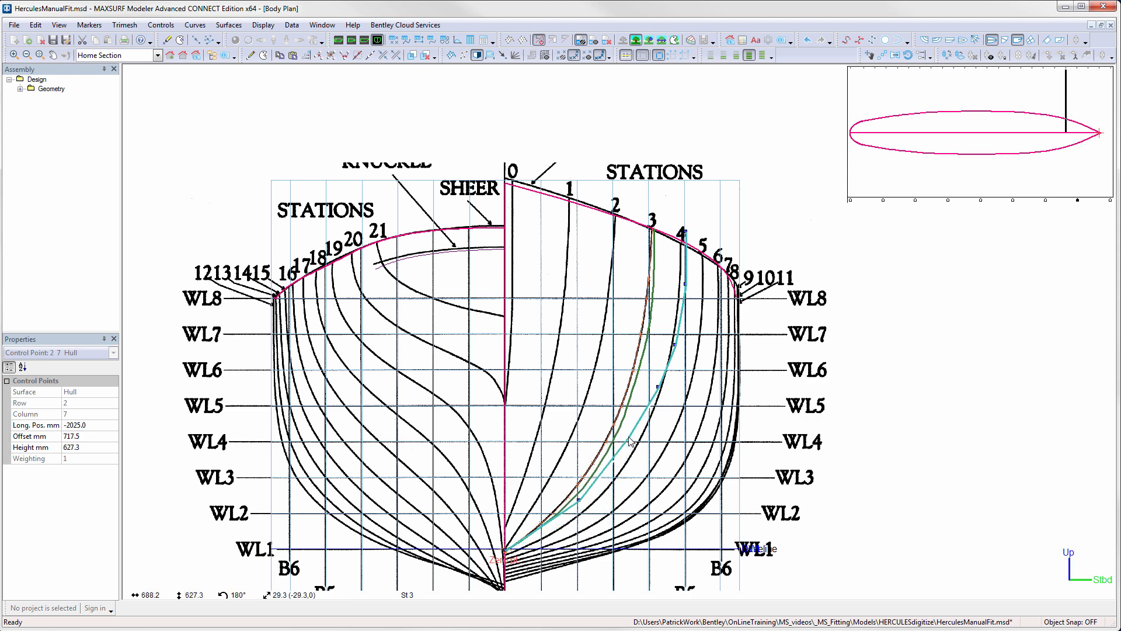
- At station 6, lower and reshape the column 6 control points in rows 1 to 3 toward the station markers
click(1046, 201)
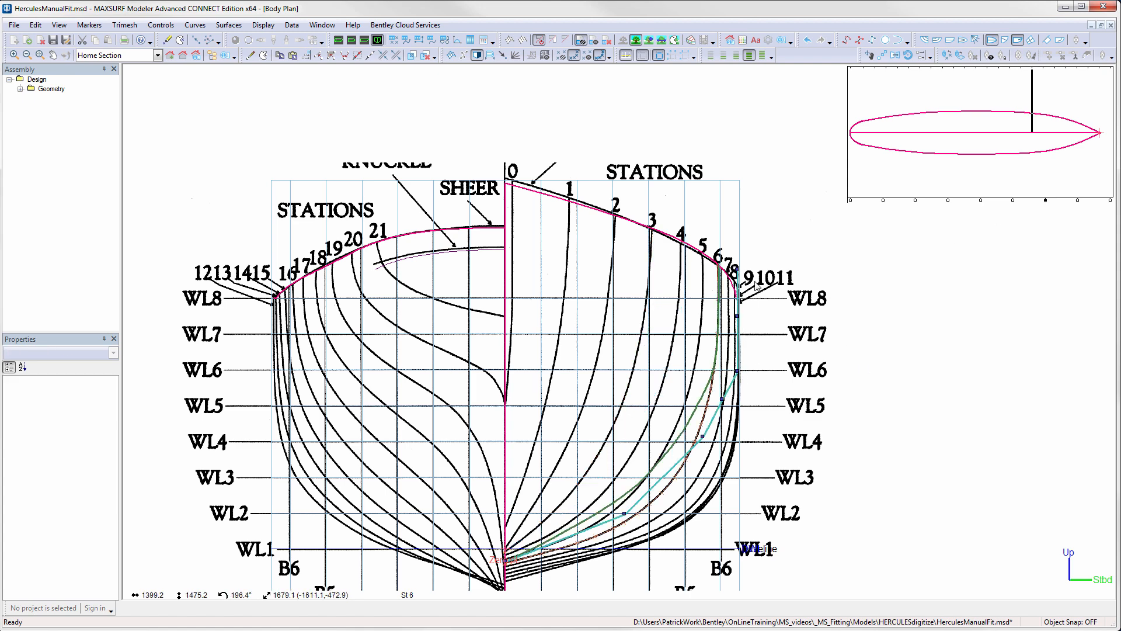
middle_drag(659, 486, 634, 369)
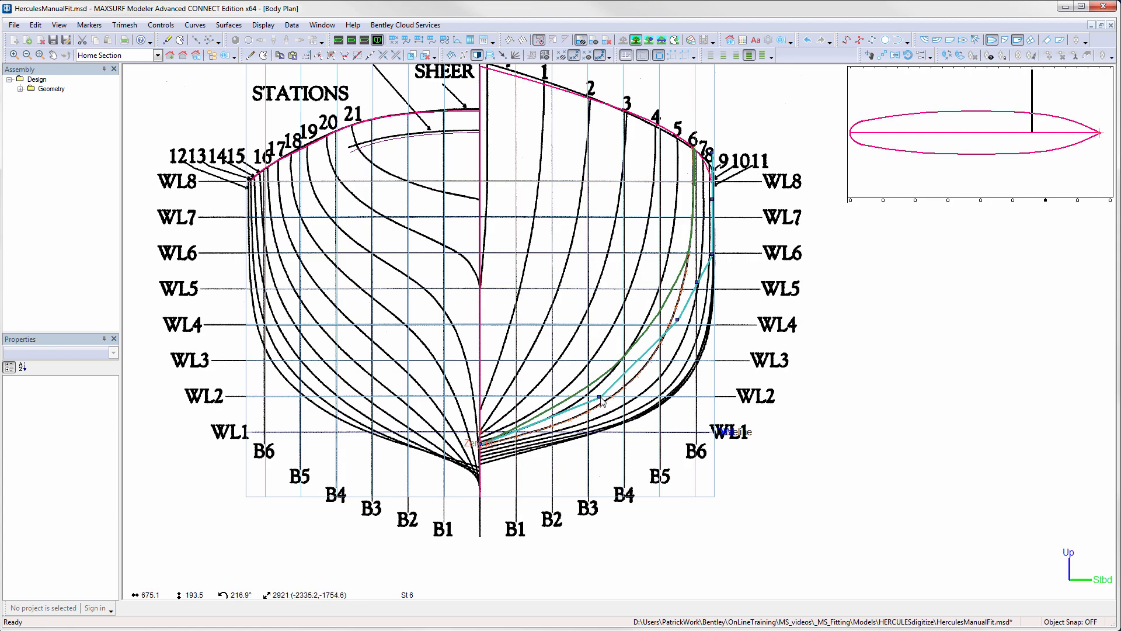
drag(600, 398, 600, 420)
drag(678, 319, 674, 362)
drag(697, 282, 704, 306)
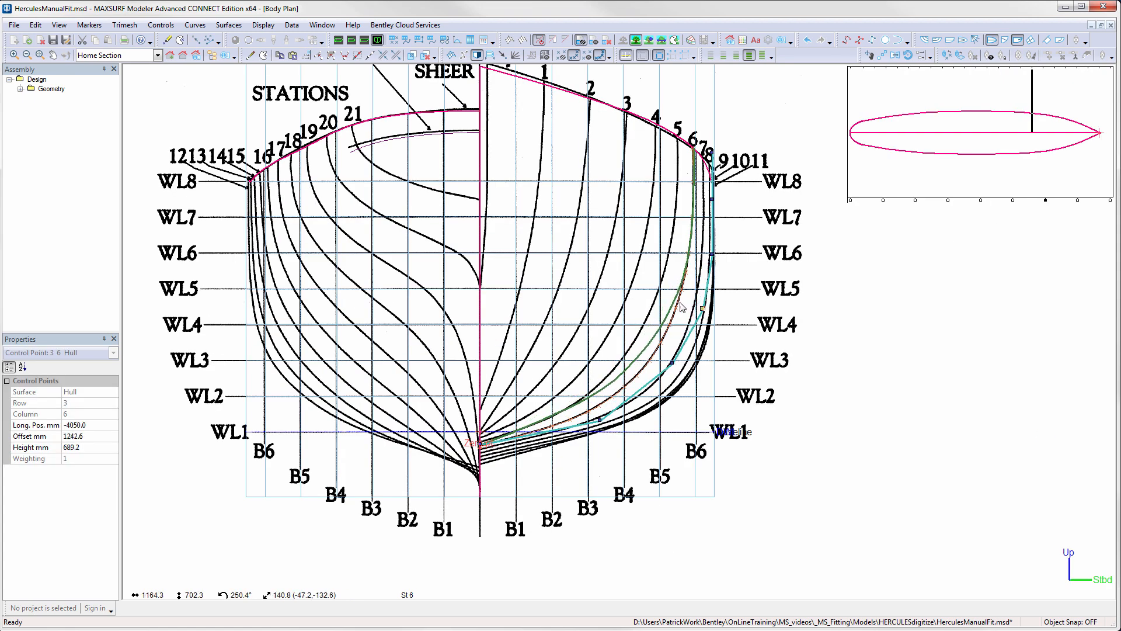
shift+drag(674, 362, 664, 396)
drag(599, 419, 600, 425)
- Move the lower control points of column 5 at station 11 and column 4 at station 14 toward their station markers
click(1013, 201)
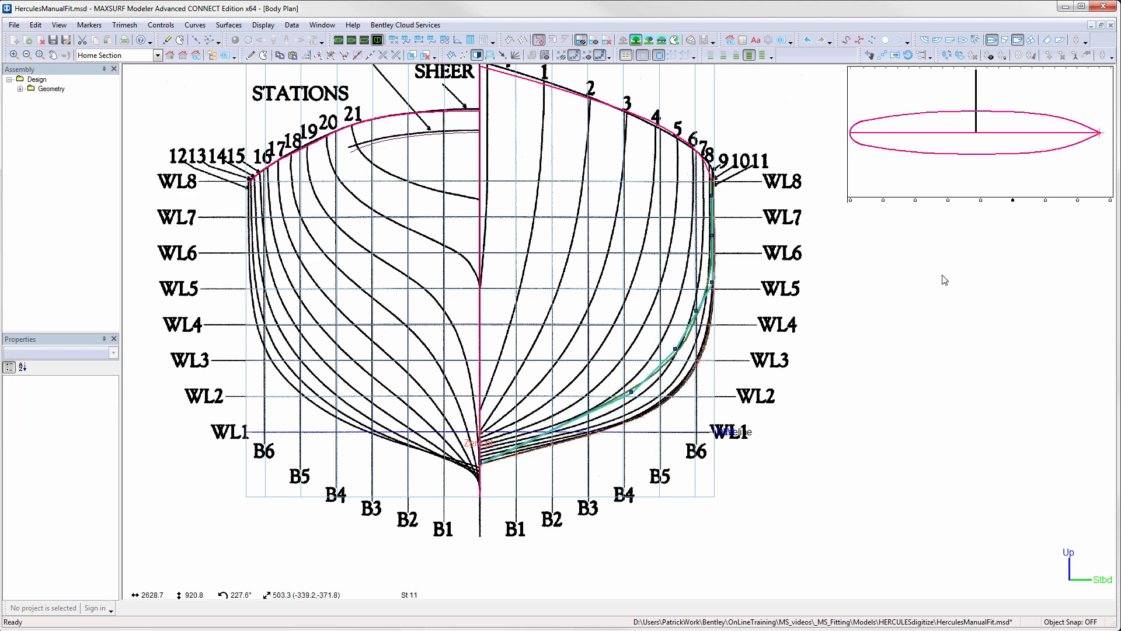
mouse_move(697, 311)
mouse_down()
mouse_move(710, 331)
mouse_move(685, 388)
mouse_move(632, 417)
mouse_move(638, 410)
mouse_up()
click(981, 200)
mouse_move(697, 339)
mouse_down()
mouse_move(686, 337)
mouse_move(714, 261)
mouse_move(686, 257)
mouse_move(696, 323)
mouse_move(661, 312)
mouse_up()
- Fit the column 3 control points to the station 17 markers, moving row 2 to about 770, 569 mm and adjusting rows 1 and 3
click(948, 201)
drag(653, 357, 538, 382)
drag(660, 313, 622, 328)
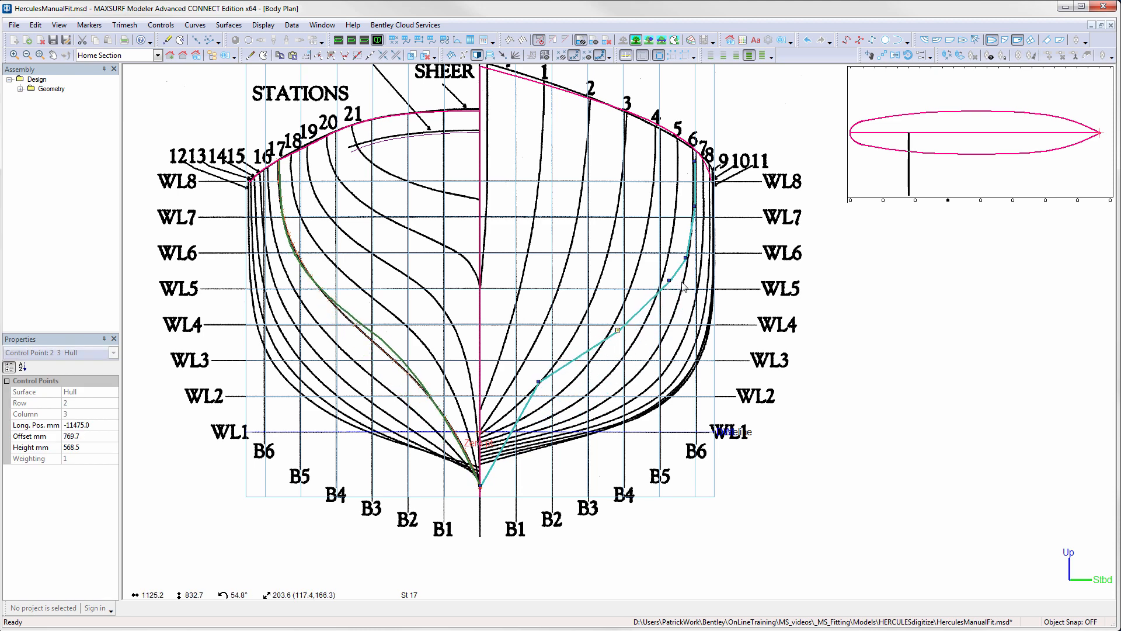
drag(669, 281, 667, 282)
- Fit the column 2 control points to the station 19 markers by lowering rows 1 and 2 and fine-tuning the upper rows
click(916, 201)
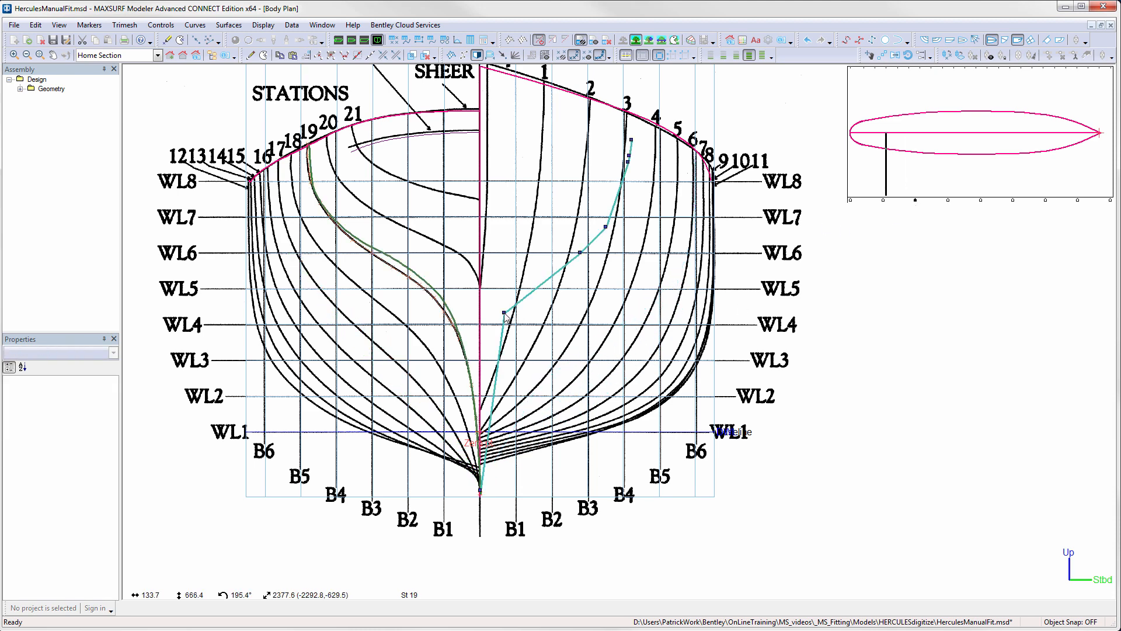
drag(580, 255, 570, 278)
drag(504, 313, 511, 323)
drag(633, 164, 629, 156)
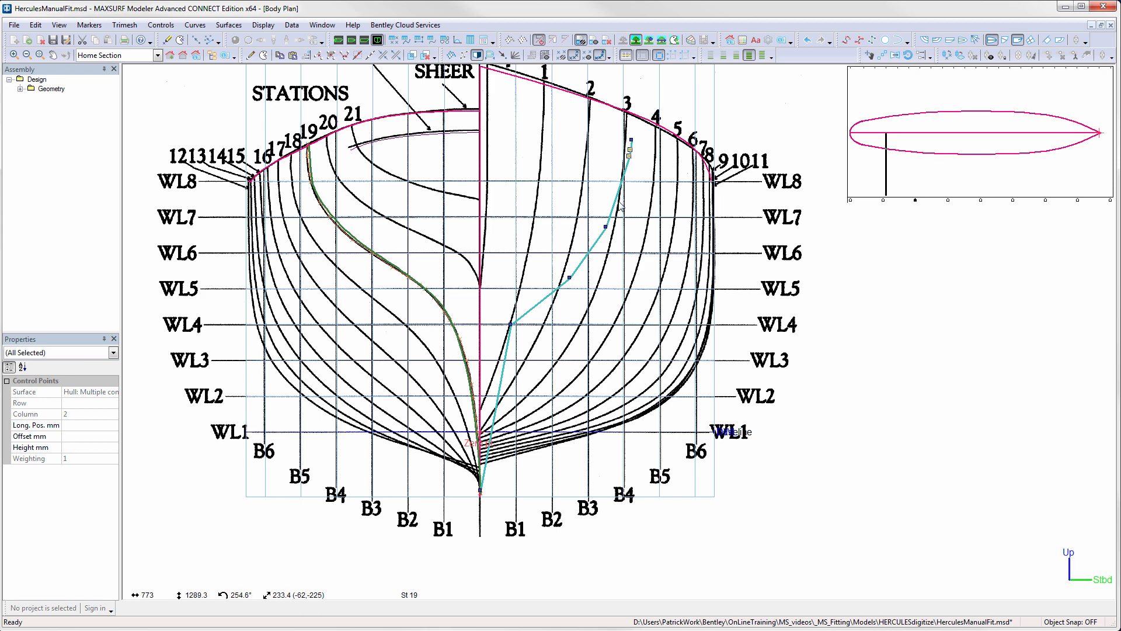
drag(606, 227, 608, 229)
- Adjust the column 1 control points to fit station 21, and check the row 3 point of the column 0 stern edge
click(883, 200)
click(543, 207)
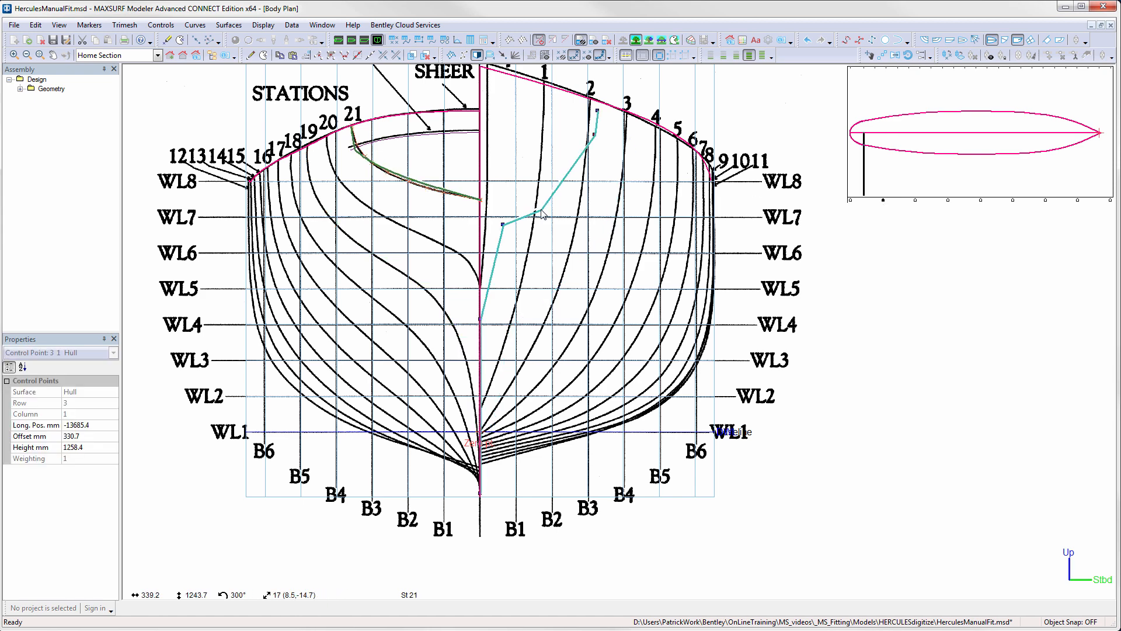
drag(585, 126, 580, 120)
click(851, 200)
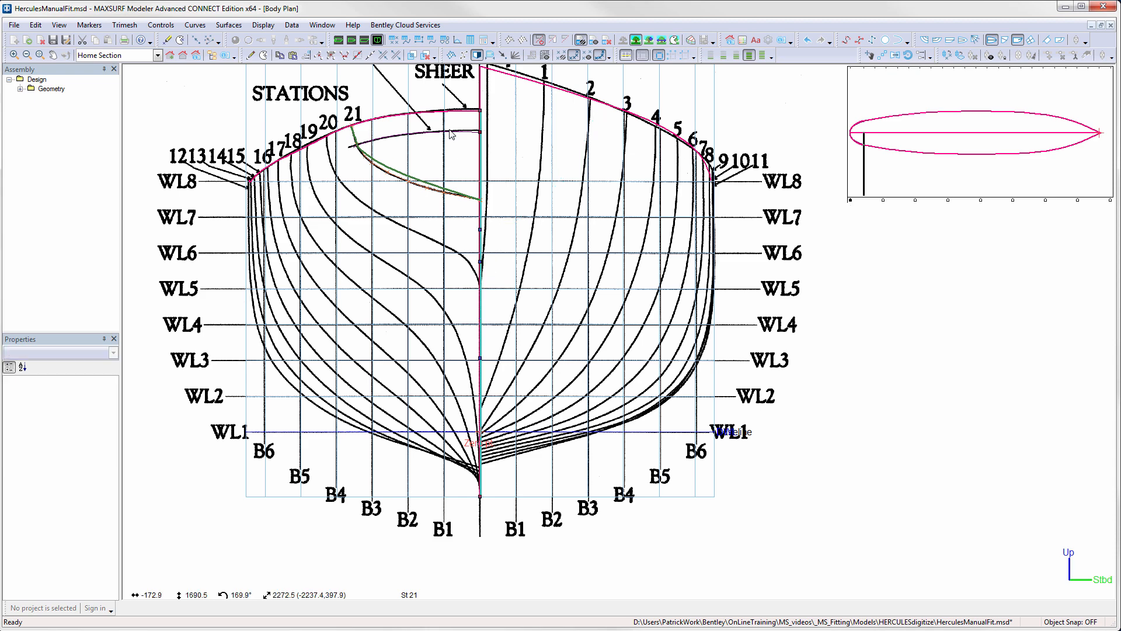
click(480, 230)
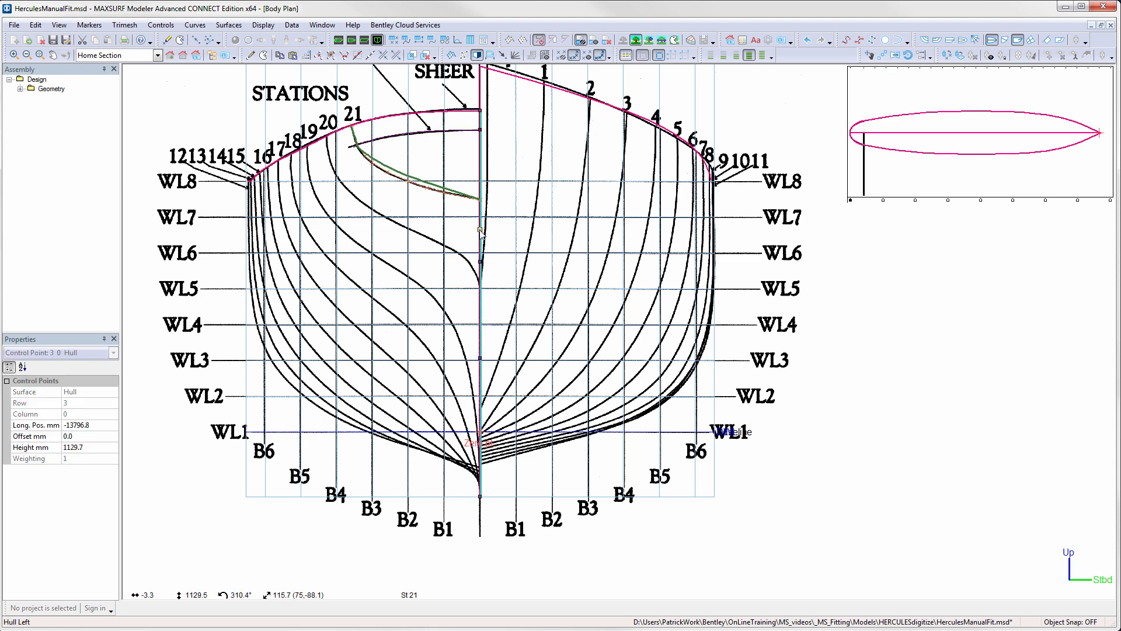
- Refine the station 3 fit by shifting the column 7 points in rows 1 to 5 slightly inboard, with row 3 near 806, 901 mm
click(1079, 201)
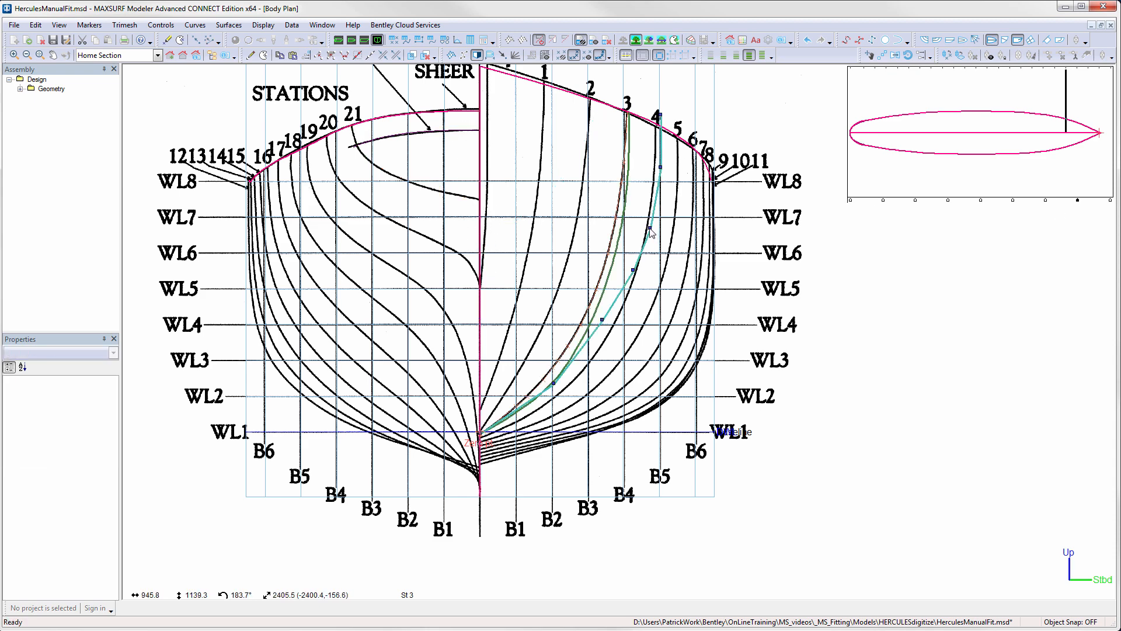
drag(661, 168, 656, 168)
drag(650, 229, 643, 228)
drag(634, 271, 624, 270)
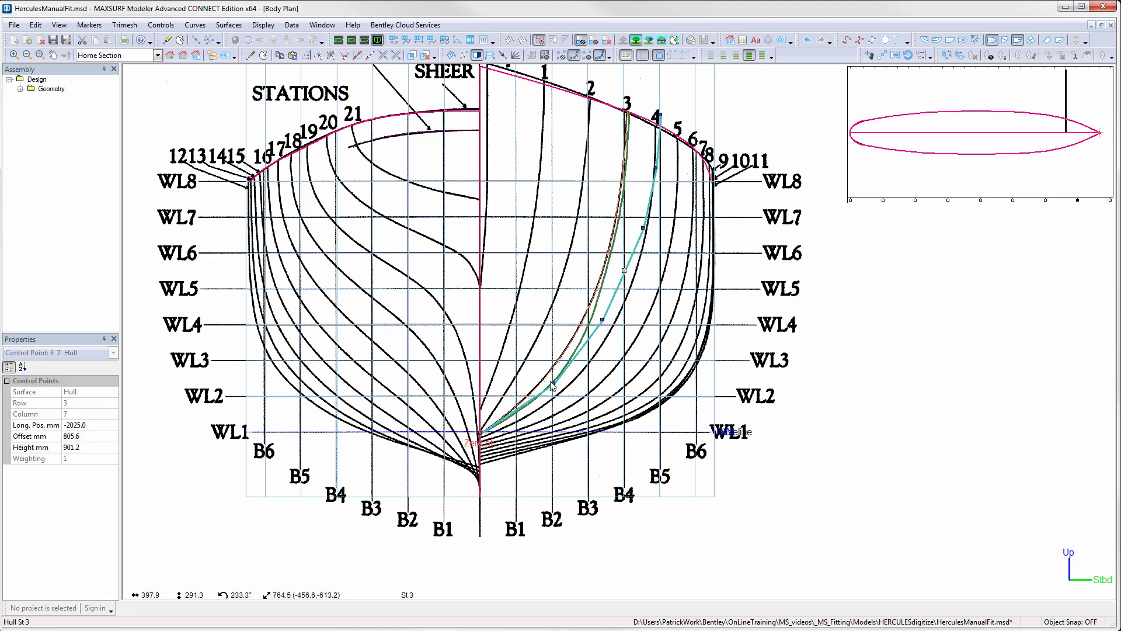
drag(553, 386, 545, 384)
drag(603, 320, 595, 325)
- Refine the station 6 fit by moving the column 6 points in rows 1 to 3 slightly outboard, with row 3 near 1213, 510 mm
click(1045, 201)
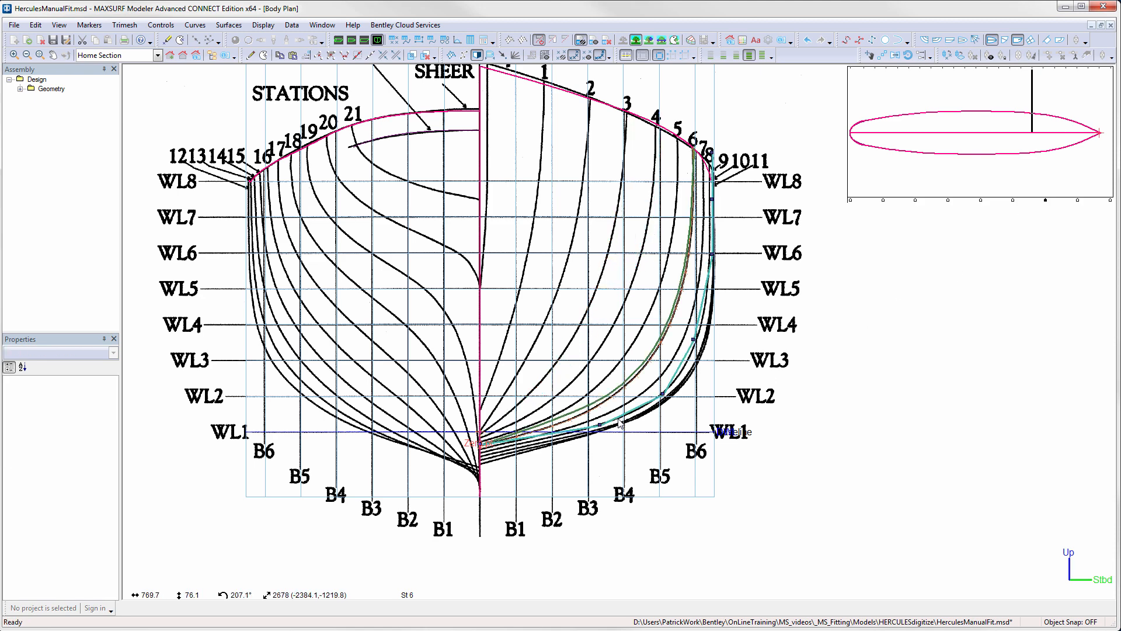
drag(601, 425, 607, 432)
drag(661, 393, 669, 397)
drag(694, 339, 697, 340)
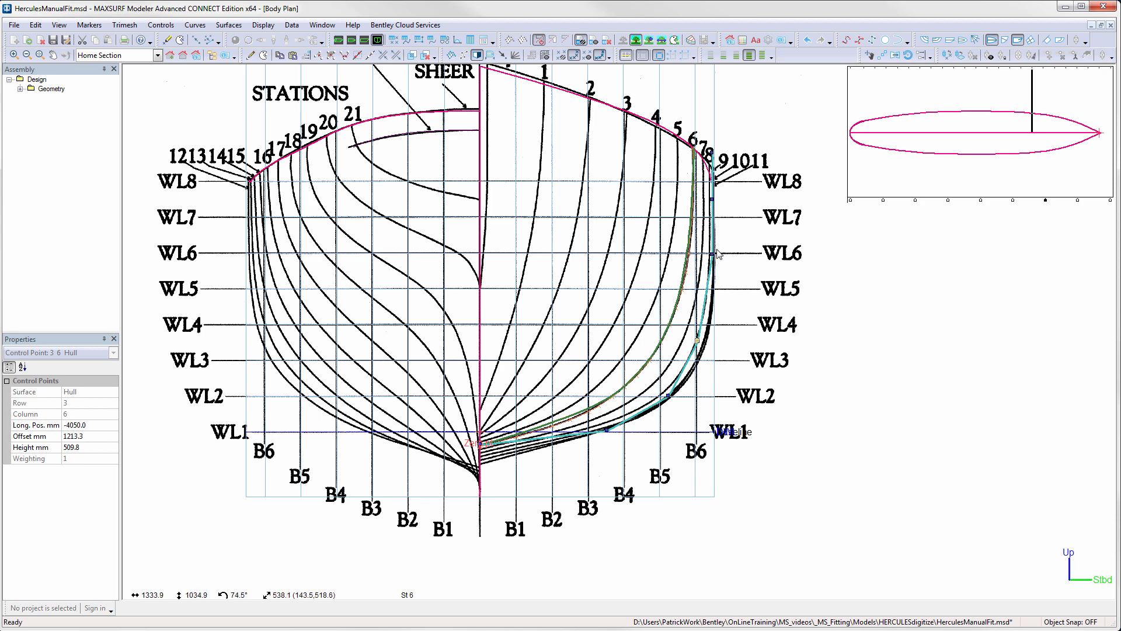
click(1014, 200)
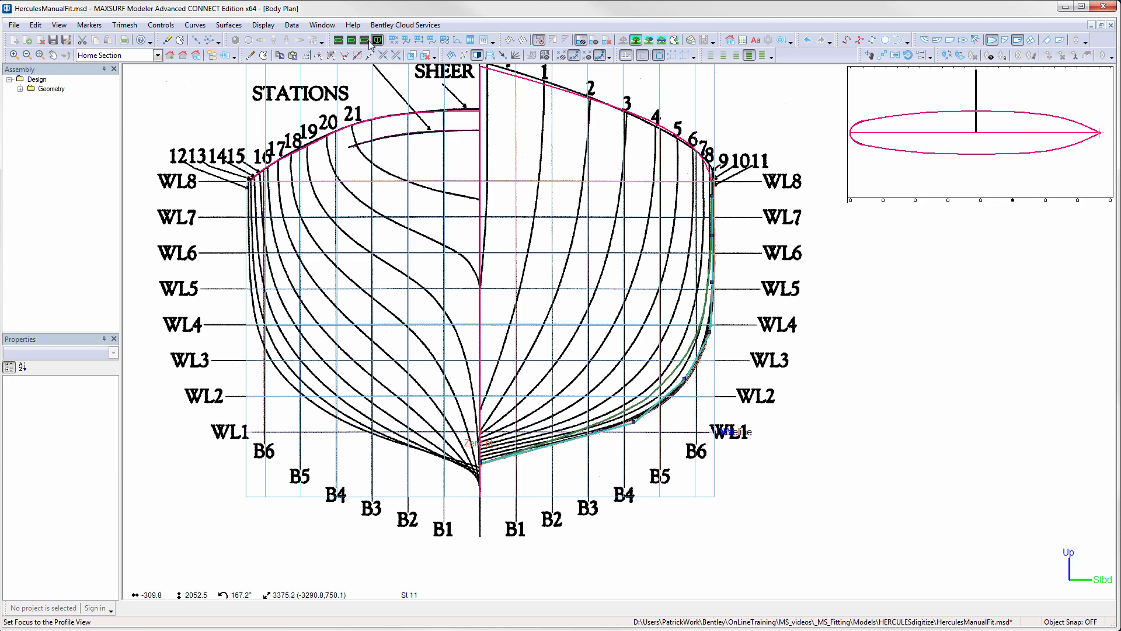
- Set up a compressed plan view of the half-breadth drawing with the full control point net and the hull waterlines displayed
click(351, 40)
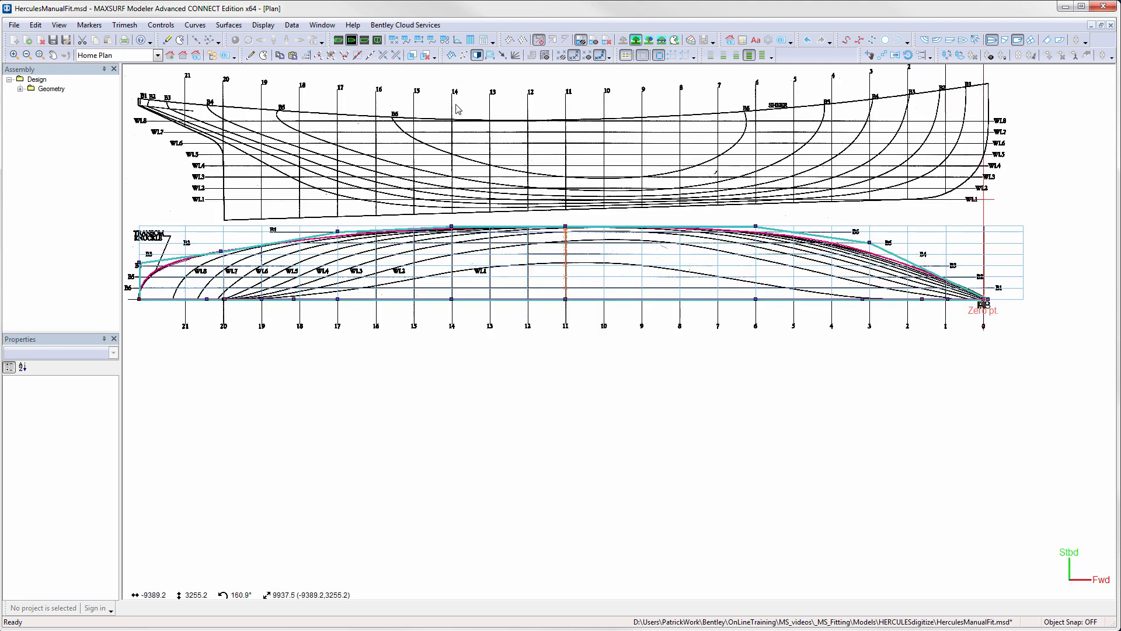
click(451, 55)
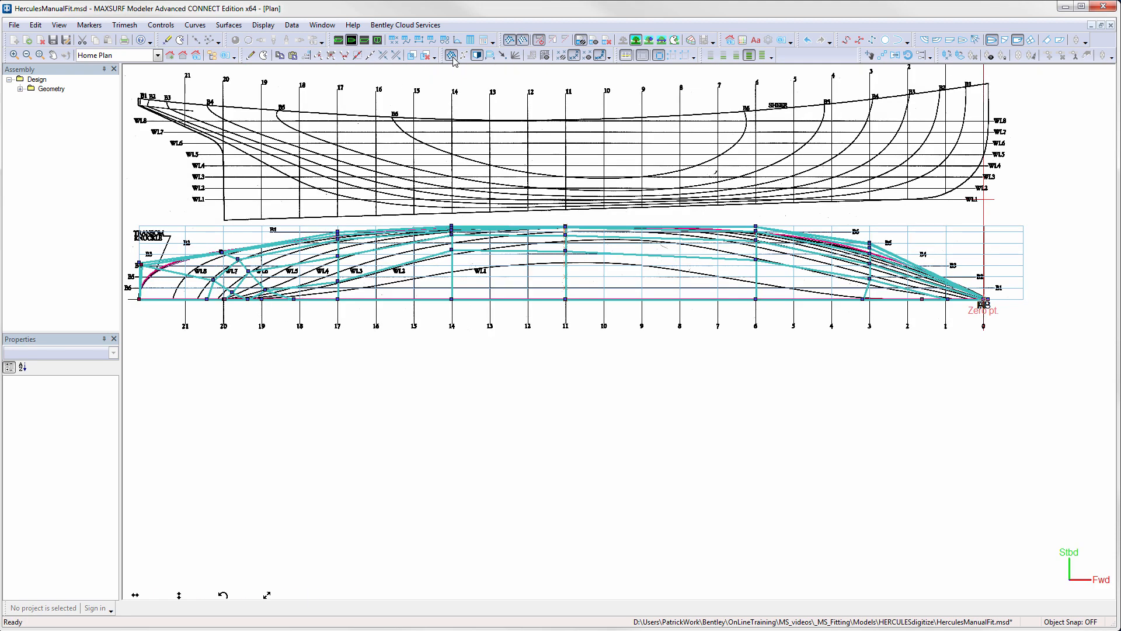
click(490, 55)
mouse_move(635, 209)
middle_down()
mouse_move(706, 443)
mouse_move(716, 434)
middle_up()
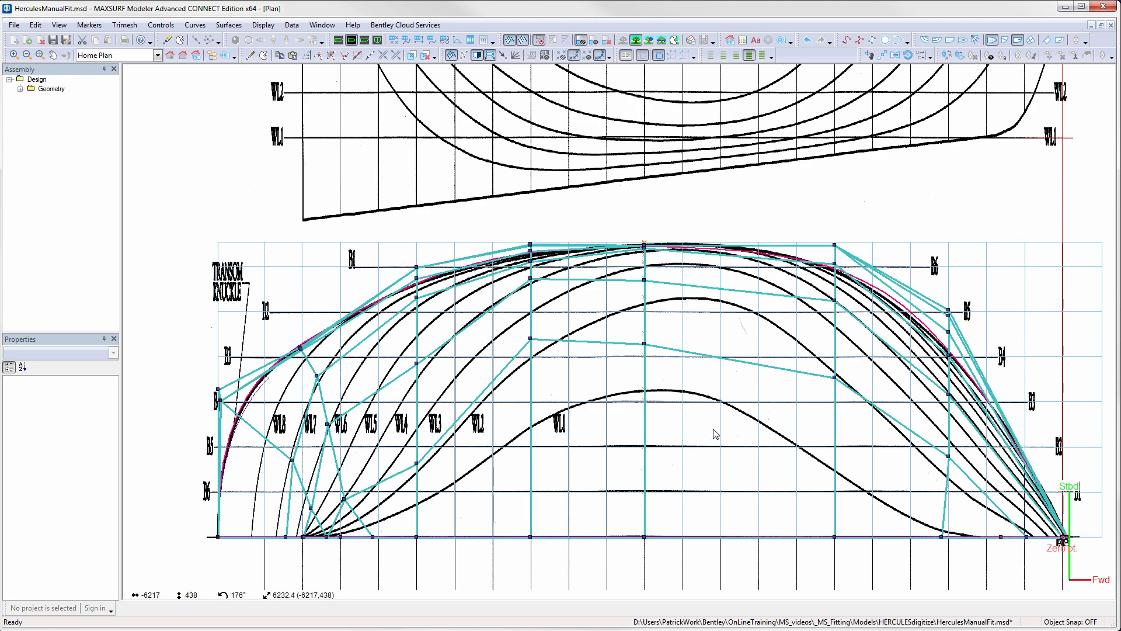
click(937, 40)
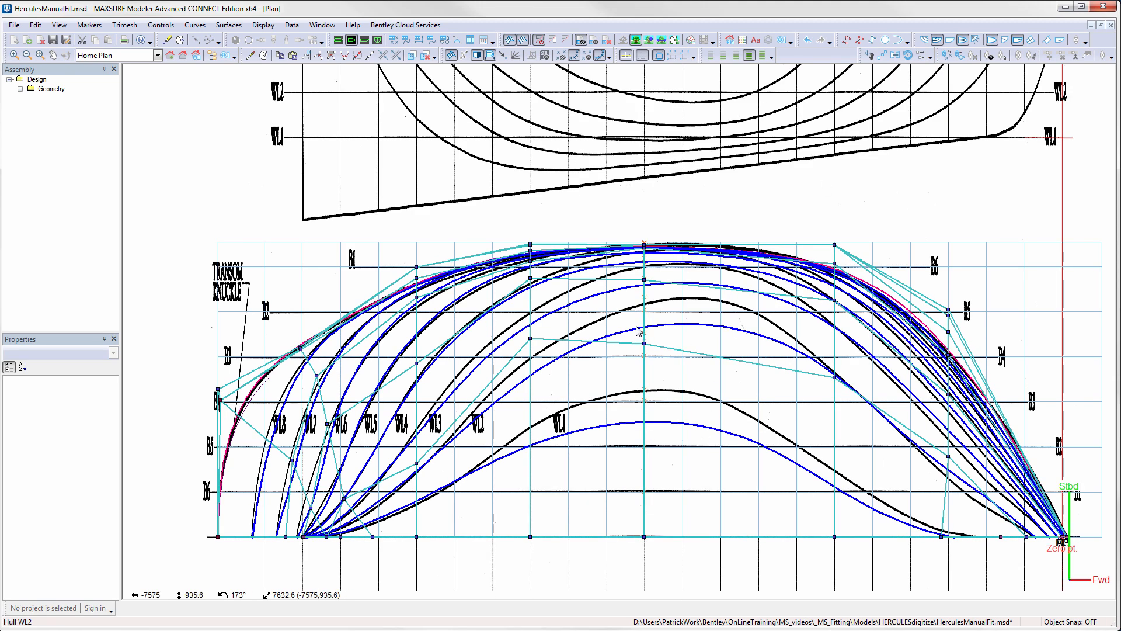
- Move the lower two column 5 points outboard together, and move the row 1 column 4 point to an offset of about 998 mm
click(644, 341)
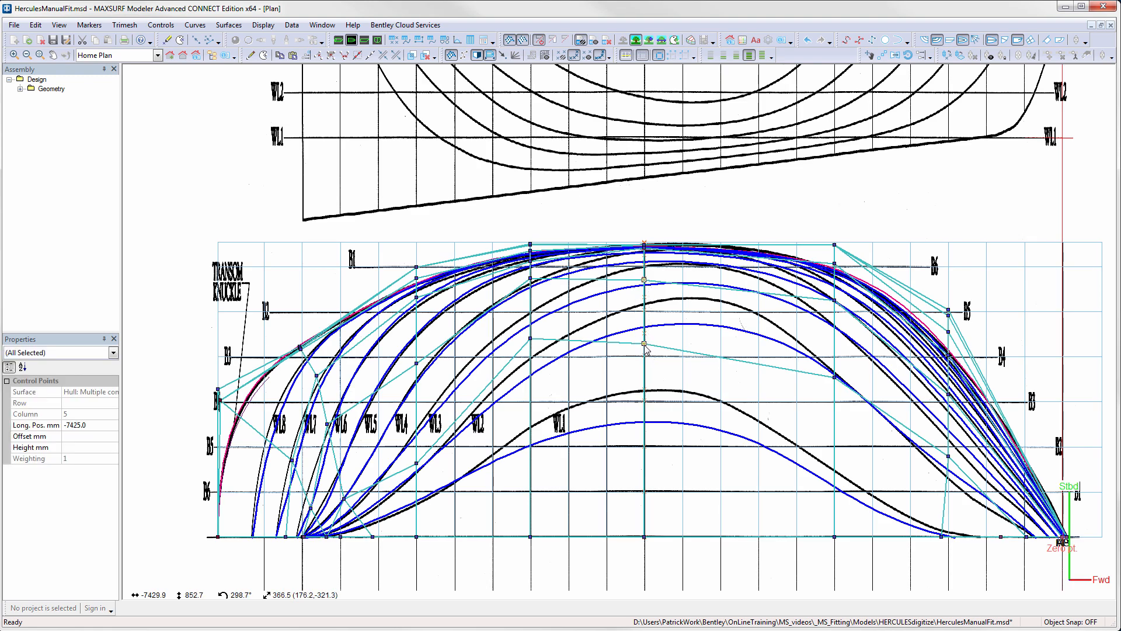
drag(645, 346, 643, 323)
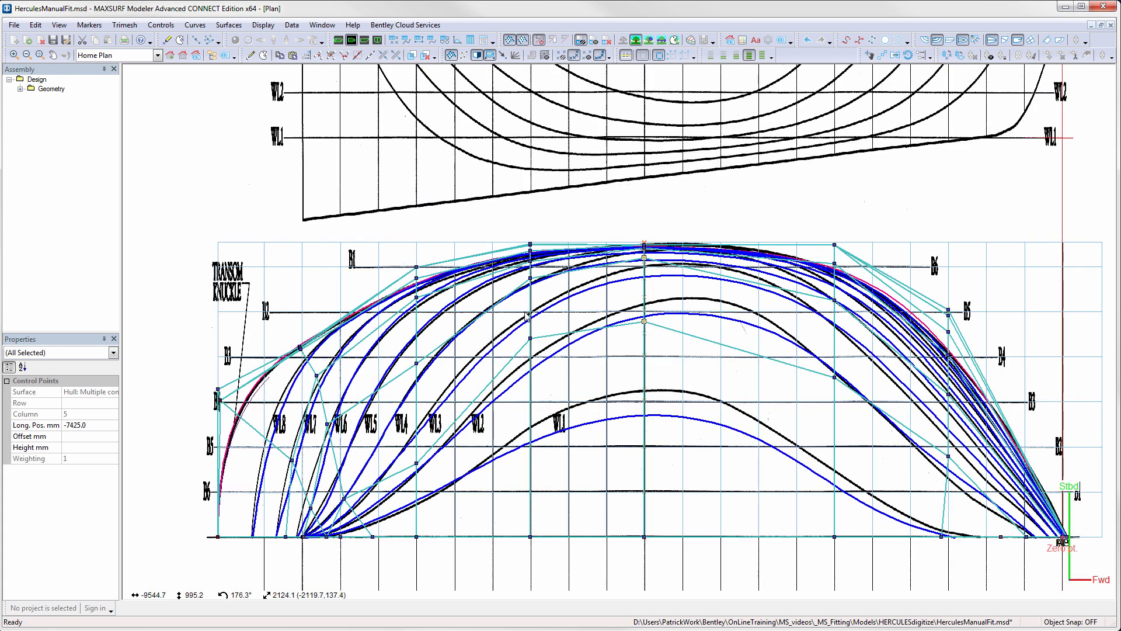
click(531, 338)
drag(531, 339, 531, 317)
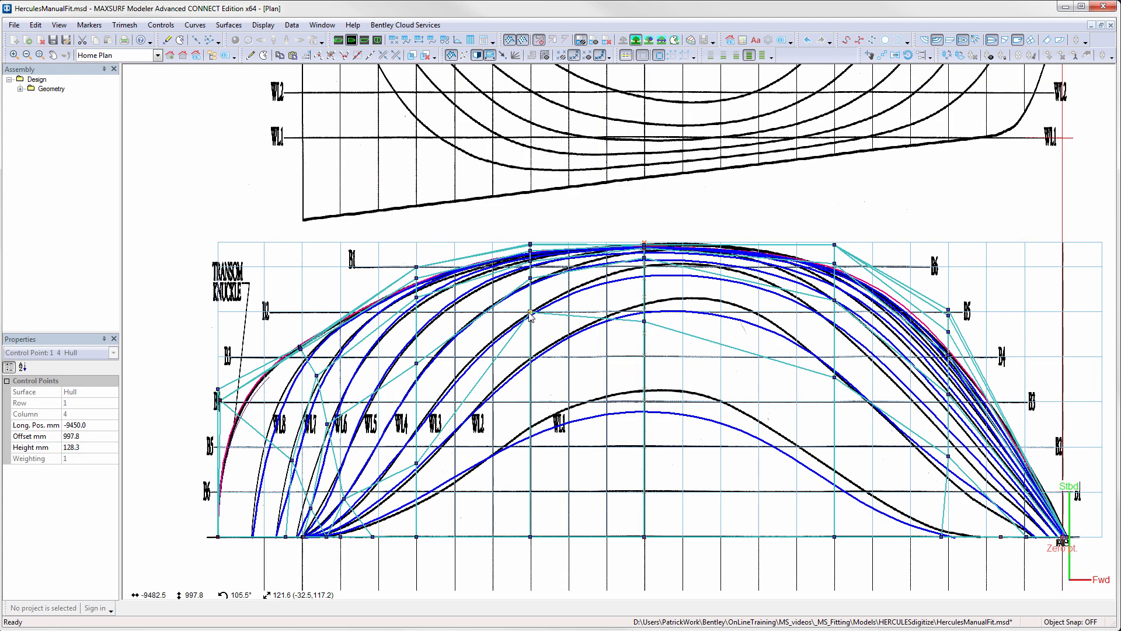
- Move the row 1 column 3 point inboard to an offset of about 272 mm, and the row 2 column 4 point outboard to about 1171 mm
click(416, 465)
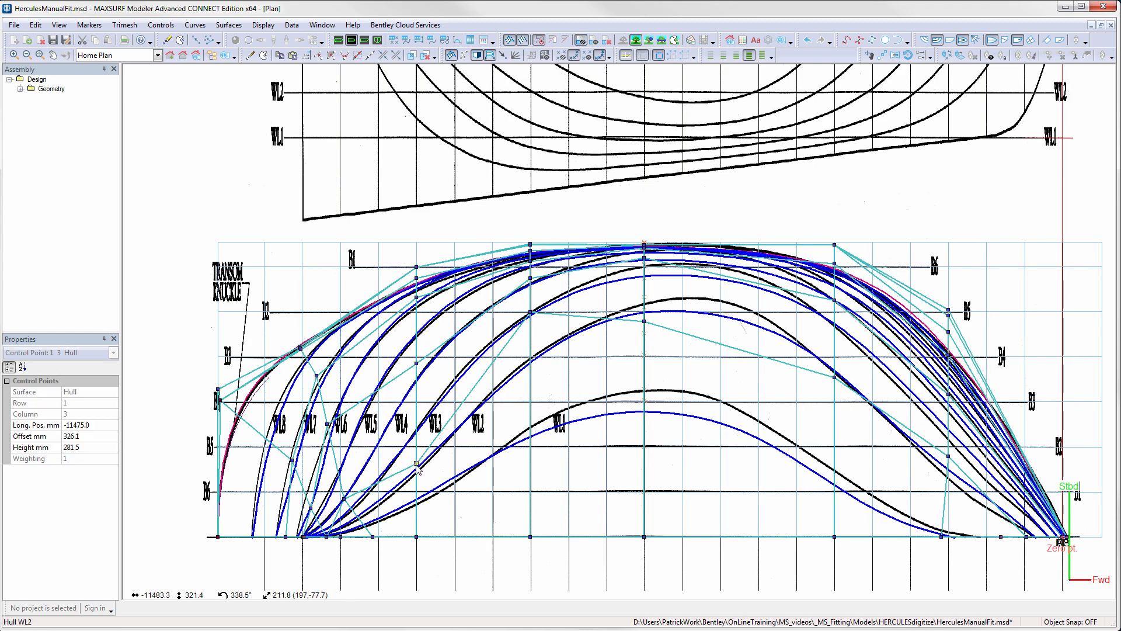
drag(418, 466, 417, 479)
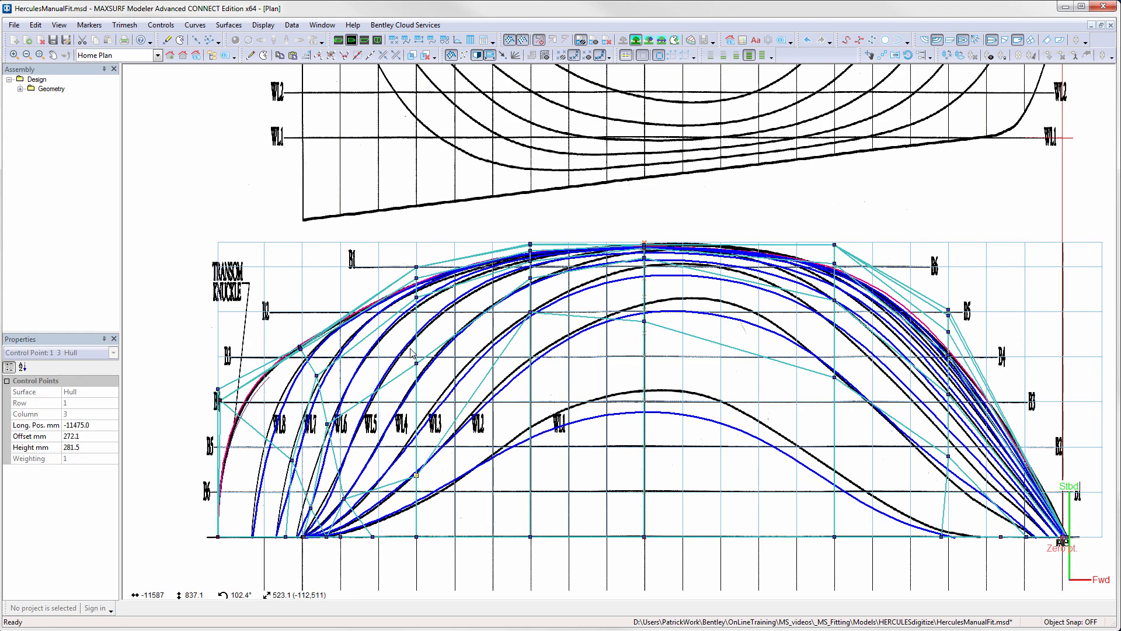
drag(417, 298, 416, 305)
click(531, 264)
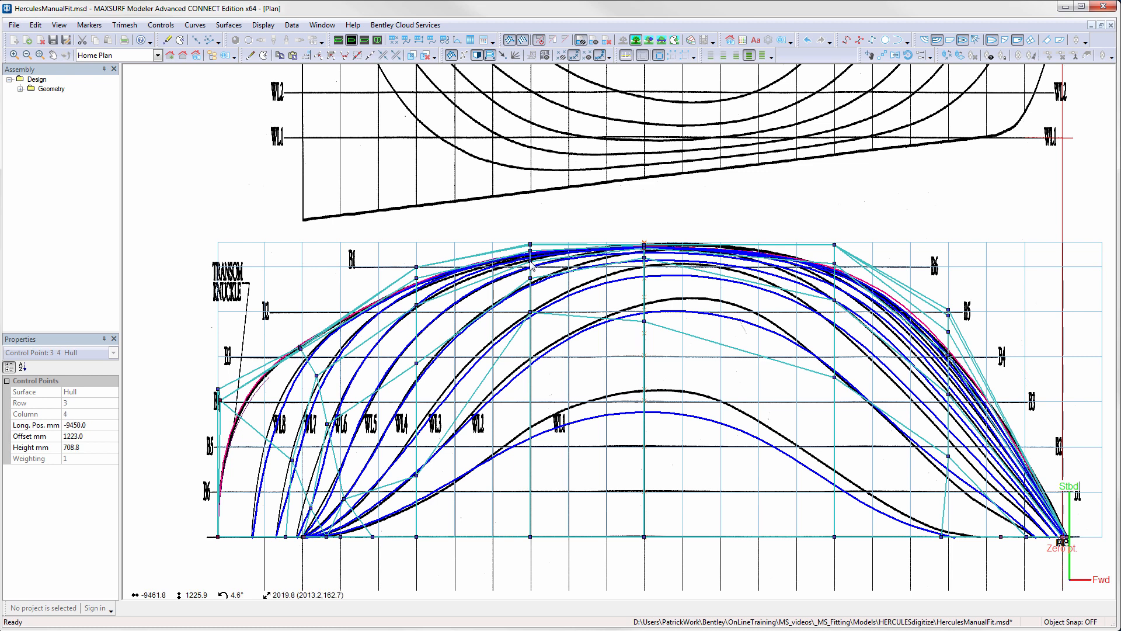
drag(531, 261, 530, 273)
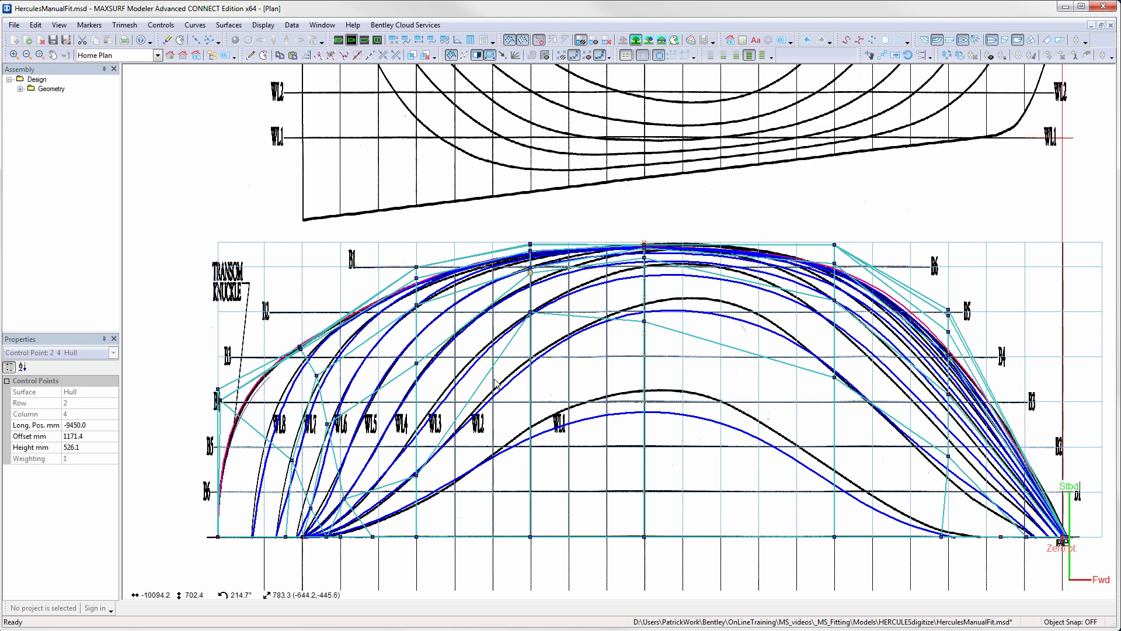
- Move the row 1 column 5 point outboard to an offset of about 1060 mm, and shift the row 1 column 6 point outboard as well
click(645, 321)
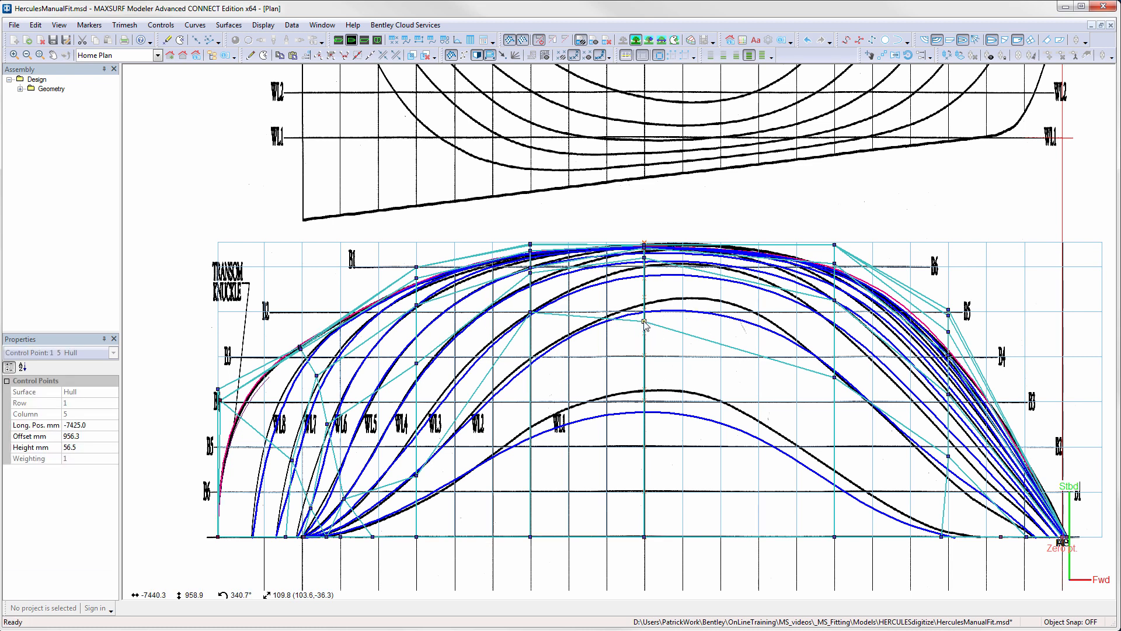
drag(644, 321, 648, 298)
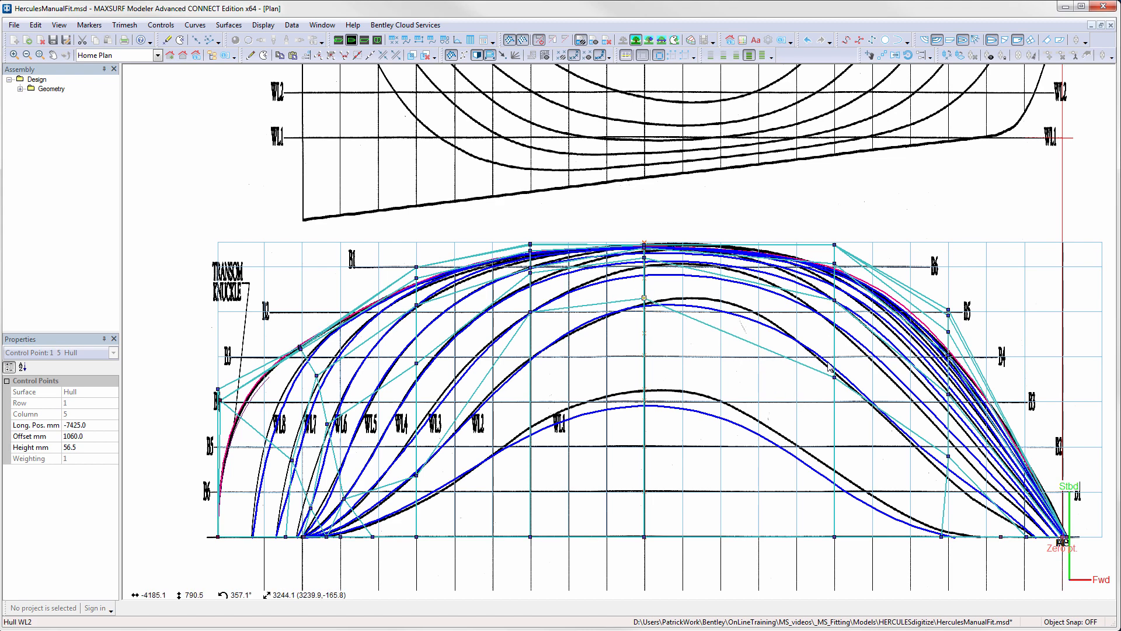
drag(834, 377, 834, 333)
- Nudge the column 7 points in rows 1 to 3 slightly aft, and bring the row 1 column 6 point inboard to about 827 mm offset
drag(949, 457, 936, 480)
drag(948, 404, 946, 404)
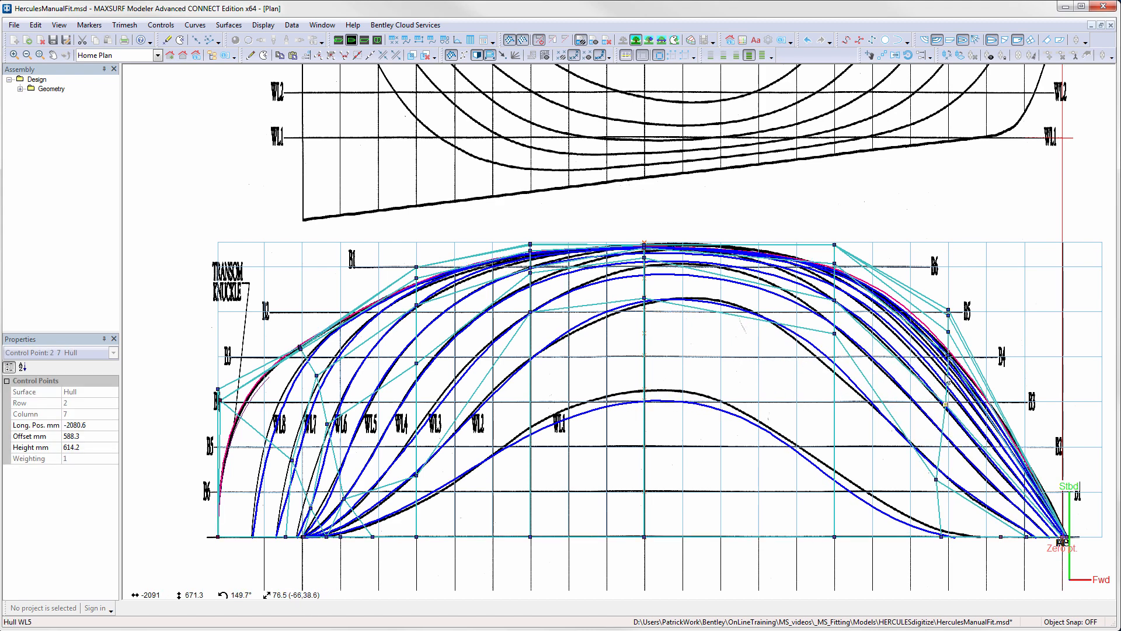
drag(948, 353, 943, 357)
drag(936, 480, 944, 487)
drag(835, 333, 834, 350)
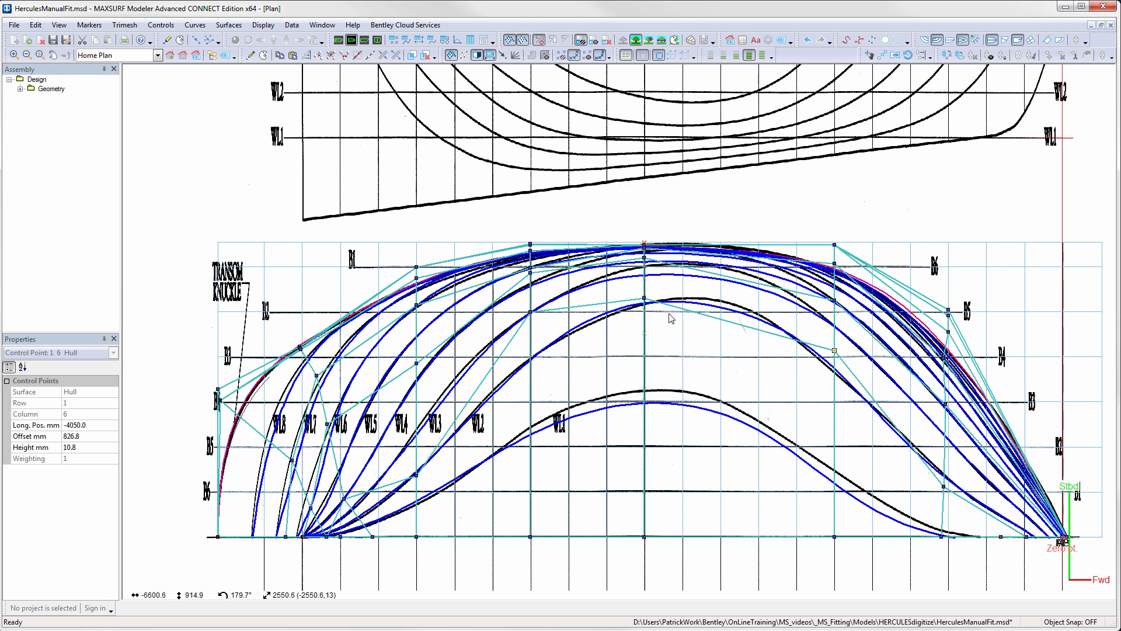
- Add a control point column at about -5761 mm, and shift the row 1 and 2 points of the next column forward slightly inboard together
click(252, 55)
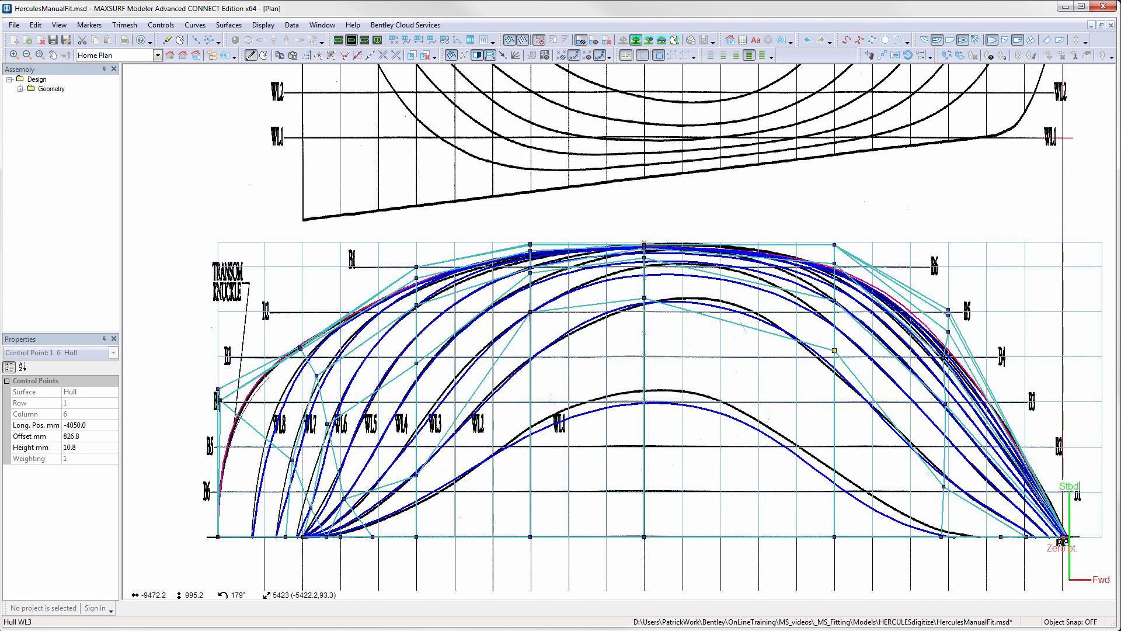
click(740, 548)
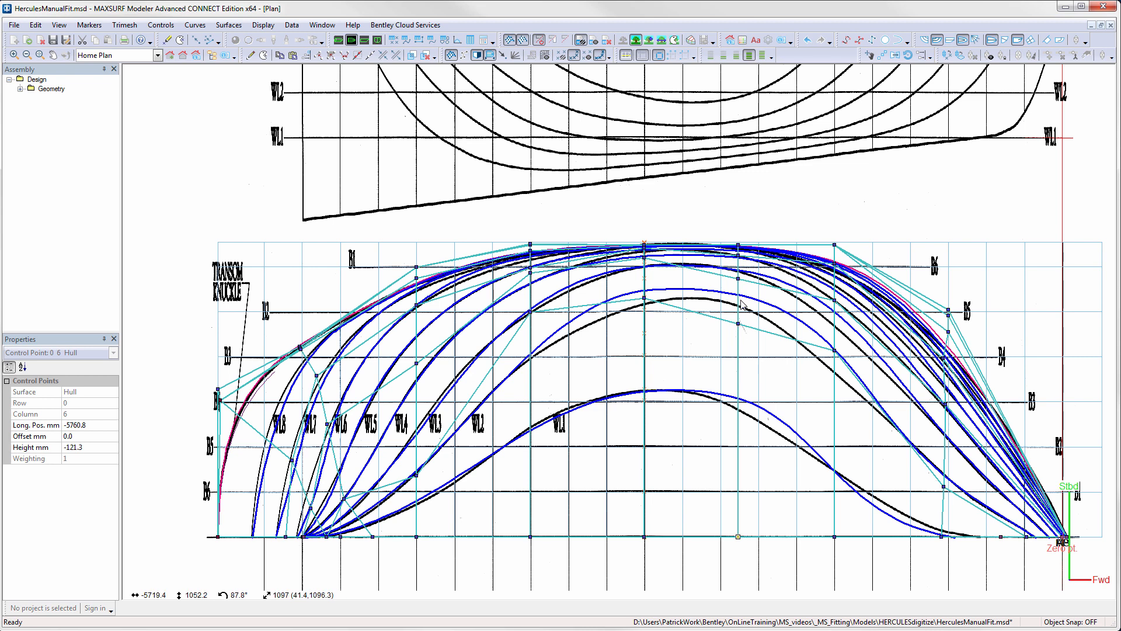
drag(819, 291, 850, 364)
drag(835, 351, 835, 364)
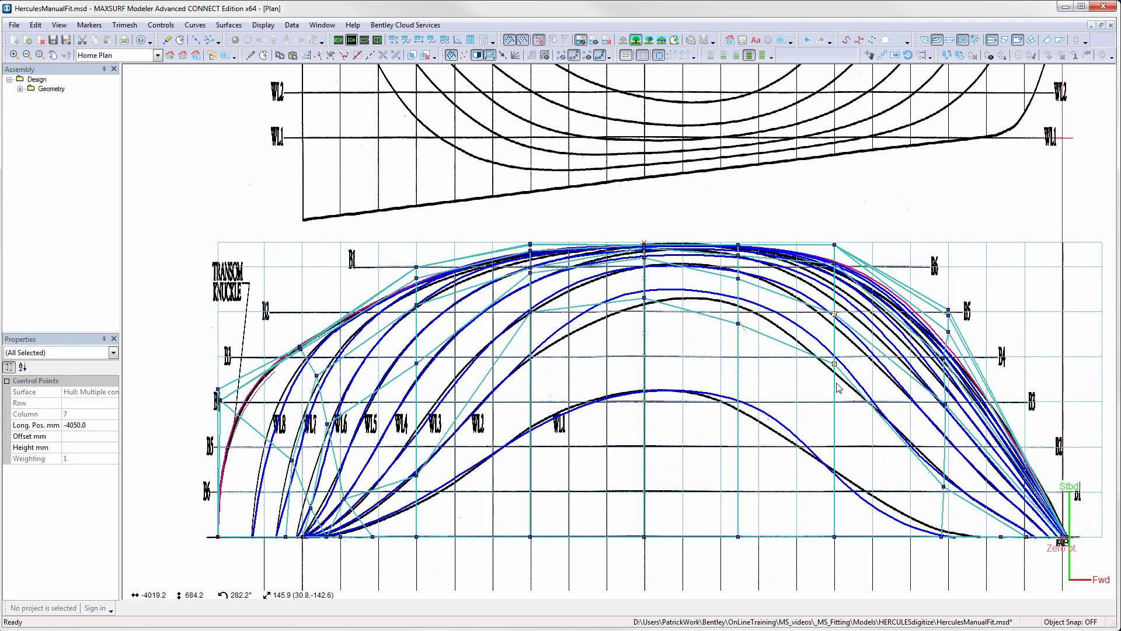
- Shift the lower two column 5 points inboard, with row 1 at about 975 mm offset, and nudge the row 1 column 6 point slightly inboard
drag(639, 255, 652, 337)
click(651, 311)
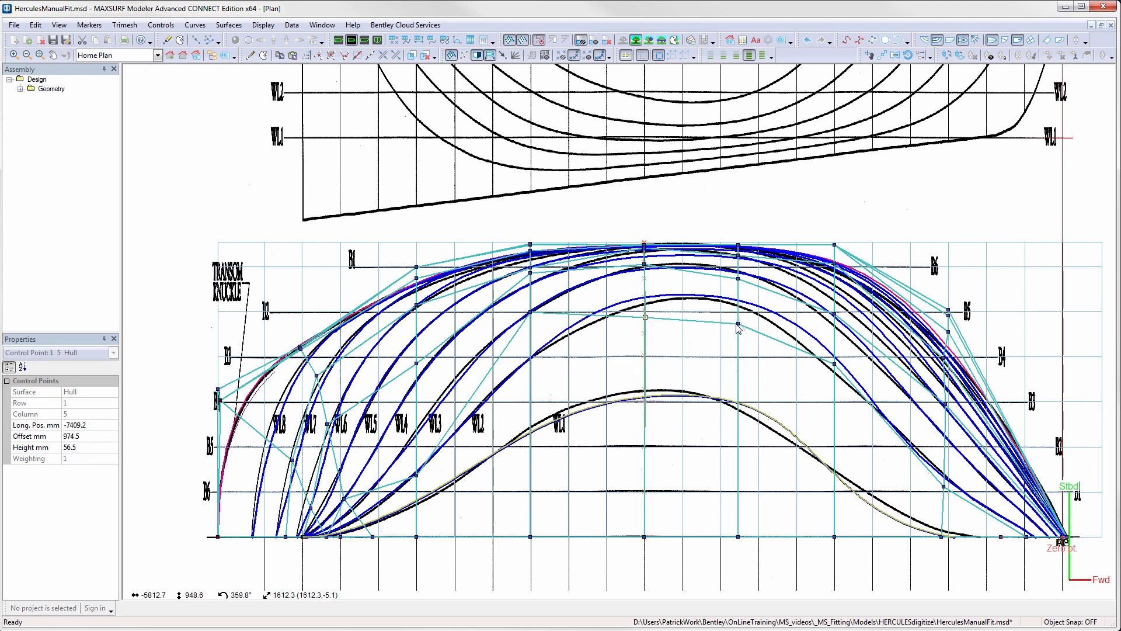
drag(738, 324, 740, 333)
key(ctrl+z)
click(739, 324)
- Move the row 1 and 2 column 7 points inboard, with row 2 at about 943 mm, and the row 1 column 8 point outboard to about 283 mm
drag(834, 363, 834, 383)
click(944, 485)
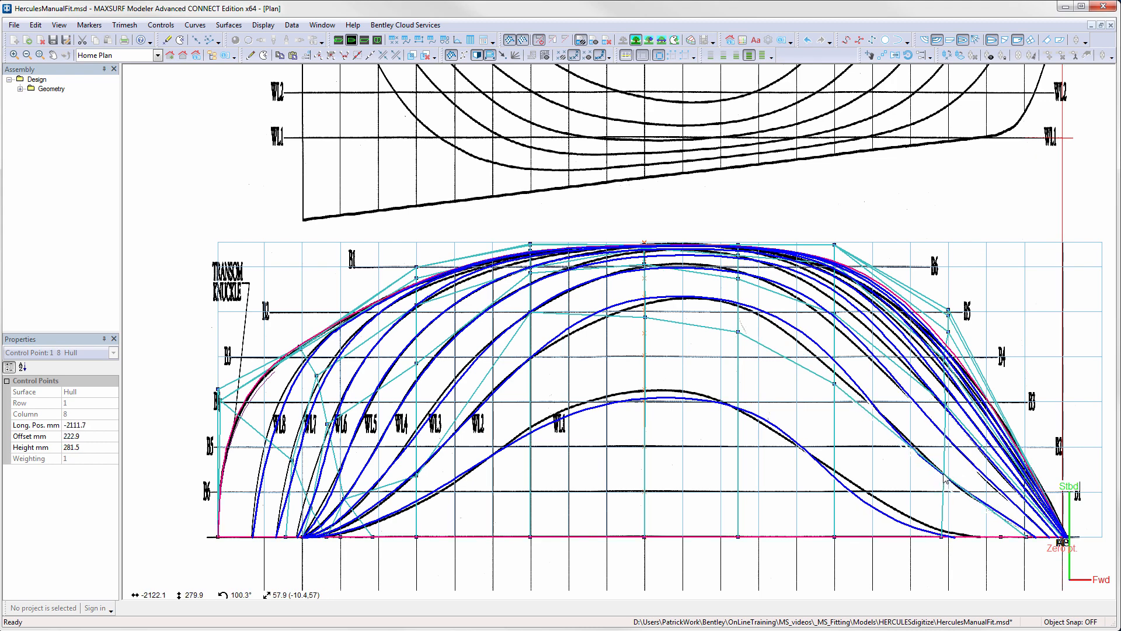
click(835, 325)
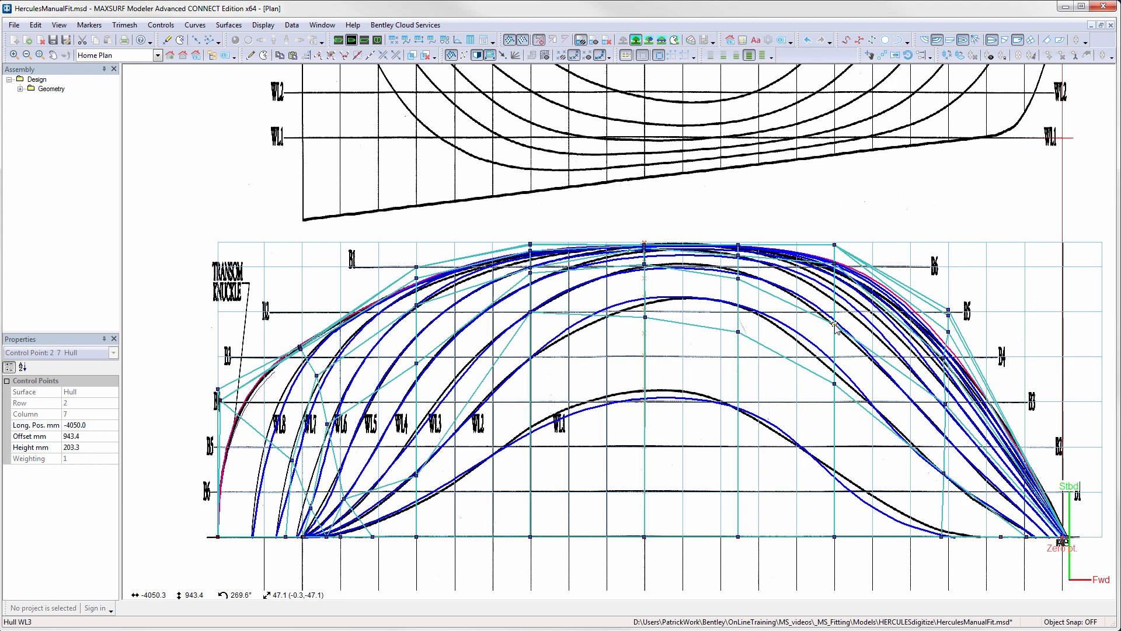
click(822, 191)
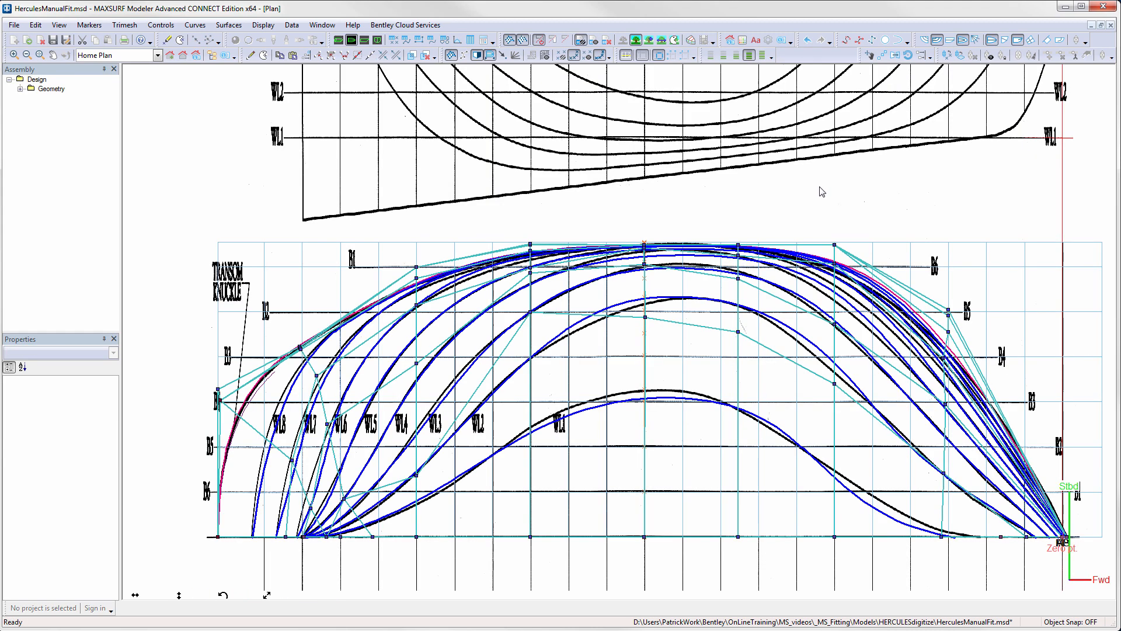
- In the profile view, move the column 8 points in rows 1 to 4 aft, with row 1 near -2450, 222 mm
click(364, 39)
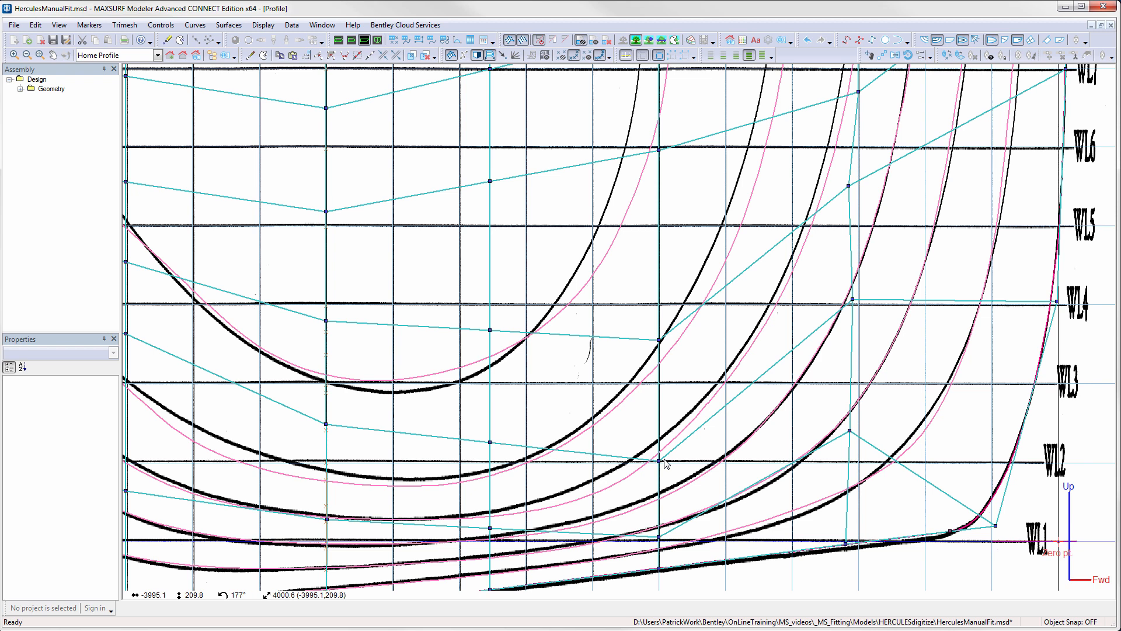
click(850, 432)
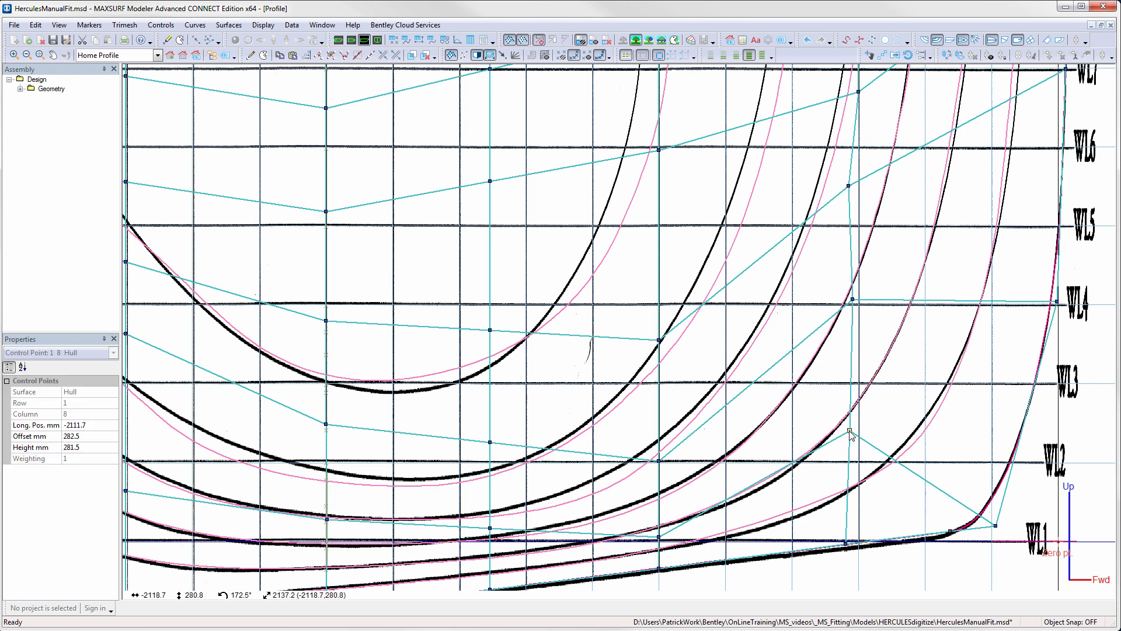
drag(851, 434, 816, 457)
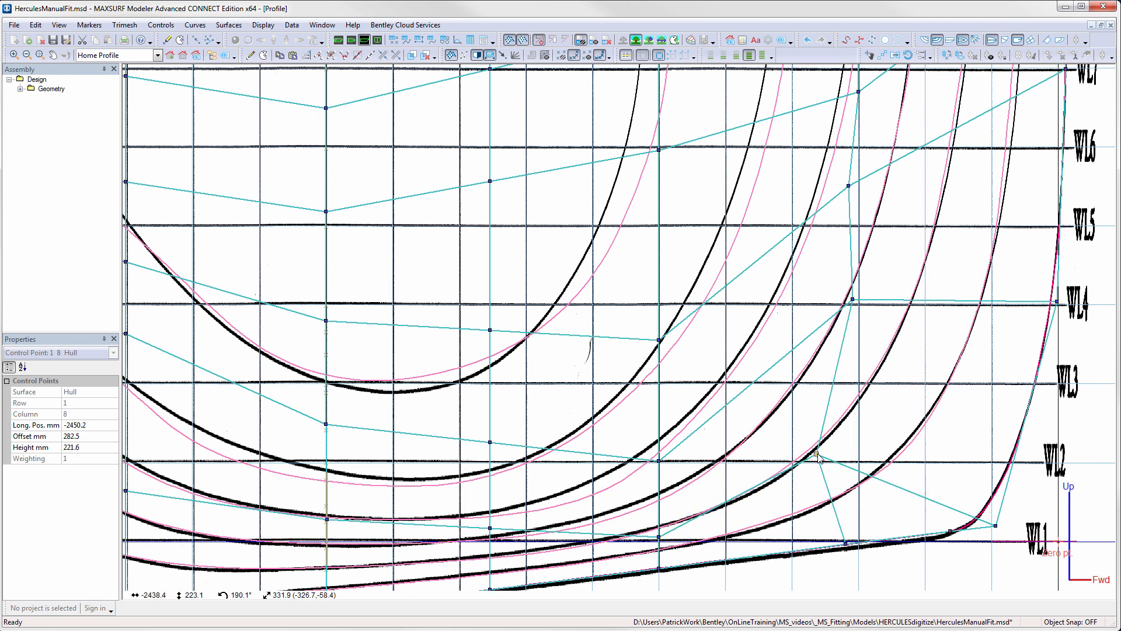
drag(853, 302, 834, 305)
drag(845, 187, 841, 187)
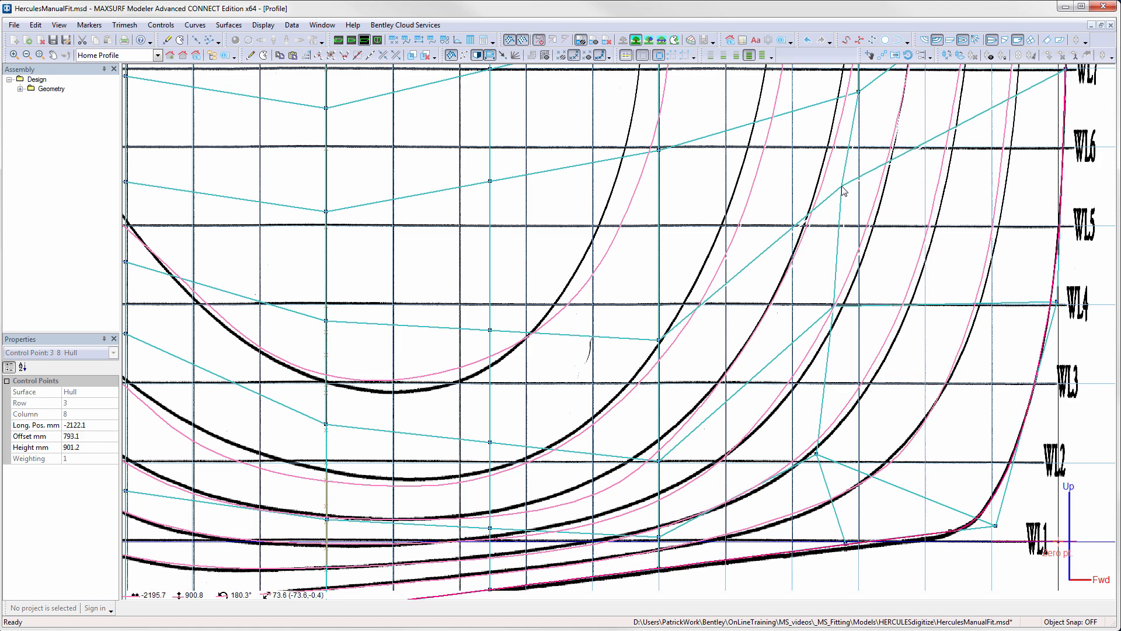
middle_drag(871, 117, 859, 233)
drag(846, 208, 839, 203)
- Shift the column 8 points in rows 1 to 3 slightly forward, also raising the row 1 point a little
scroll(838, 203, down, 3)
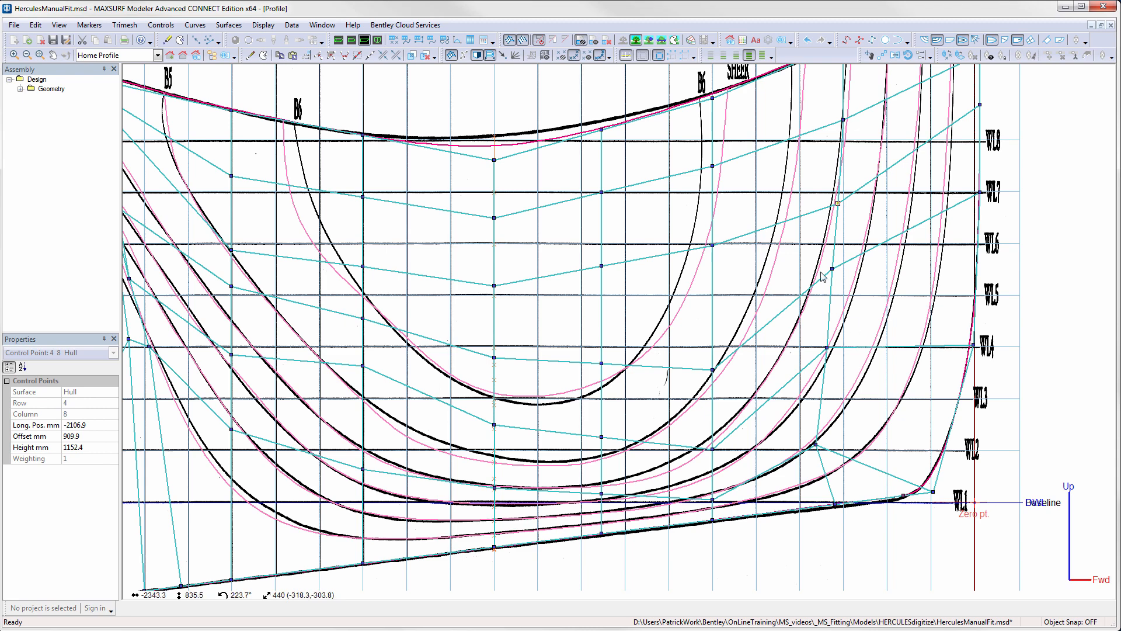
drag(820, 263, 833, 350)
mouse_move(816, 446)
mouse_down()
mouse_move(797, 436)
mouse_move(830, 435)
mouse_up()
- Raise the row 3 column 7 point, and raise the row 4 and 5 points of the same column together
scroll(841, 434, down, 1)
click(723, 377)
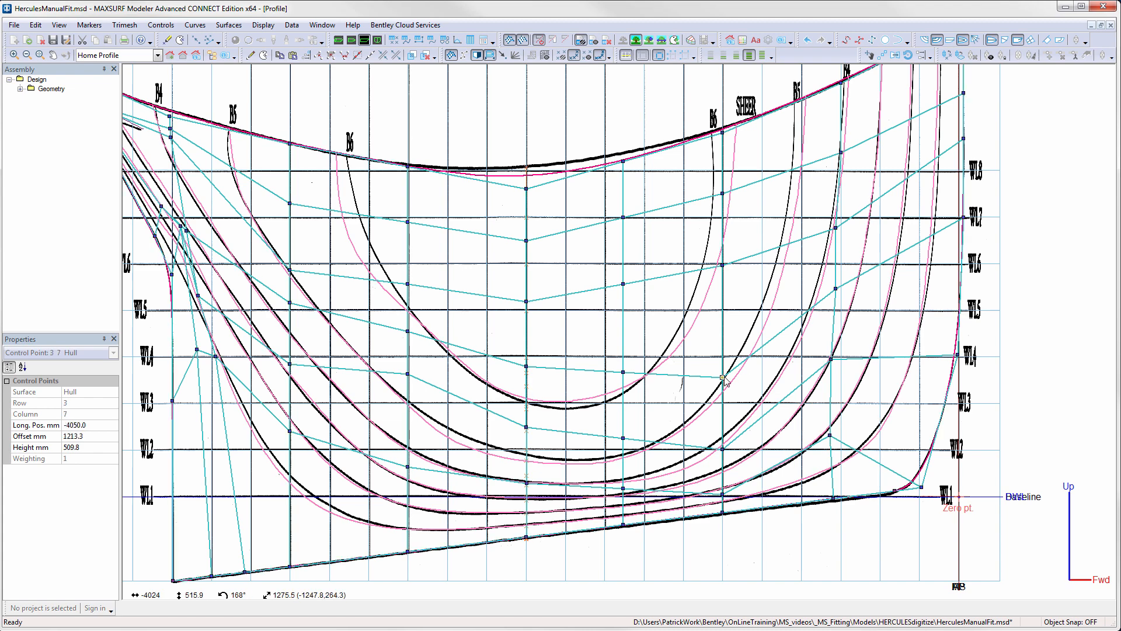
shift+drag(723, 377, 723, 345)
drag(705, 169, 743, 279)
shift+drag(723, 266, 718, 249)
- Lower the row 3 points of columns 5 and 6 together, and lower the row 4 and 5 points of column 6
drag(507, 353, 623, 383)
drag(613, 202, 623, 292)
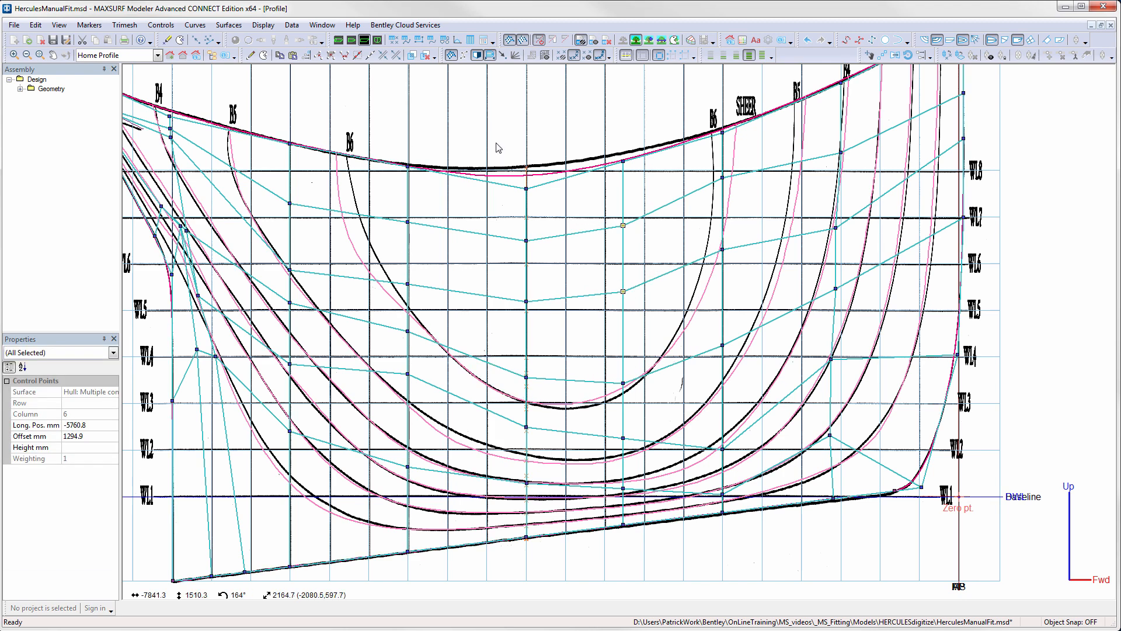
- Fit the sheer line by raising the row 6 points of columns 5 and 6, with column 5 at about 1380 mm, and setting column 4 near 1400 mm
drag(494, 143, 623, 153)
drag(507, 171, 527, 175)
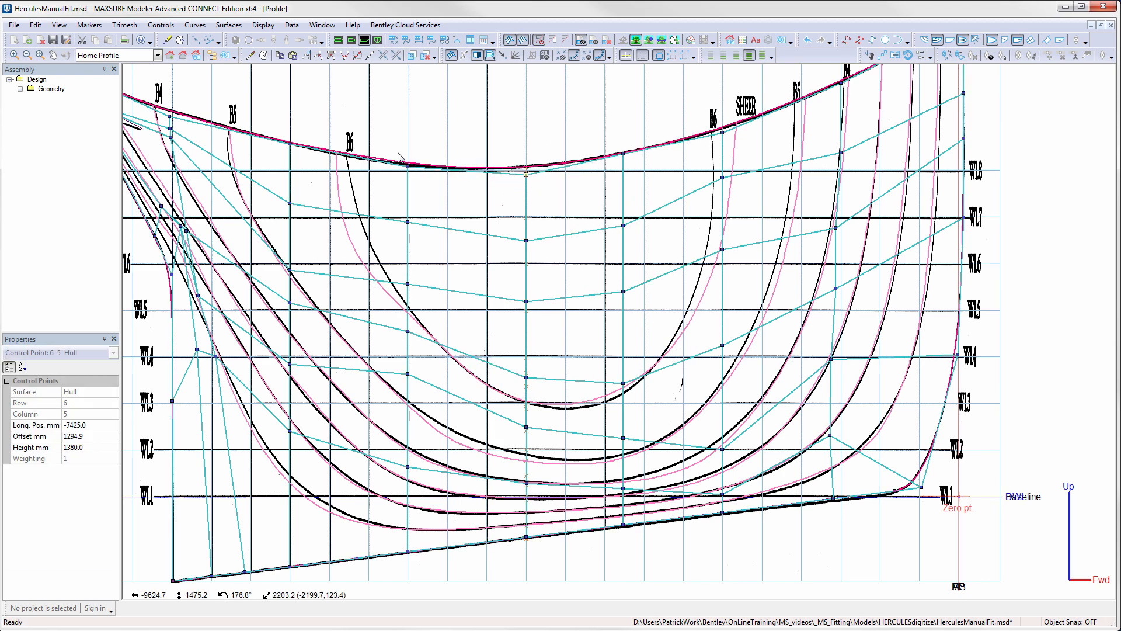
shift+drag(407, 166, 408, 170)
- Lower the row 1 and 2 points of column 1 at the stern to about -13068, 408 mm and -13289, 929 mm
middle_drag(447, 204, 552, 207)
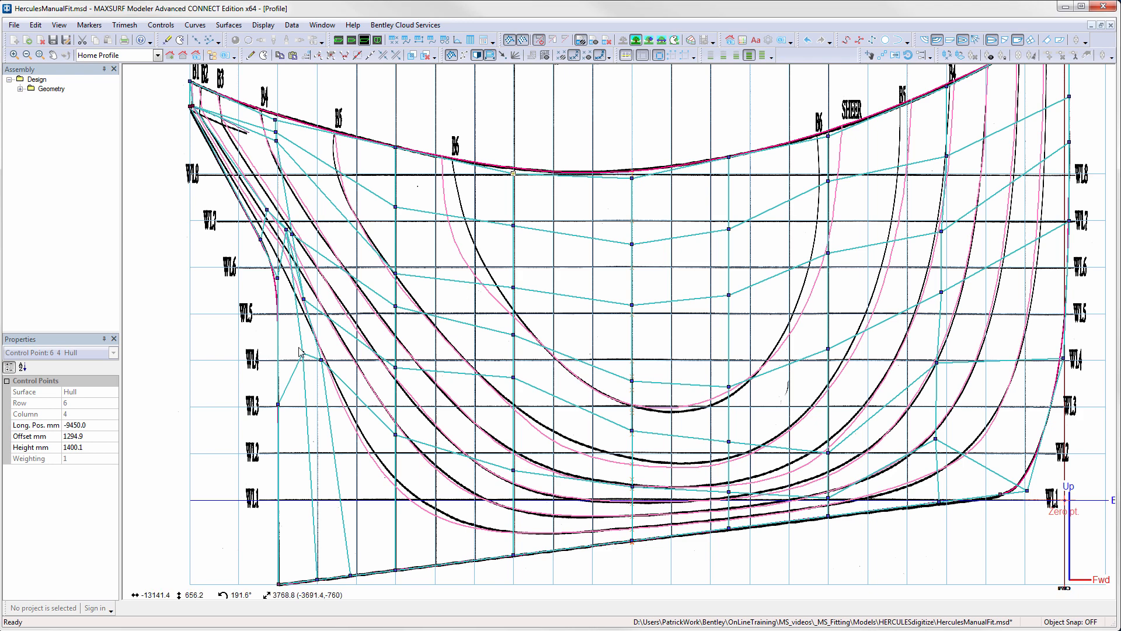
drag(299, 347, 303, 405)
click(302, 400)
scroll(296, 251, up, 3)
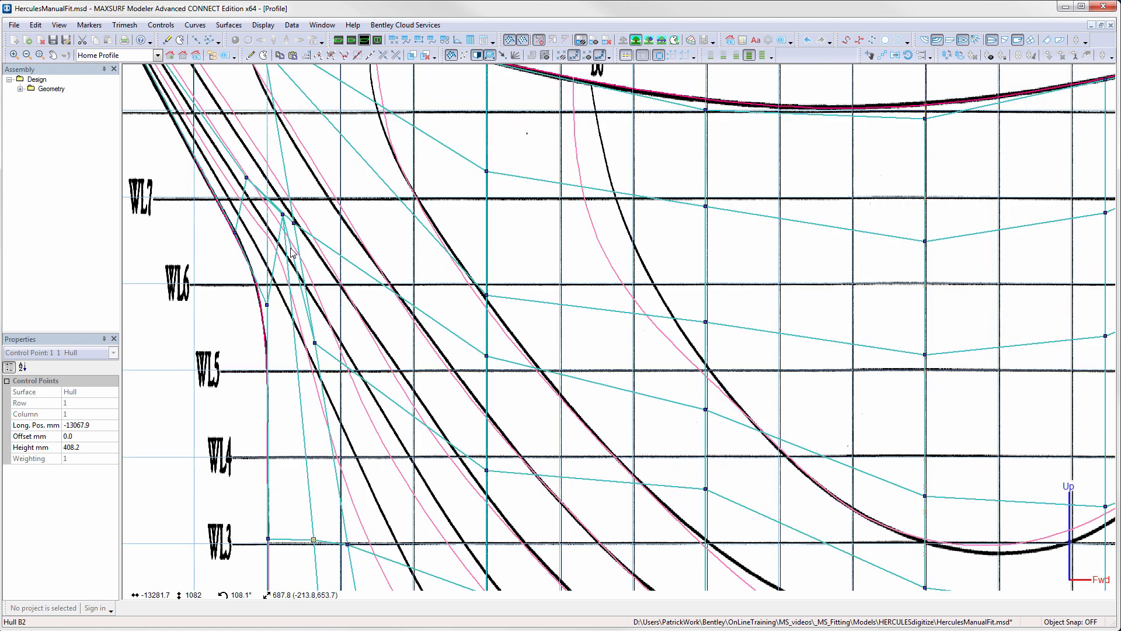
middle_drag(297, 251, 383, 271)
drag(369, 235, 376, 335)
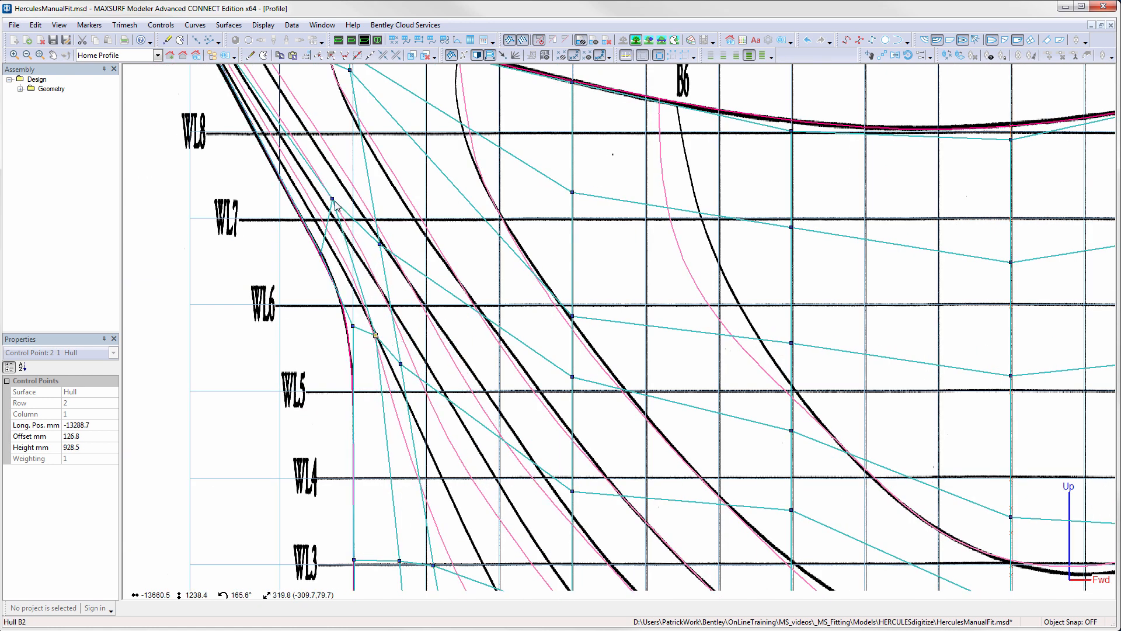
- Lower the row 3 column 1 point to a height of about 1105 mm, and raise the row 2 column 2 point to about 880 mm
click(333, 200)
drag(333, 200, 365, 259)
drag(401, 364, 393, 354)
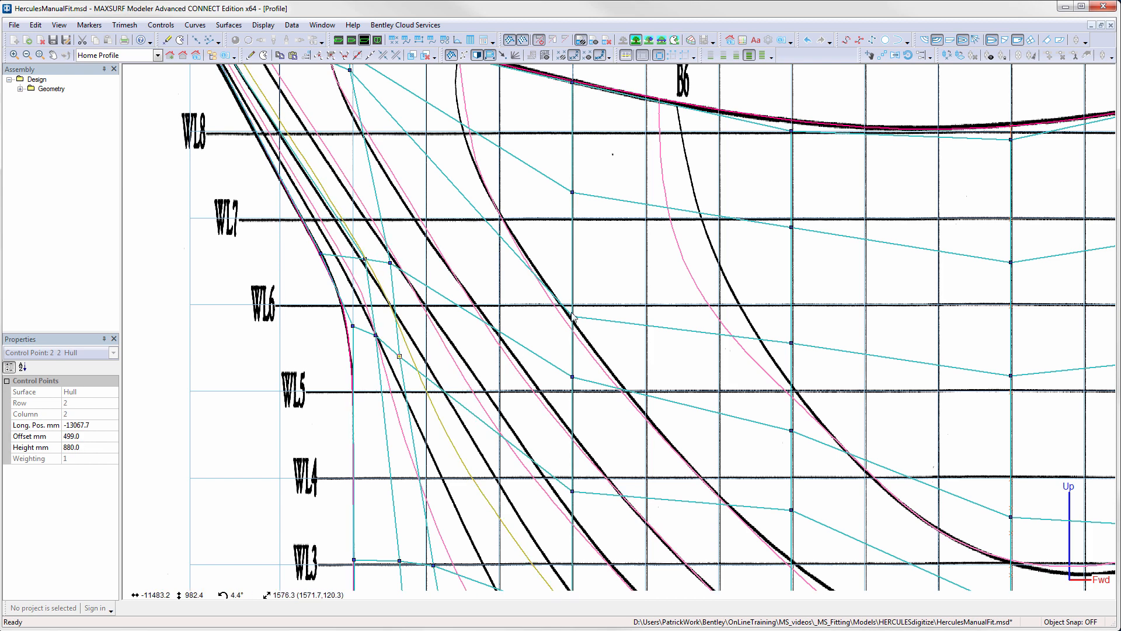
scroll(572, 316, down, 3)
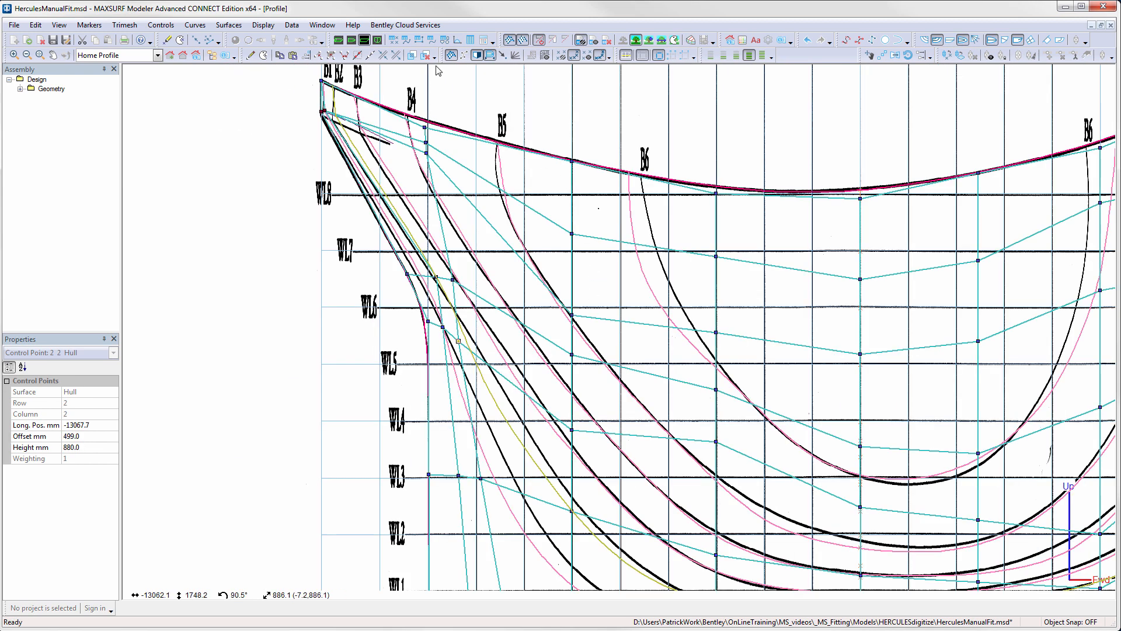
- In the plan view, adjust the column 2 points near the transom and move the row 3 column 1 point to about -13474 mm with 355 mm offset
click(353, 41)
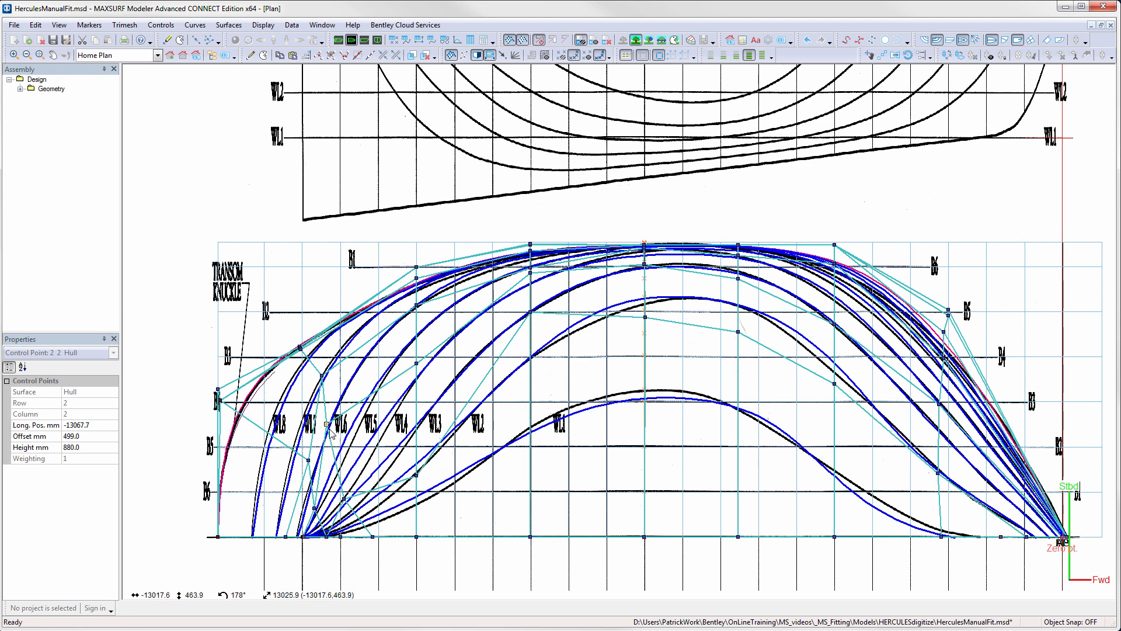
drag(328, 427, 319, 372)
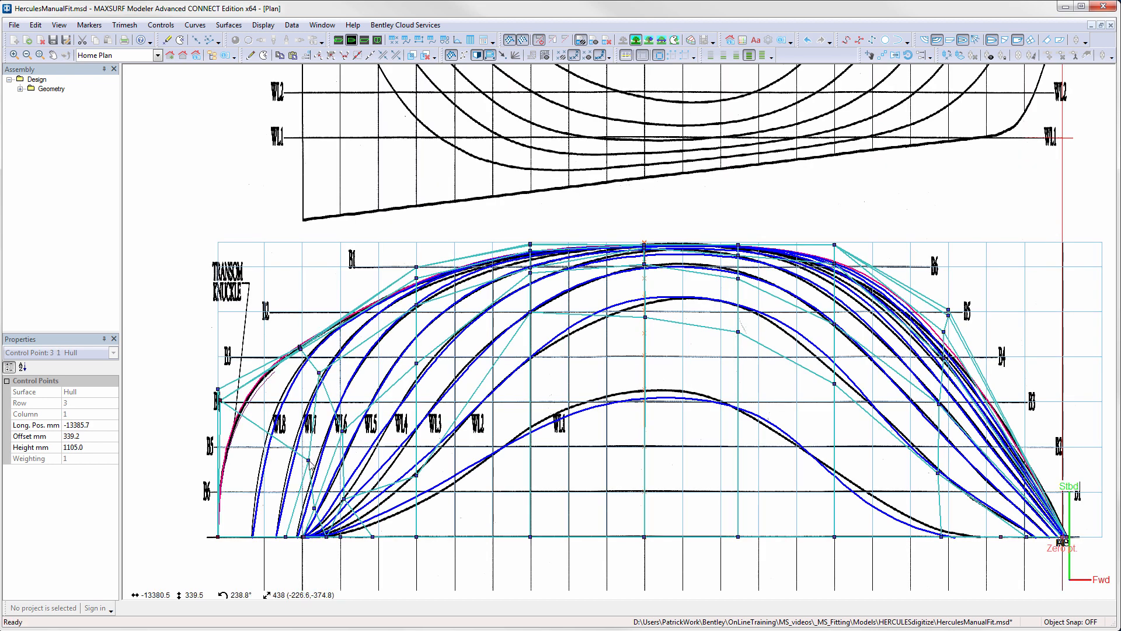
drag(308, 461, 304, 457)
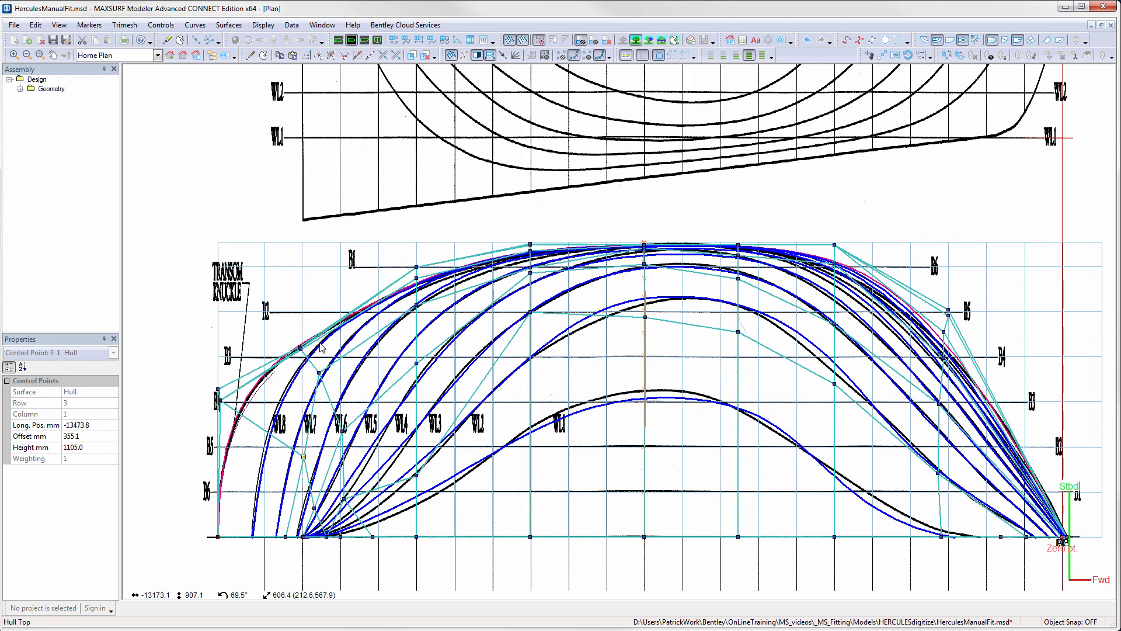
scroll(304, 358, up, 1)
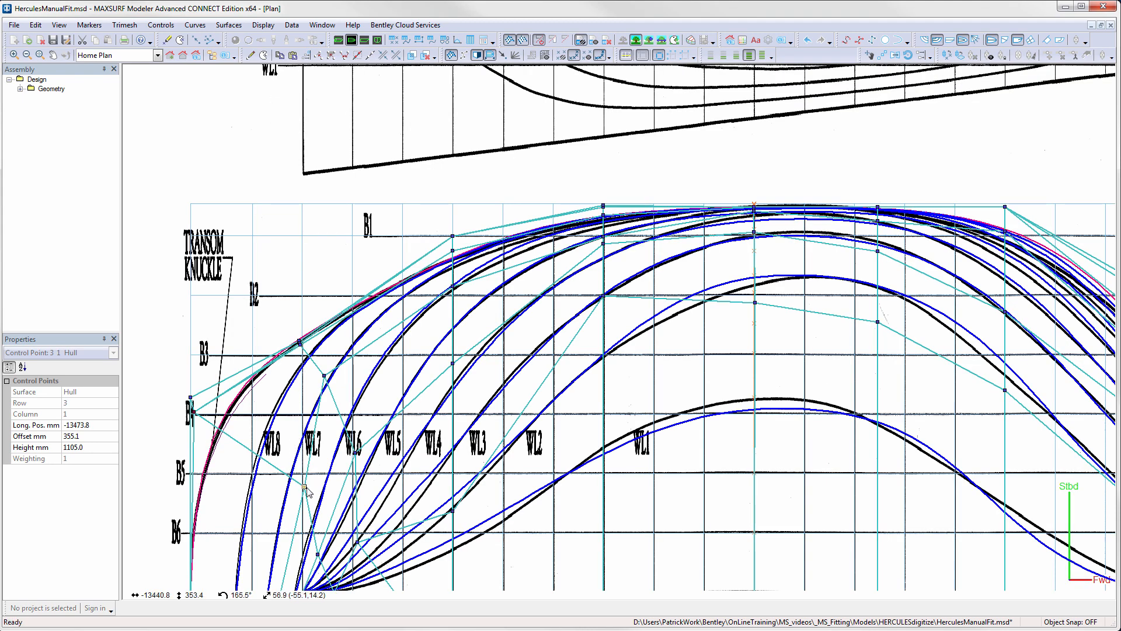
scroll(336, 459, down, 1)
- Move the row 2 column 2 point slightly forward, and shift the column 3 points so row 2 sits further aft and row 3 near -11444, 1006 mm
click(351, 460)
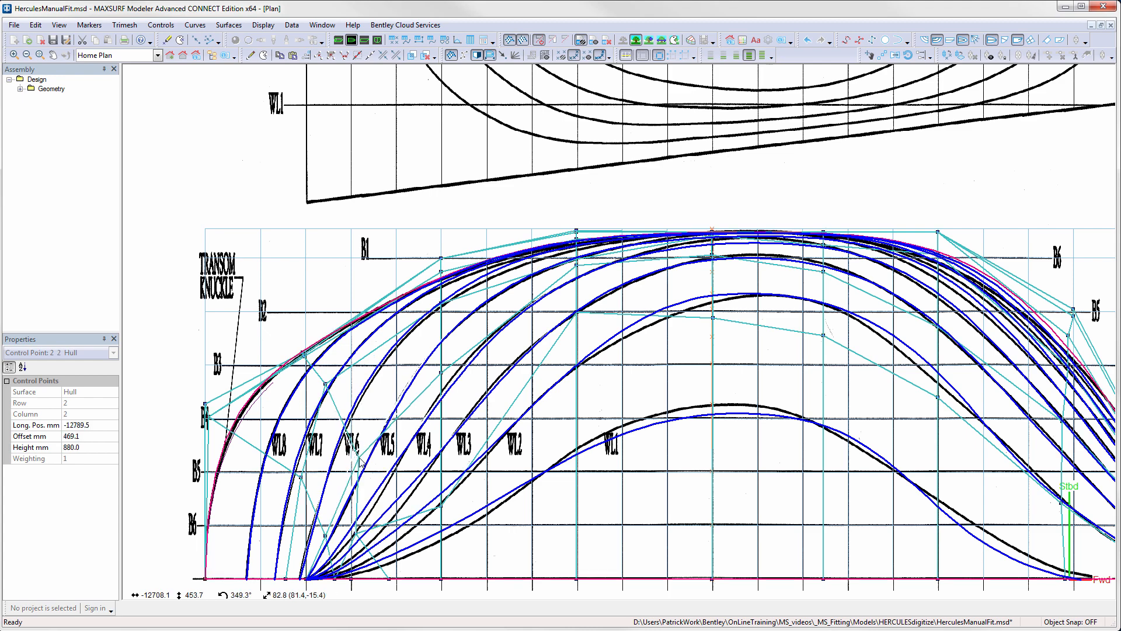
drag(359, 458, 365, 455)
drag(441, 373, 433, 366)
scroll(431, 368, down, 1)
drag(439, 310, 442, 315)
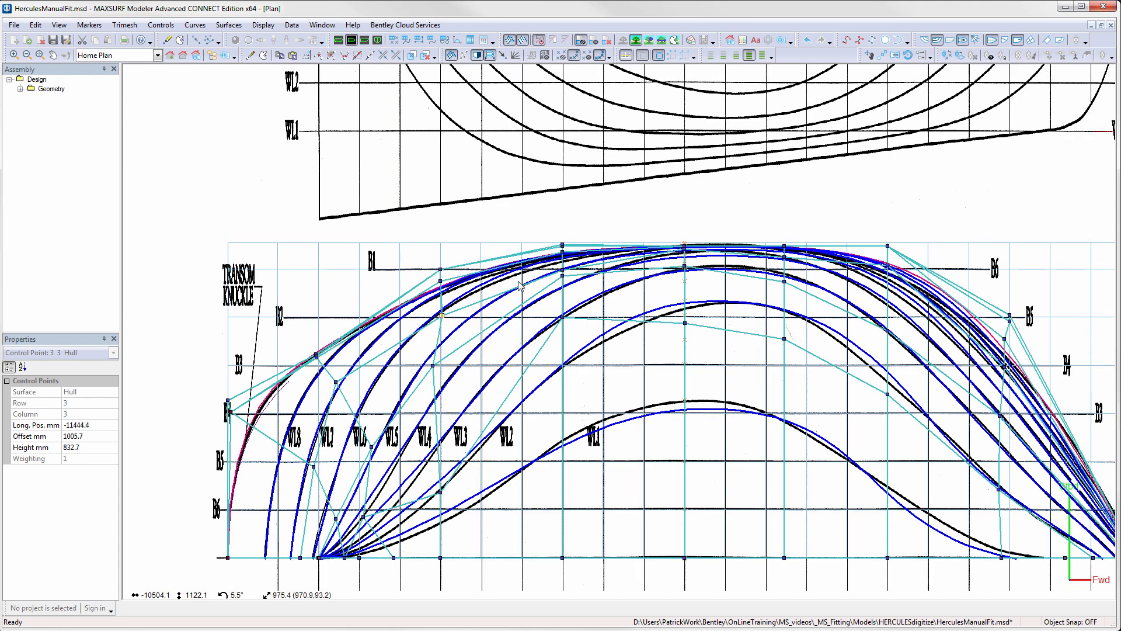
scroll(571, 261, up, 2)
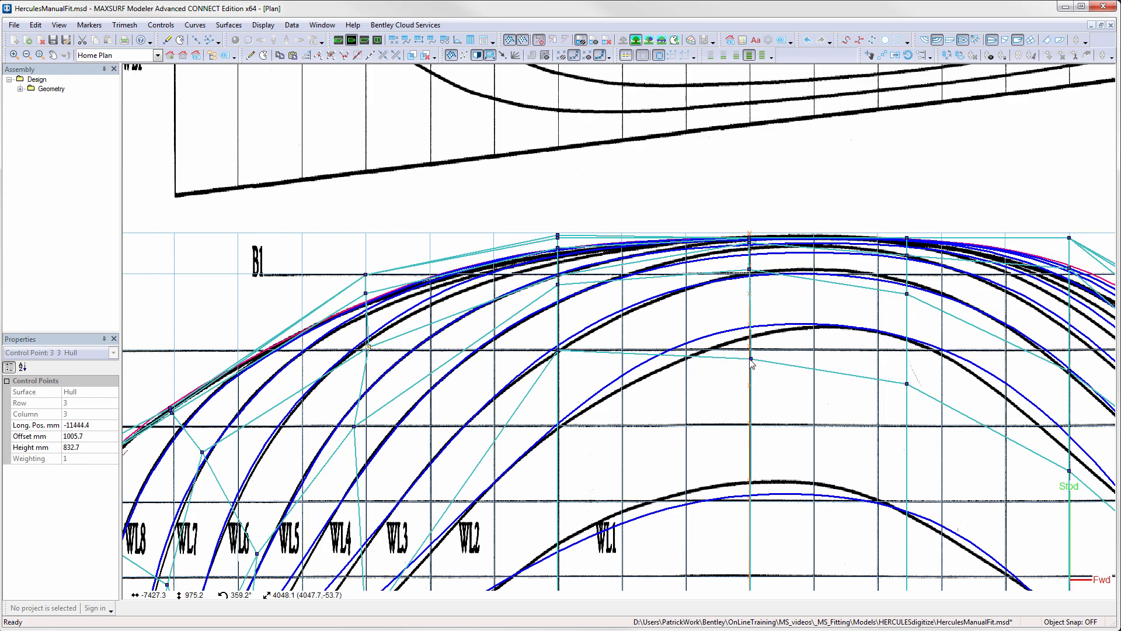
- In the plan view, adjust the column 3 points, shifting rows 2 and 3 aft, and move the row 1 column 5 point to about -7308 mm, 932 mm offset
scroll(751, 360, down, 3)
mouse_move(546, 502)
mouse_down()
mouse_move(548, 521)
mouse_move(484, 524)
mouse_move(495, 532)
mouse_move(551, 514)
mouse_up()
scroll(500, 525, up, 1)
drag(545, 383, 532, 388)
click(551, 337)
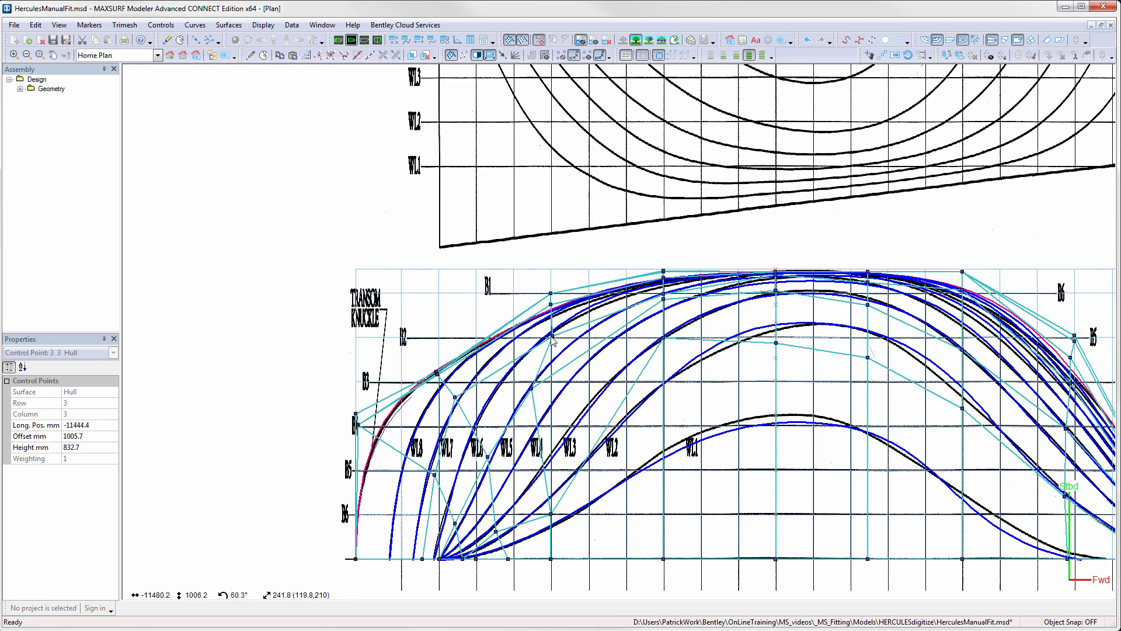
drag(552, 339, 547, 345)
drag(783, 340, 789, 350)
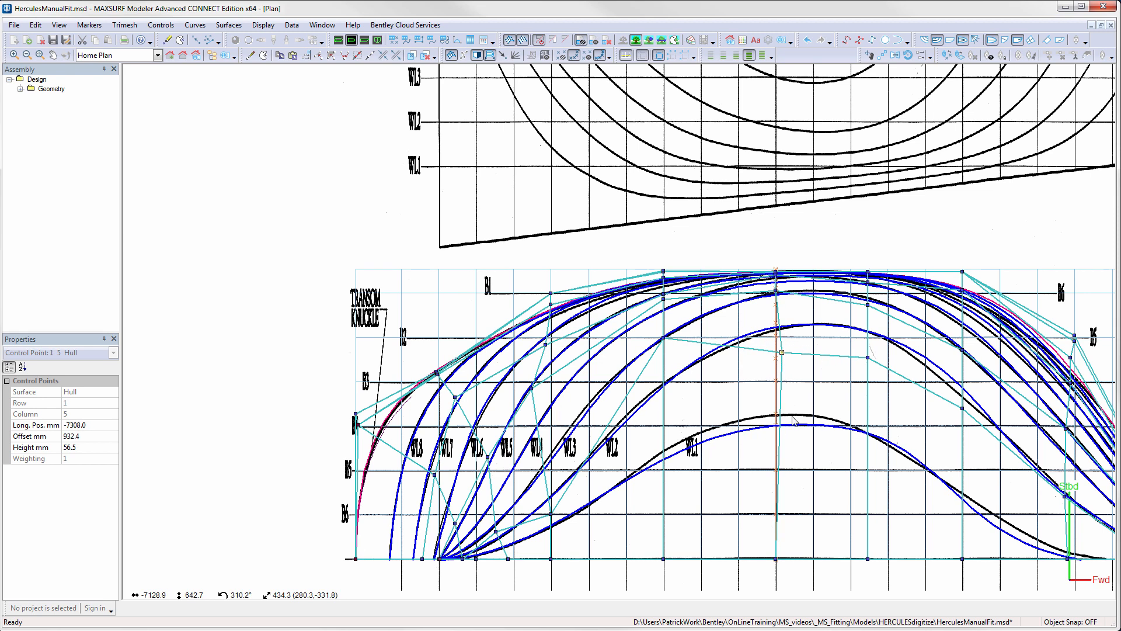
- In the body plan at station 3, move the upper column 8 points inboard, row 4 near 899 mm offset, and row 2 to about 621, 605 mm
key(ctrl+4)
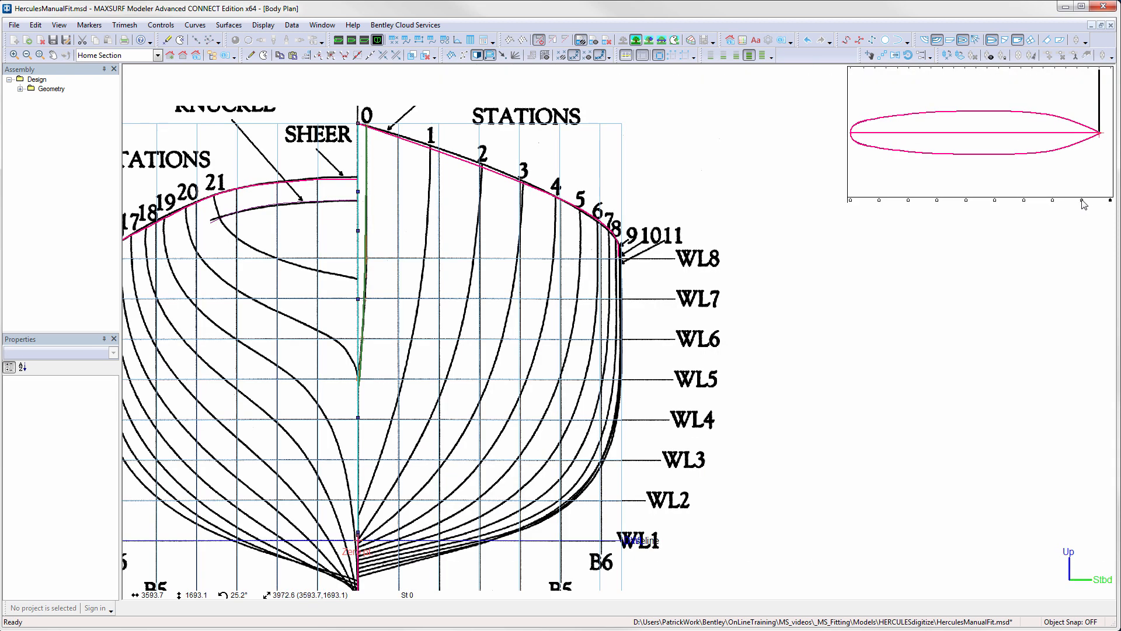
click(1083, 200)
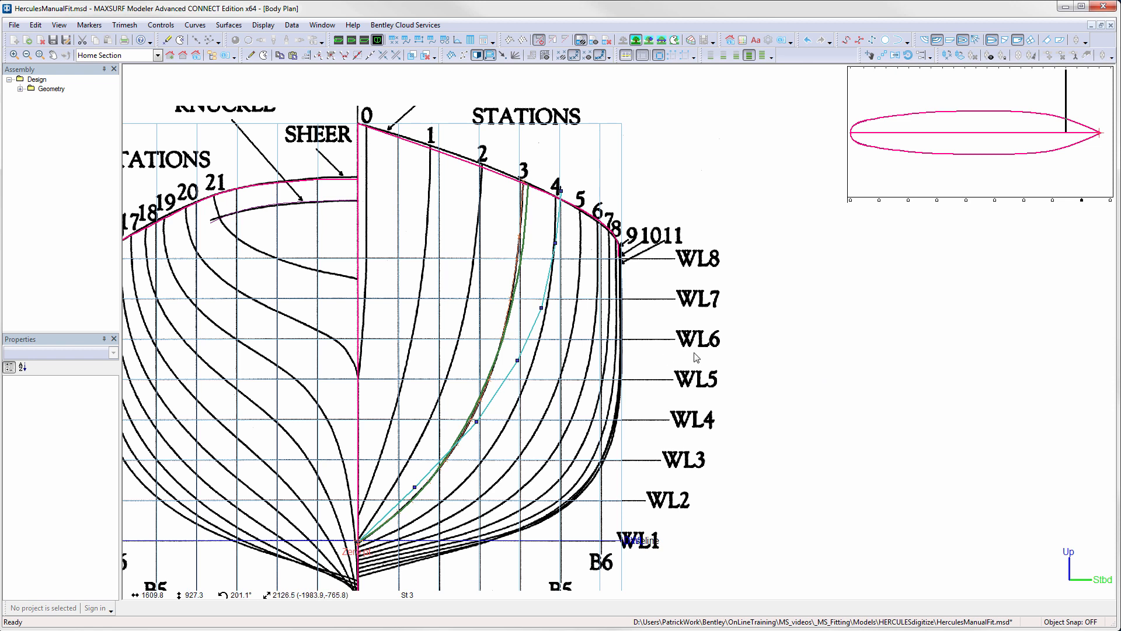
click(542, 309)
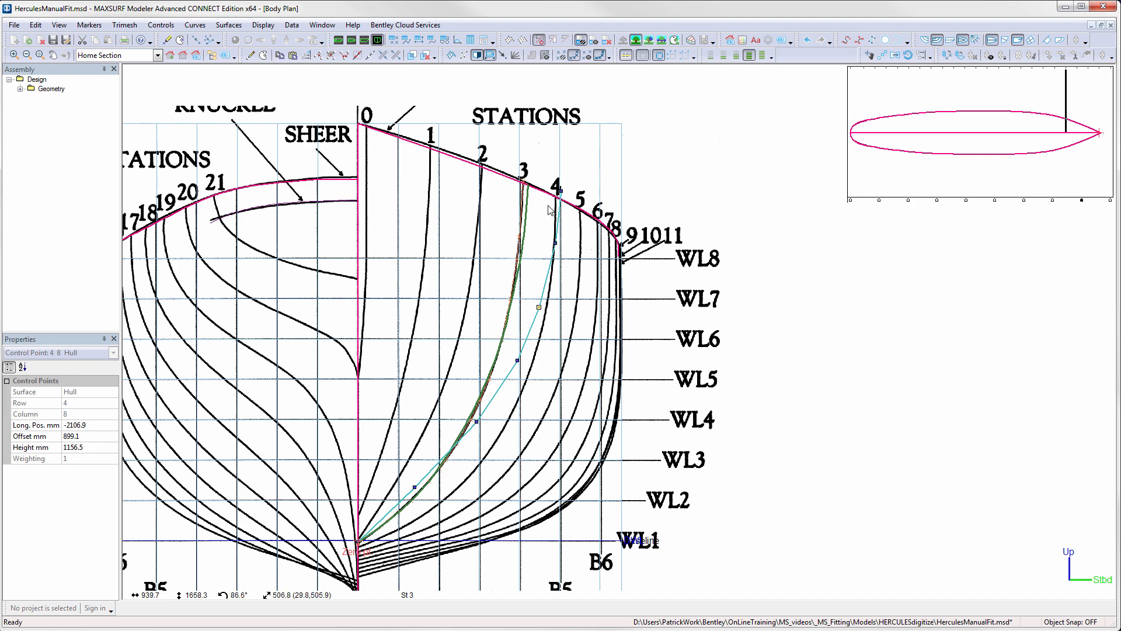
drag(546, 182, 564, 248)
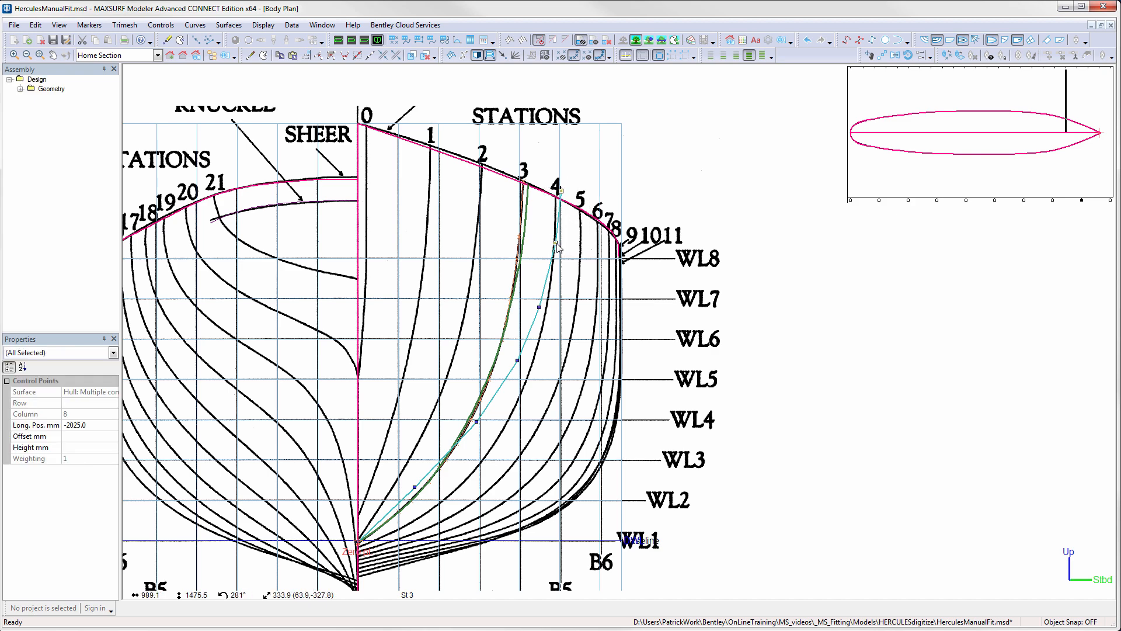
key(Delete)
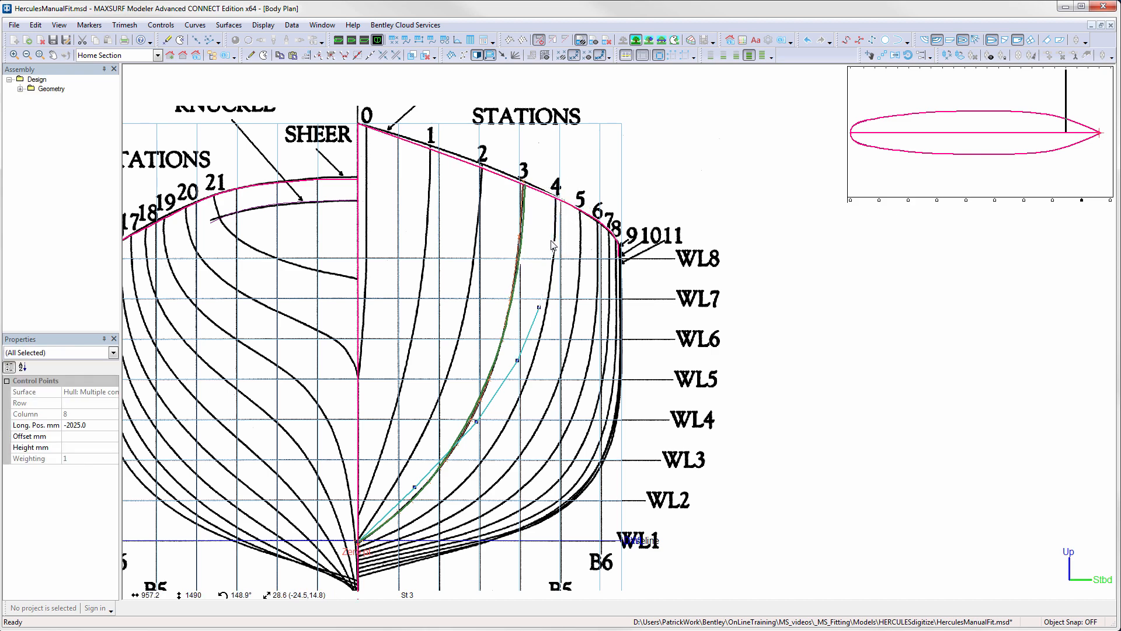
key(ctrl+z)
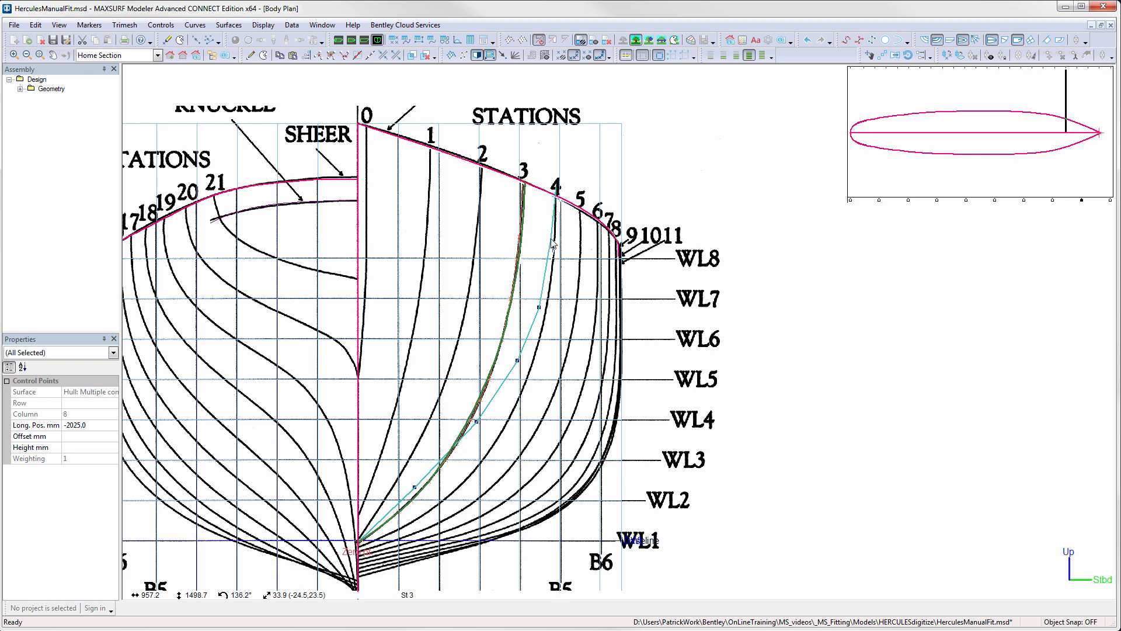
drag(551, 239, 549, 238)
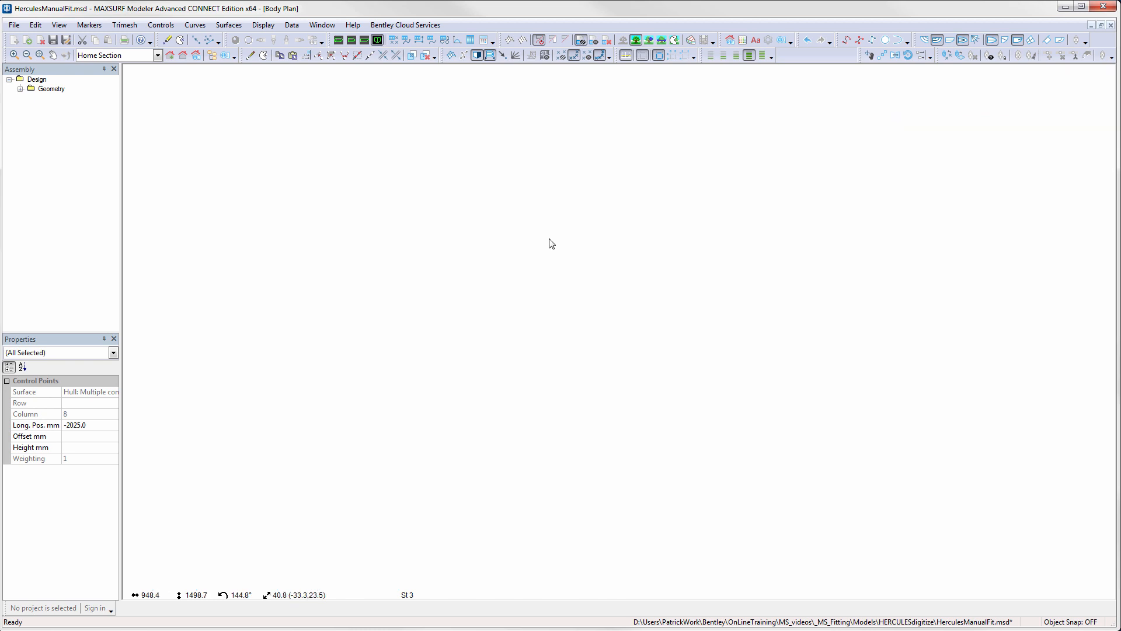
drag(476, 422, 482, 417)
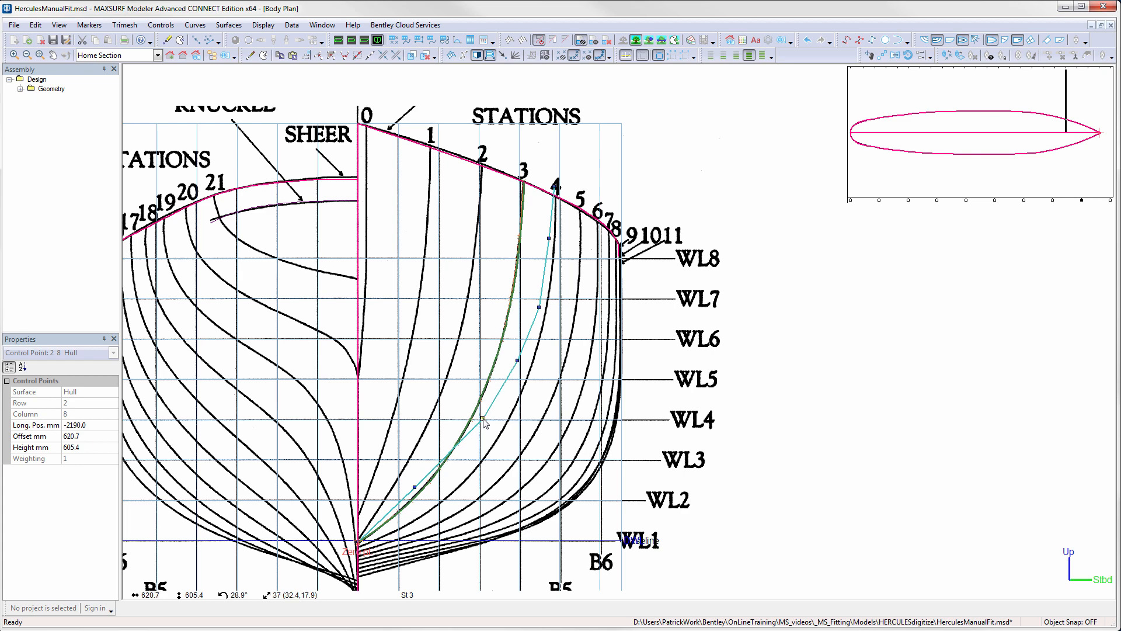
- At station 6, place the row 4 column 7 point near 1268 mm offset, 1070 mm height, and move the row 1 to 3 points slightly inboard
click(1053, 200)
drag(610, 211, 614, 325)
scroll(614, 325, up, 3)
scroll(614, 325, down, 1)
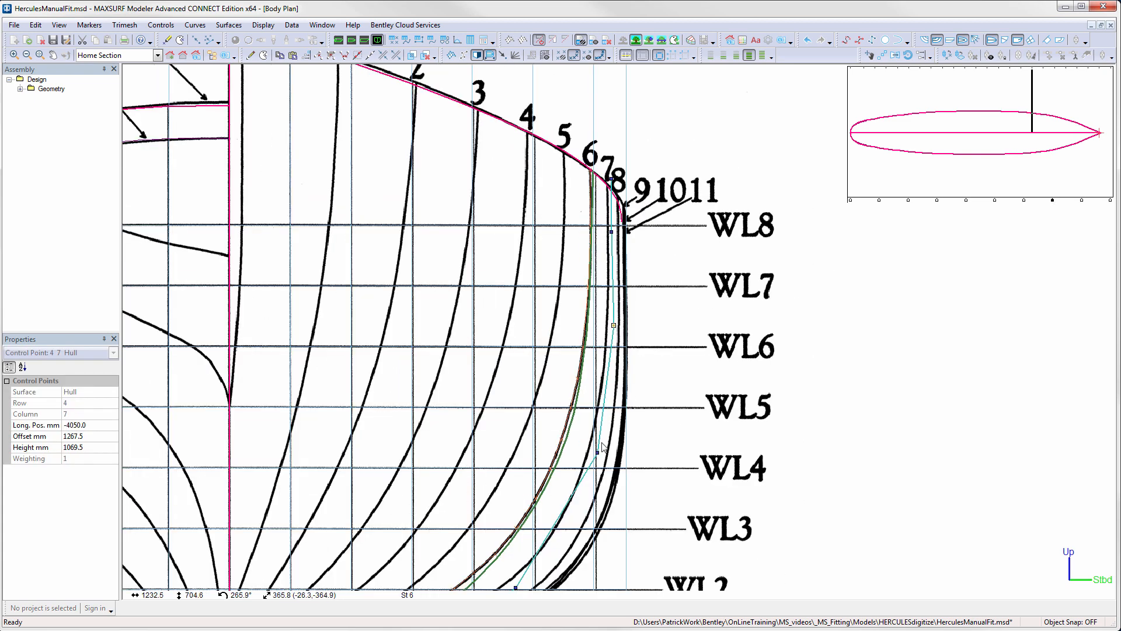
drag(597, 453, 594, 452)
middle_drag(652, 492, 672, 378)
drag(457, 502, 453, 504)
drag(538, 445, 534, 446)
- At station 9, reshape the lower three column 6 points around the bilge and bring the topside points to about 1310 mm offset
click(1024, 200)
drag(528, 496, 506, 507)
drag(599, 430, 619, 421)
drag(631, 359, 648, 342)
scroll(628, 134, down, 2)
middle_drag(629, 134, 715, 182)
drag(713, 181, 747, 283)
drag(731, 269, 735, 267)
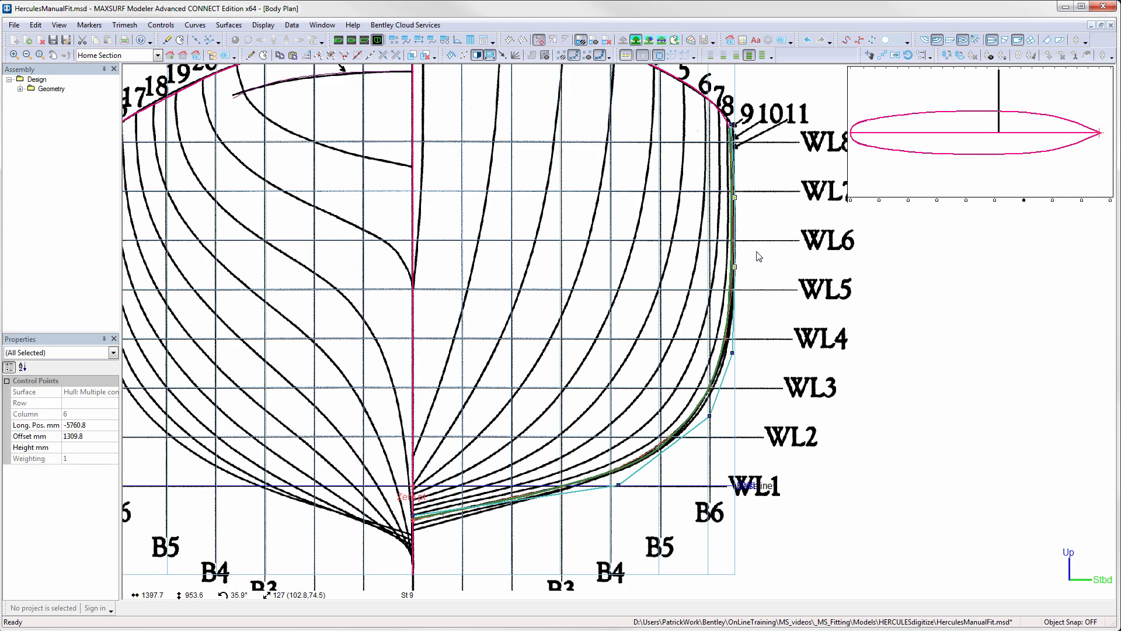
- At station 11, move the column 5 bilge points slightly outboard and down, and bring the topside points to about 1307 mm offset
click(996, 201)
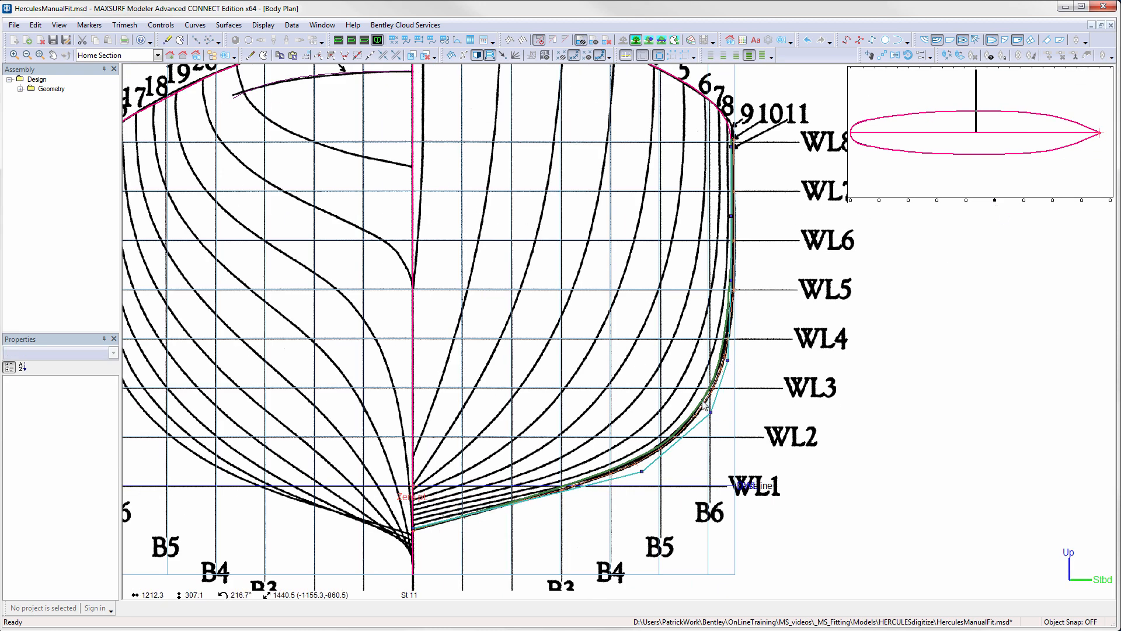
drag(611, 341, 767, 488)
drag(711, 412, 717, 416)
drag(717, 198, 734, 280)
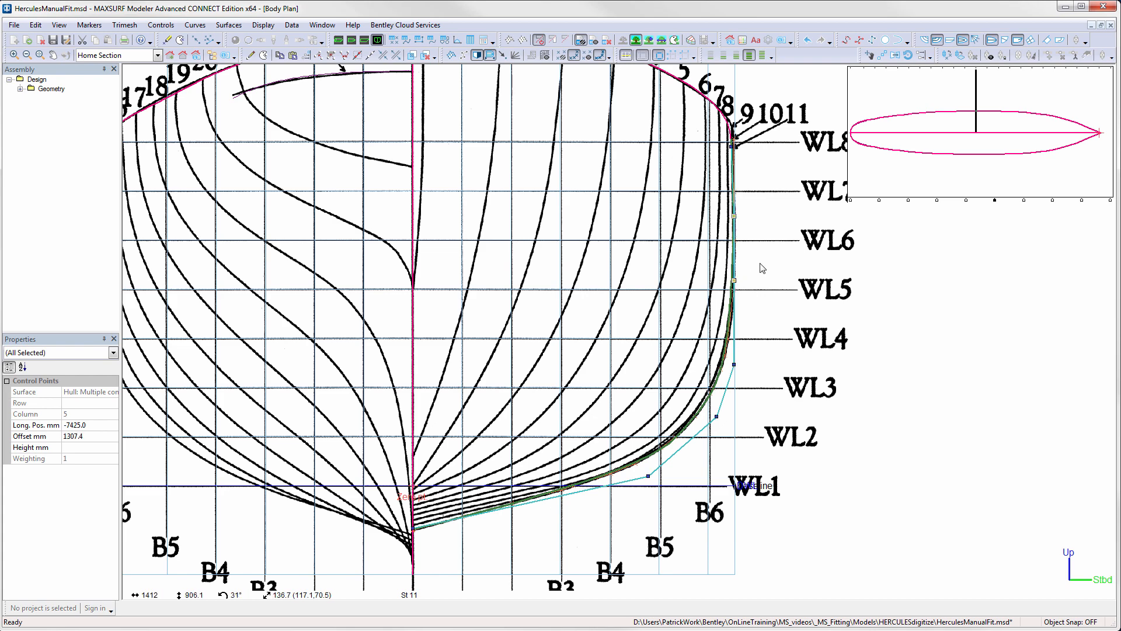
drag(731, 146, 735, 146)
- At station 14, move column 4 row 1 to about 994, 96 mm and row 4 to about 1248, 901 mm, bringing rows 2 and 5 inboard
click(966, 201)
middle_drag(509, 245, 677, 222)
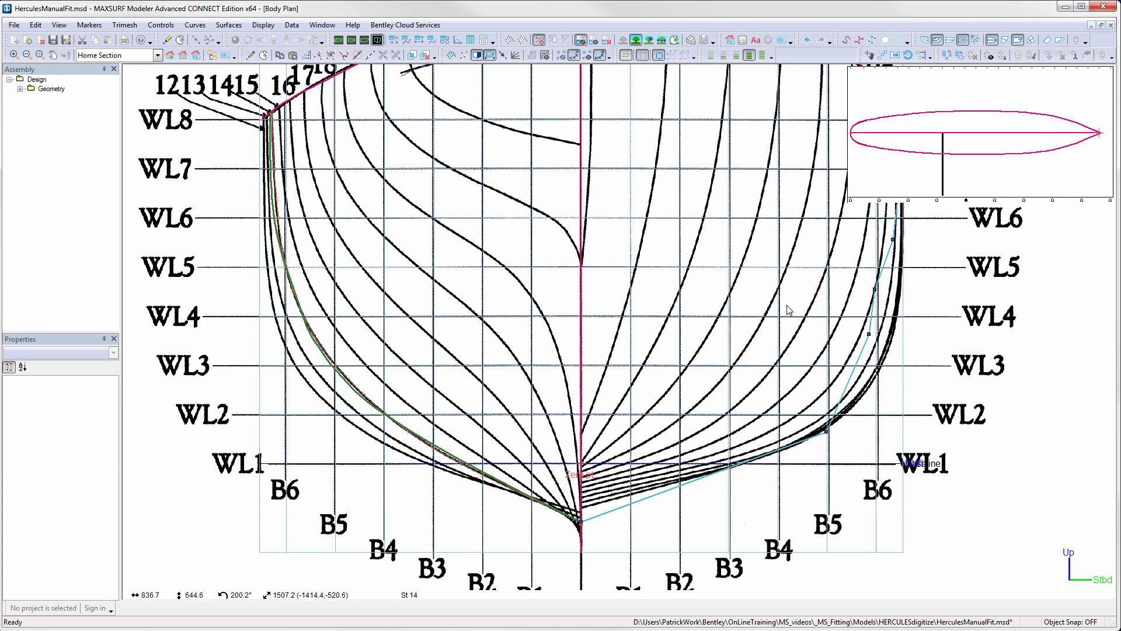
middle_drag(789, 310, 640, 310)
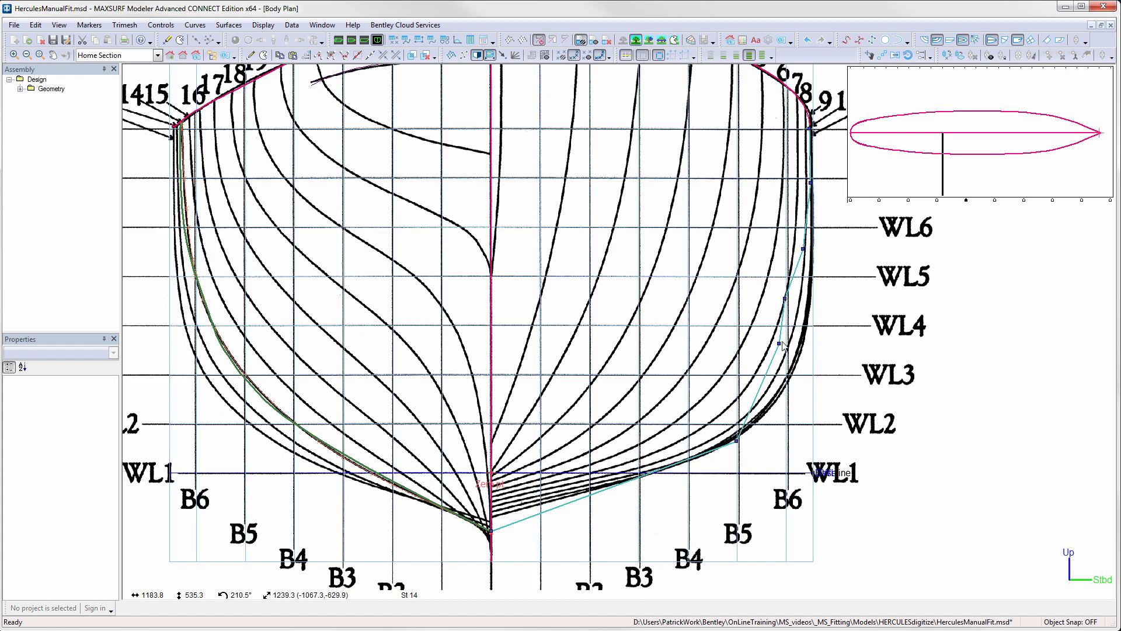
drag(736, 442, 735, 449)
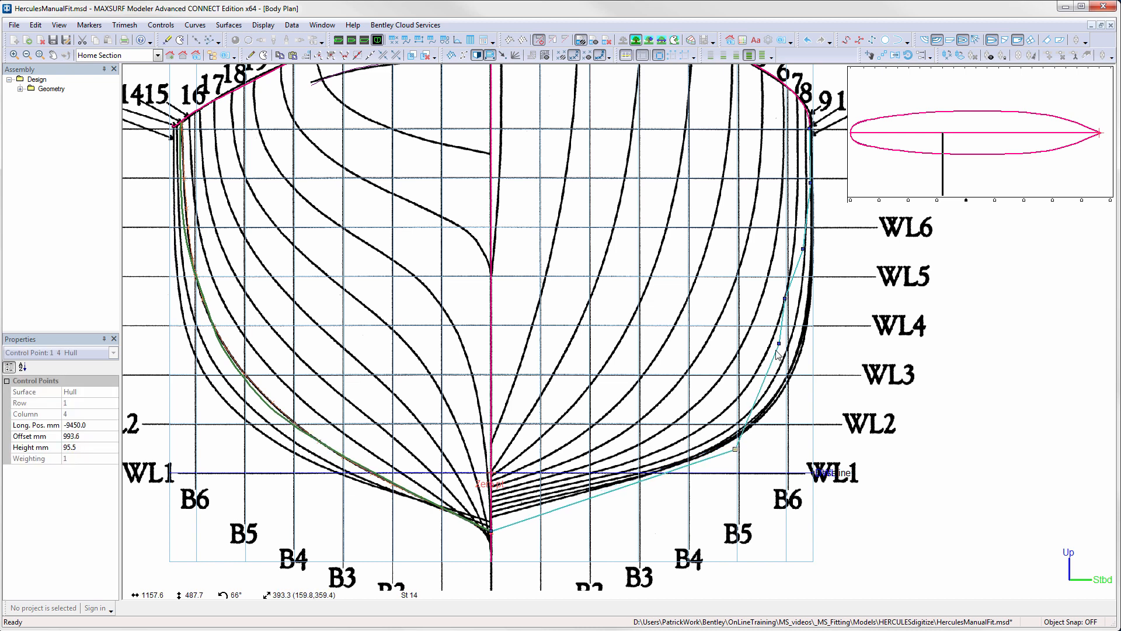
drag(779, 343, 769, 342)
drag(804, 249, 798, 251)
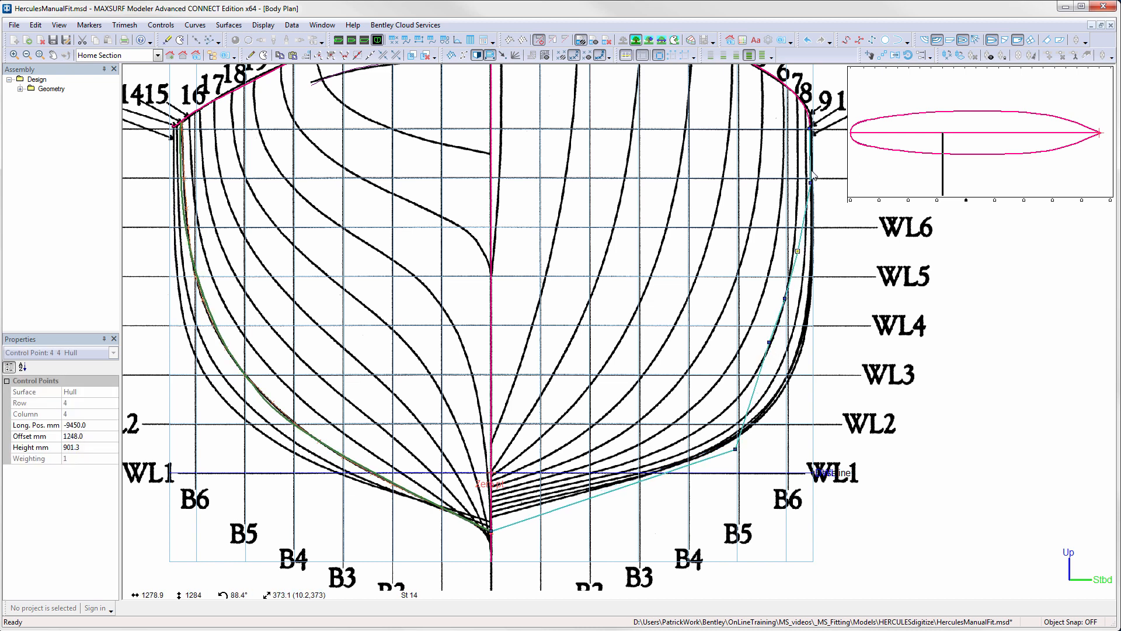
drag(811, 183, 806, 182)
- At station 17, move column 3 row 1 inboard and down, lower row 2, and raise row 4 to about 1143 mm offset, 989 mm height
click(937, 200)
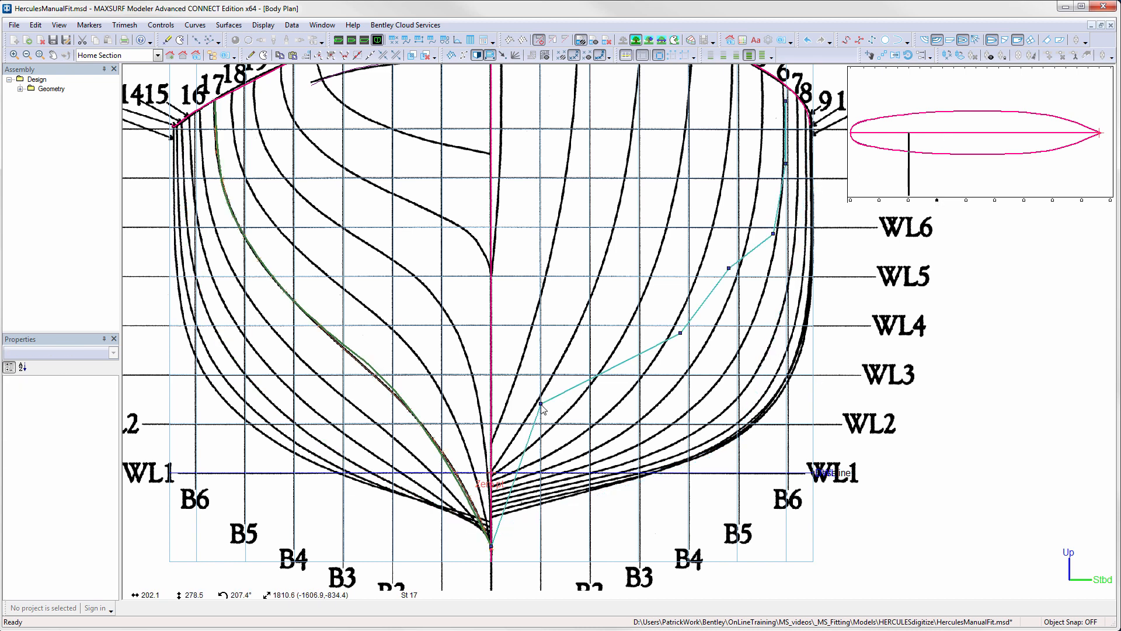
drag(541, 405, 528, 412)
mouse_move(680, 333)
mouse_down()
mouse_move(667, 356)
mouse_move(683, 345)
mouse_up()
drag(773, 233, 772, 230)
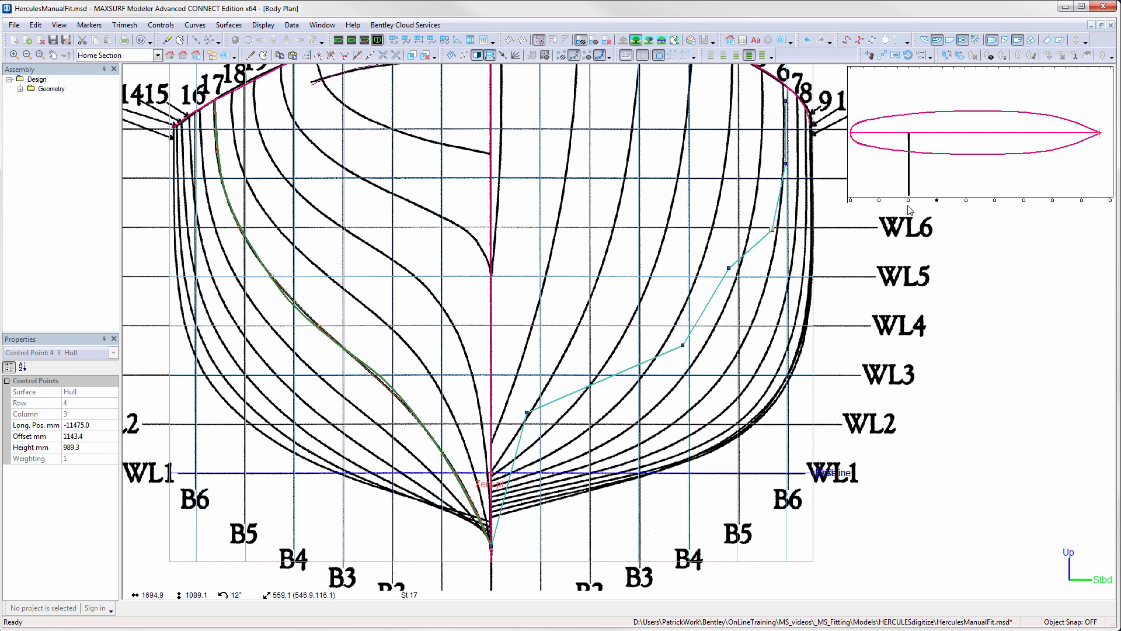
- At station 19, adjust the column 2 points, moving rows 1 and 2 slightly inboard and row 3 to about 773 mm offset, 1160 mm height
click(909, 203)
drag(605, 256, 601, 254)
drag(522, 375, 513, 373)
middle_drag(704, 97, 711, 138)
drag(688, 105, 710, 135)
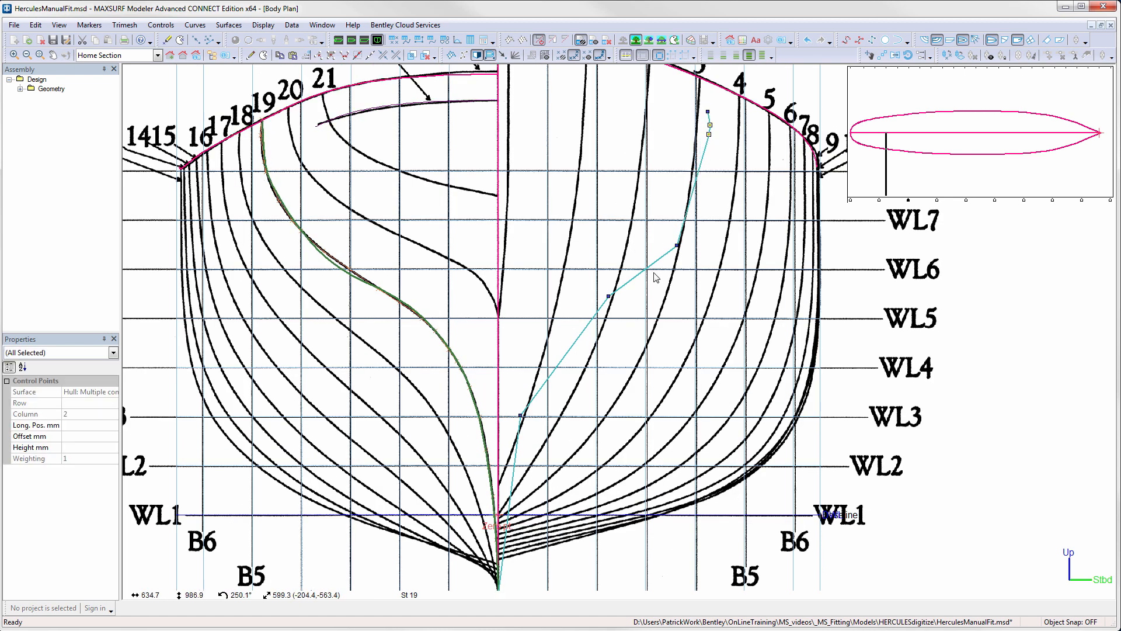
drag(678, 247, 689, 233)
- At station 21, fine-tune the row 3 column 1 point's offset and height, and raise the row 2 column 1 point slightly
click(880, 201)
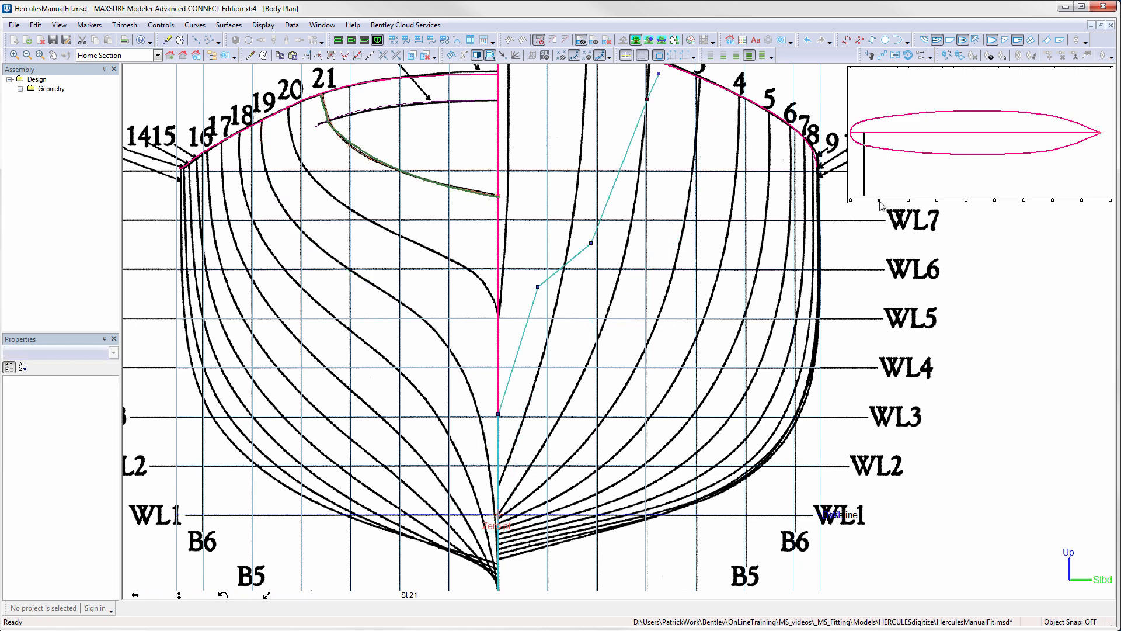
click(591, 243)
drag(590, 243, 599, 246)
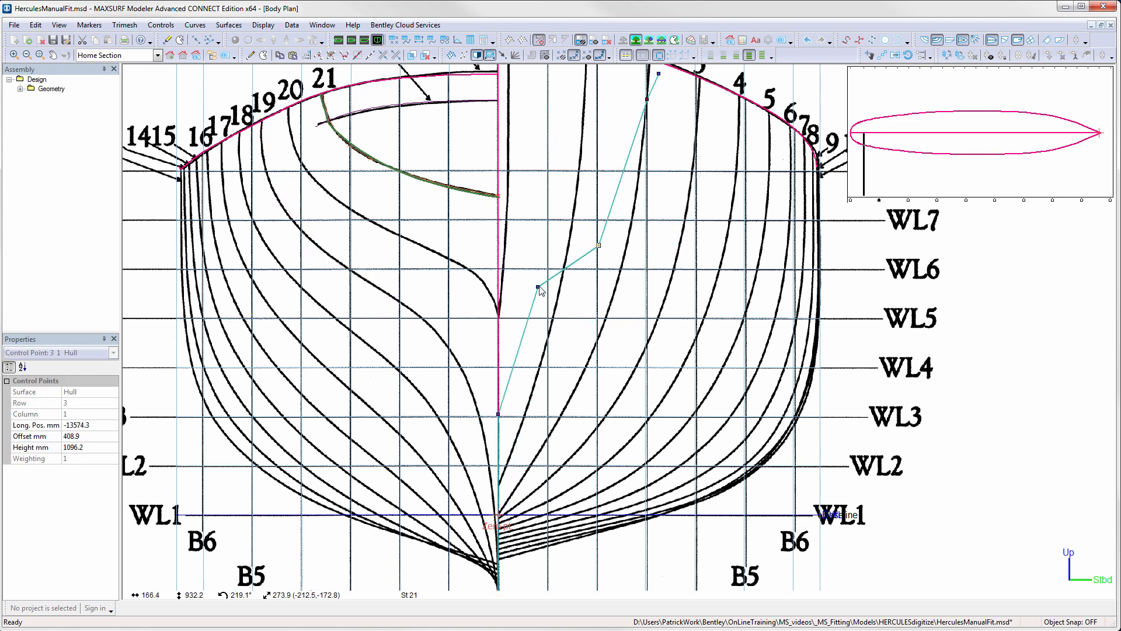
drag(538, 287, 537, 278)
drag(599, 246, 593, 248)
- At station 17, move column 3 row 1 slightly outboard, row 2 to about 725, 452 mm and row 3 to about 960, 799 mm
click(908, 201)
click(688, 230)
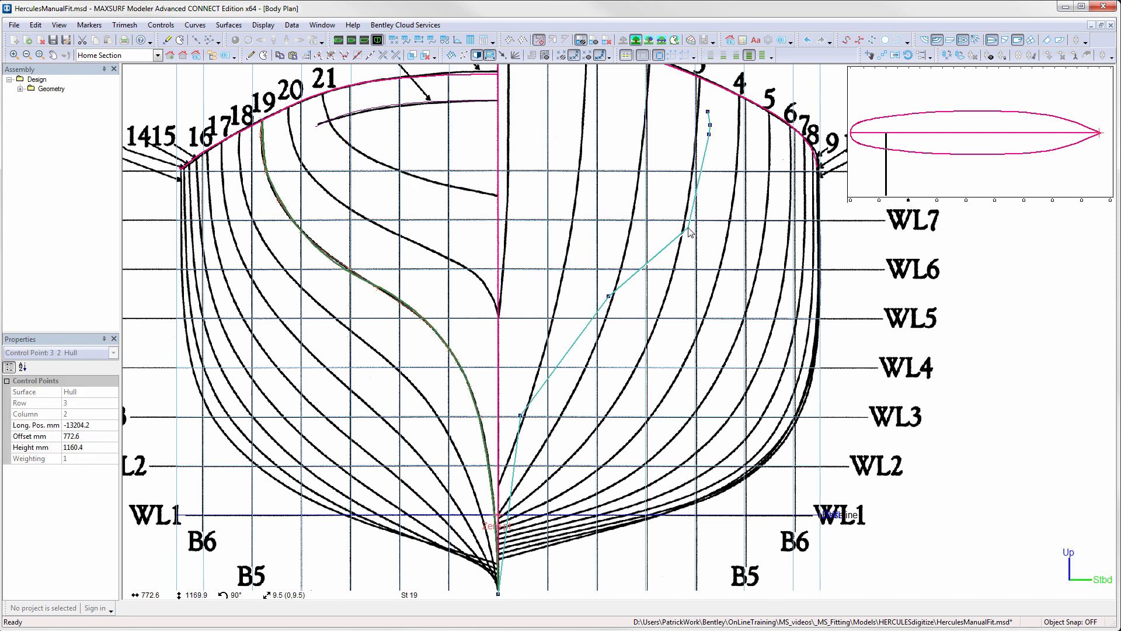
click(937, 201)
drag(535, 455, 538, 454)
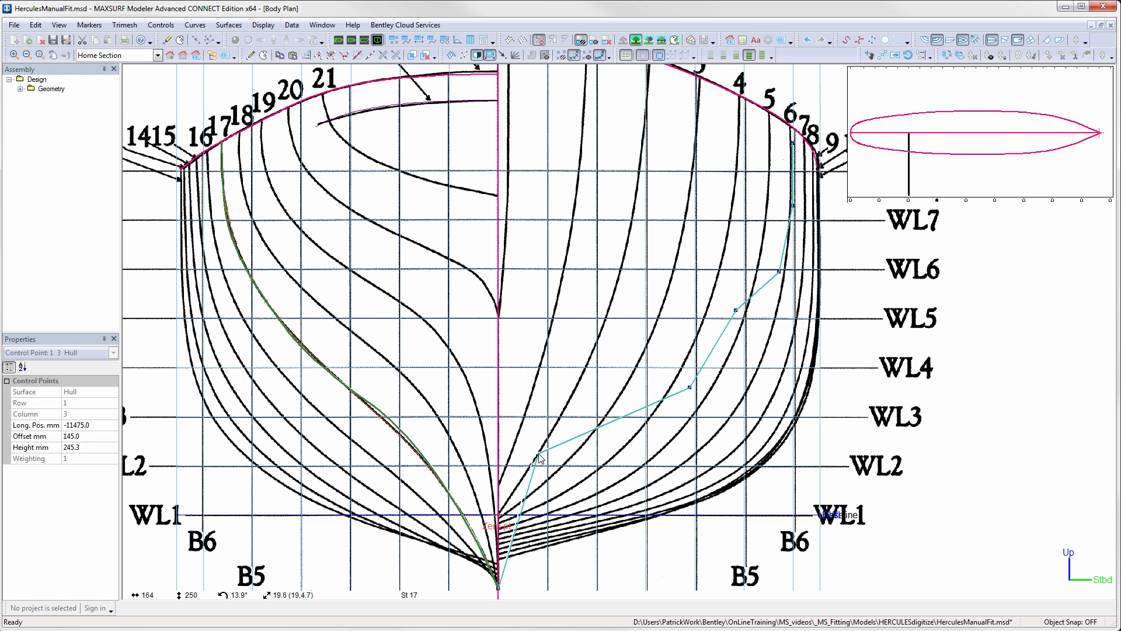
drag(690, 387, 678, 407)
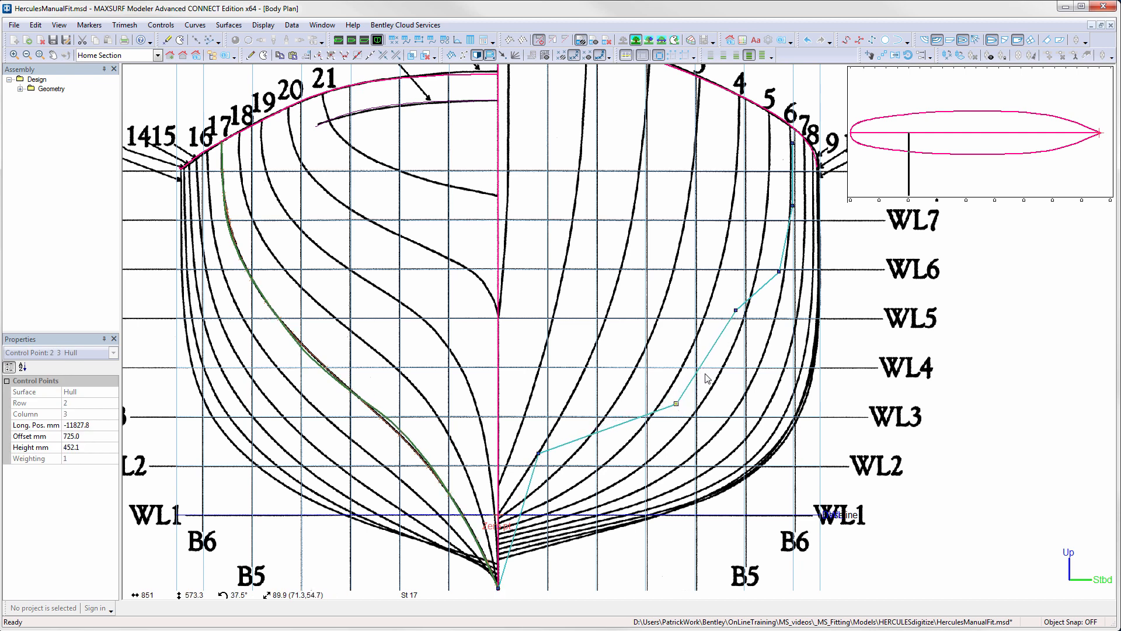
drag(736, 312, 733, 319)
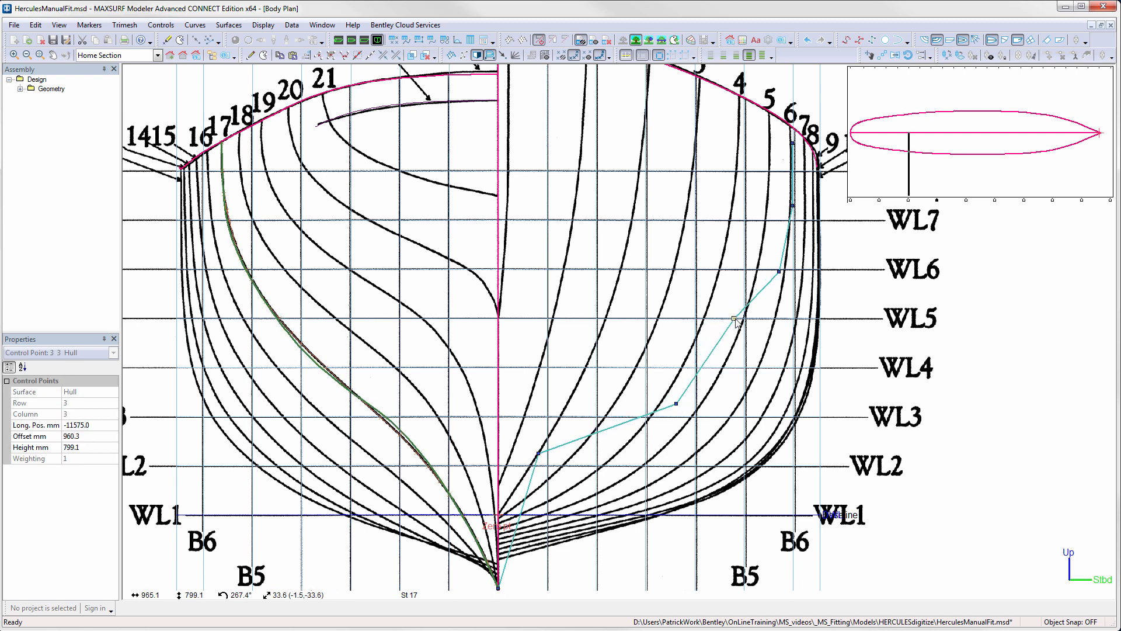
click(677, 403)
- Move the row 1 column 4 point to about 913, 84 mm, then shift column 5 rows 3 and 4 outboard and row 1 inboard
click(968, 201)
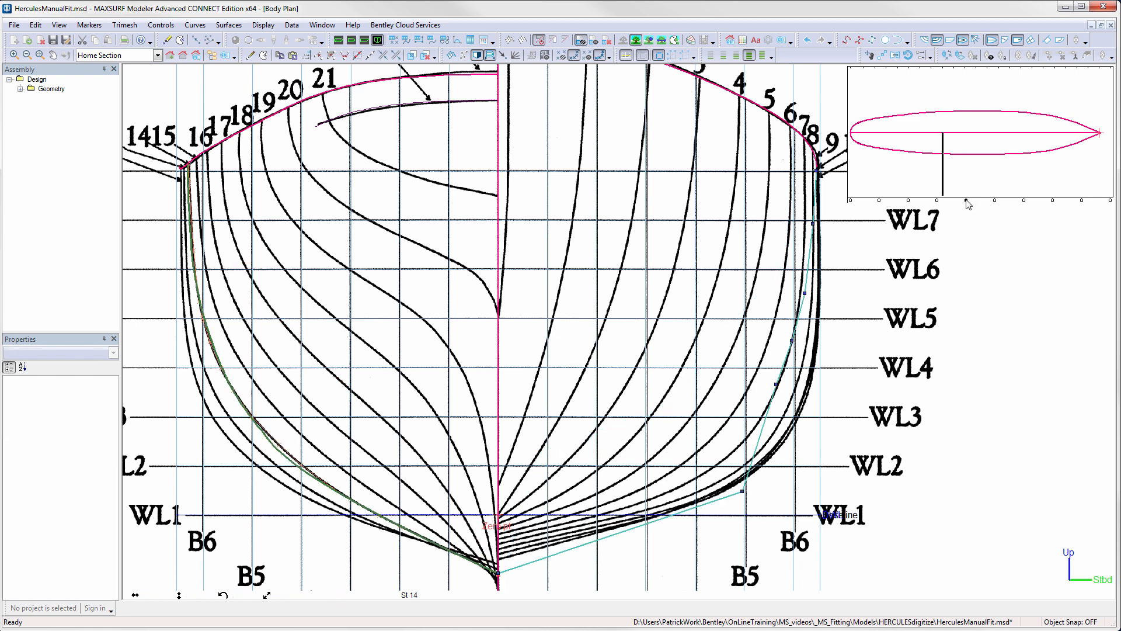
drag(743, 492, 723, 495)
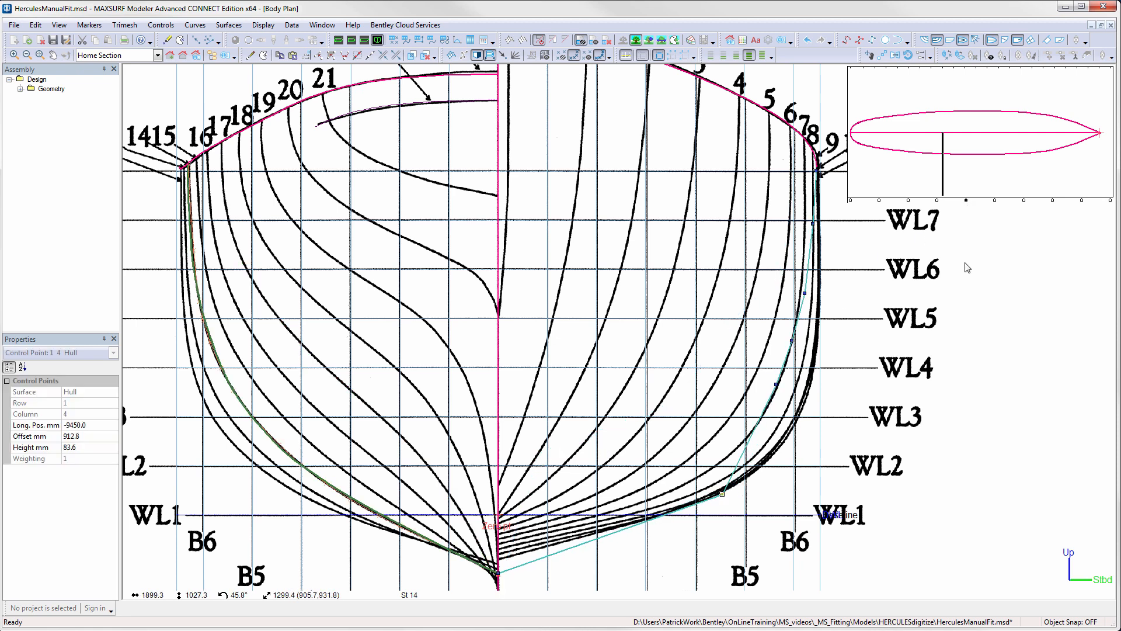
click(996, 200)
drag(819, 395, 822, 395)
drag(820, 309, 825, 310)
drag(734, 506, 705, 510)
- At station 9, move the row 2 column 6 point to about 1196 mm offset, 281 mm height, and shift the row 1 point well inboard
click(1024, 200)
drag(795, 446, 792, 446)
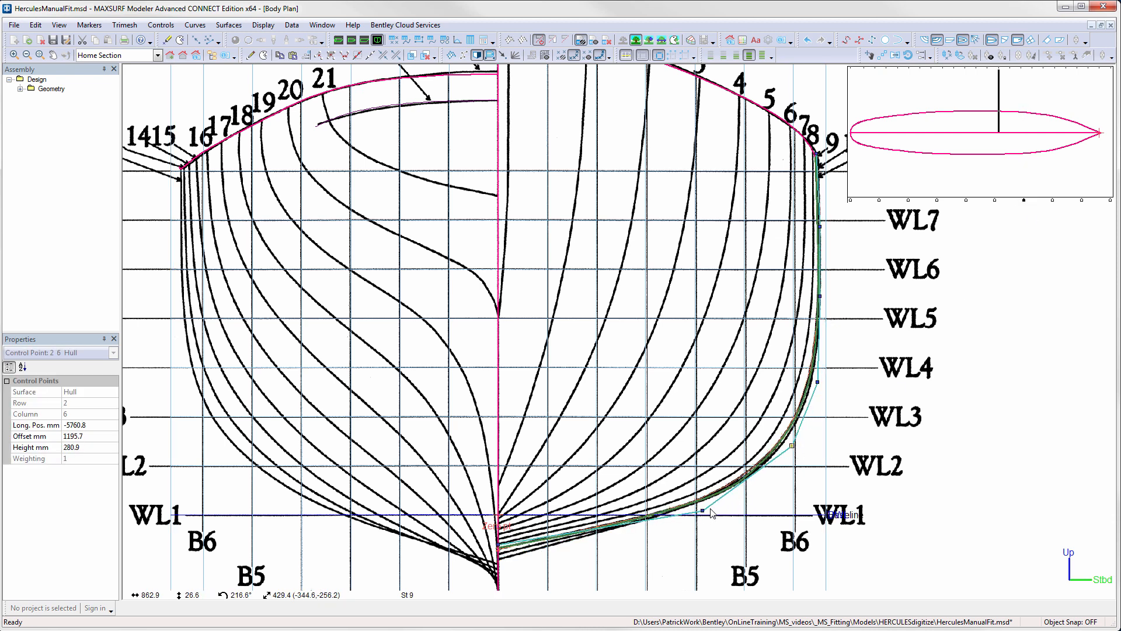
mouse_move(705, 511)
mouse_down()
mouse_move(712, 504)
mouse_move(665, 508)
mouse_up()
- Refine the column 7 points, with row 3 at about 1202, 653 mm and the upper points near 1246 mm offset, and nudge a column 8 point inboard and up
click(1054, 200)
drag(725, 465, 741, 444)
drag(794, 354, 786, 354)
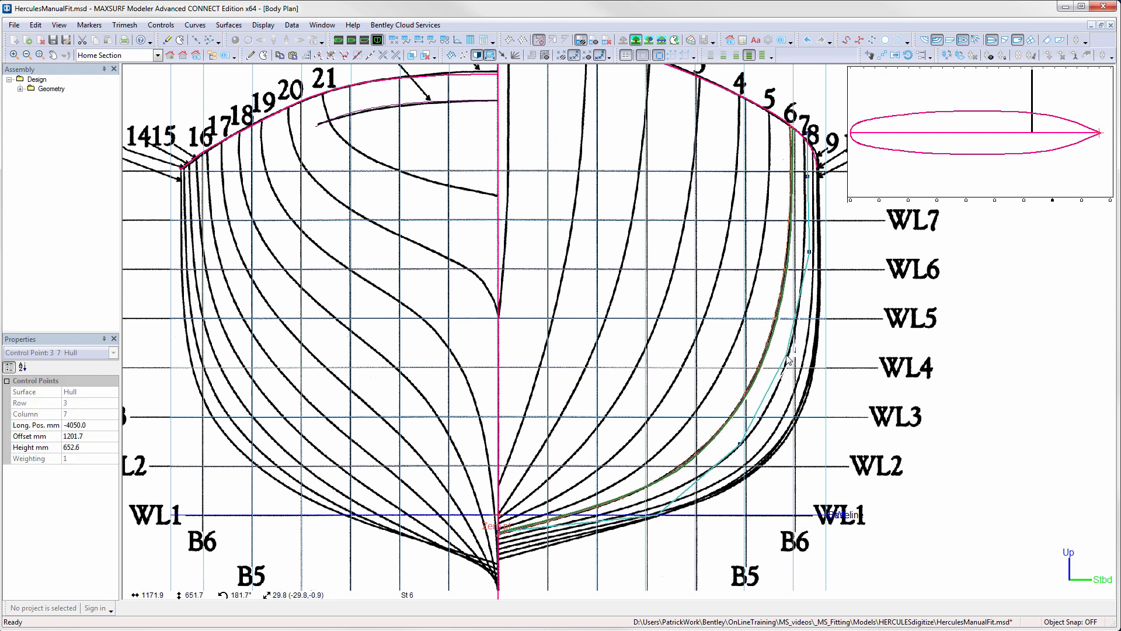
drag(793, 120, 805, 175)
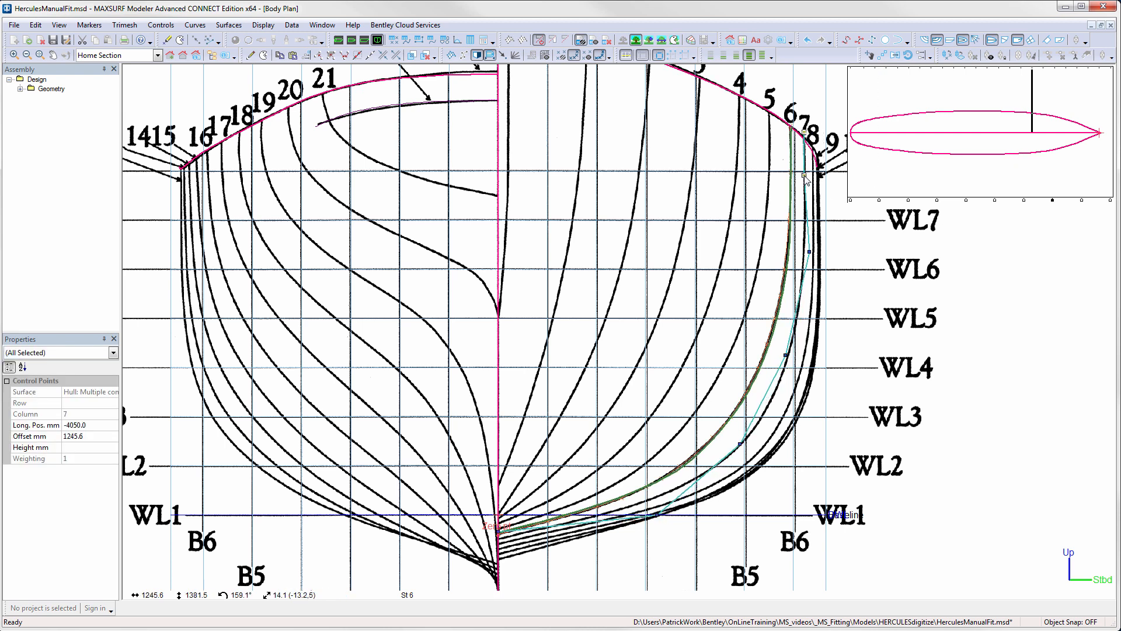
drag(809, 252, 808, 252)
click(1082, 201)
drag(703, 299, 695, 292)
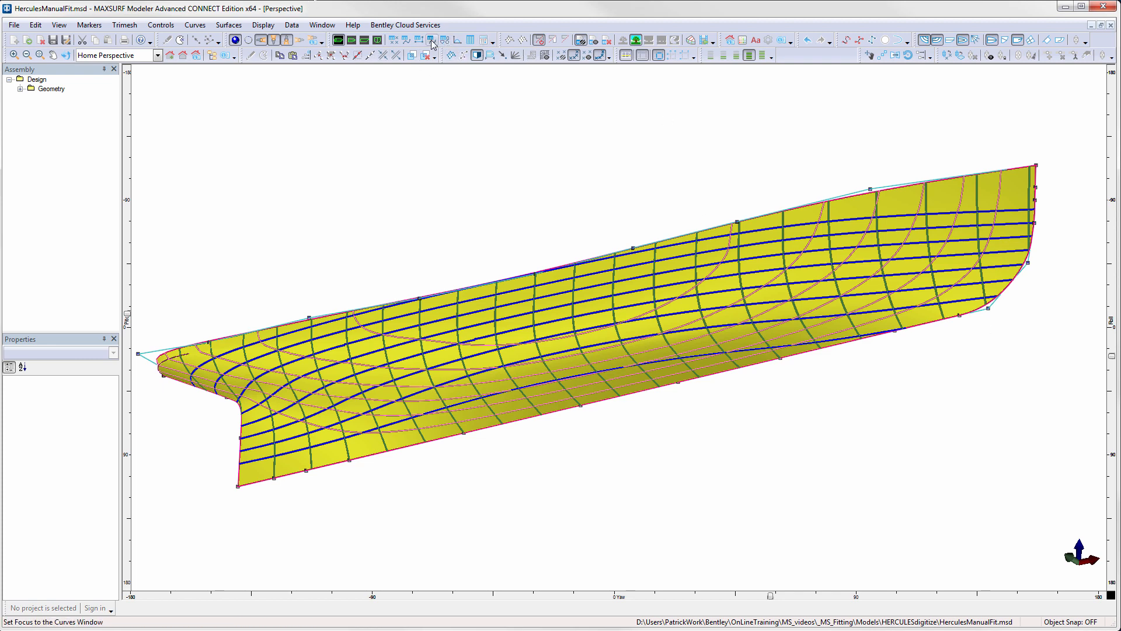
- In the markers table, assign the first marker to the Hull surface
click(394, 41)
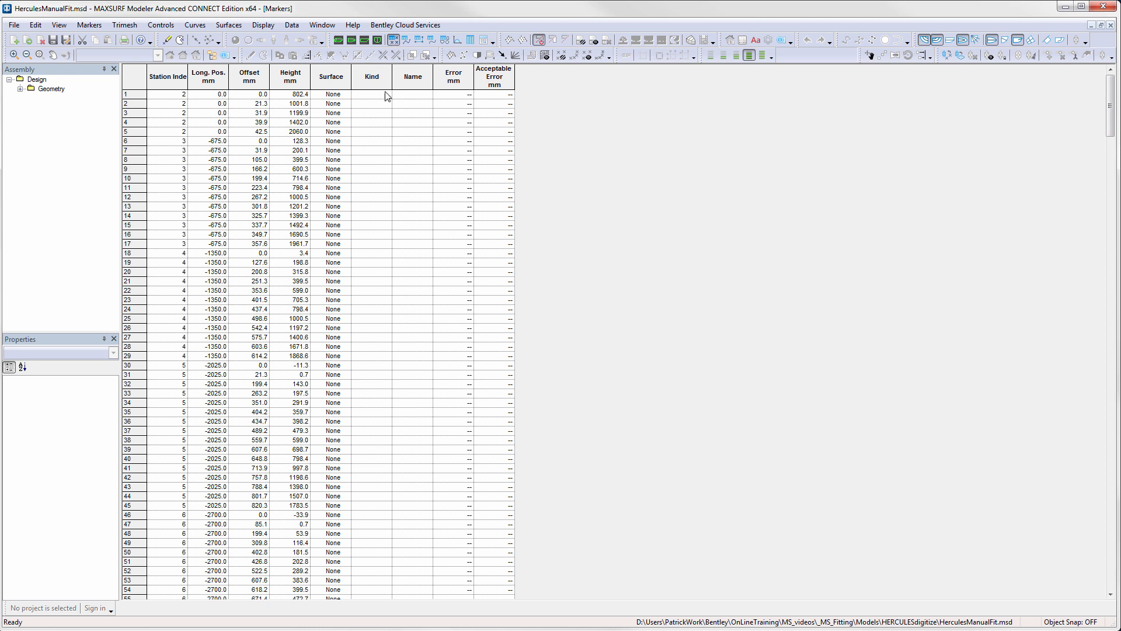
click(343, 96)
click(335, 113)
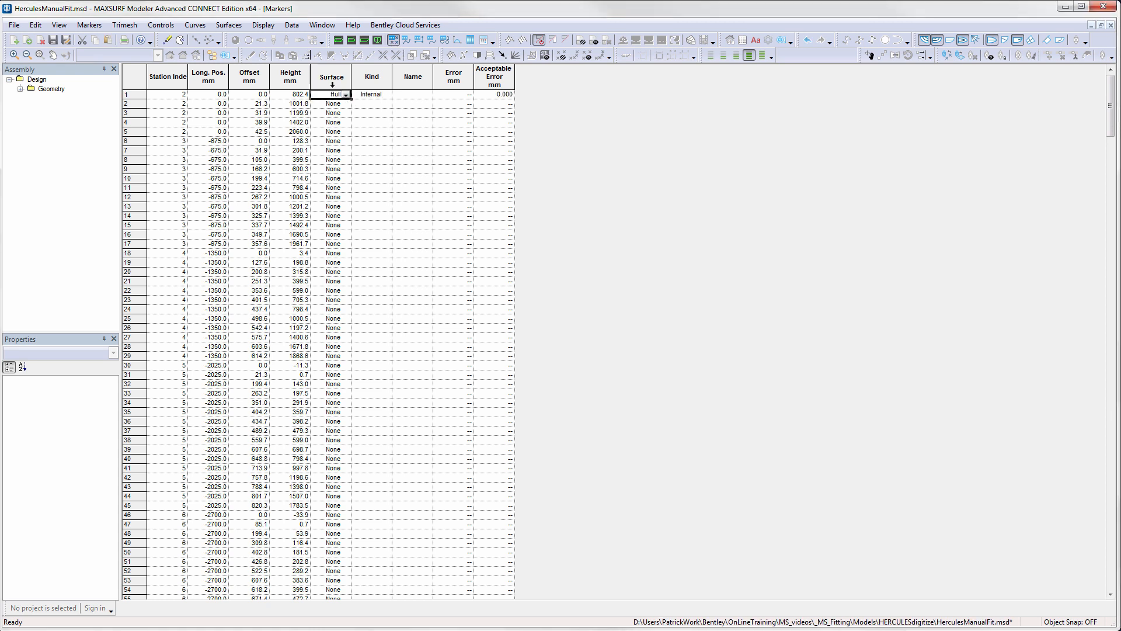
- Fill the Hull surface assignment down to all remaining markers, then measure the surface error and review the error of each marker
right_click(334, 74)
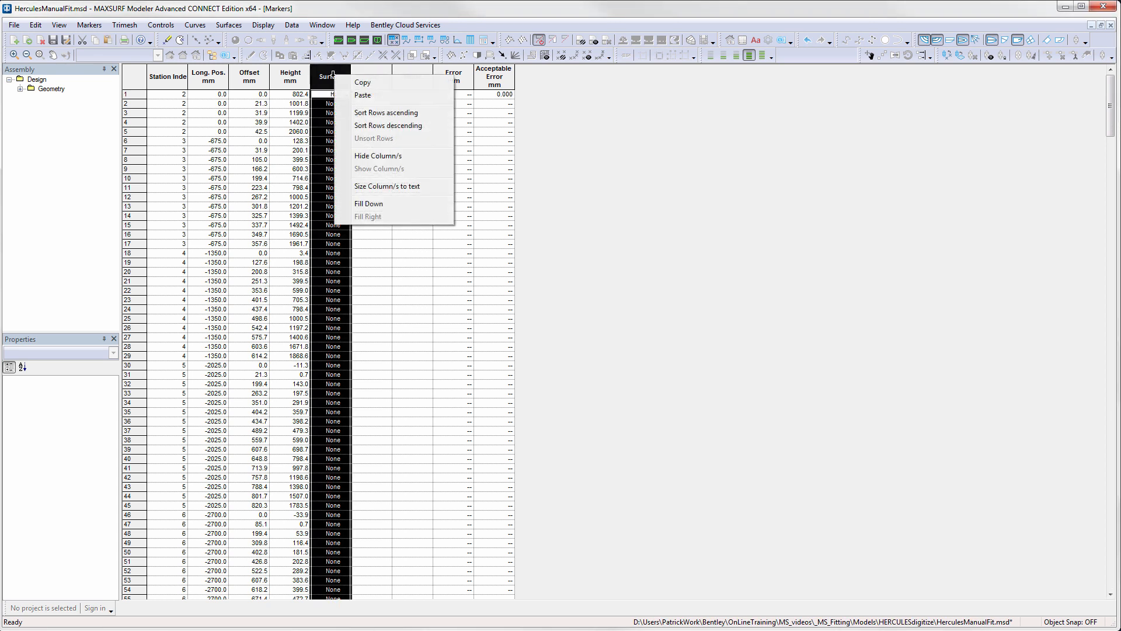
click(374, 204)
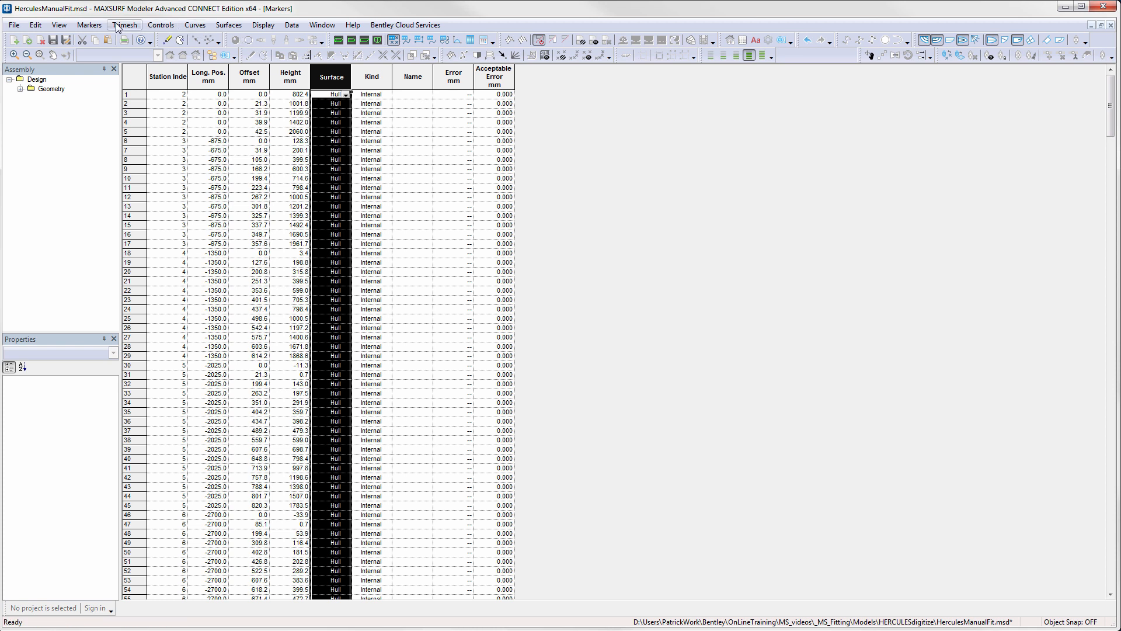
click(91, 25)
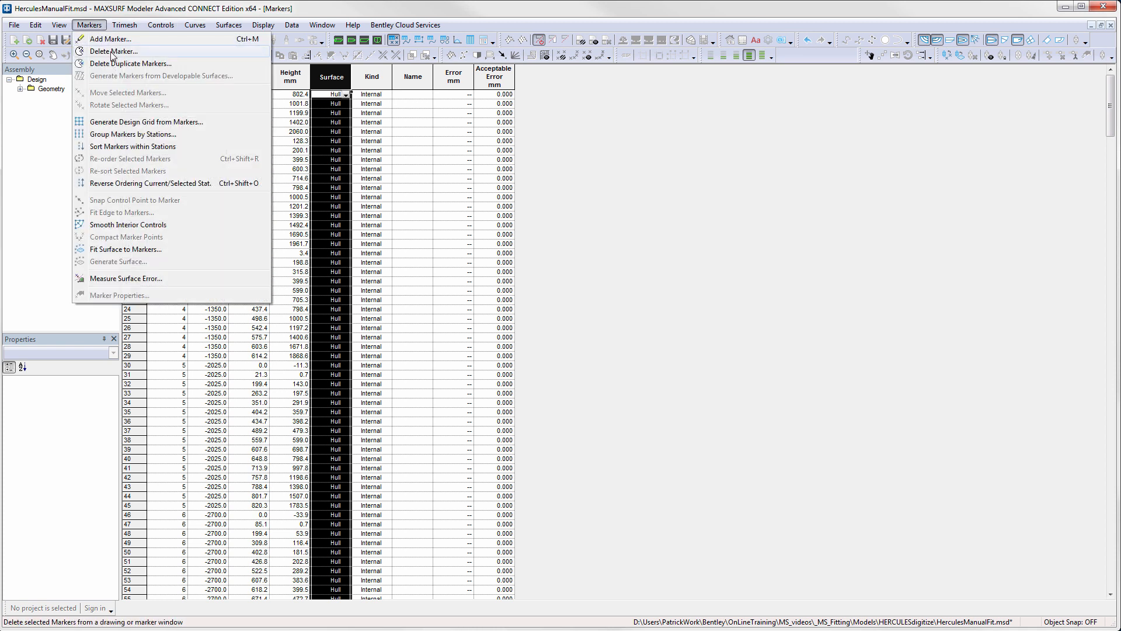
click(146, 279)
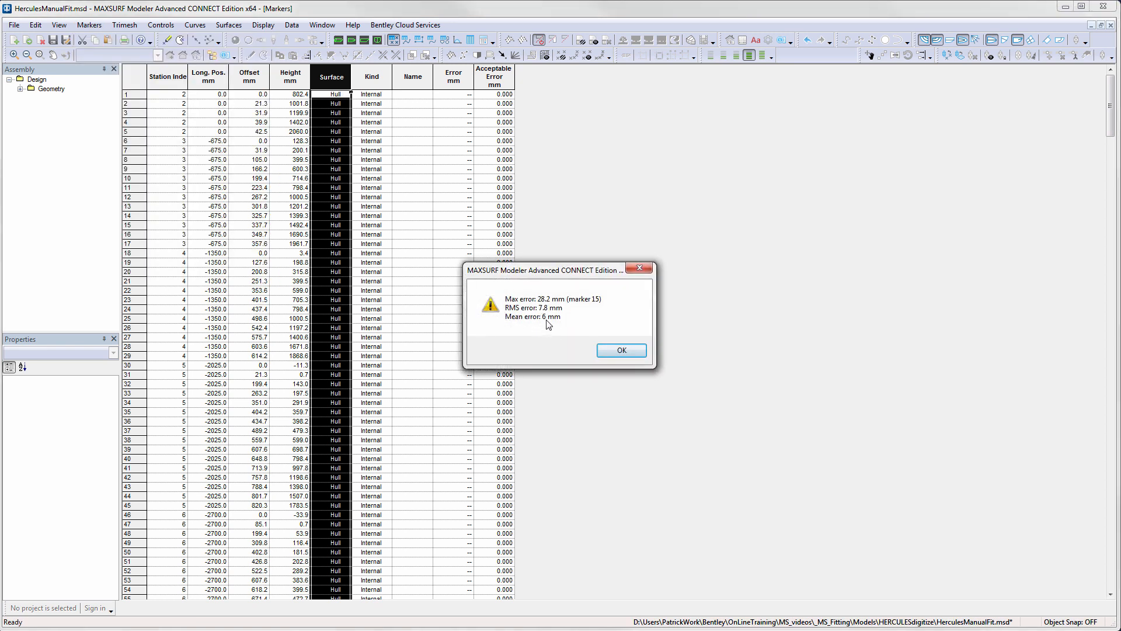
click(629, 349)
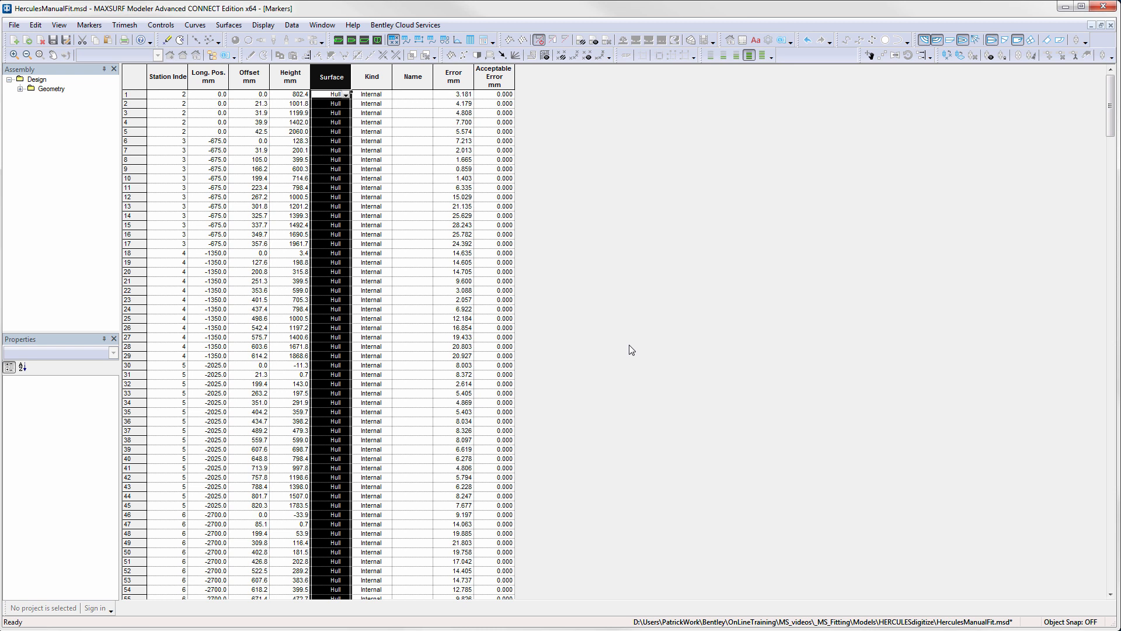
scroll(629, 345, down, 11)
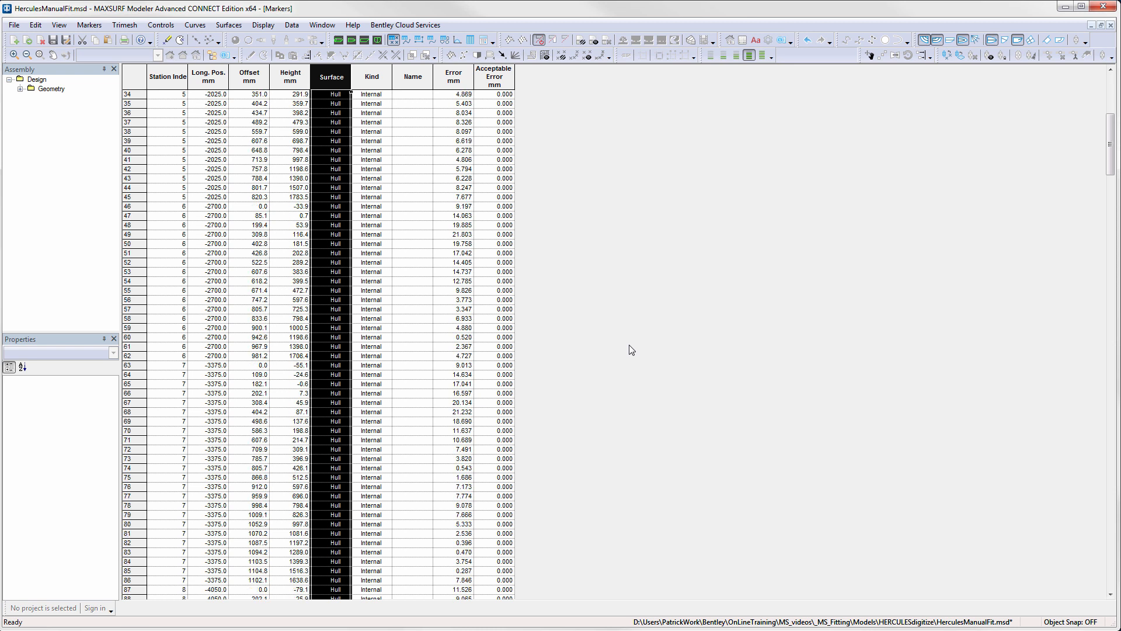
scroll(629, 345, up, 10)
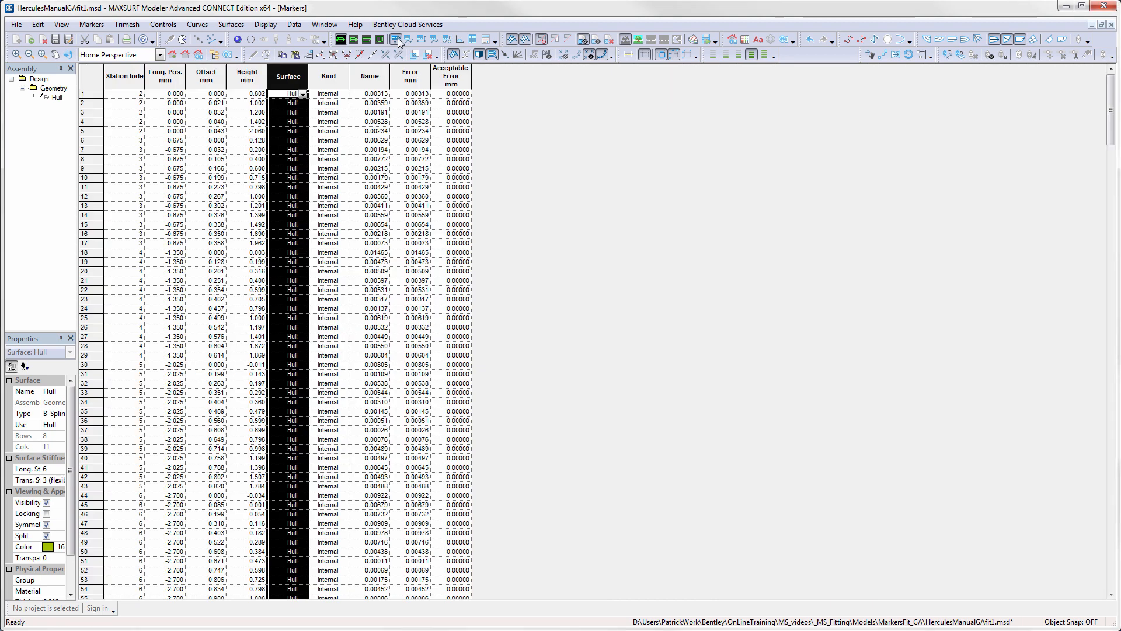
- In the HerculesManualGAfit1 markers table, measure the error between the Hull surface and its markers
click(398, 40)
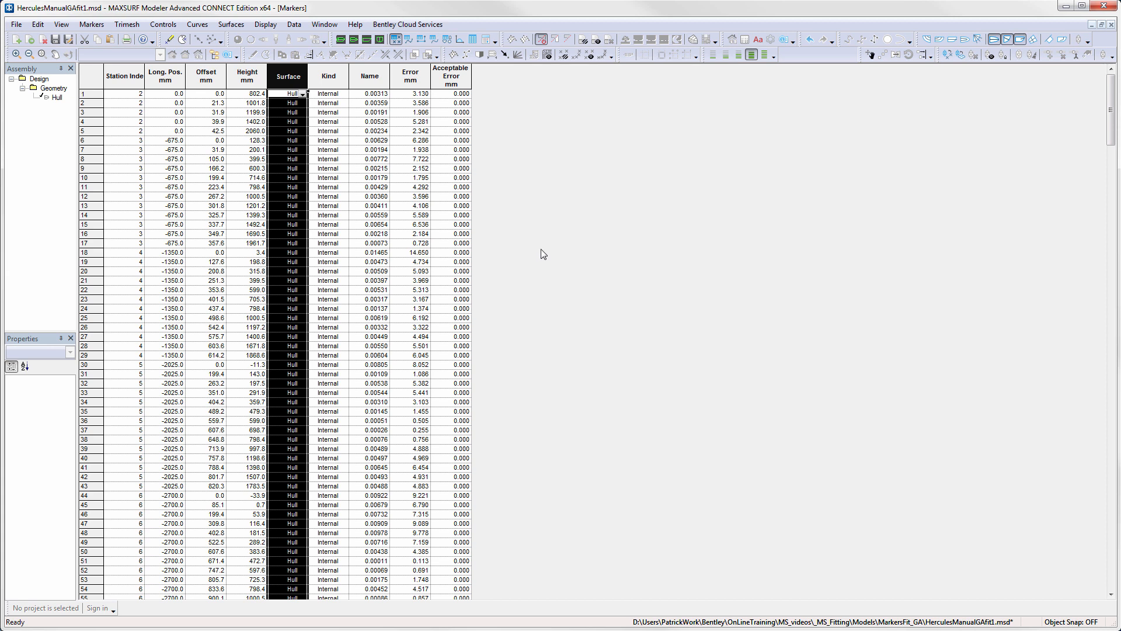
click(92, 24)
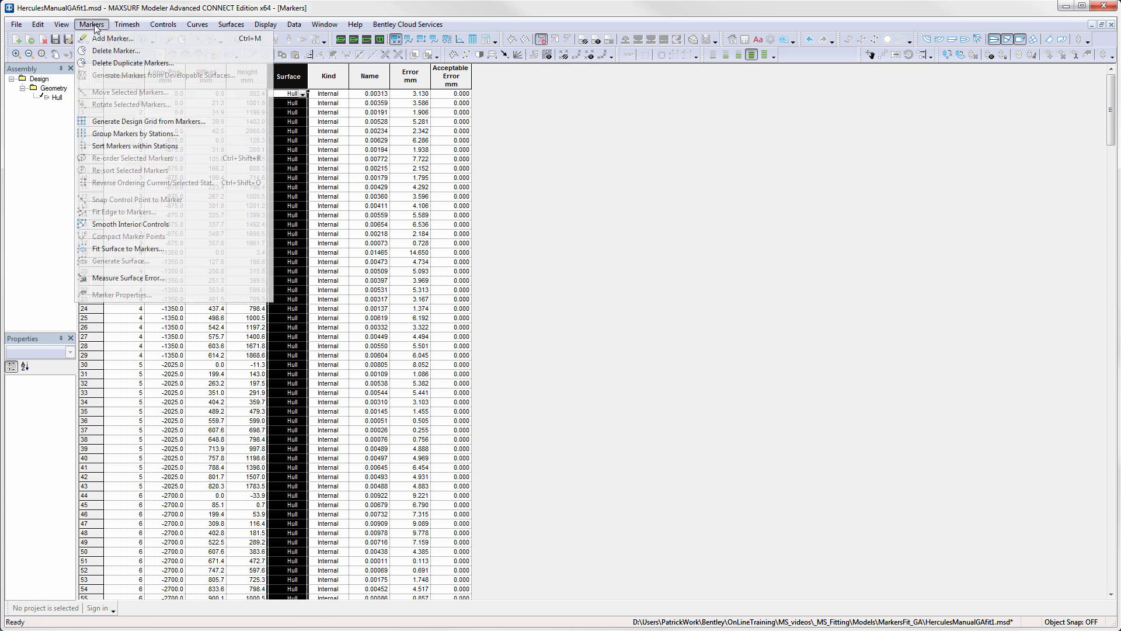
click(141, 282)
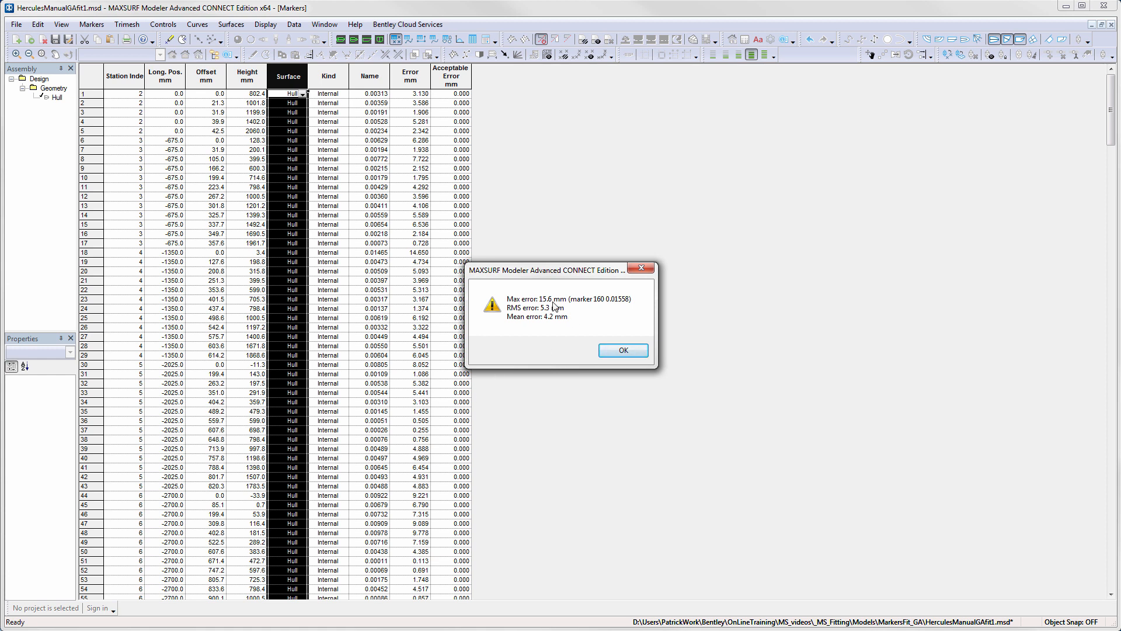
click(620, 352)
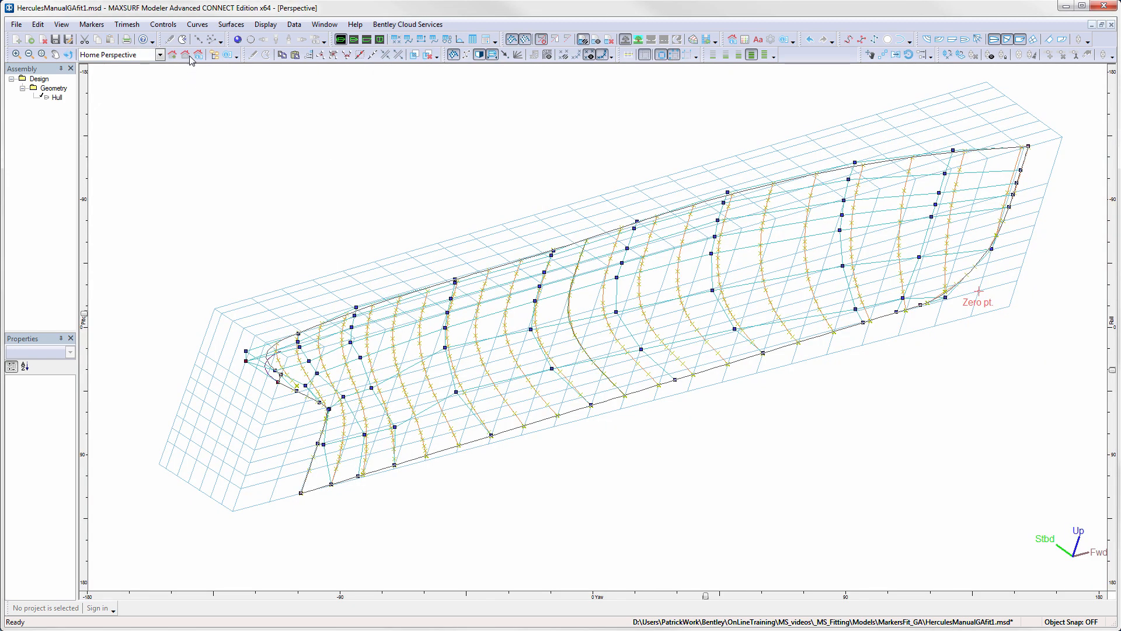
- Duplicate the Hull surface once in place, with the vertical spacing set to 0
click(230, 25)
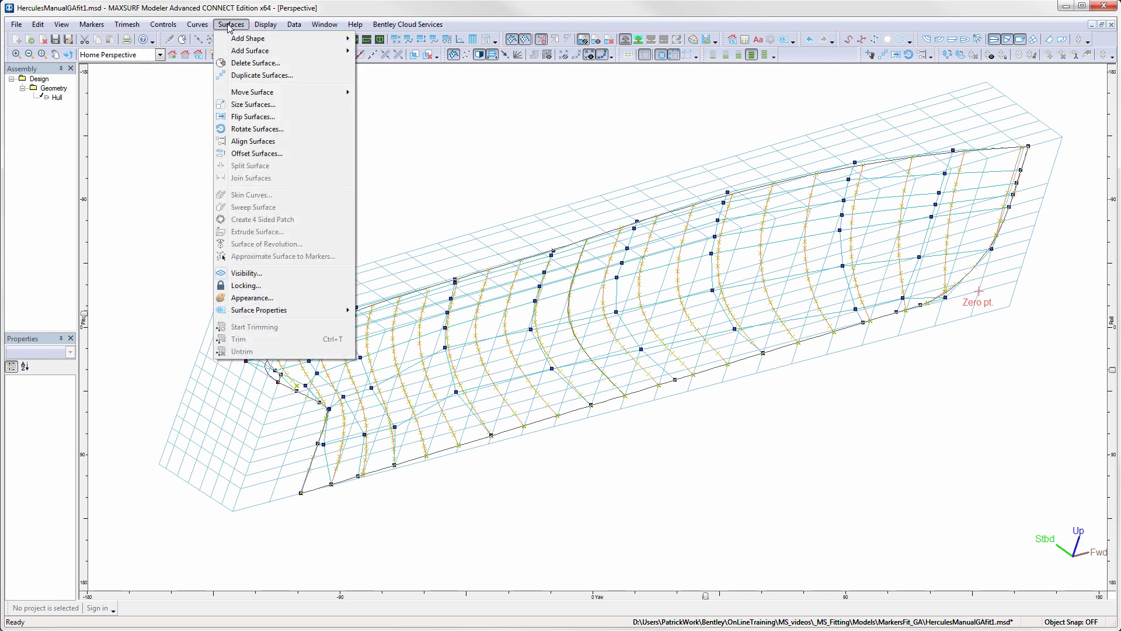
click(251, 75)
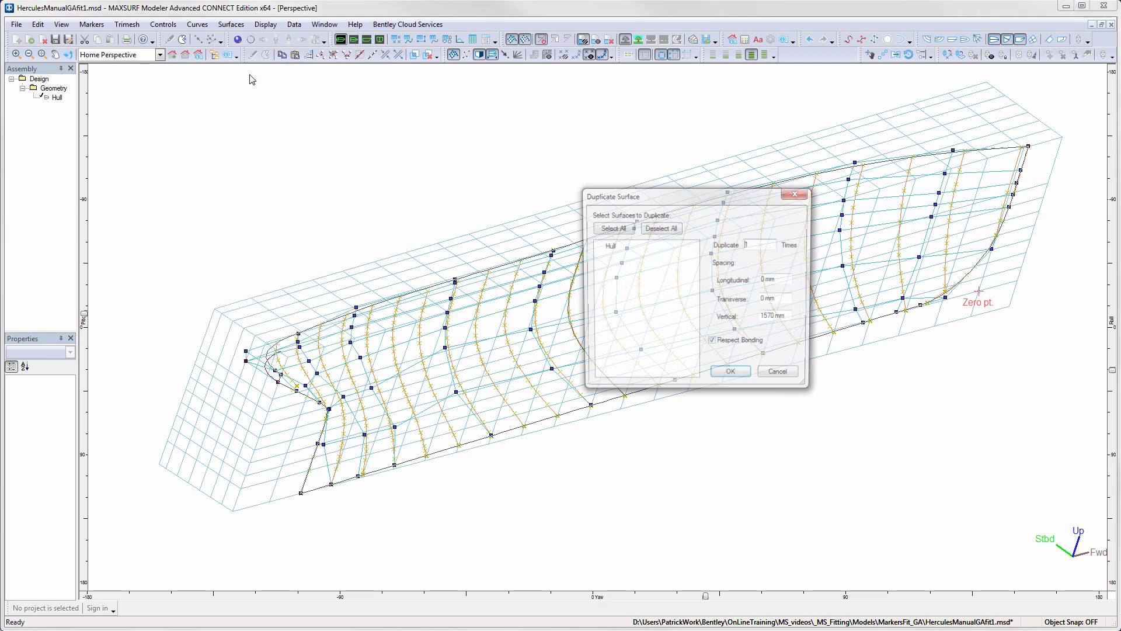
click(607, 246)
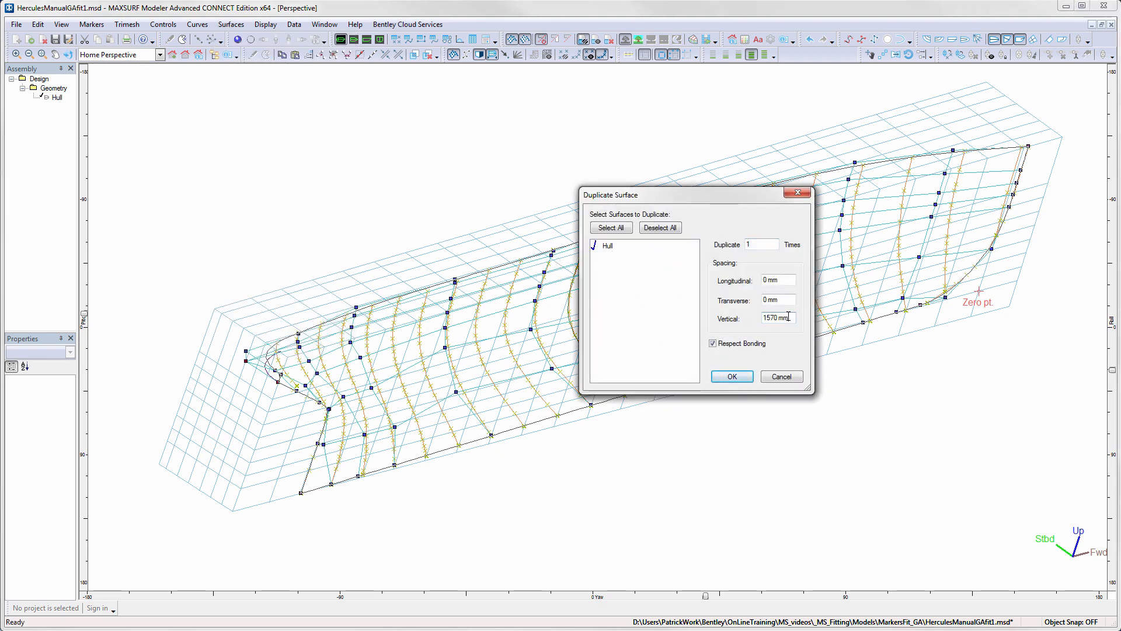
drag(793, 316, 737, 319)
text(0)
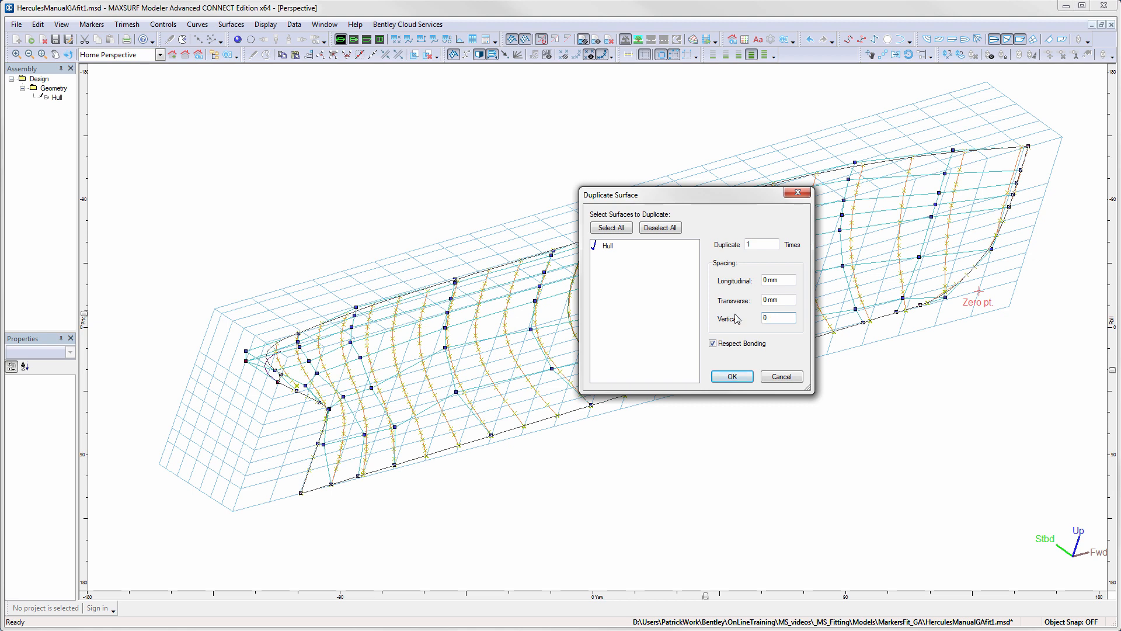
click(733, 377)
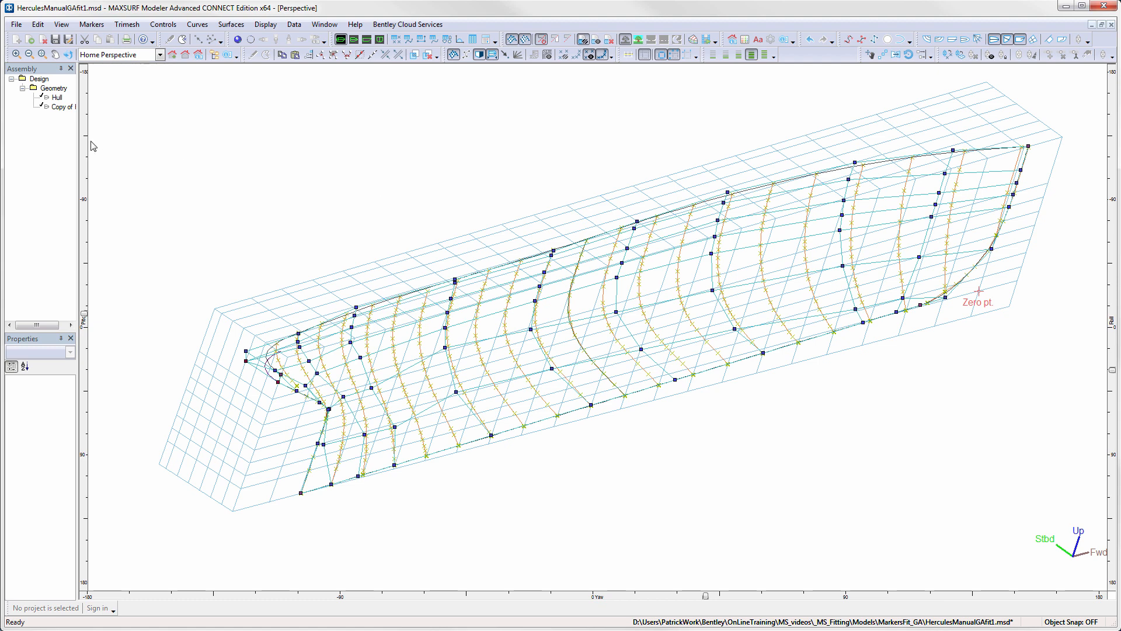
- Rename the copied hull surface to Parent and hide it
drag(78, 142, 96, 142)
click(73, 108)
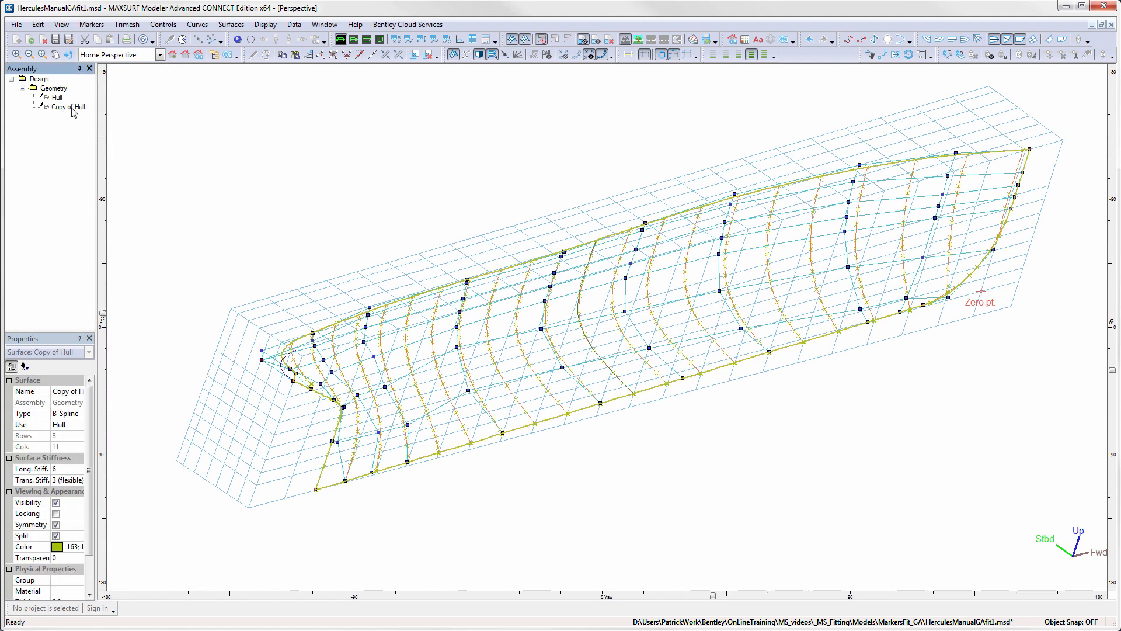
click(71, 108)
text(Parent)
key(Return)
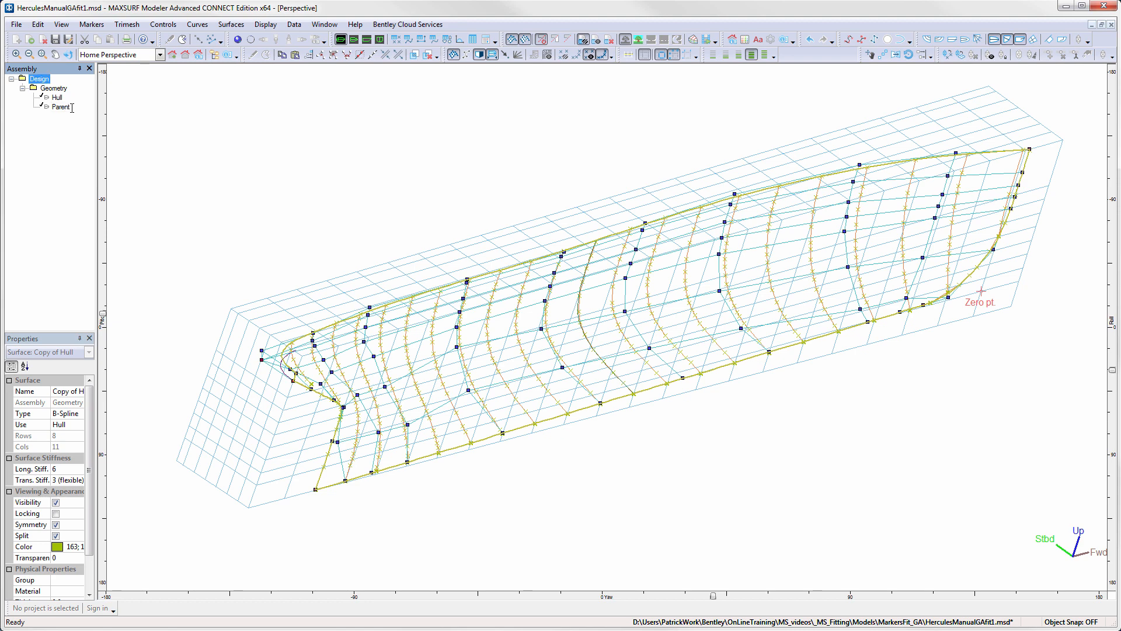
right_click(64, 109)
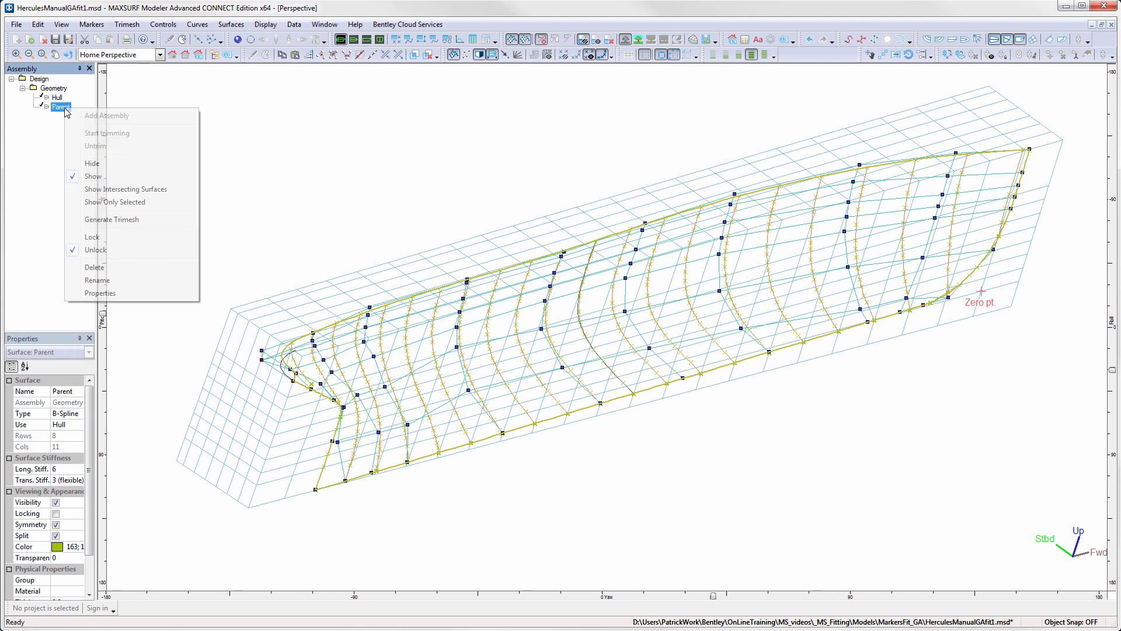
click(94, 165)
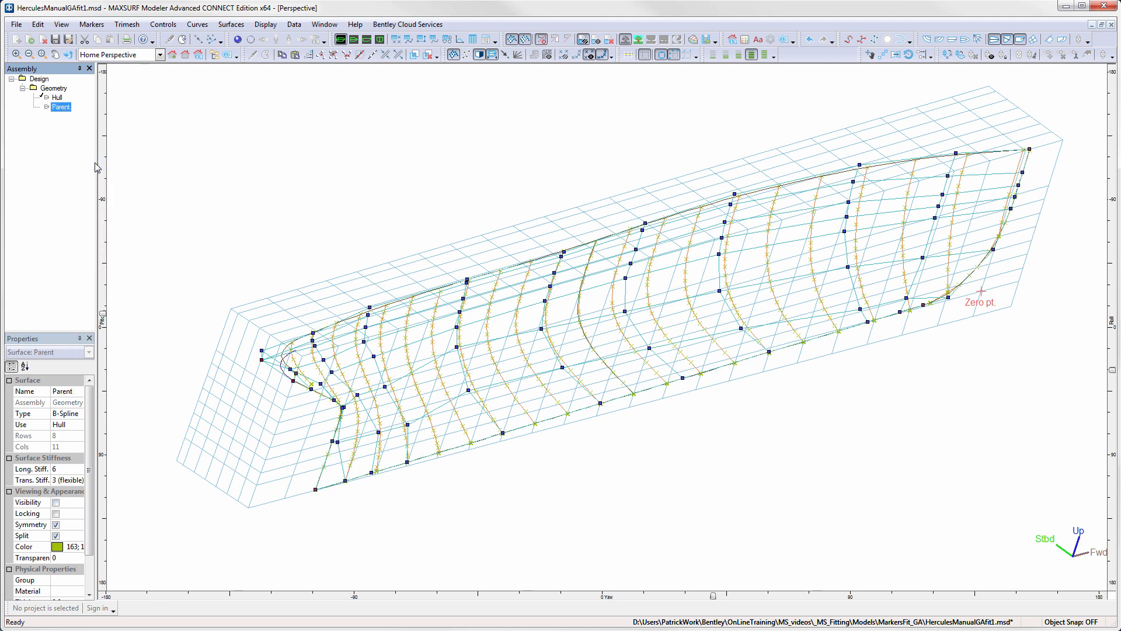
- Run Fit Surface to Markers on the Hull surface with its edges locked, and accept the fitted result
click(58, 98)
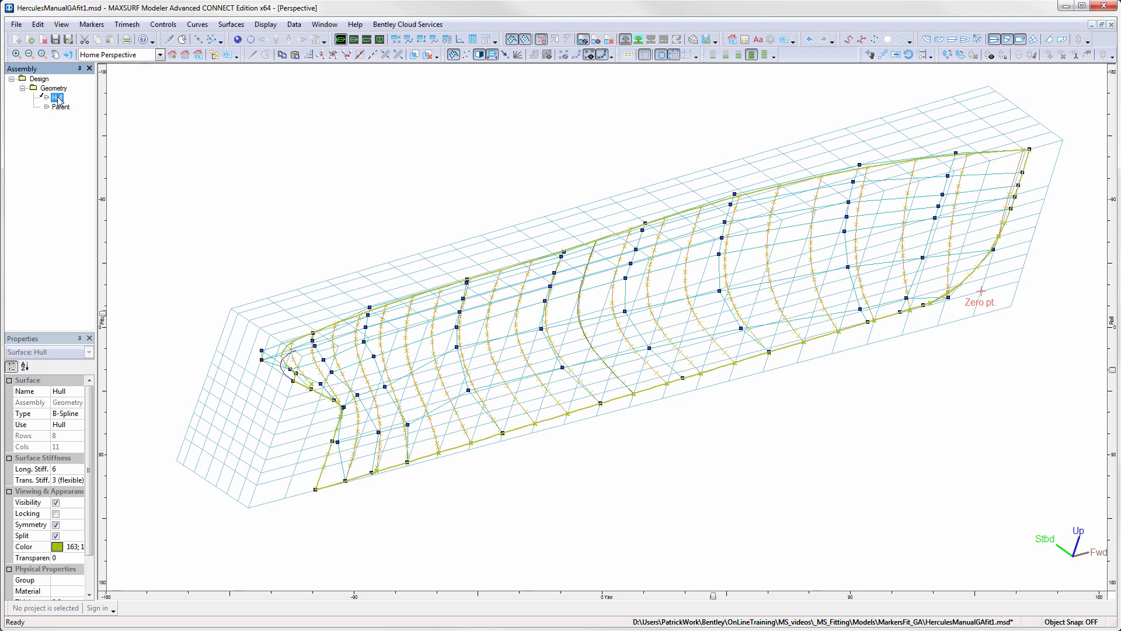
click(97, 26)
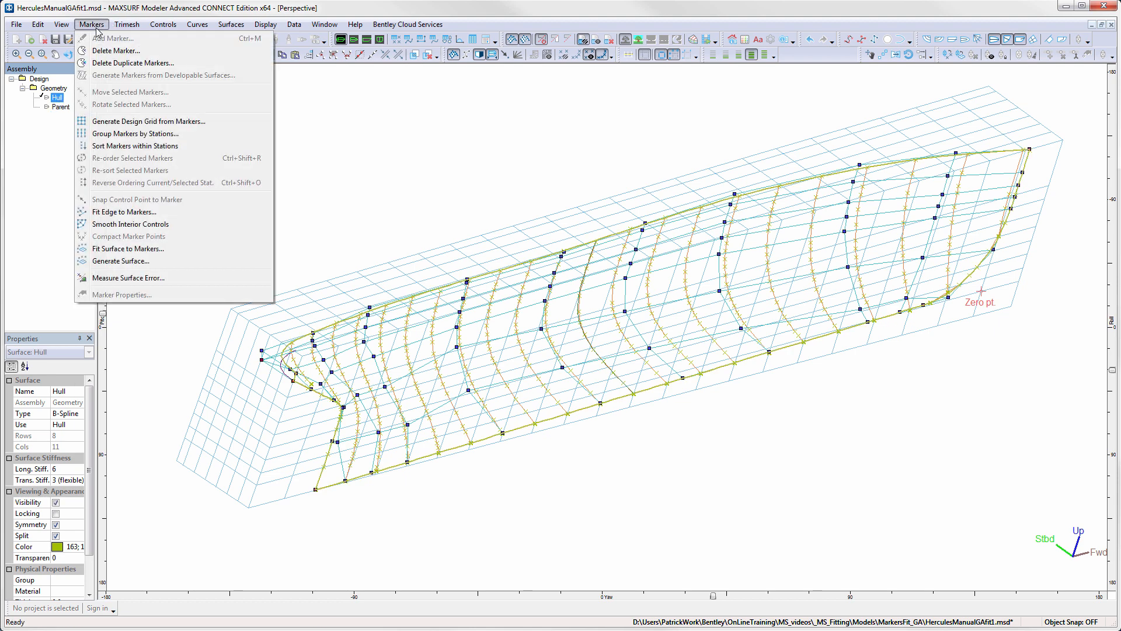
click(136, 249)
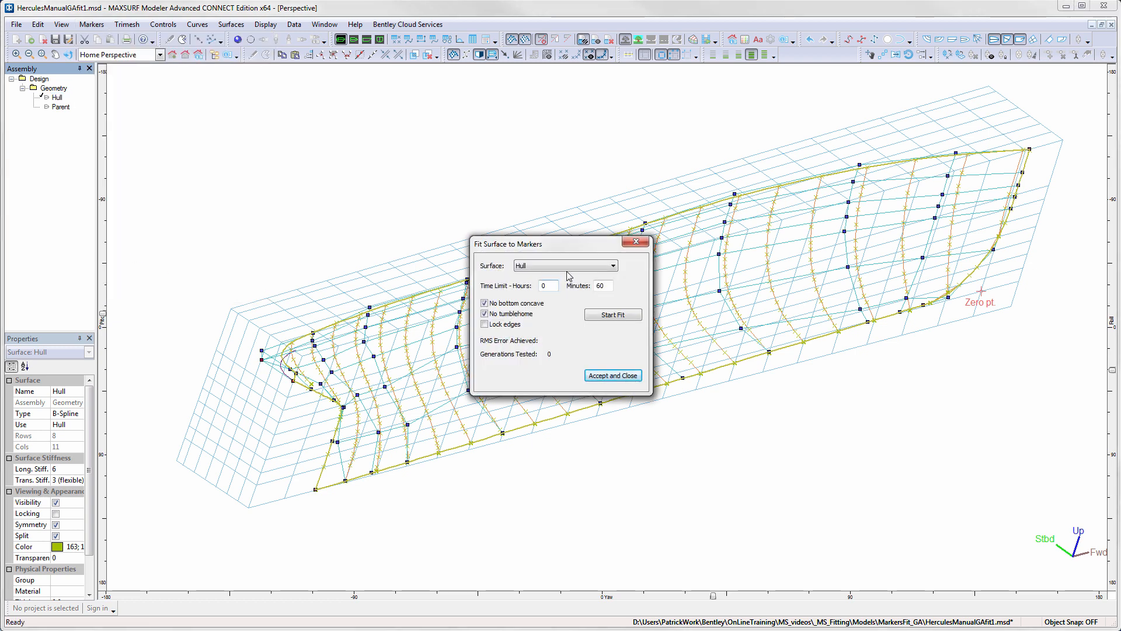
click(613, 267)
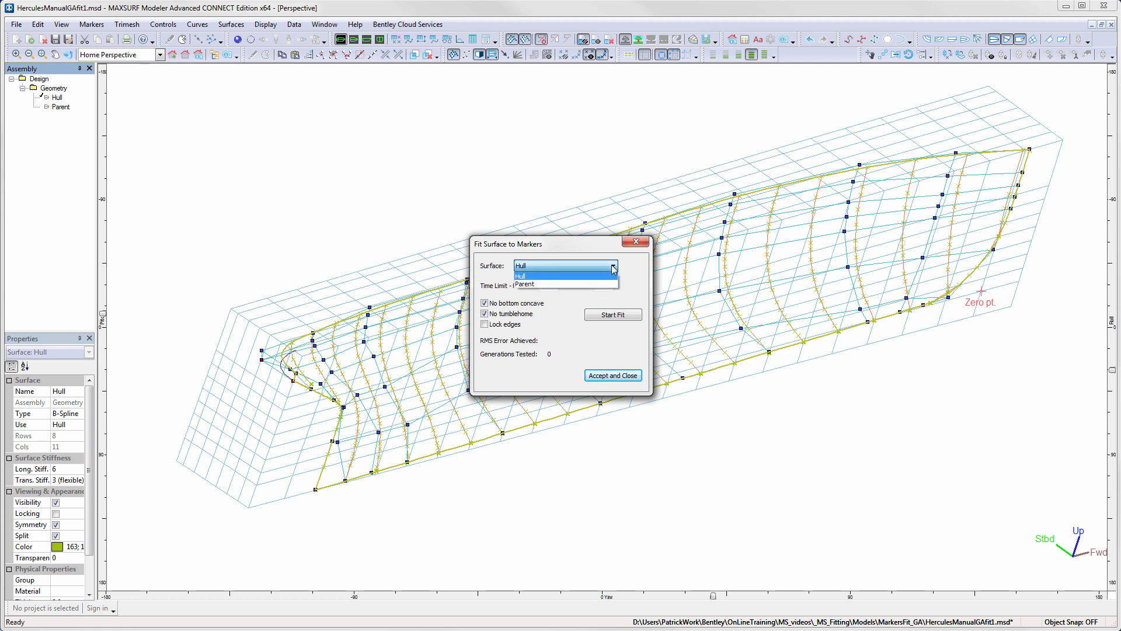
click(596, 277)
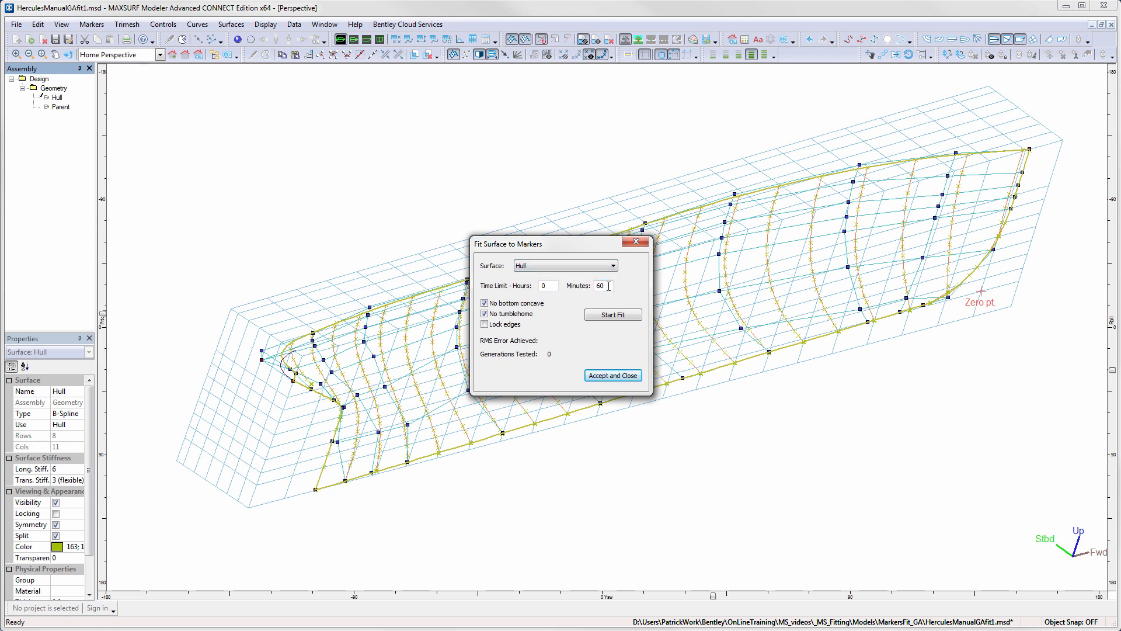
click(485, 324)
click(609, 316)
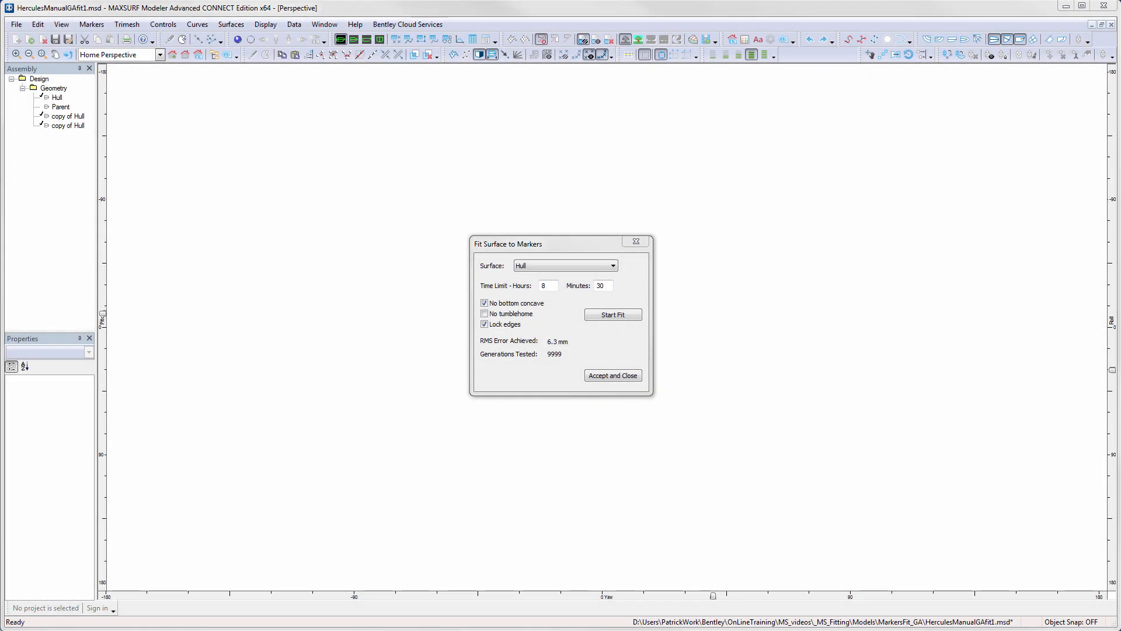
click(633, 377)
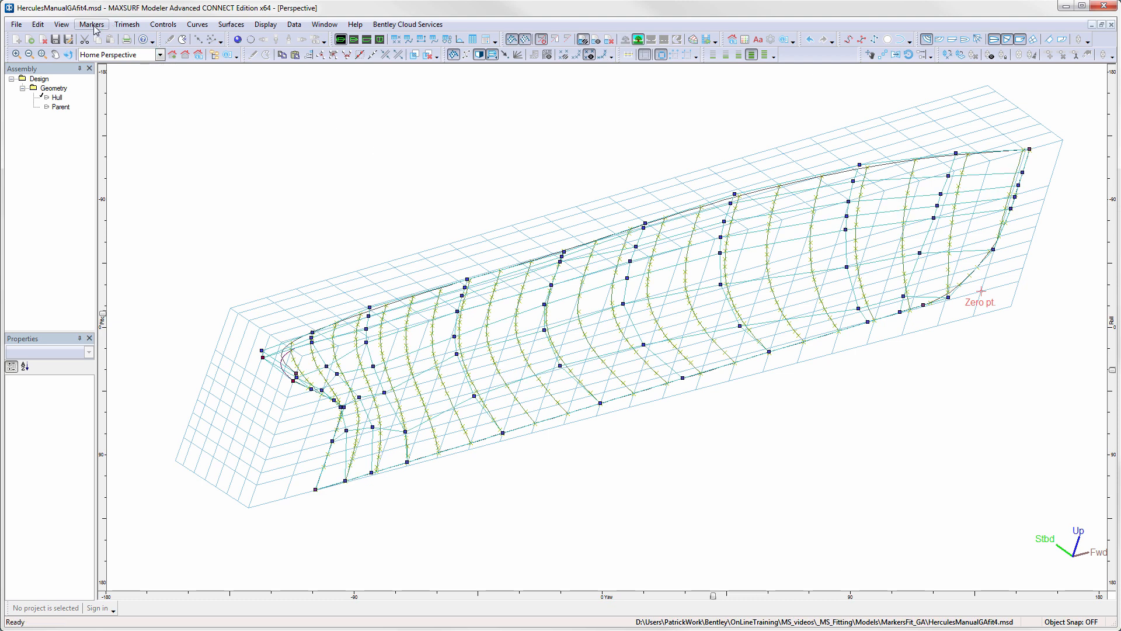
- Measure the surface error of the fitted hull in HerculesManualGAfit4 against the markers
click(92, 25)
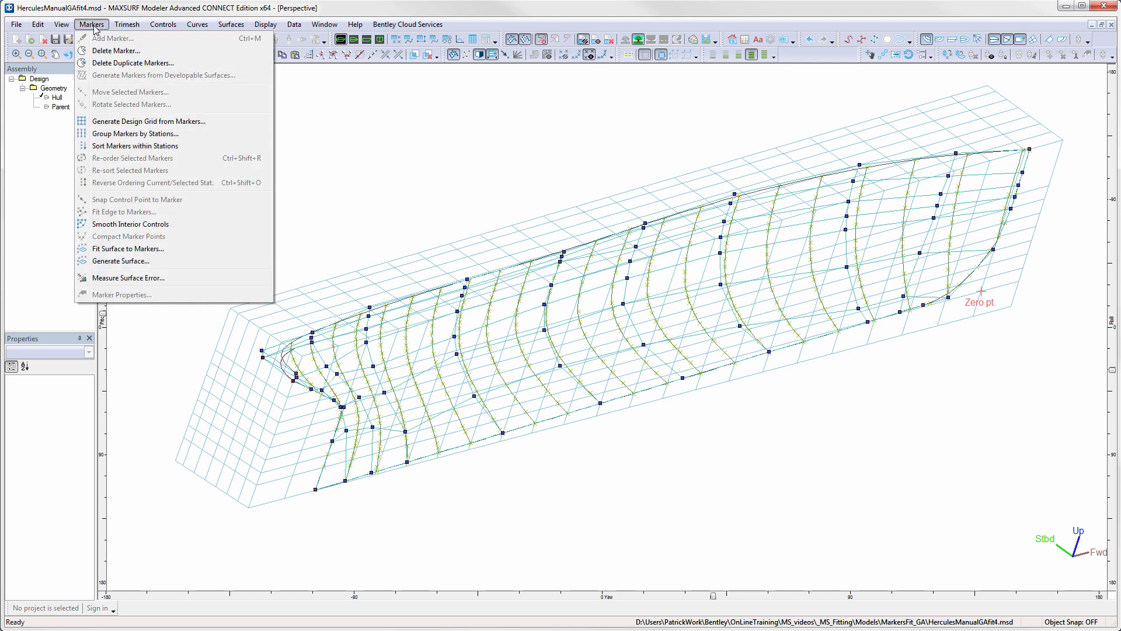
click(151, 279)
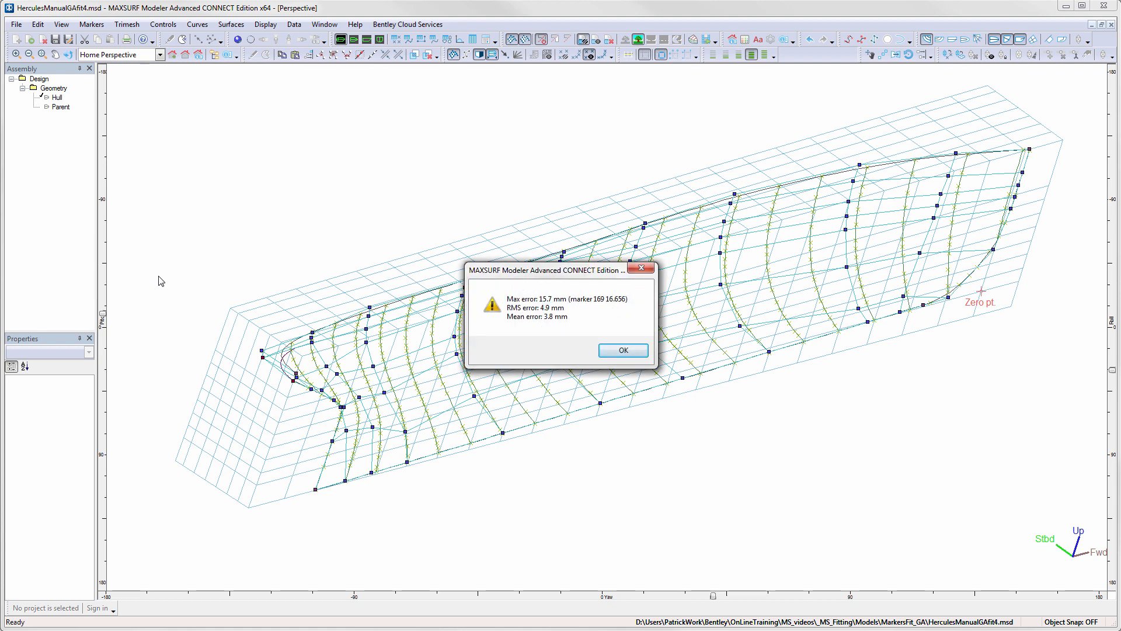
click(622, 352)
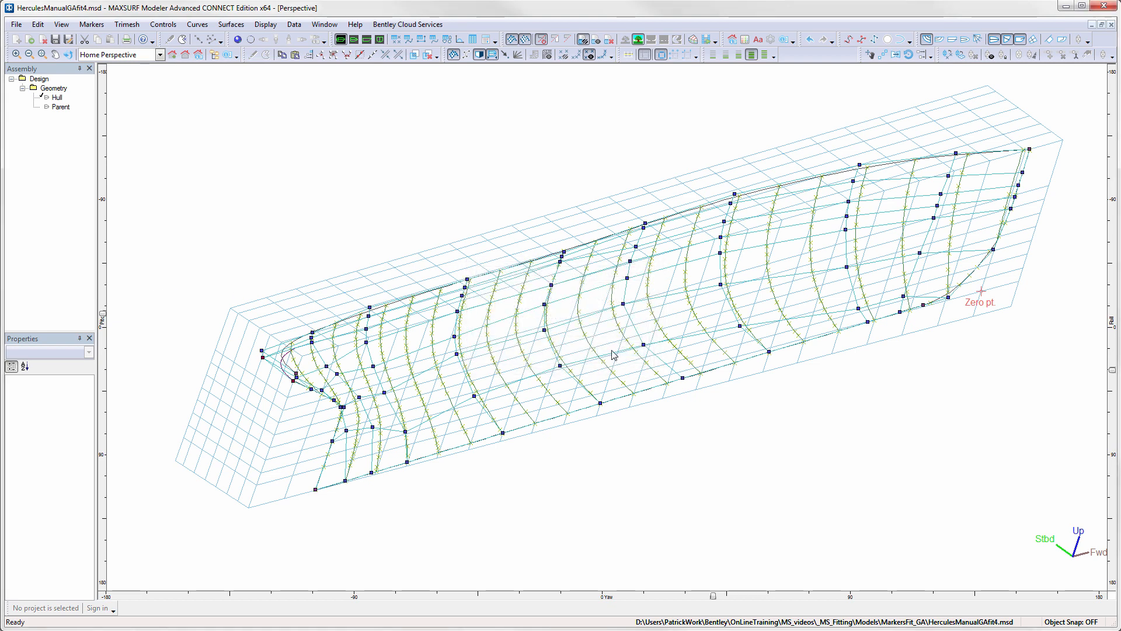
- Set the preferences to show marker error with a color gradient
click(38, 26)
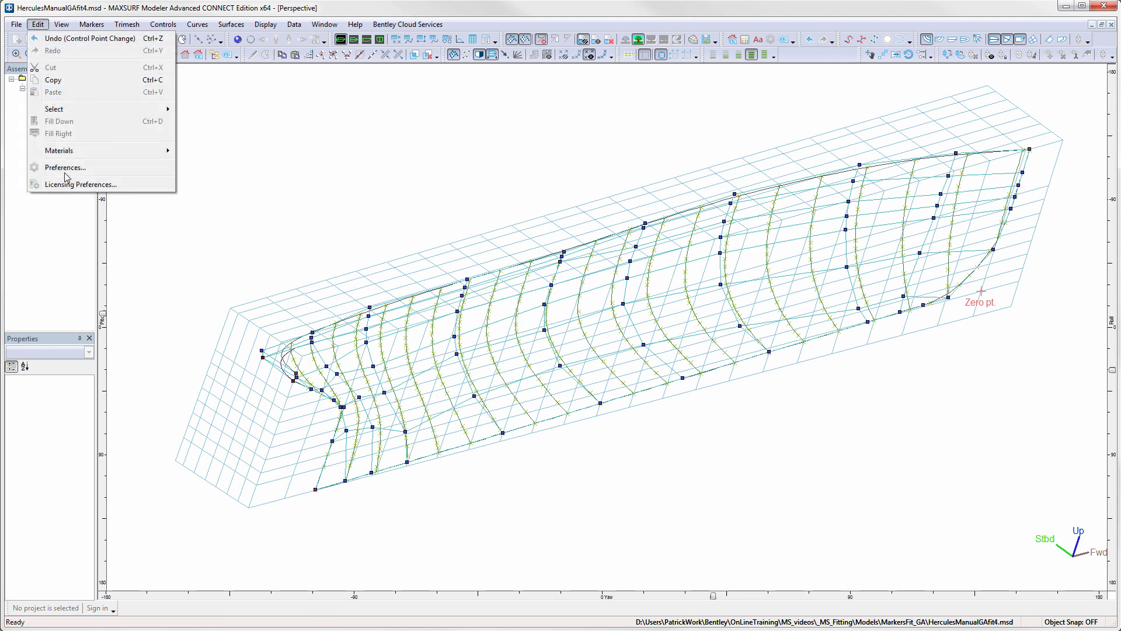
click(67, 171)
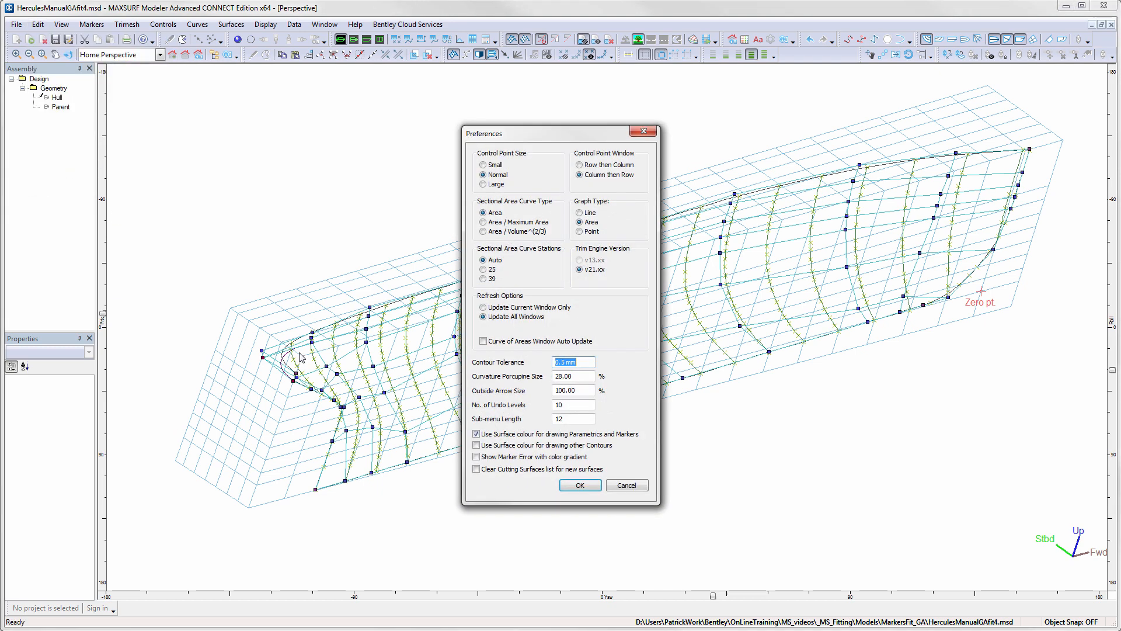
click(534, 457)
click(581, 485)
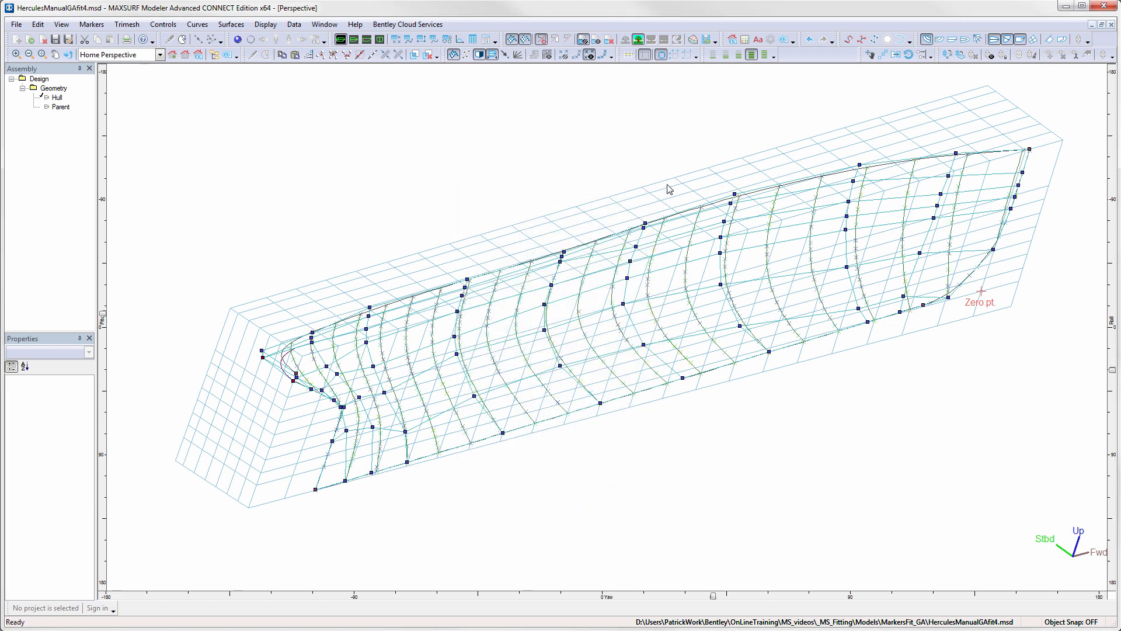
- Increase the line thickness of the Markers item so the error-colored markers stand out along the hull
click(745, 40)
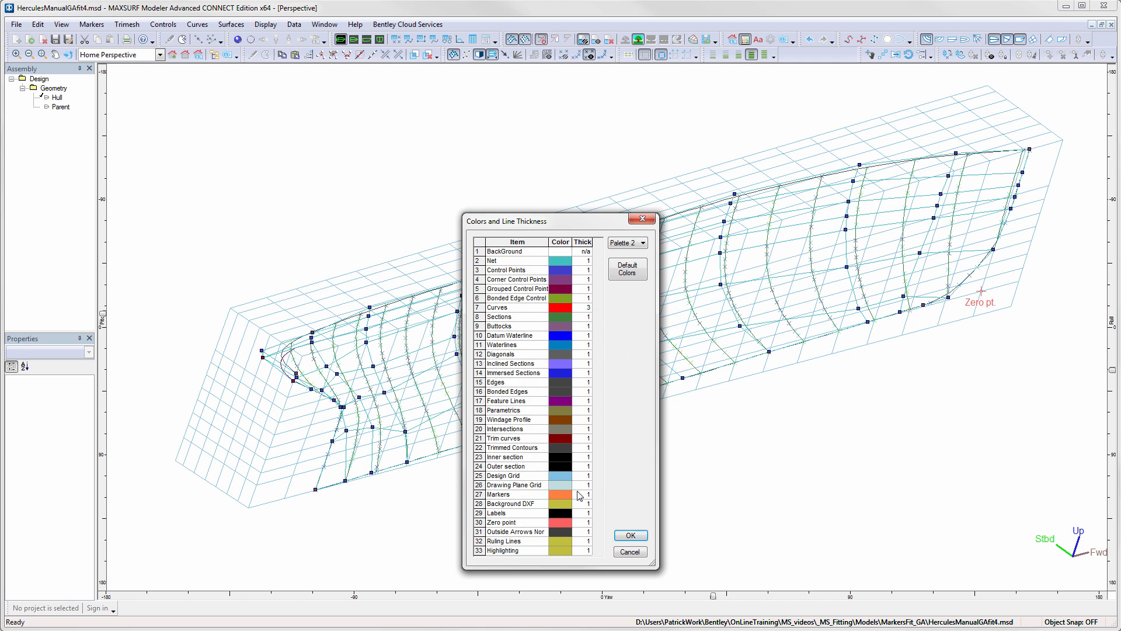
click(588, 494)
click(631, 536)
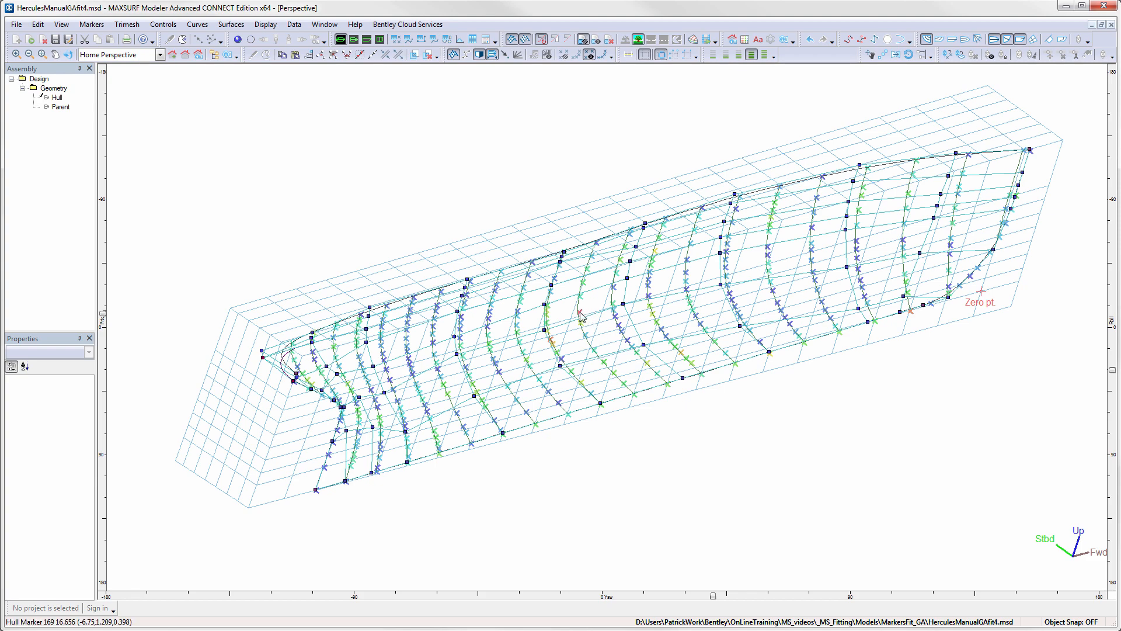
scroll(580, 316, up, 3)
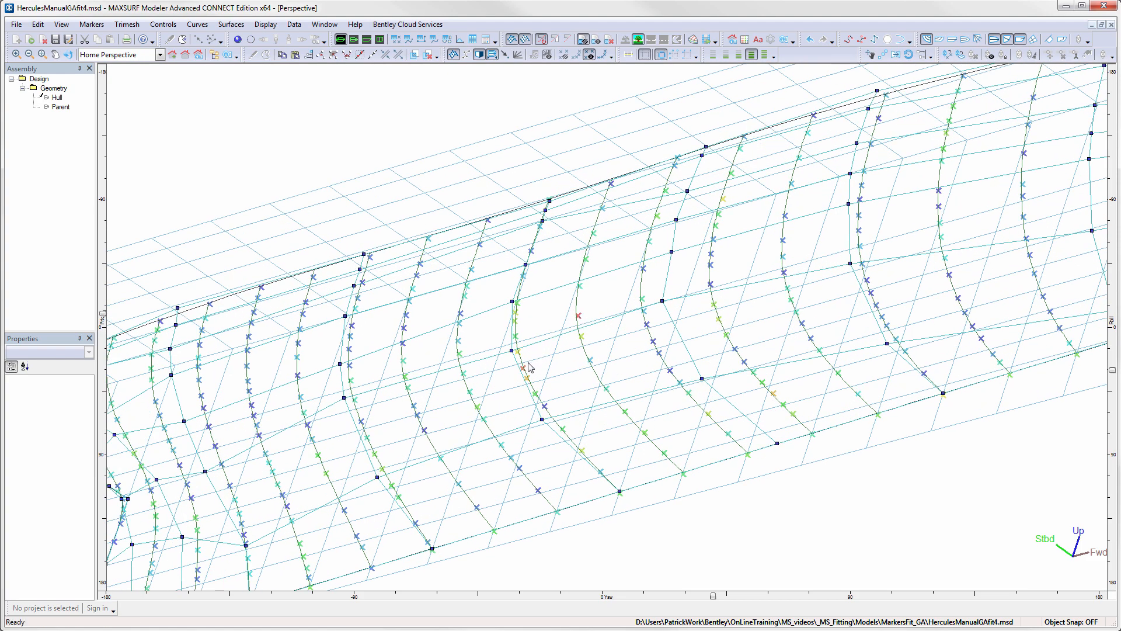
- Render the whole hull in perspective and turn on its buttock and waterline contours
scroll(536, 365, down, 3)
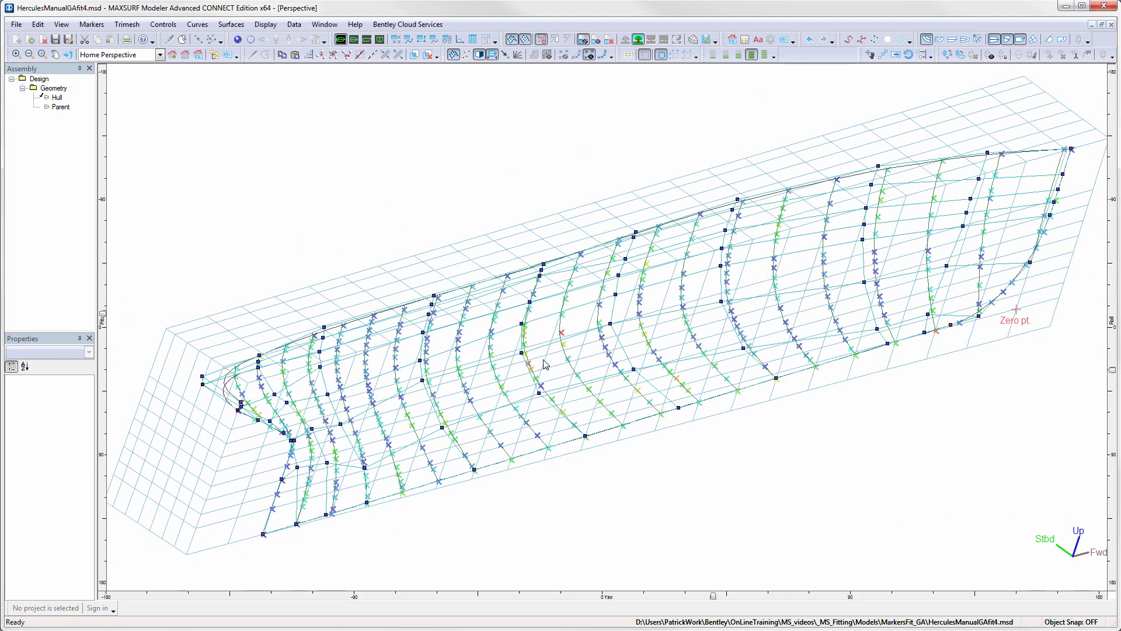
click(237, 39)
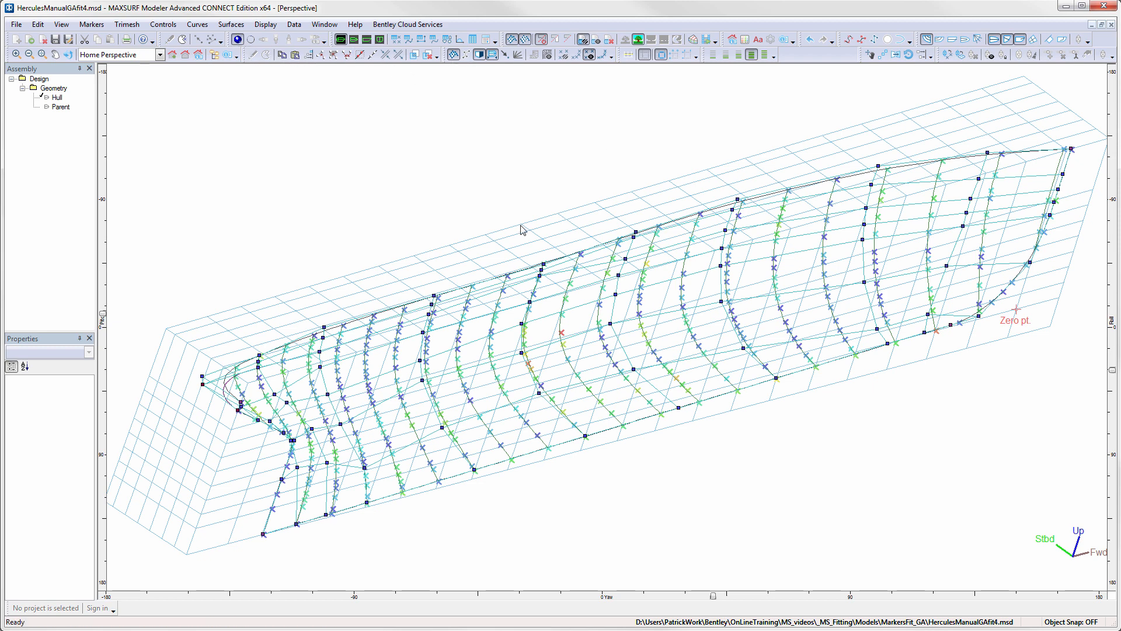
click(940, 40)
click(965, 40)
mouse_move(712, 595)
mouse_down()
mouse_move(660, 589)
mouse_move(691, 595)
mouse_up()
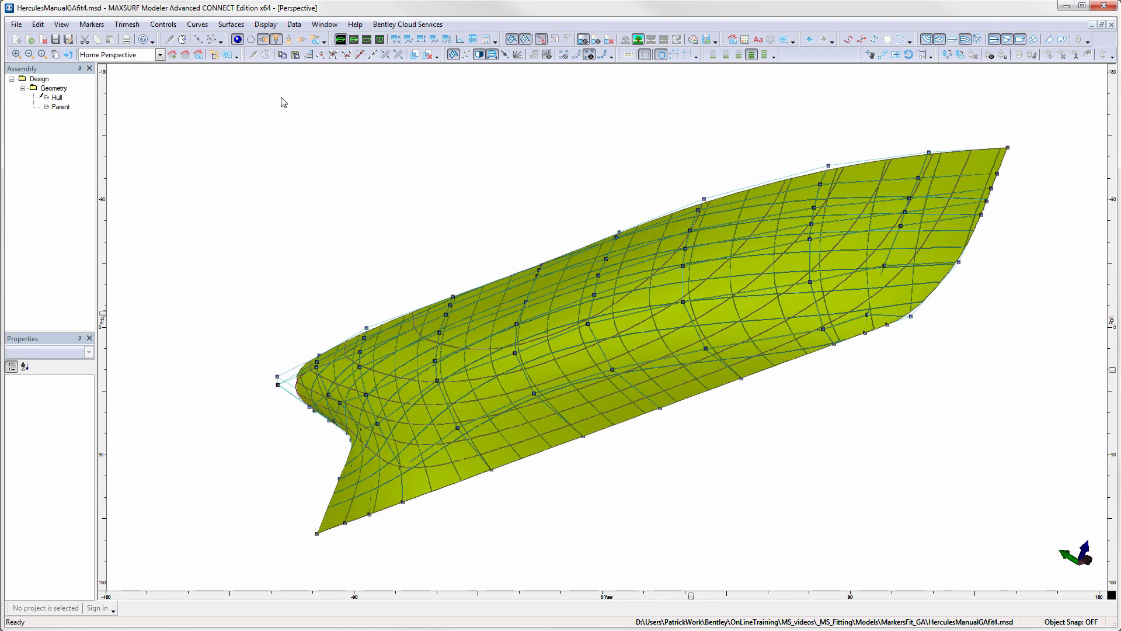
- Render the hull by Longitudinal Curvature to check the fairness of the fitted surface
click(266, 24)
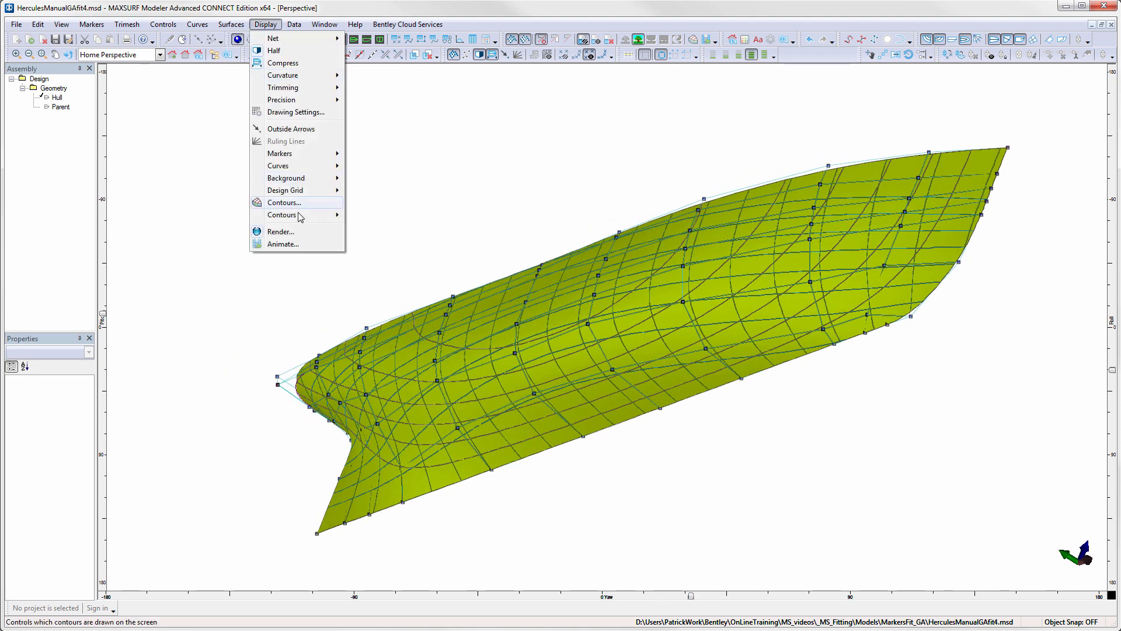
click(285, 232)
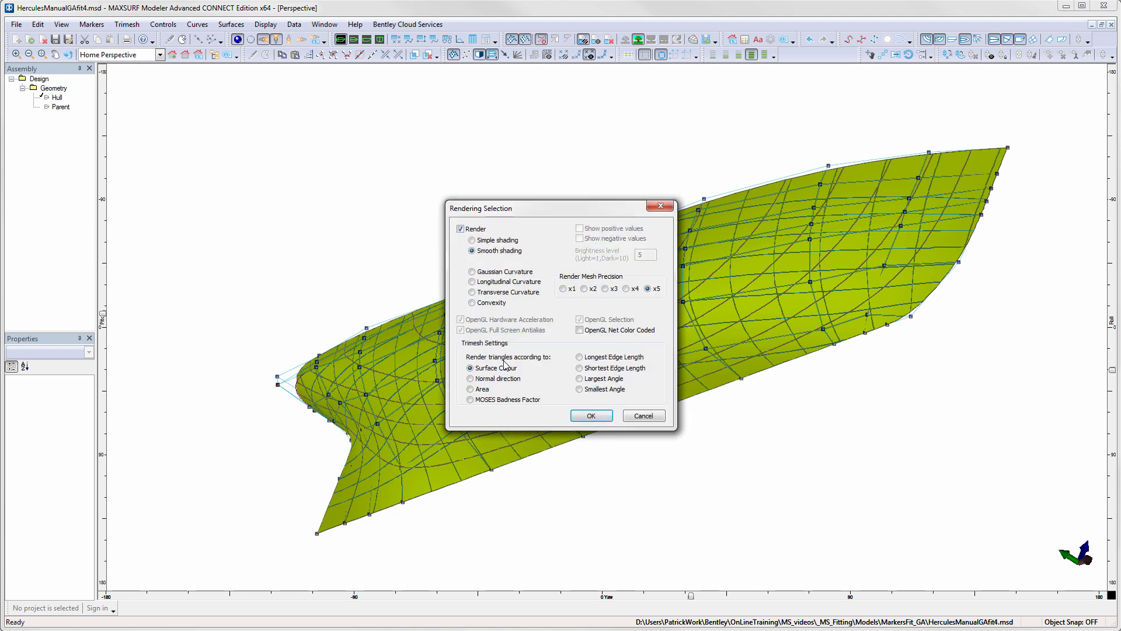
click(494, 274)
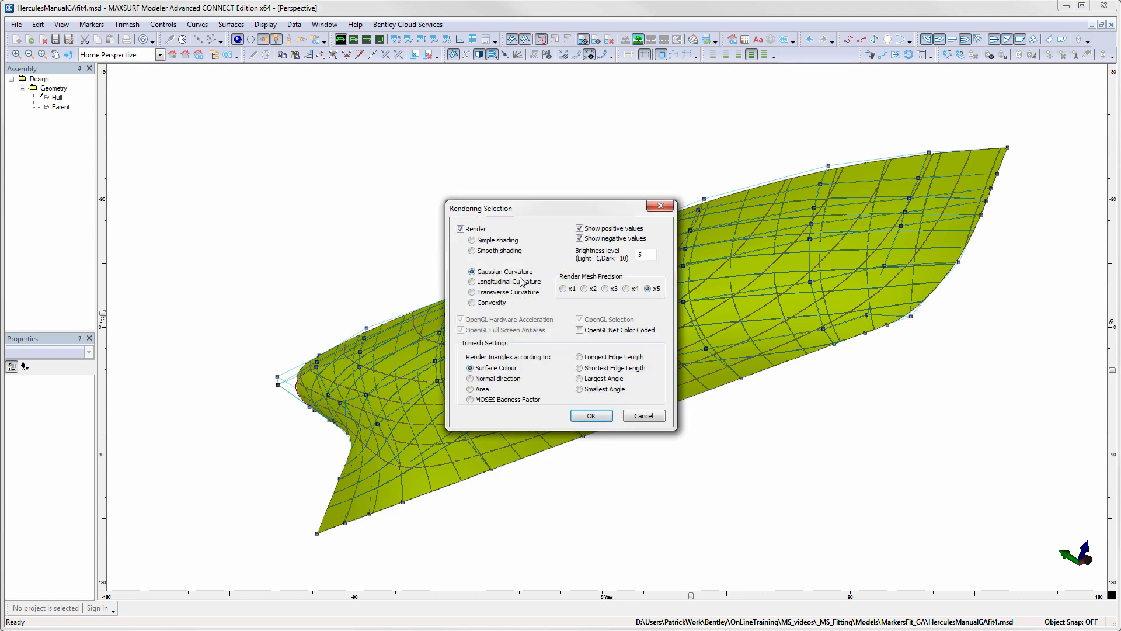
click(521, 283)
click(590, 417)
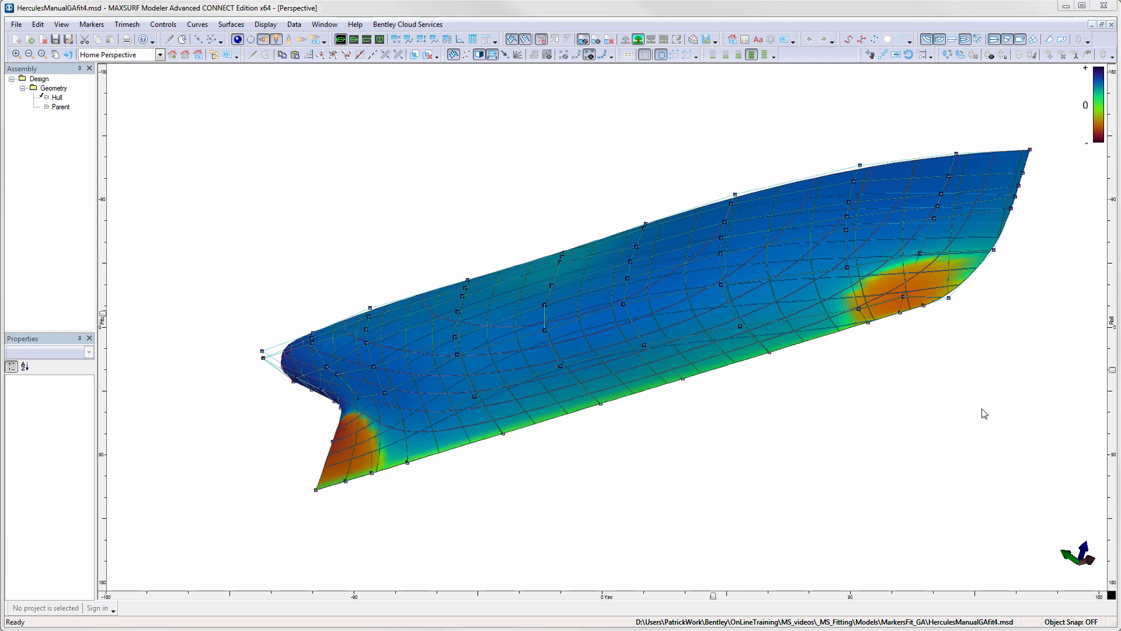
- Set the hull rendering to Smooth shading
click(238, 41)
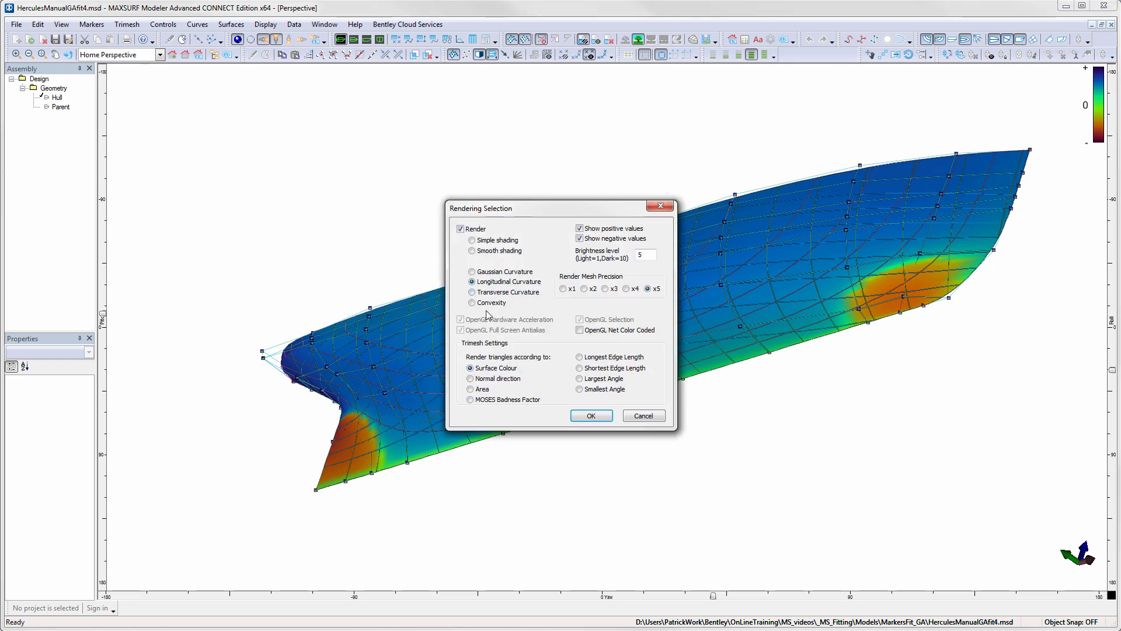
click(479, 252)
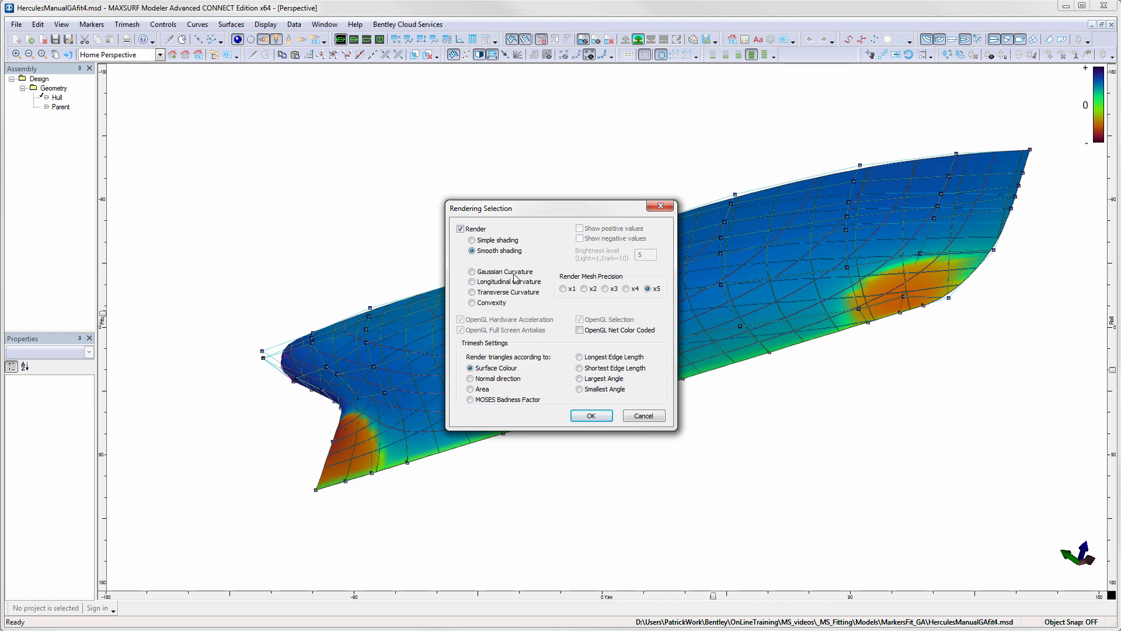
click(593, 415)
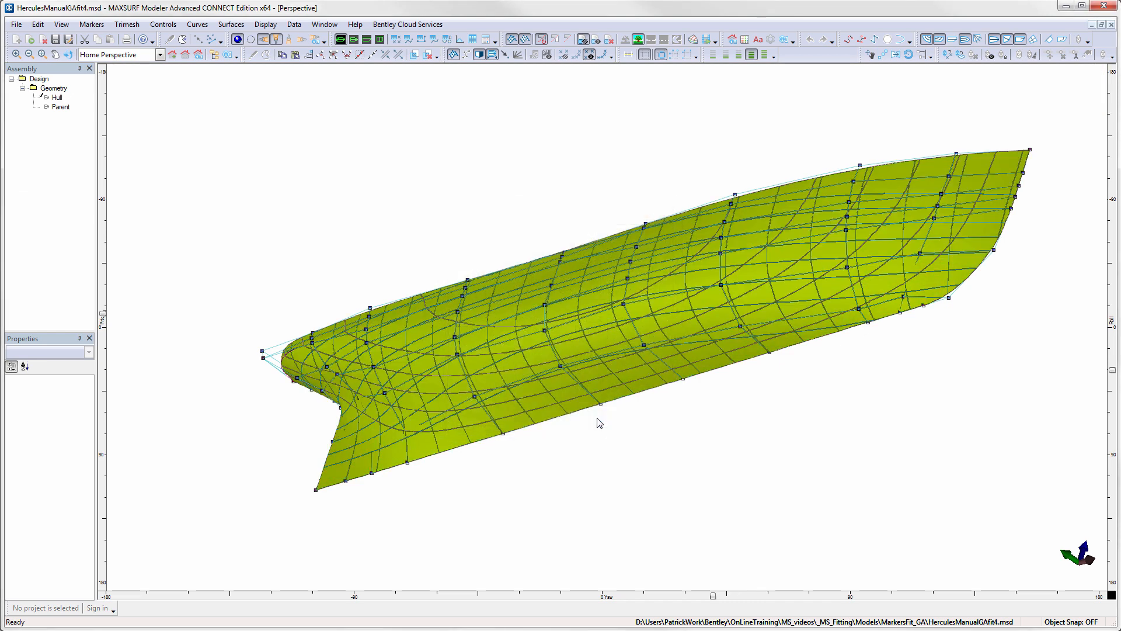
- Set the color of the Parent surface to red
click(61, 108)
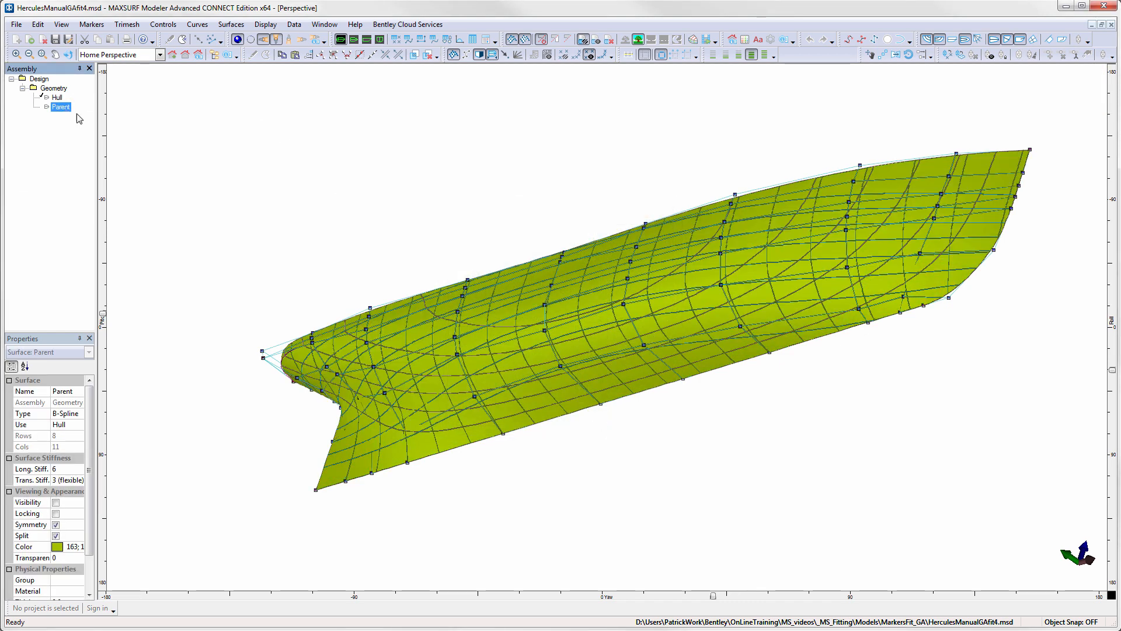
click(72, 547)
click(79, 547)
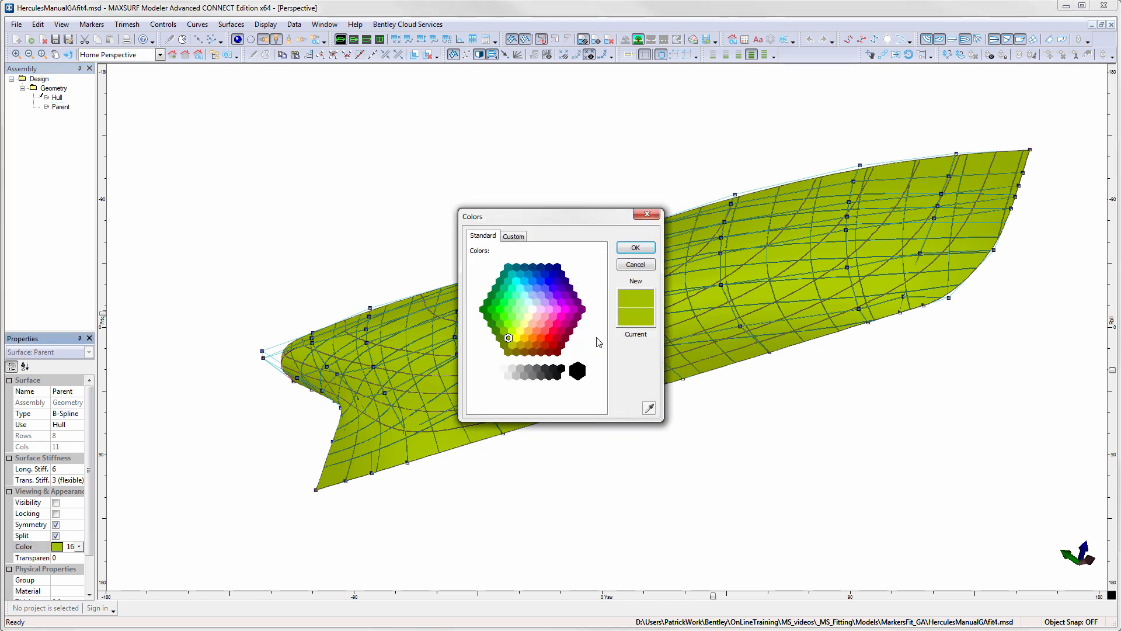
click(549, 339)
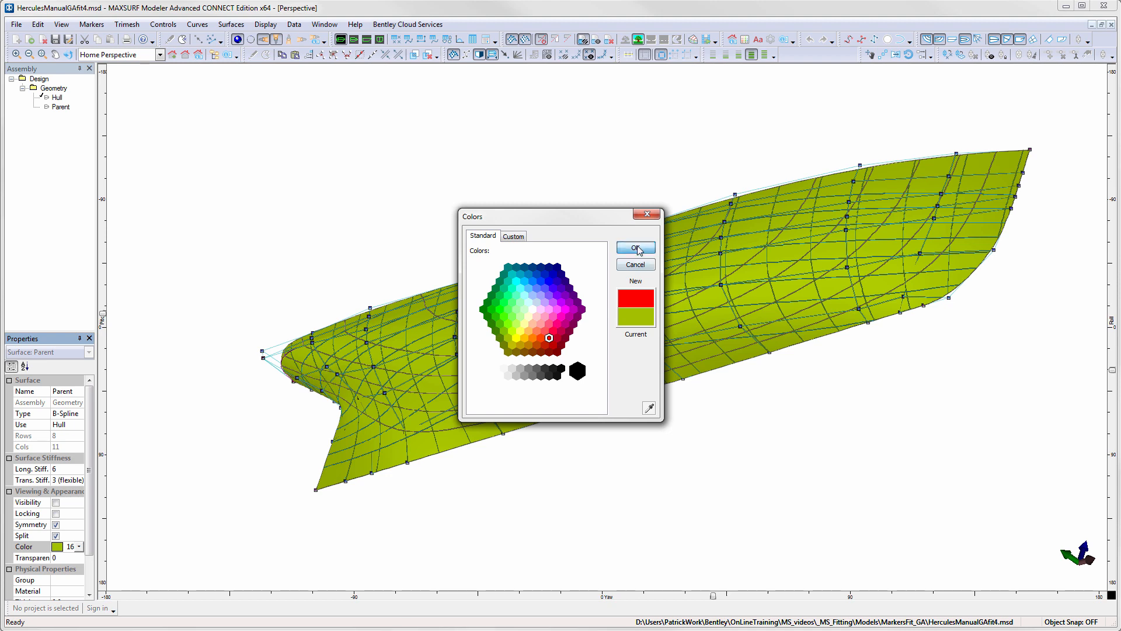
click(636, 249)
- Show the Parent surface together with the fitted Hull to compare the two rendered shapes in perspective
right_click(61, 107)
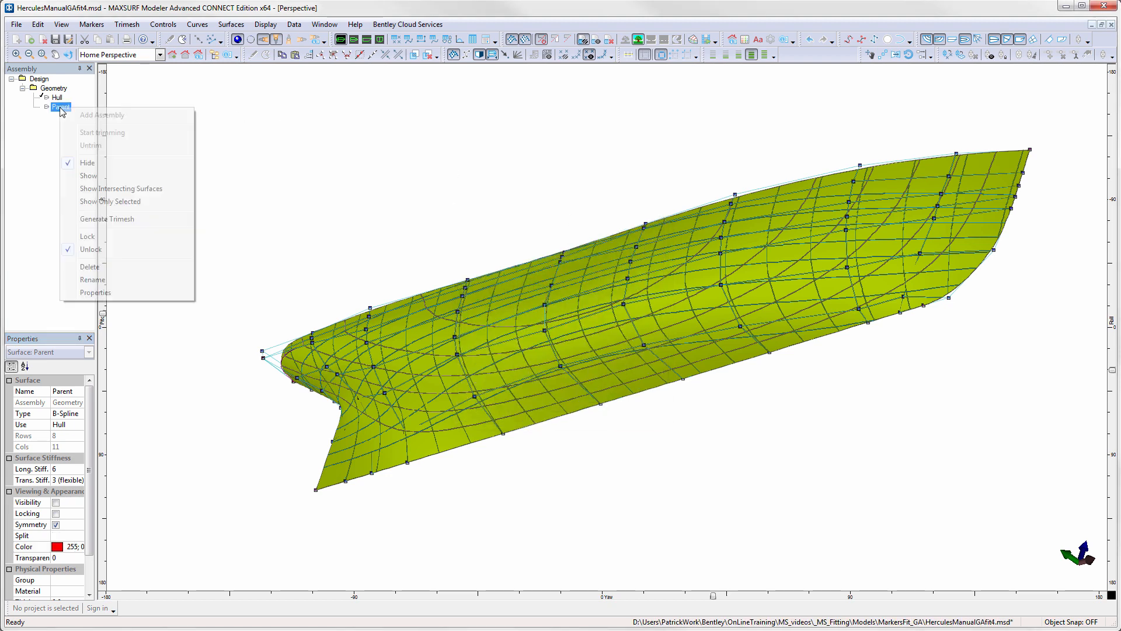
click(88, 176)
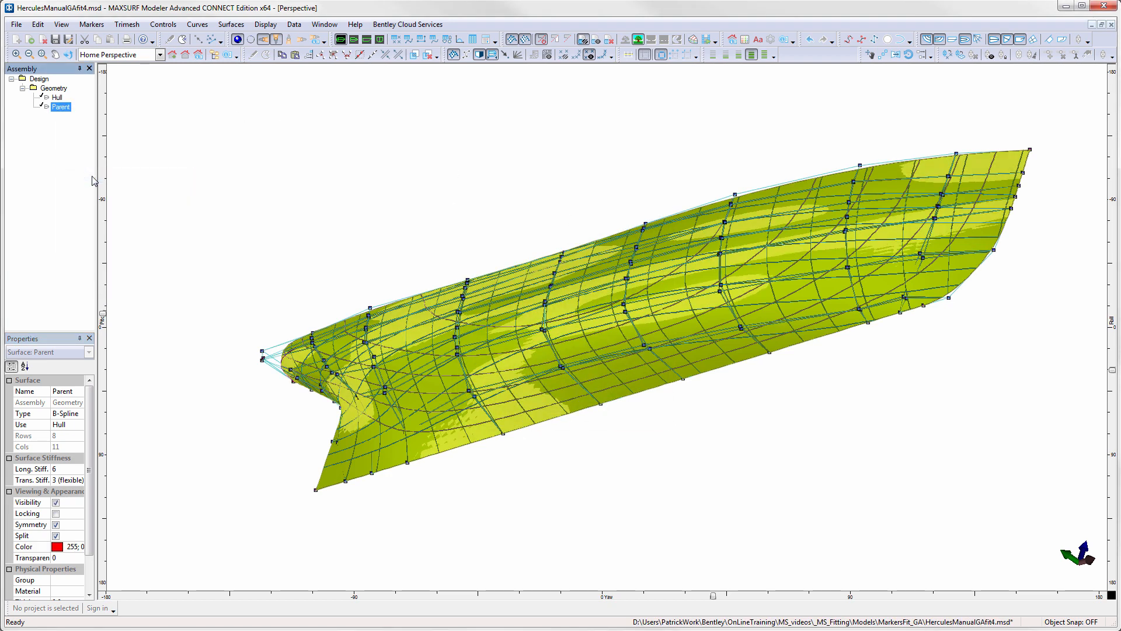
click(257, 199)
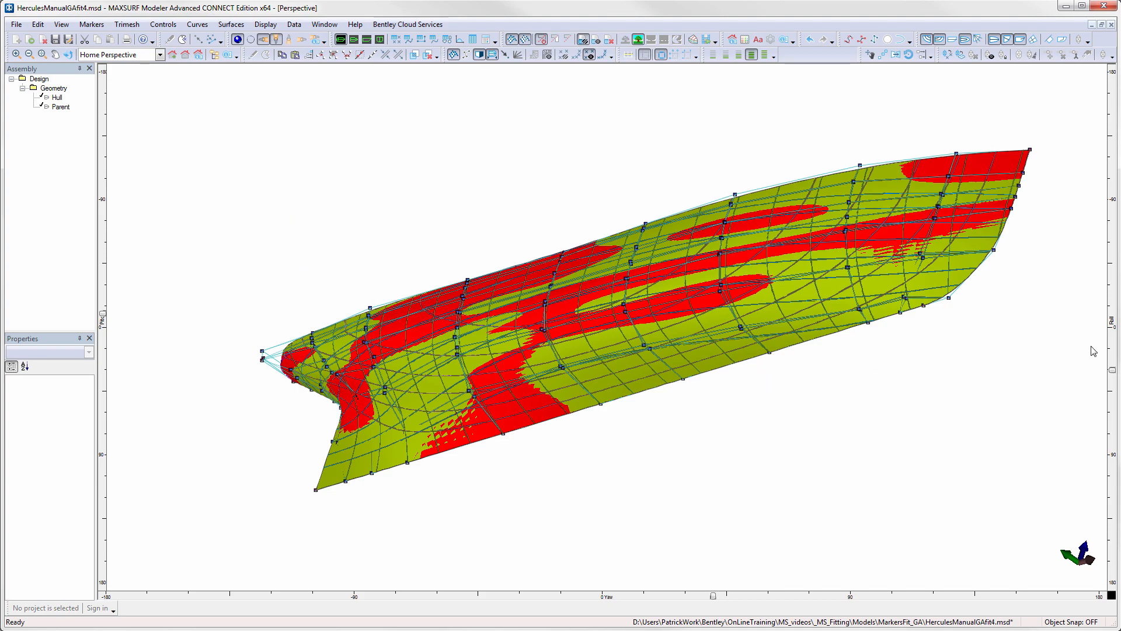
mouse_move(1113, 372)
mouse_down()
mouse_move(1114, 277)
mouse_move(1113, 377)
mouse_up()
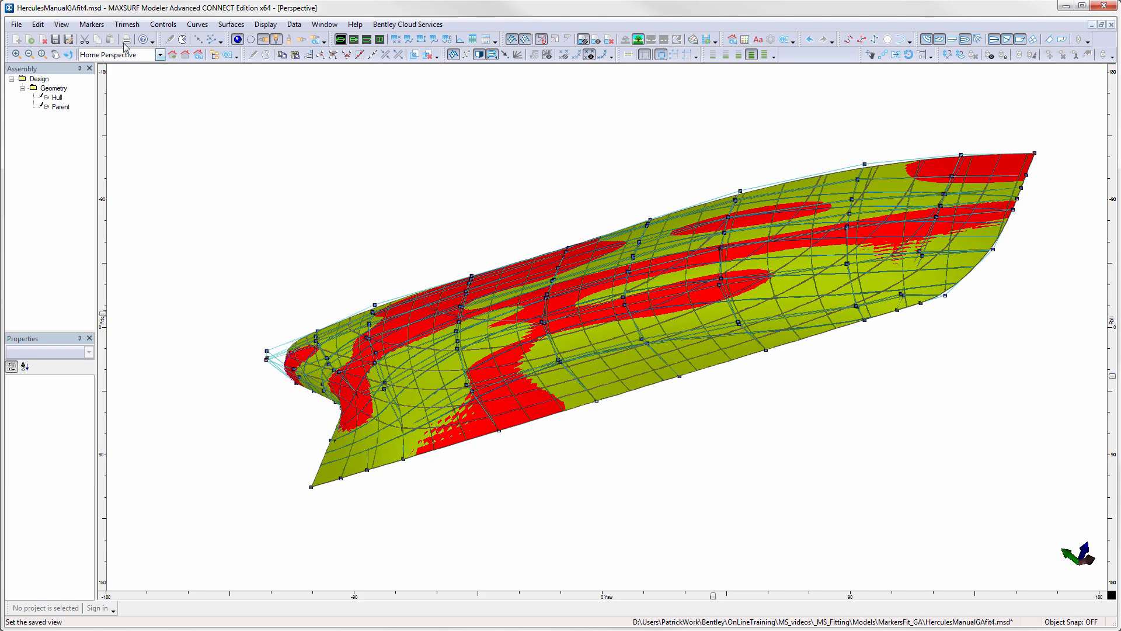
- Set the preferences to use the surface colour for drawing other contours
click(37, 24)
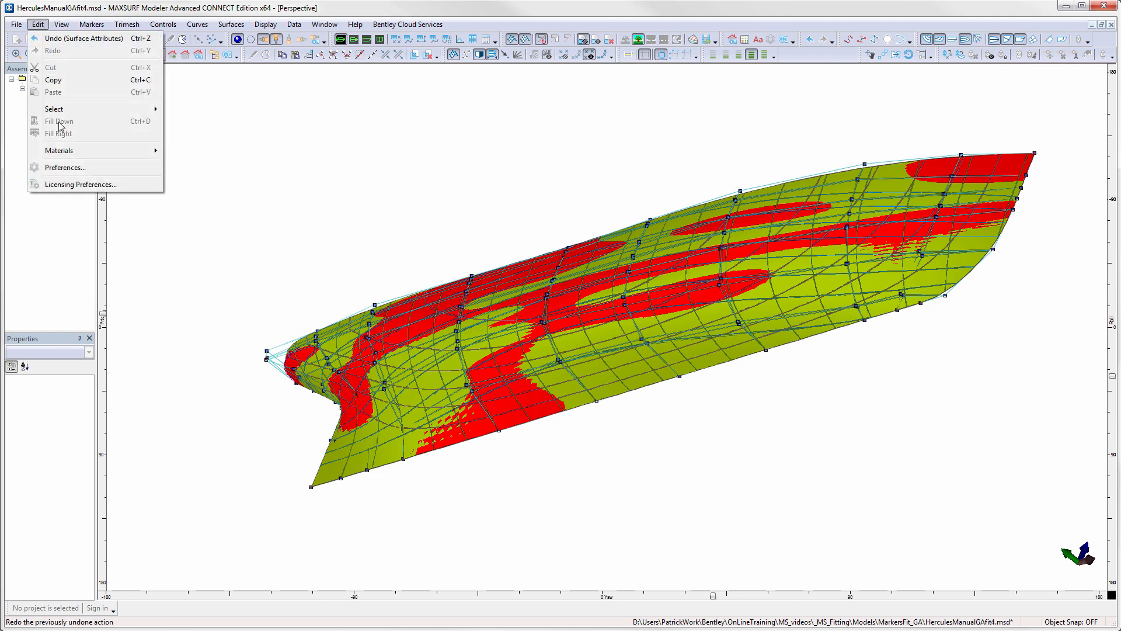
click(70, 168)
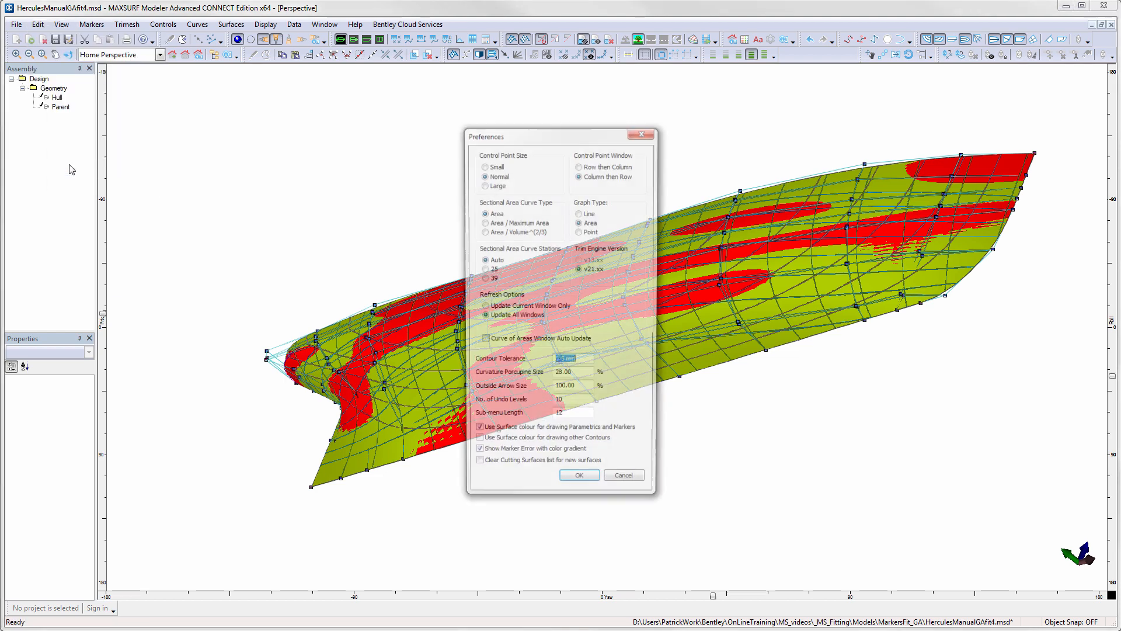
click(500, 446)
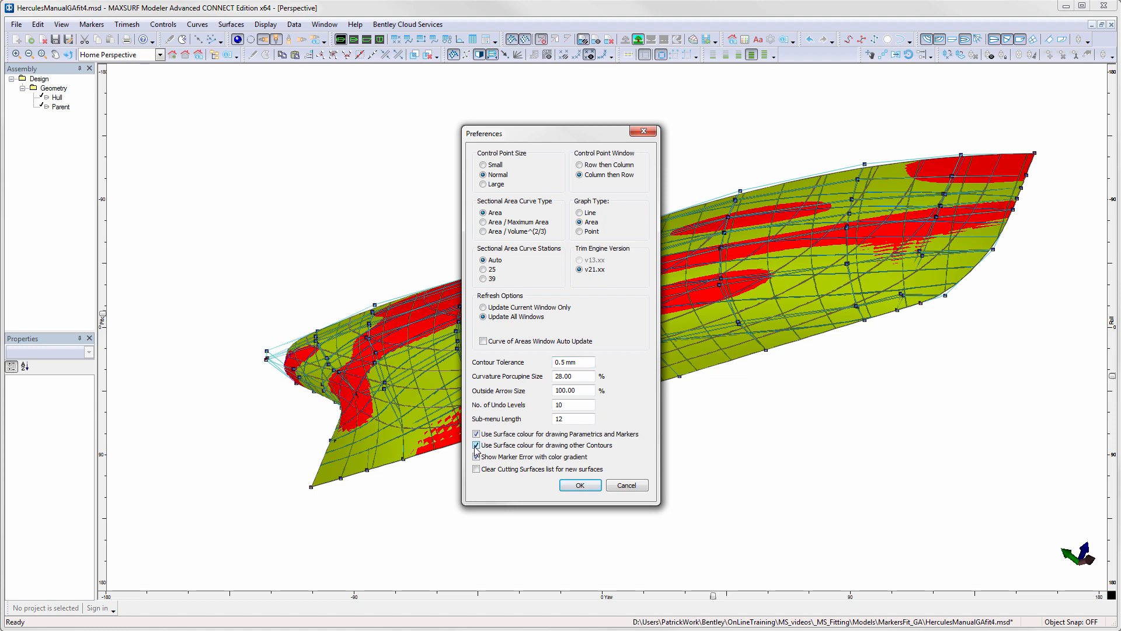
click(585, 486)
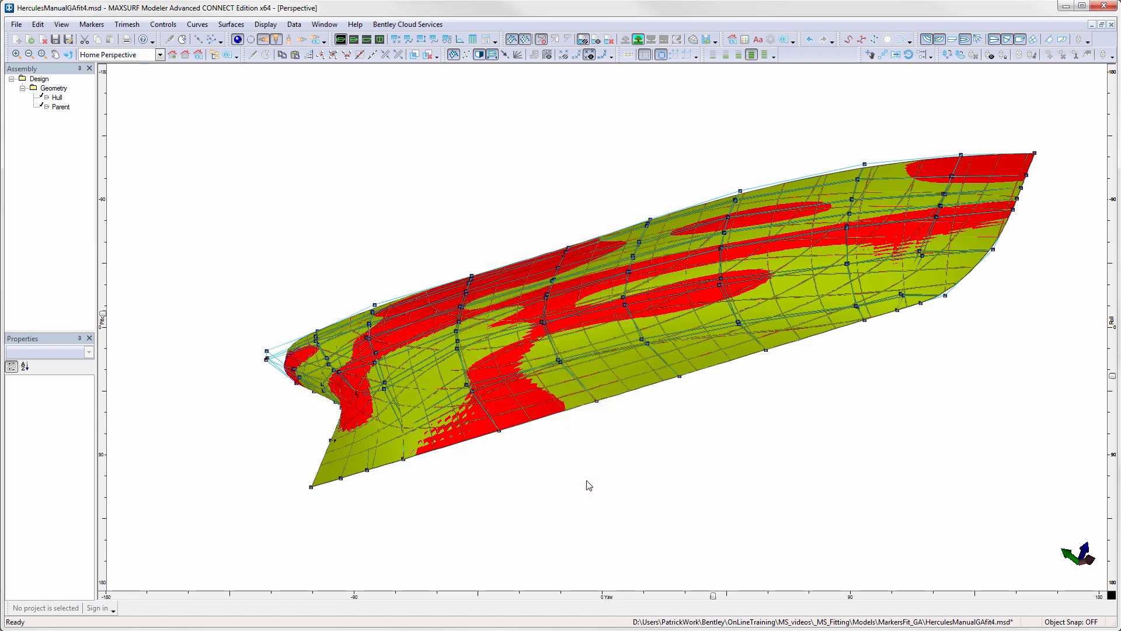
- Compare the contours of the Hull and Parent surfaces in the Body Plan, Profile and Plan views
click(379, 39)
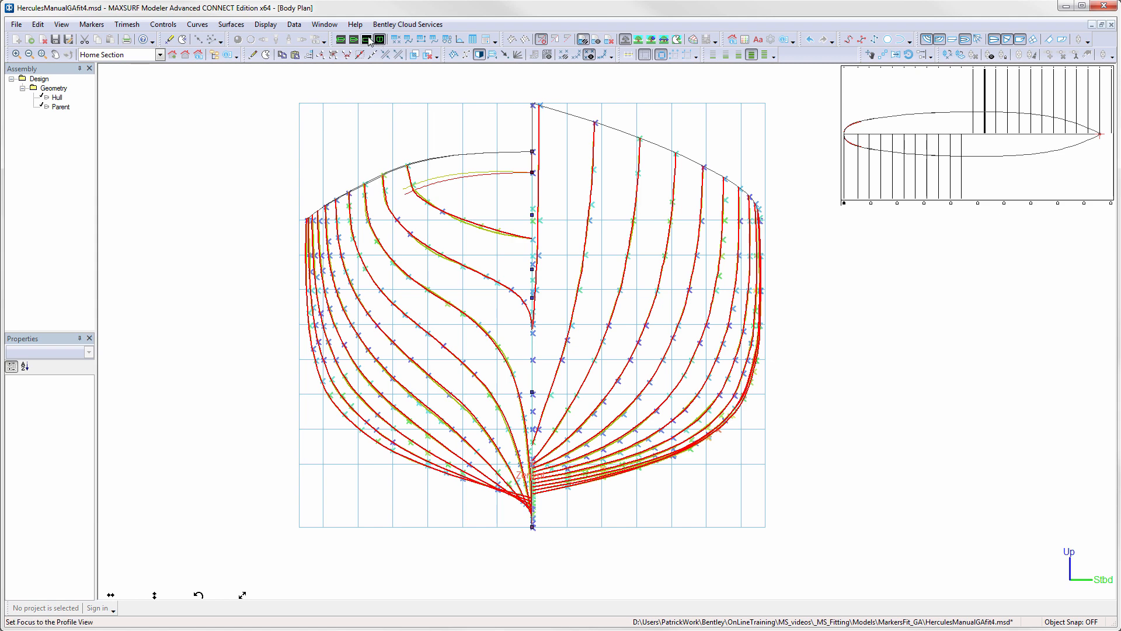
click(367, 40)
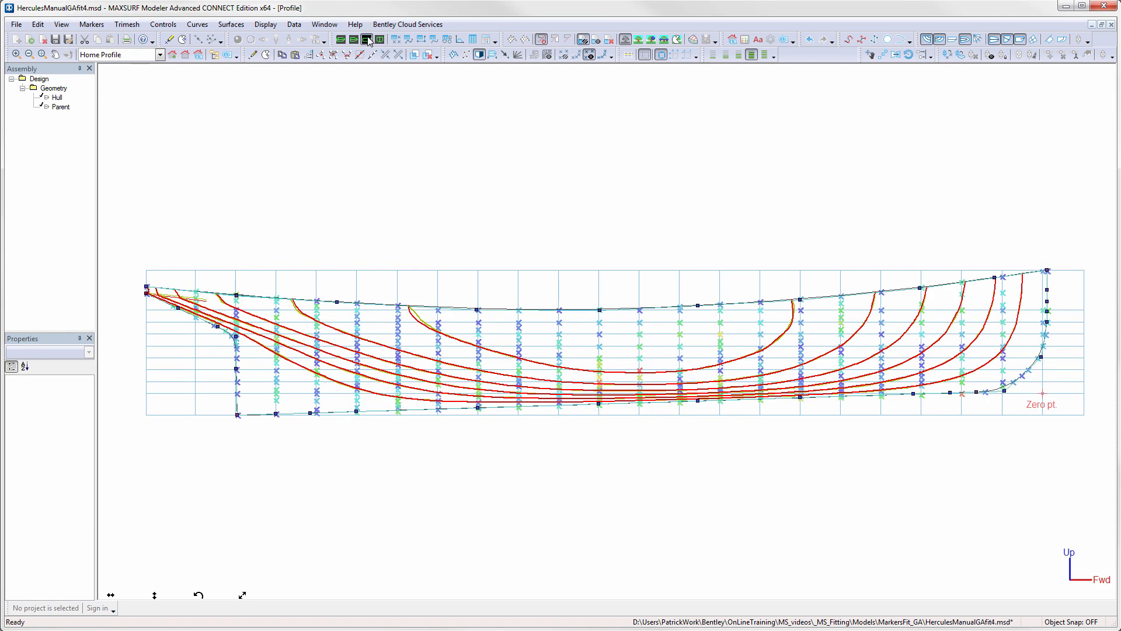
click(354, 40)
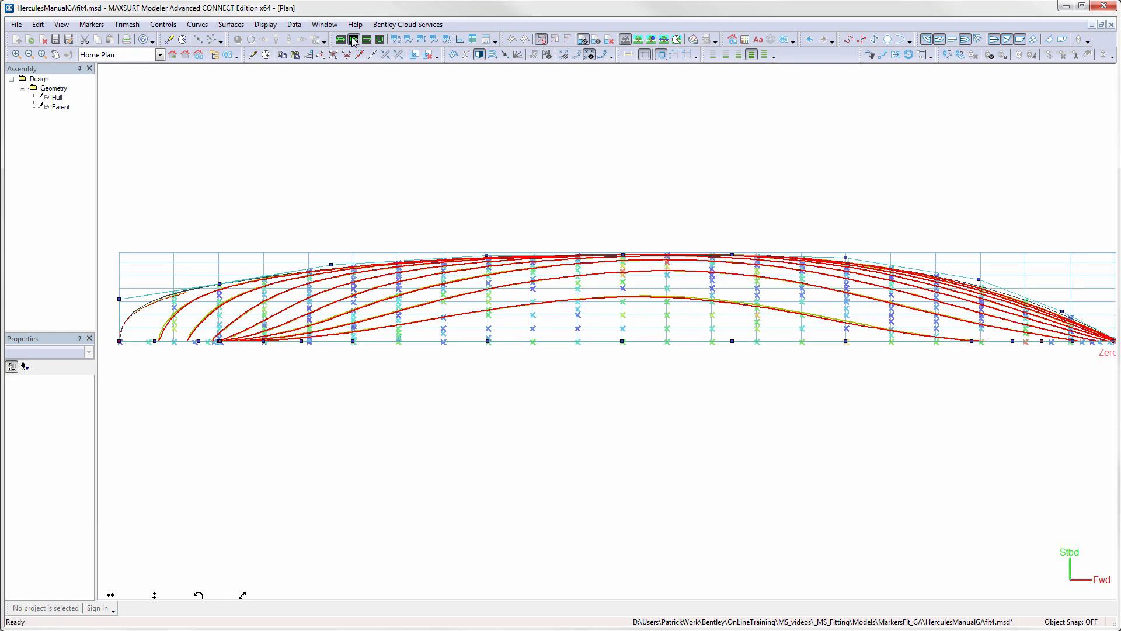
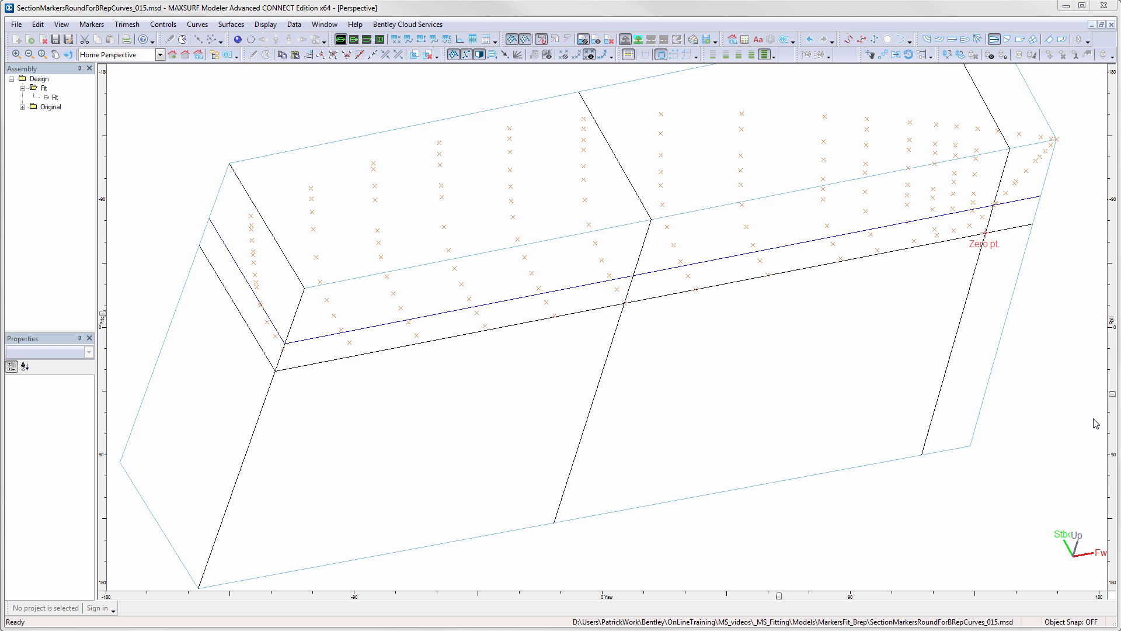
- Show the Fit surface of the Fit assembly together with the markers in the perspective view
click(966, 372)
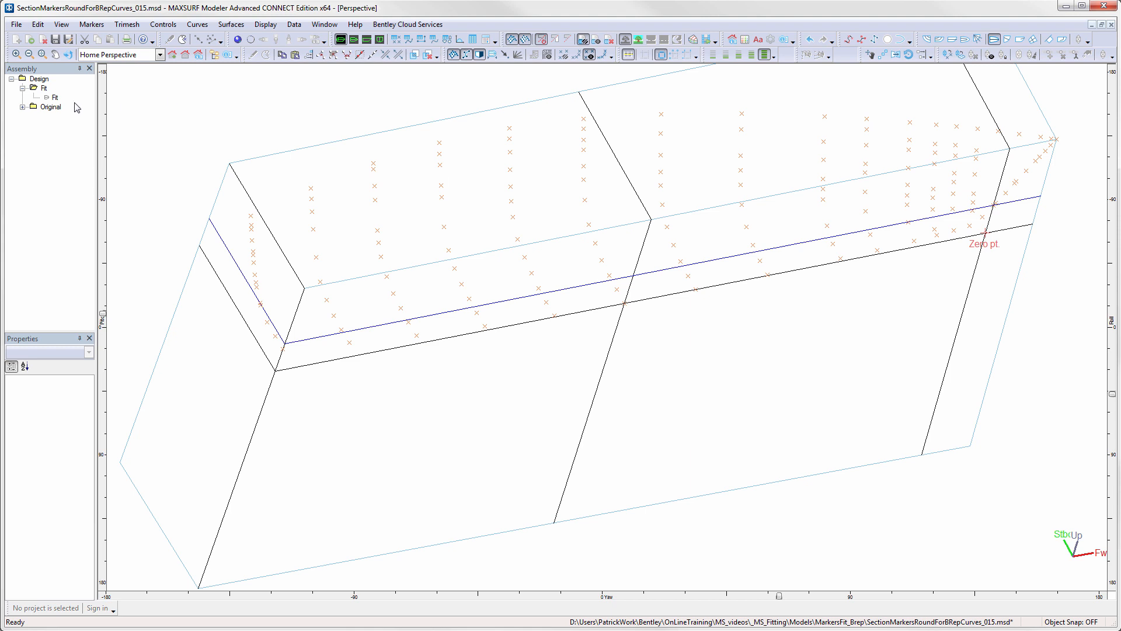
right_click(46, 96)
click(88, 167)
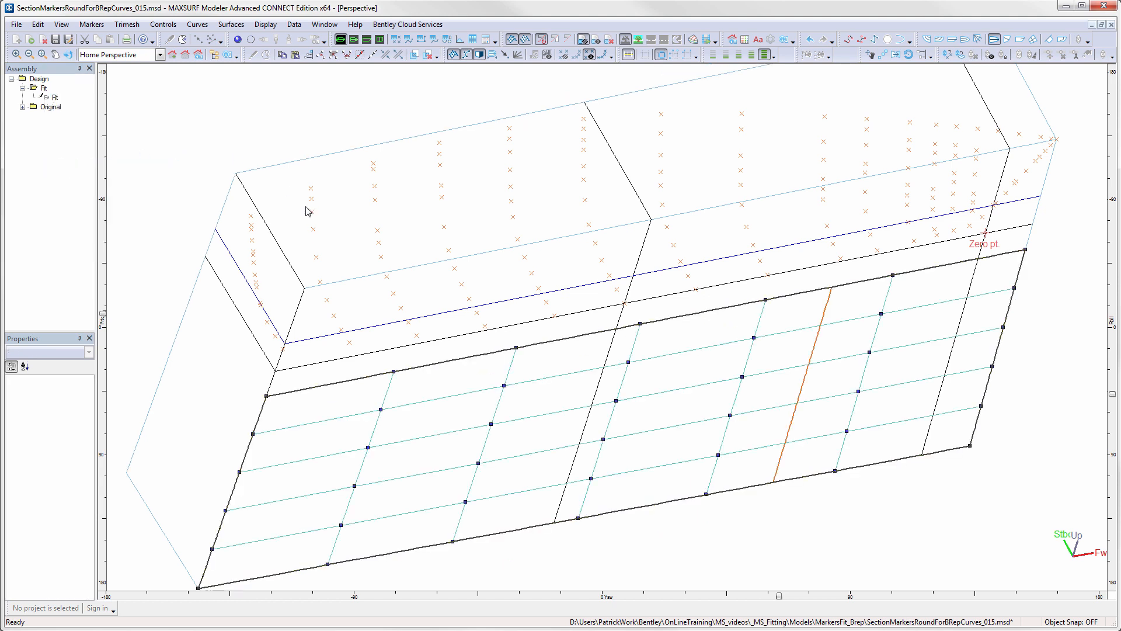
- Fit the surface's upper edge to the topmost markers from transom to bow, letting its corner points move and sorting by nearest neighbour
click(252, 216)
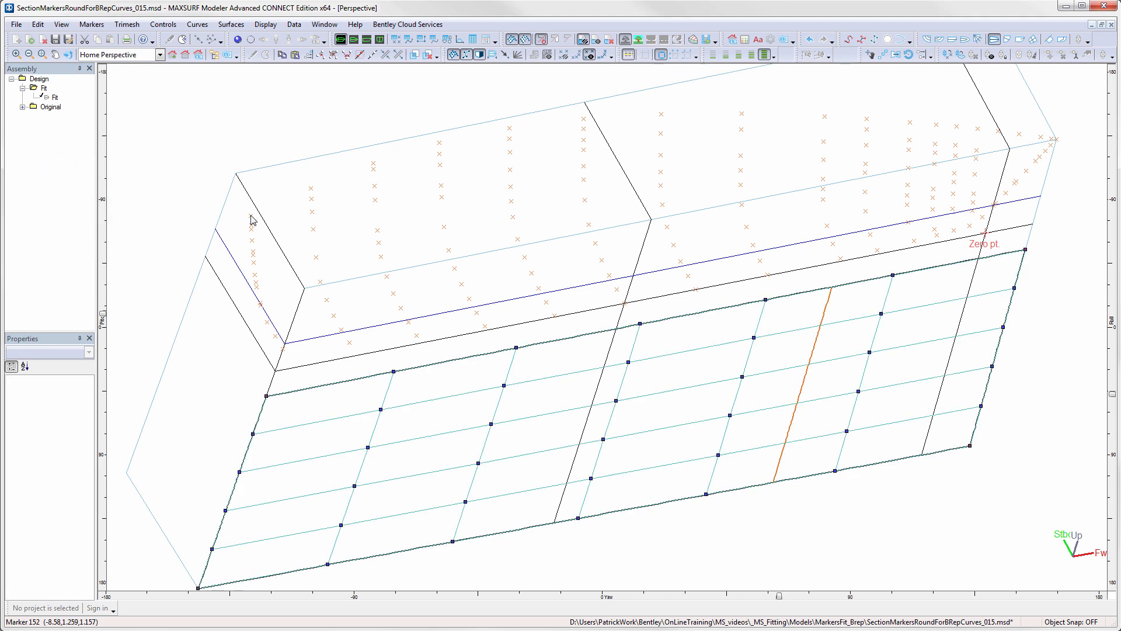
shift+click(311, 188)
shift+click(374, 164)
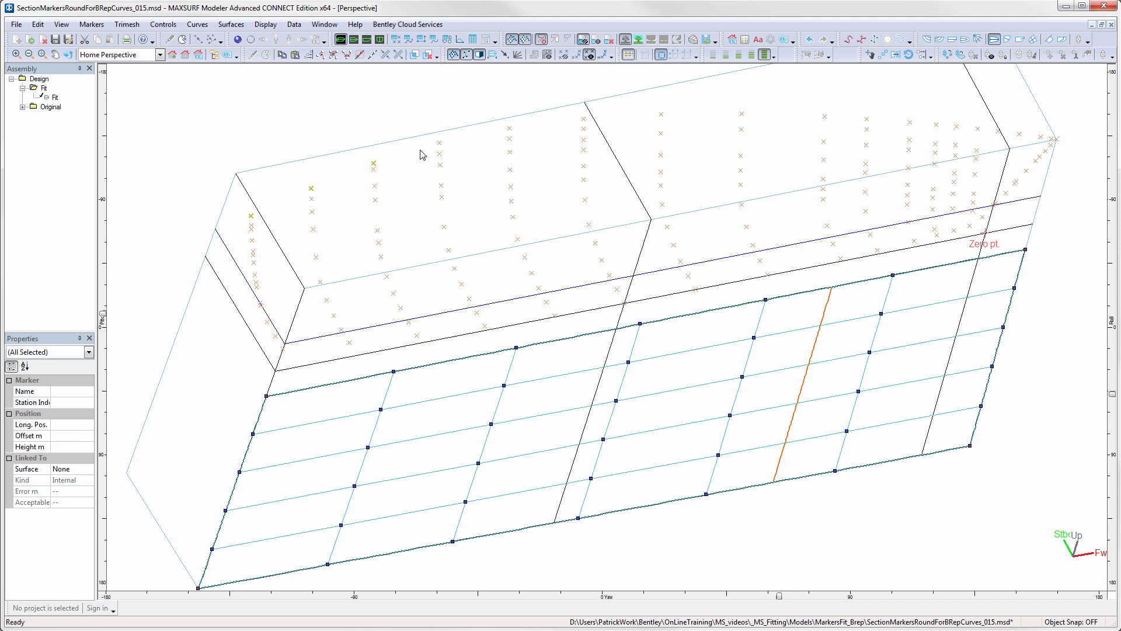
shift+click(440, 143)
shift+click(510, 129)
shift+click(584, 119)
shift+click(661, 115)
shift+click(742, 114)
shift+click(825, 116)
shift+click(867, 119)
shift+click(910, 123)
shift+click(936, 125)
shift+click(956, 127)
shift+click(978, 129)
shift+click(999, 131)
shift+click(1019, 134)
shift+click(1041, 137)
shift+click(1055, 139)
click(641, 324)
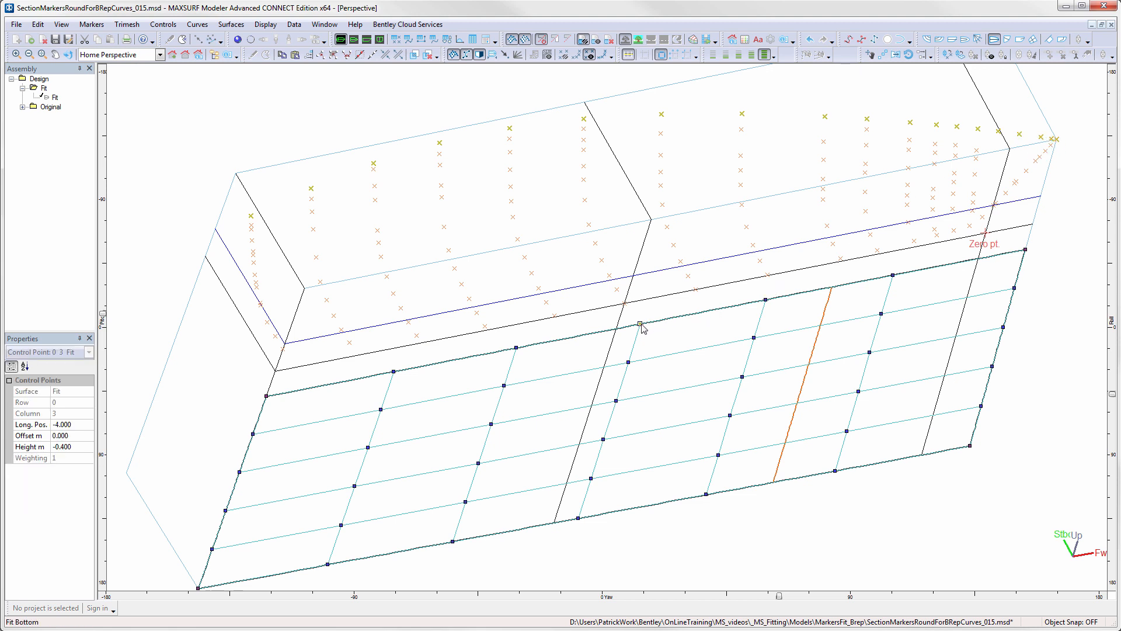
click(93, 26)
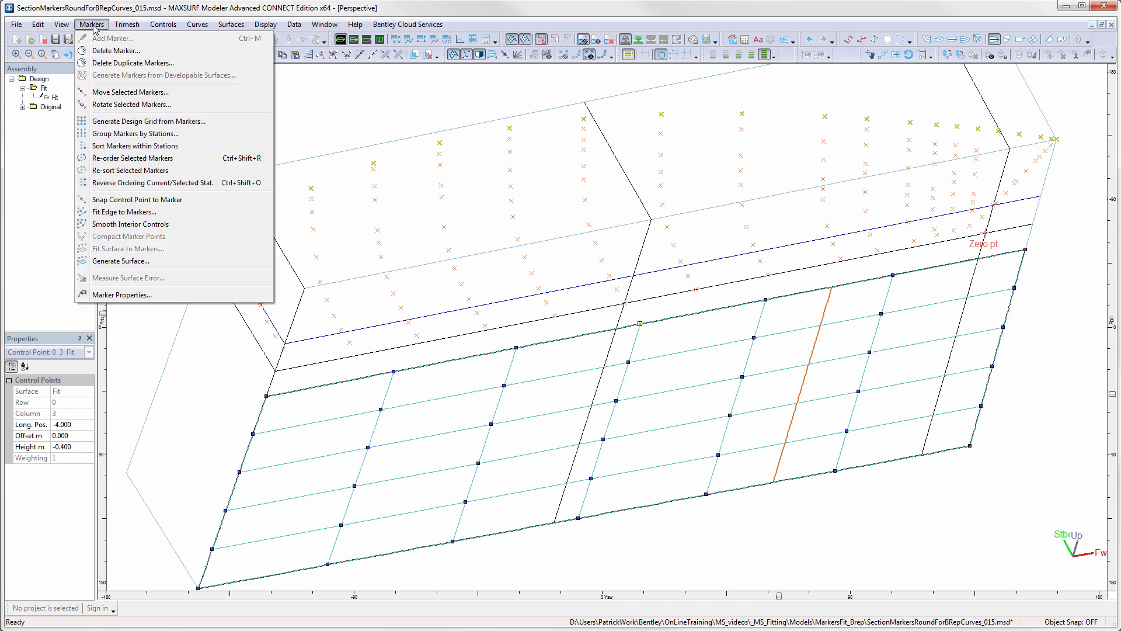
click(123, 213)
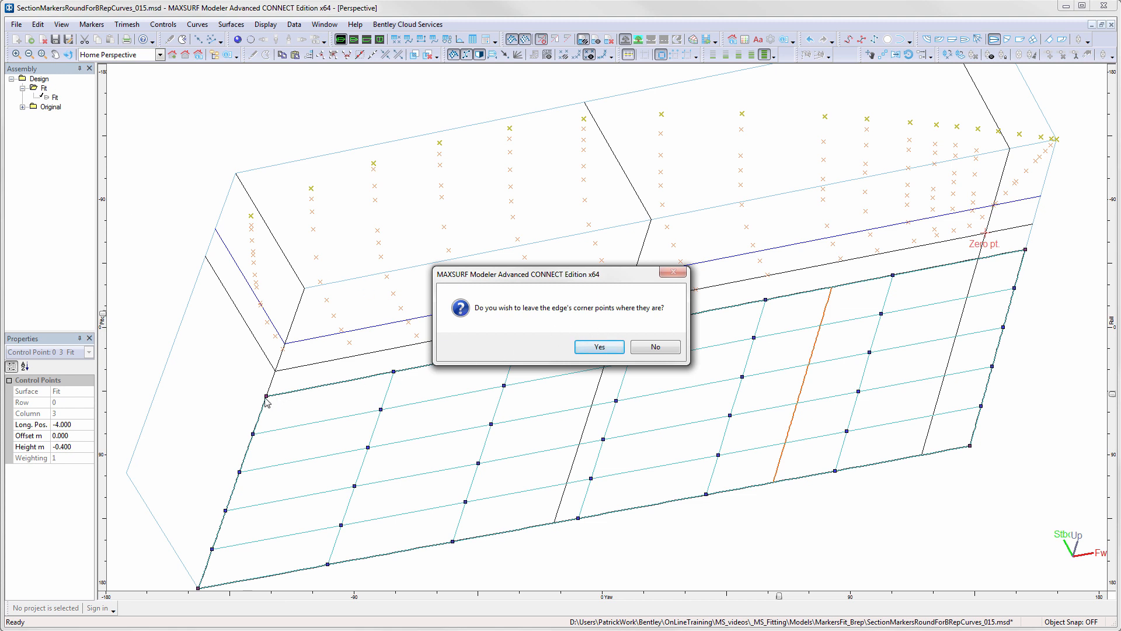
click(650, 349)
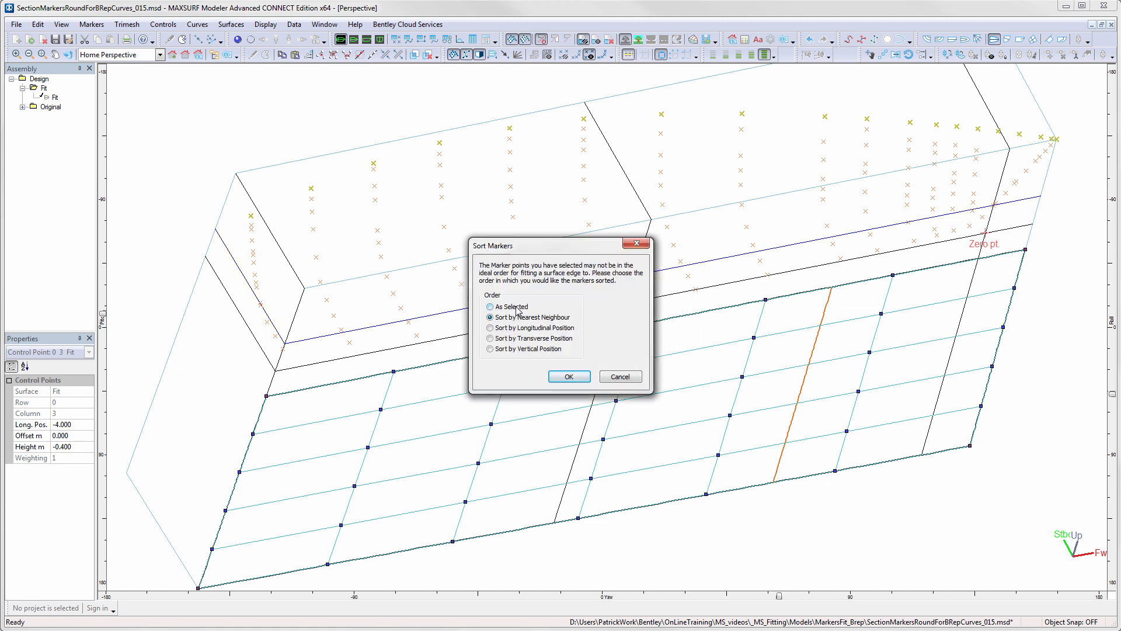
click(563, 377)
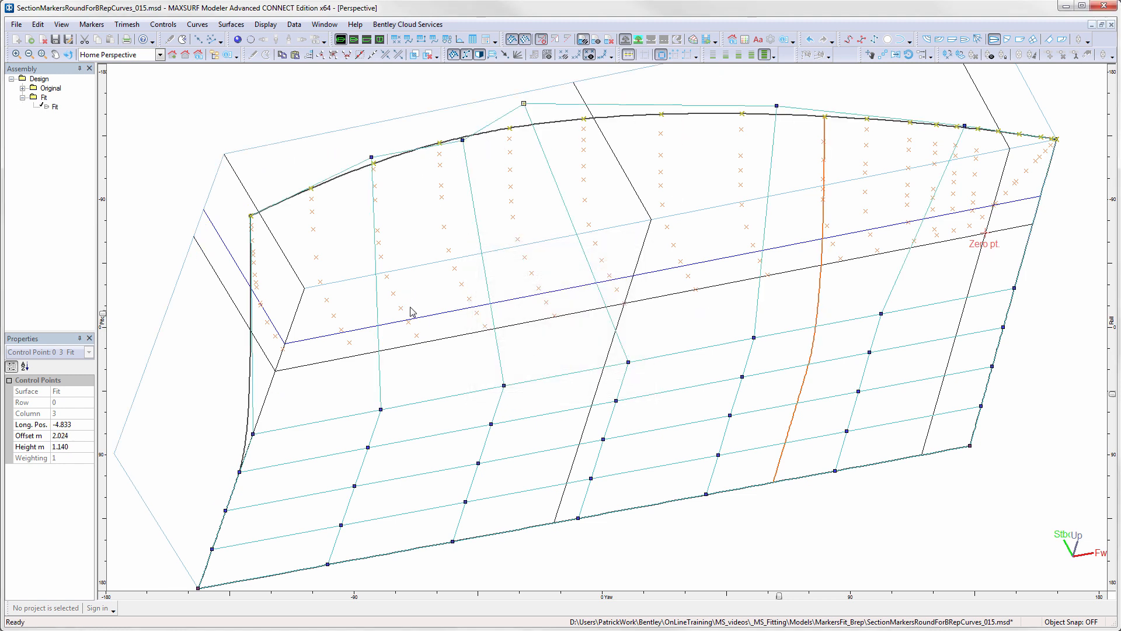
- Fit the surface's lower edge to the centreline bottom markers, letting its corner points move and sorting by nearest neighbour
click(283, 349)
shift+click(349, 343)
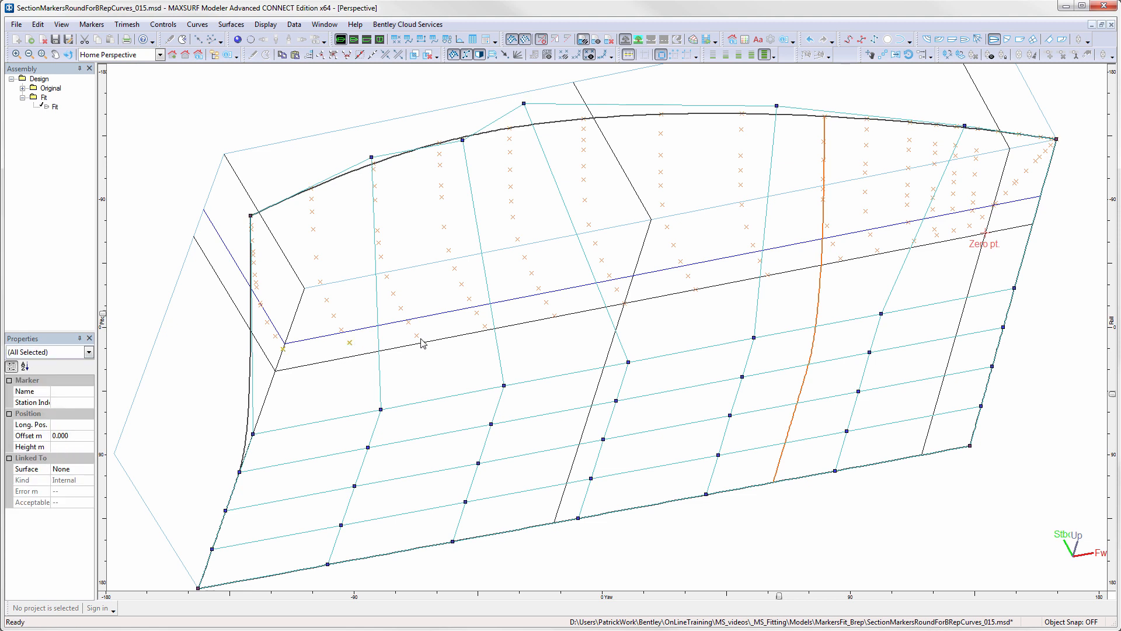
shift+click(417, 335)
shift+click(485, 326)
shift+click(554, 315)
shift+click(625, 304)
shift+click(697, 289)
shift+click(769, 274)
shift+click(840, 258)
shift+click(878, 250)
shift+click(914, 241)
shift+click(937, 235)
shift+click(955, 230)
shift+click(894, 460)
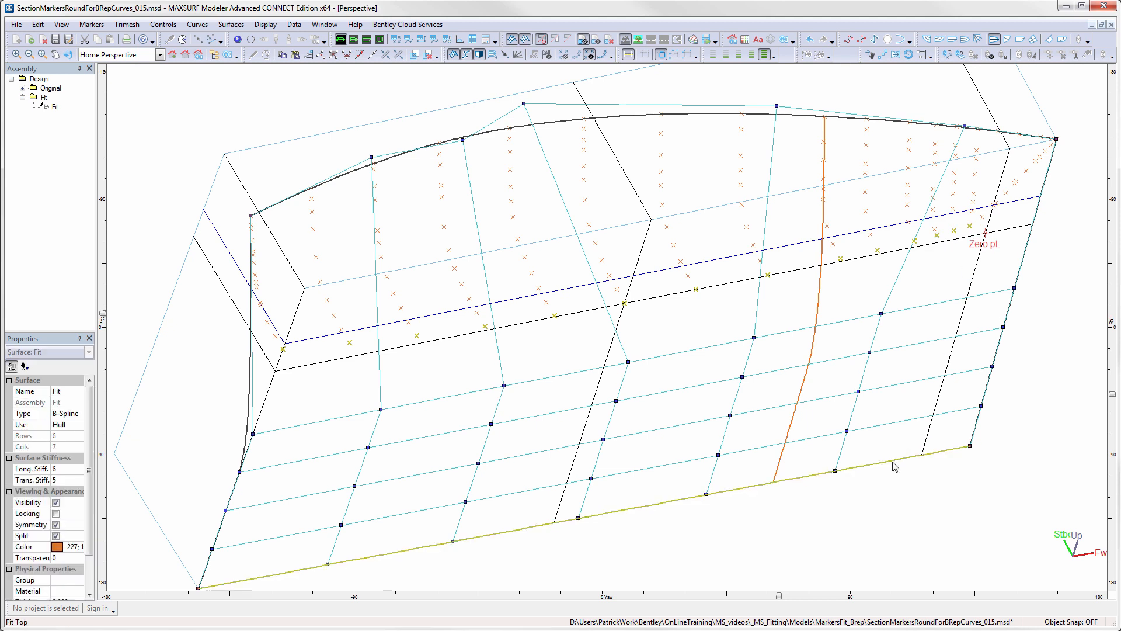
click(92, 24)
click(120, 212)
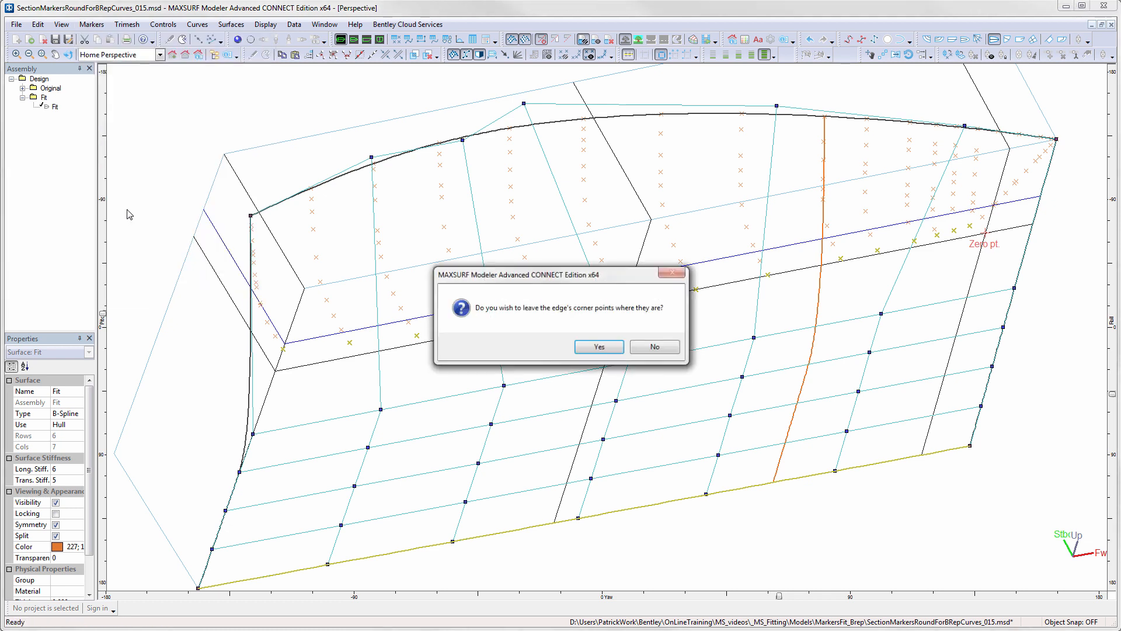
click(674, 352)
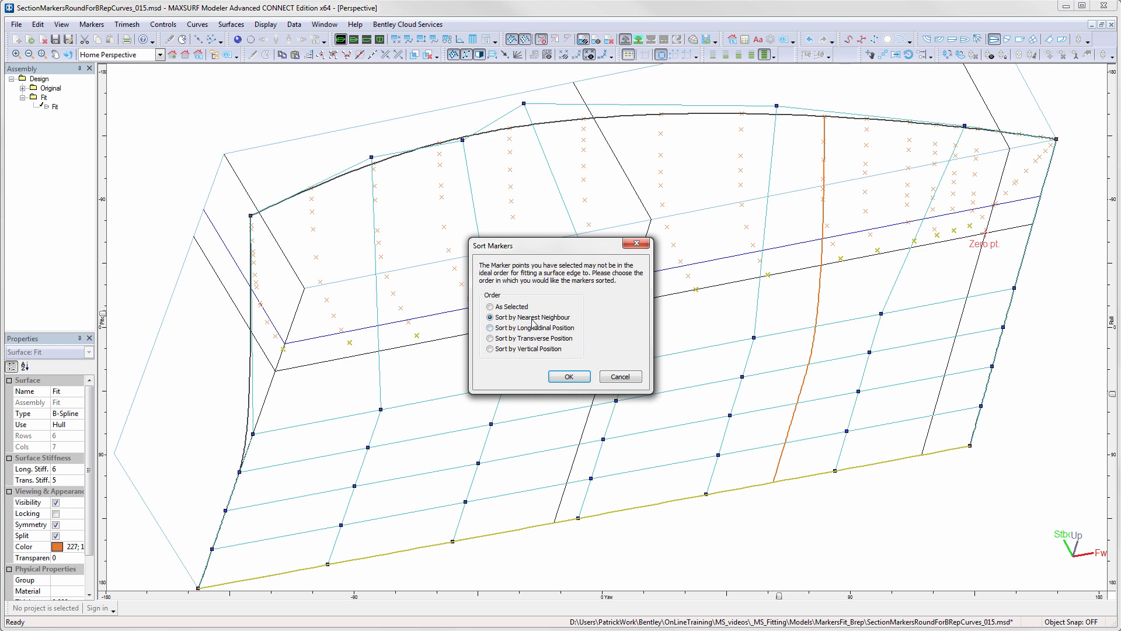
click(568, 376)
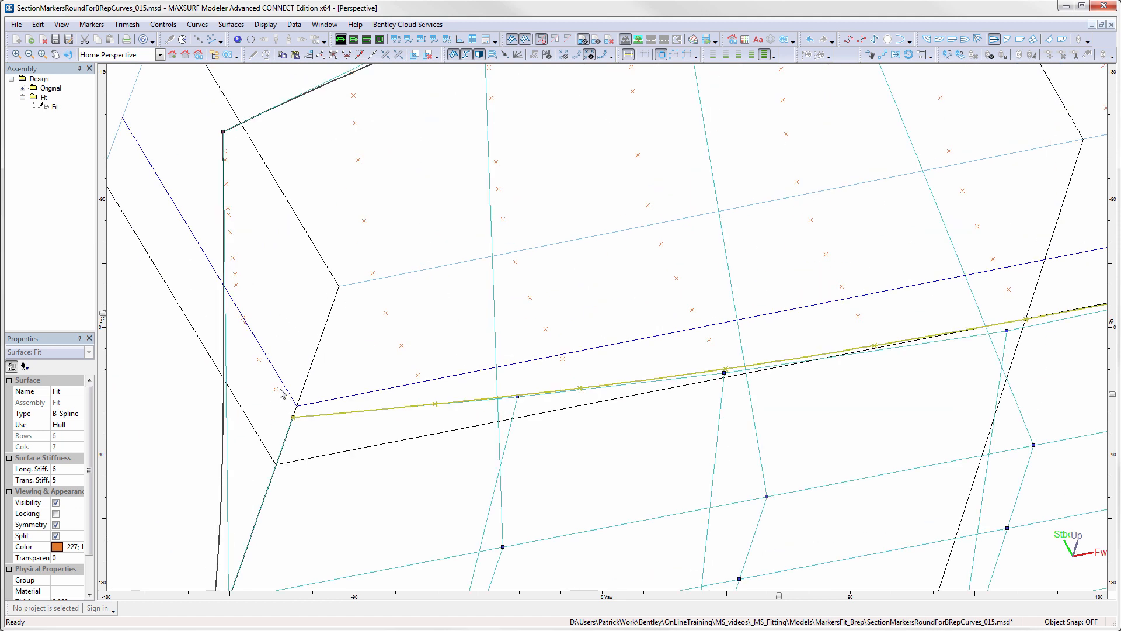
- Fit the surface's aft edge to the transom markers from bottom to top, keeping the corner points fixed and the markers ordered as selected
click(276, 390)
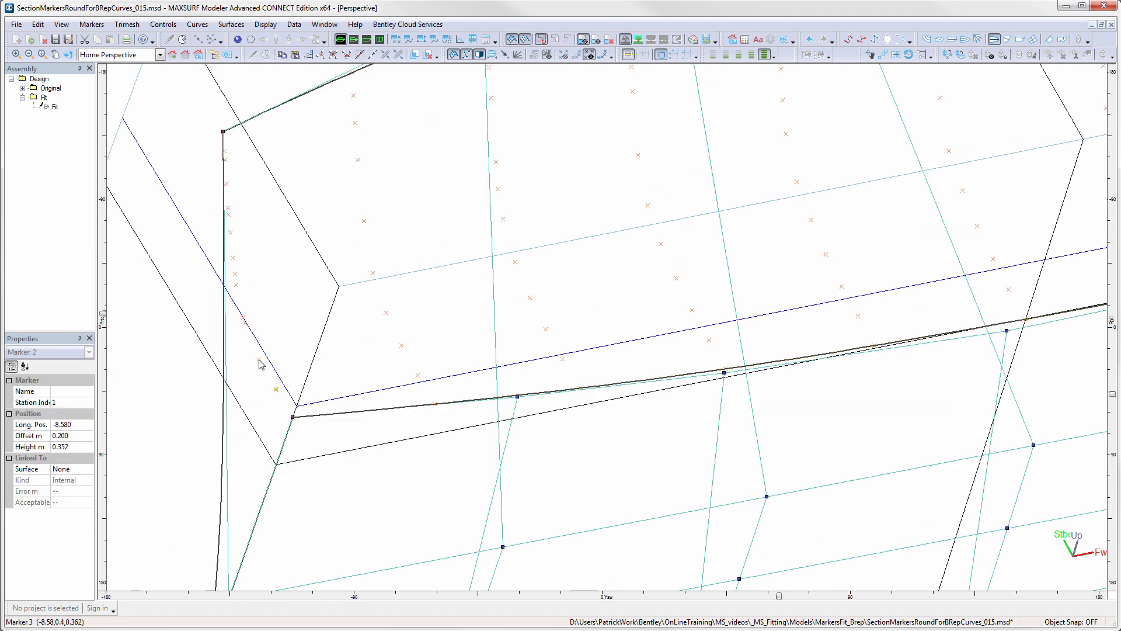
shift+click(258, 360)
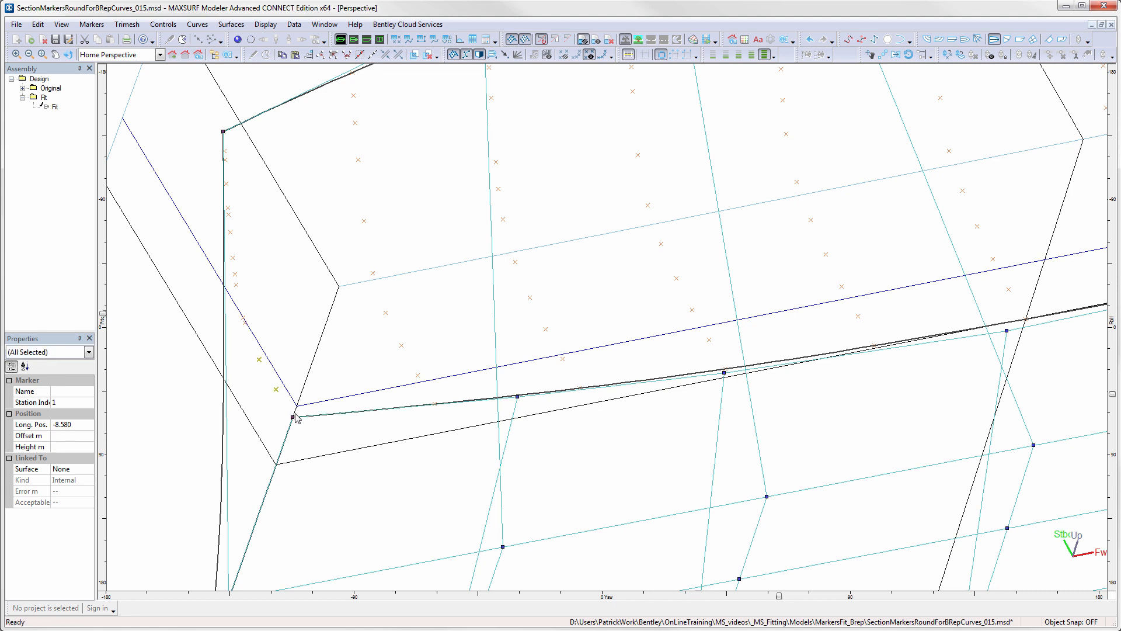
shift+click(245, 320)
shift+click(236, 284)
scroll(240, 273, up, 1)
shift+click(235, 274)
shift+click(232, 256)
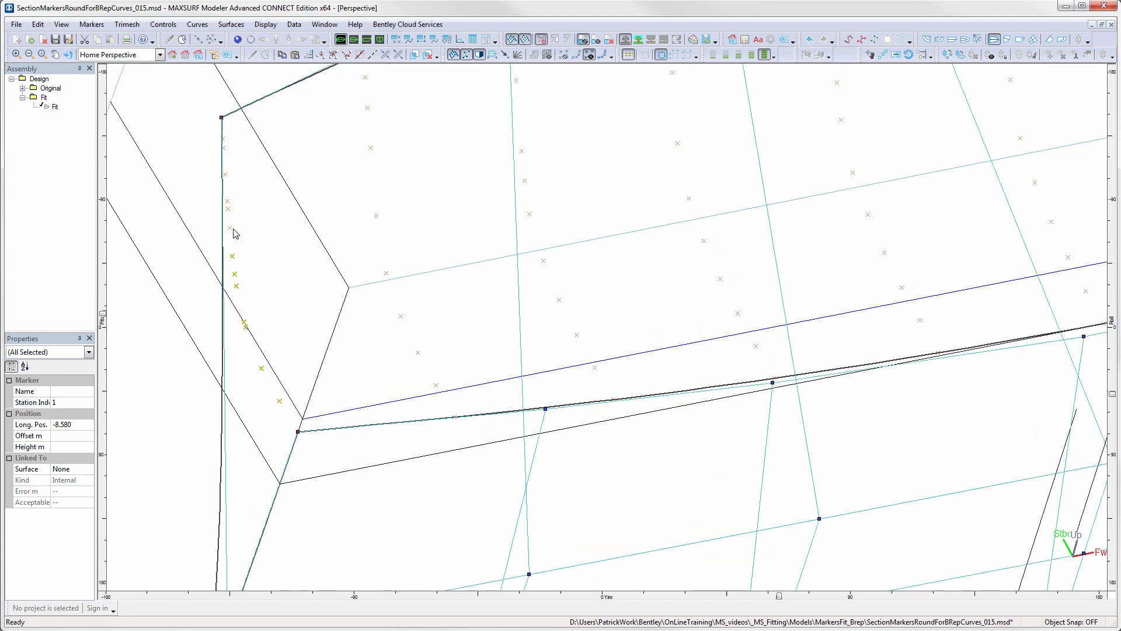
shift+click(230, 228)
shift+click(228, 209)
shift+click(228, 201)
shift+click(226, 175)
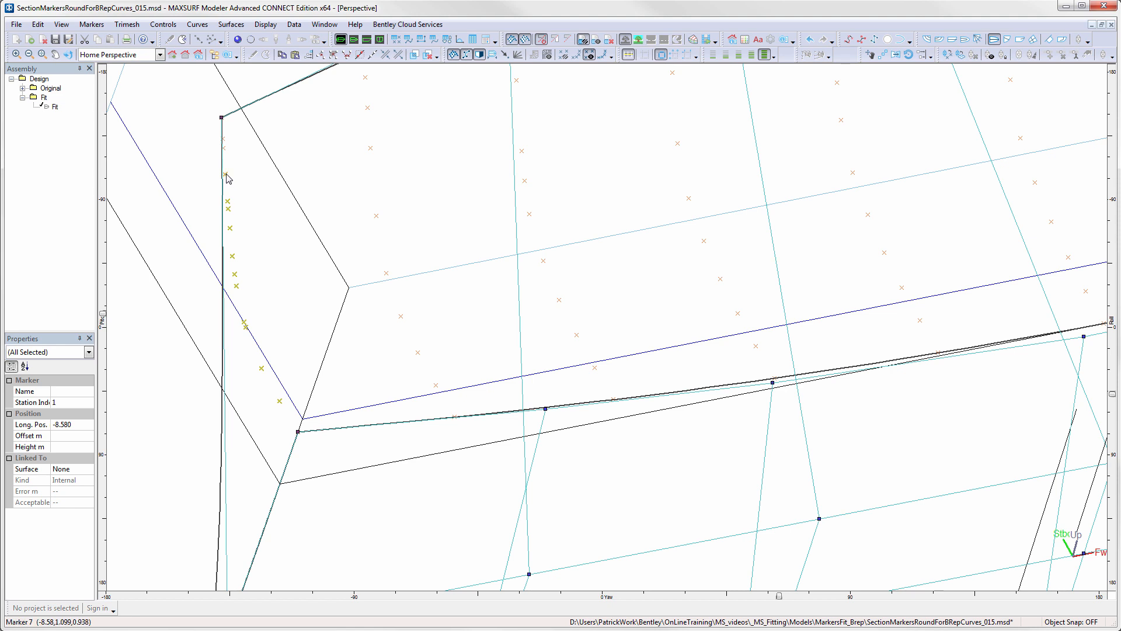
shift+click(226, 143)
click(222, 445)
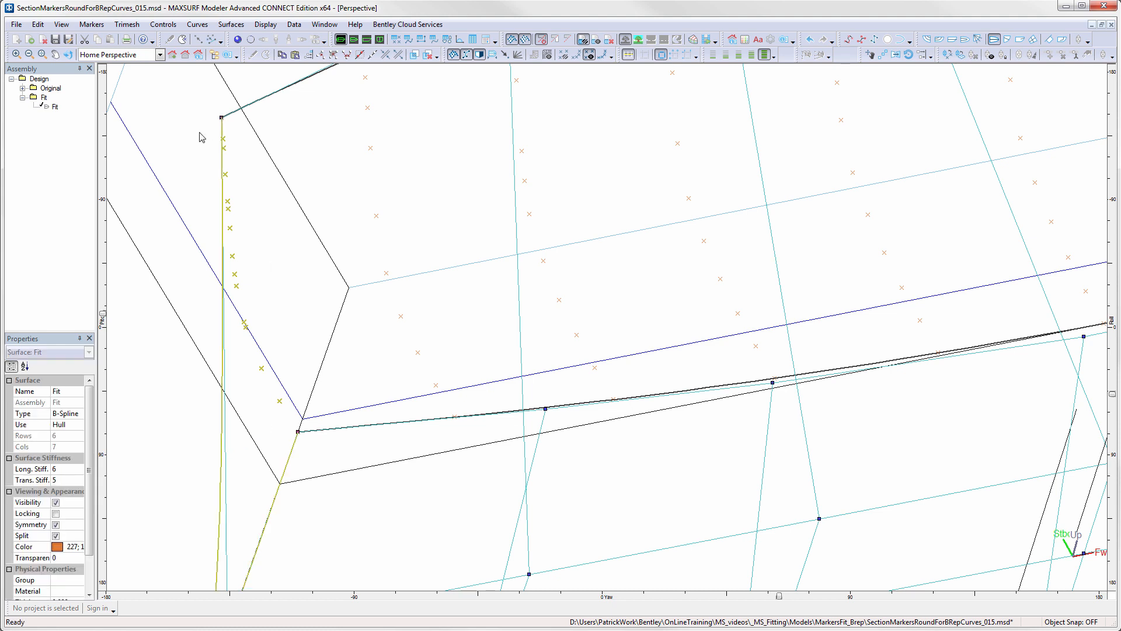
click(91, 25)
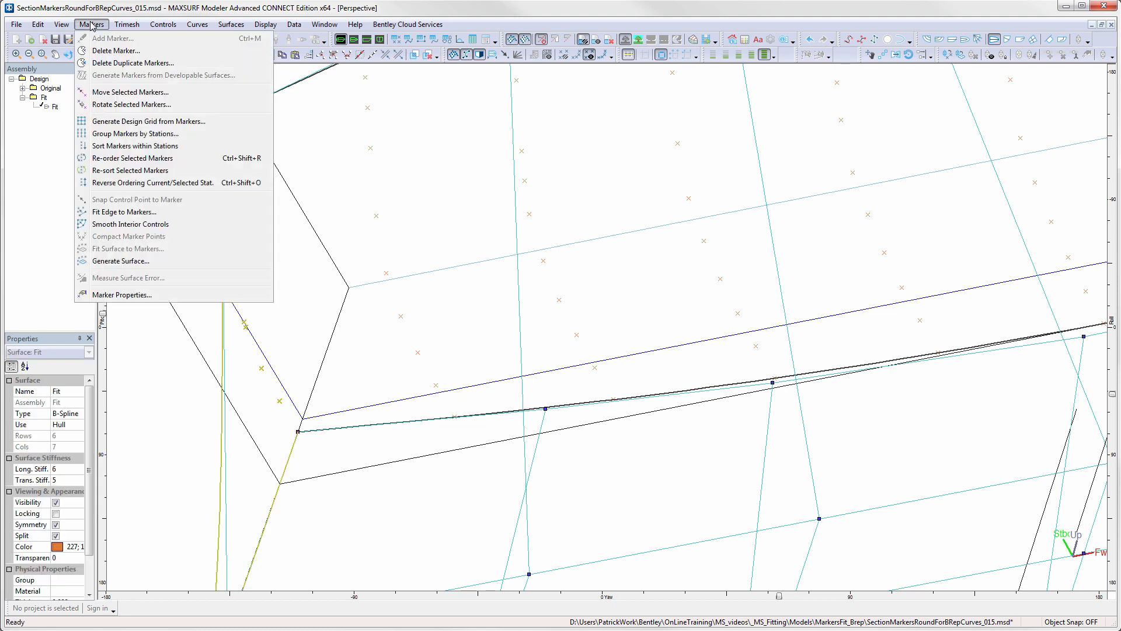
click(125, 212)
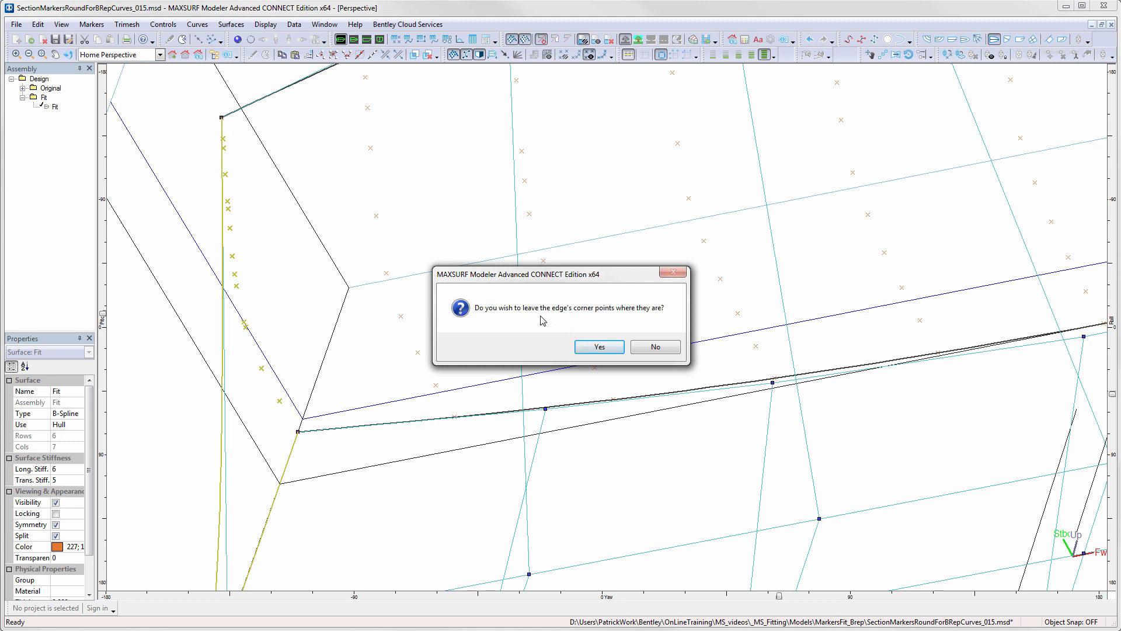
click(600, 347)
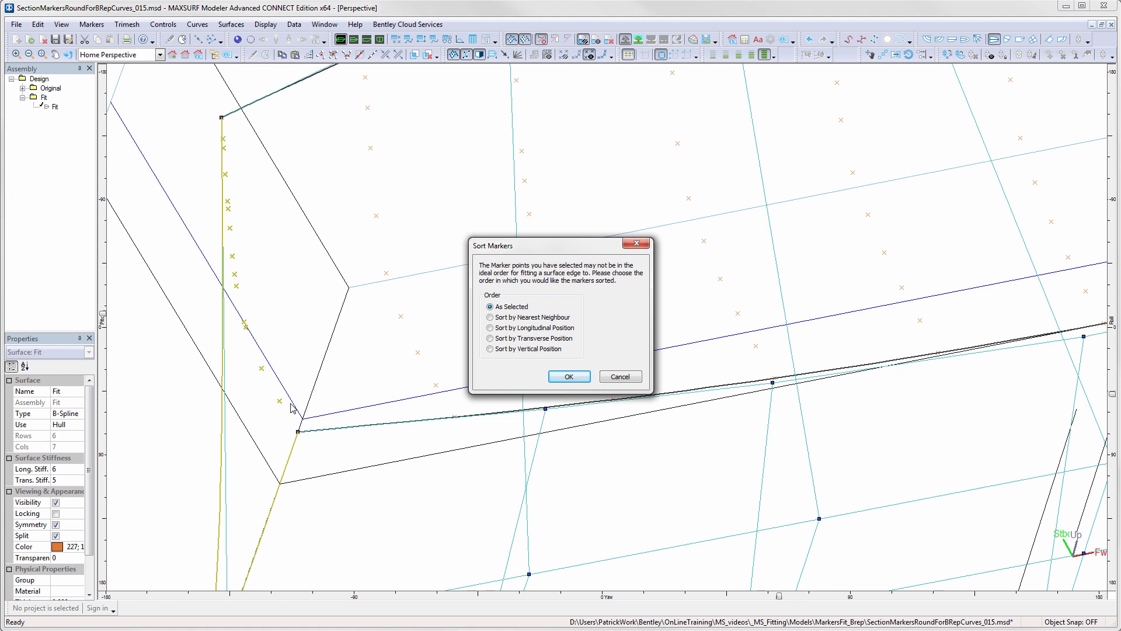
click(570, 375)
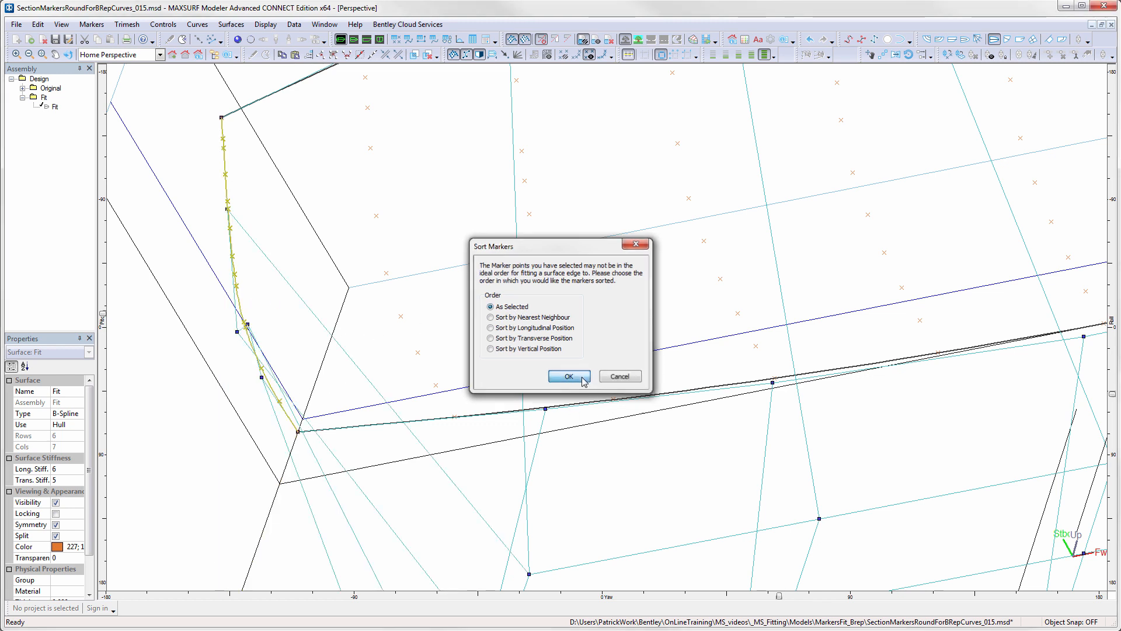
- Fit the surface's forward edge to the stem markers from bottom to top, keeping the corner points fixed and the markers ordered as selected
scroll(706, 409, down, 4)
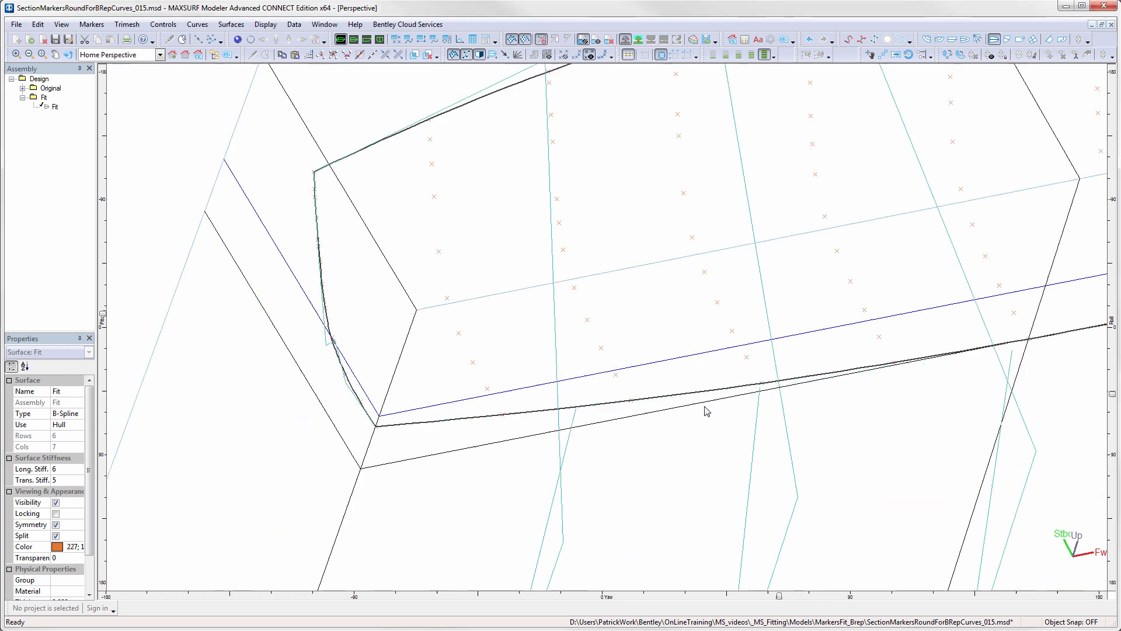
middle_drag(820, 393, 474, 392)
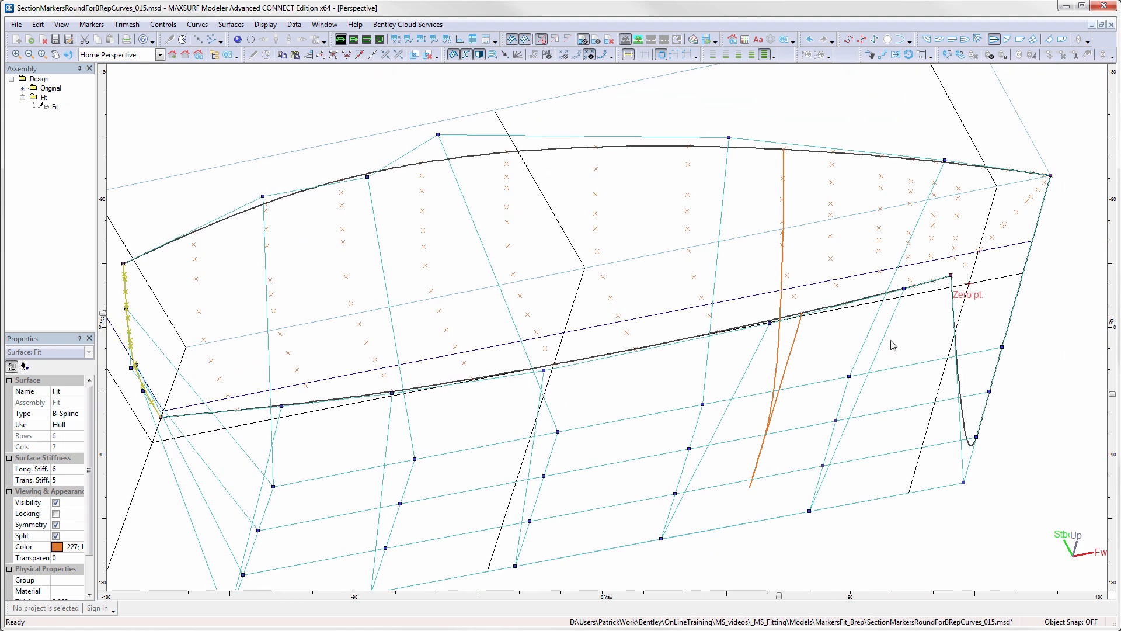
middle_drag(890, 341, 685, 385)
scroll(760, 323, up, 3)
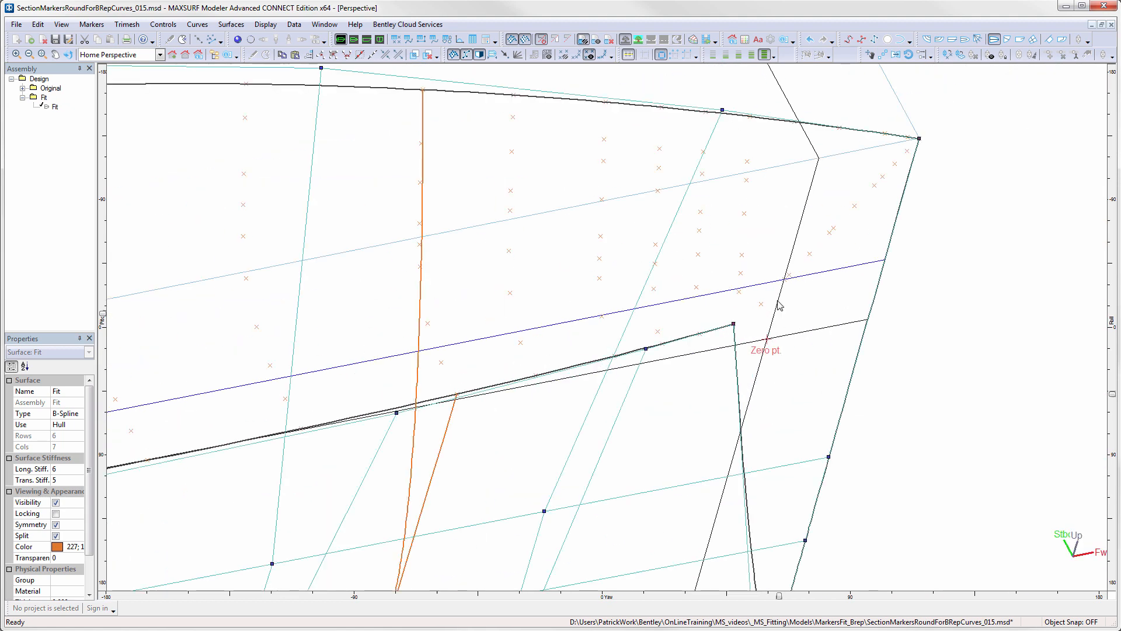
click(761, 304)
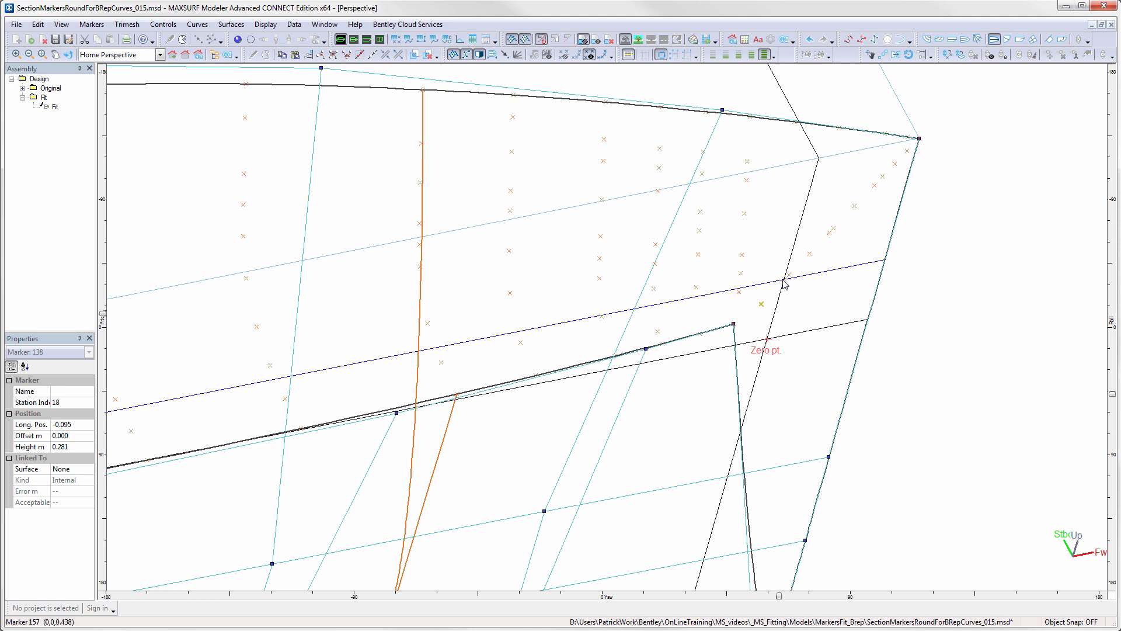
shift+click(789, 274)
shift+click(810, 253)
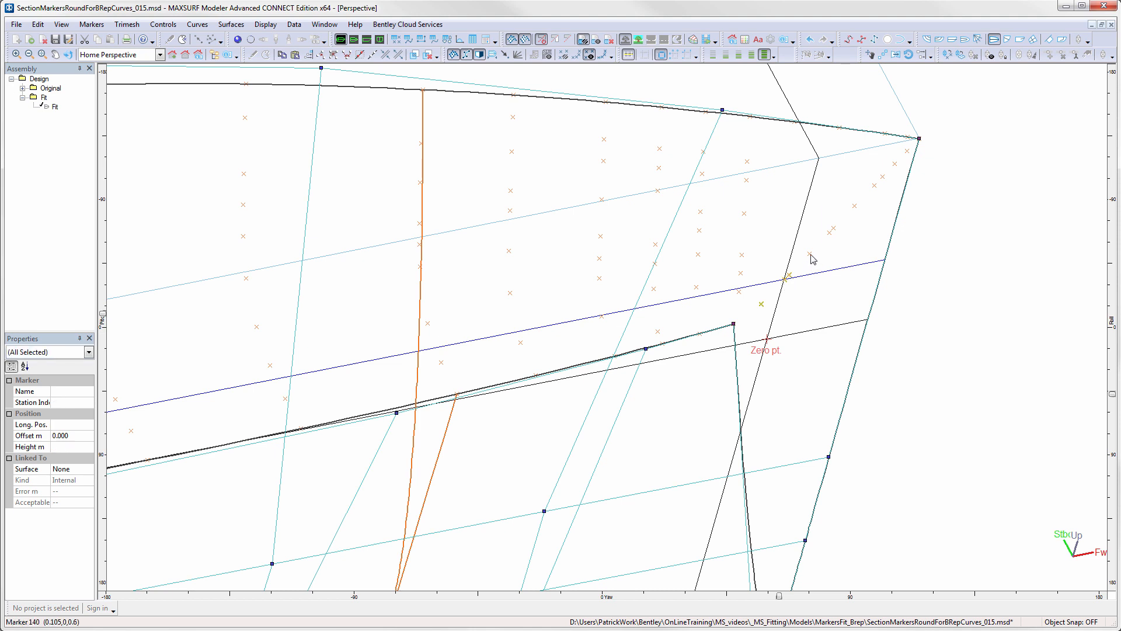
shift+click(832, 231)
shift+click(834, 228)
shift+click(855, 206)
shift+click(874, 185)
shift+click(883, 177)
shift+click(895, 164)
shift+click(907, 151)
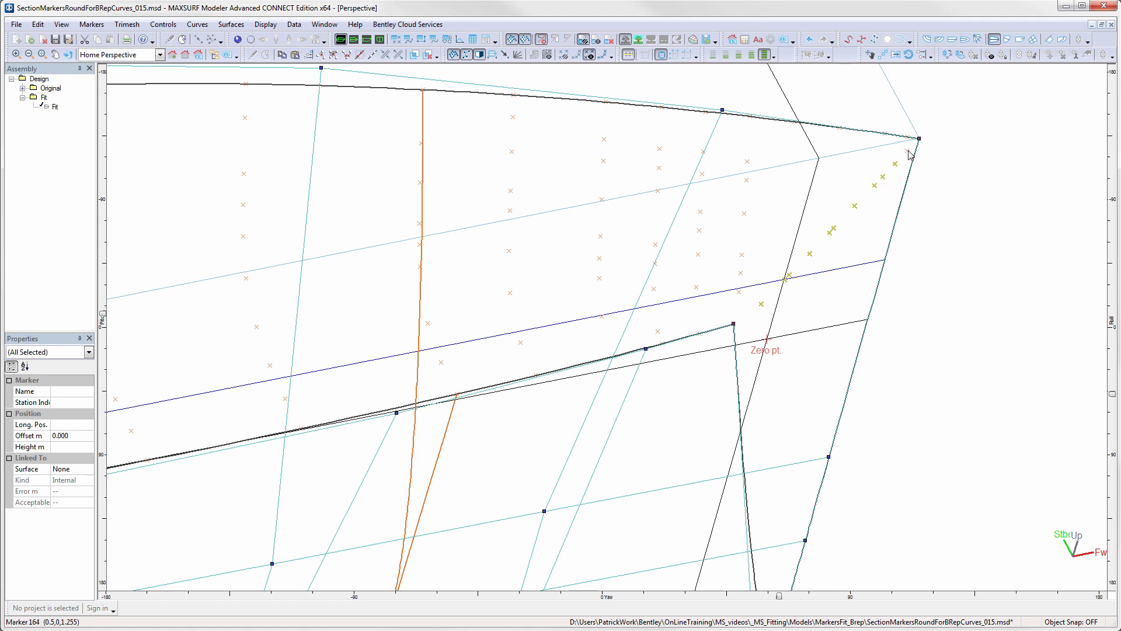
shift+click(913, 181)
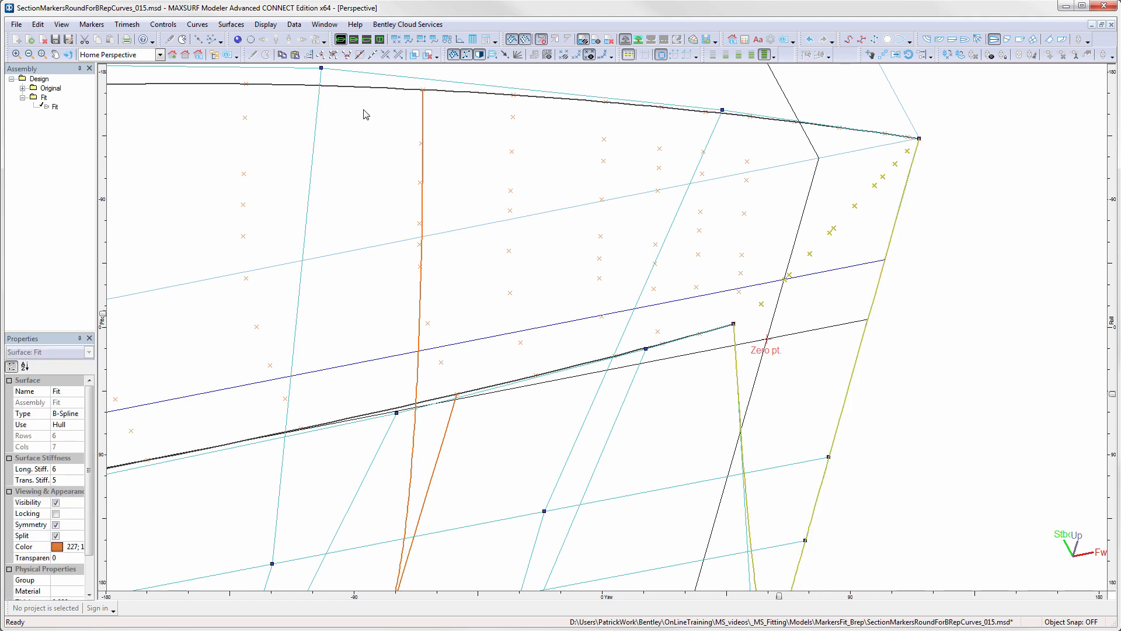
click(94, 26)
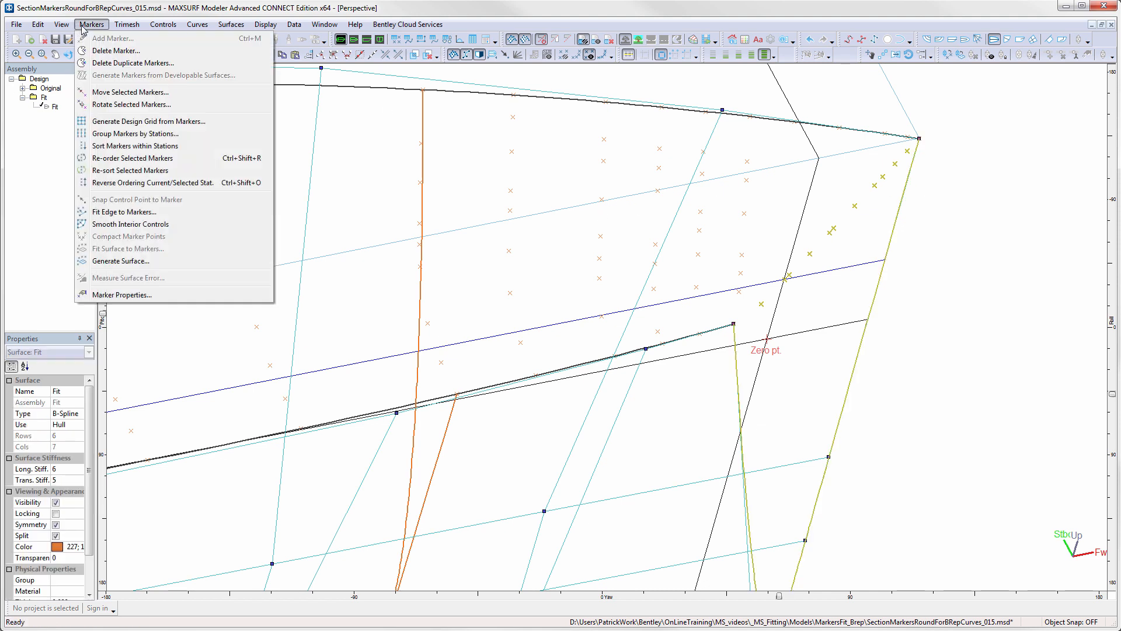
click(130, 214)
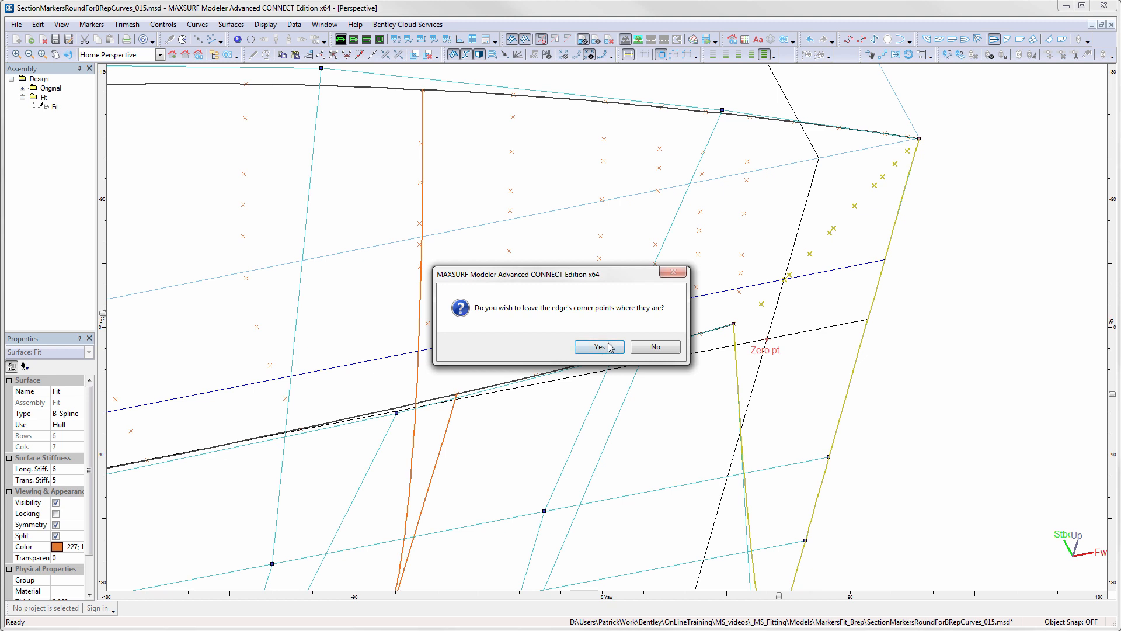
click(618, 348)
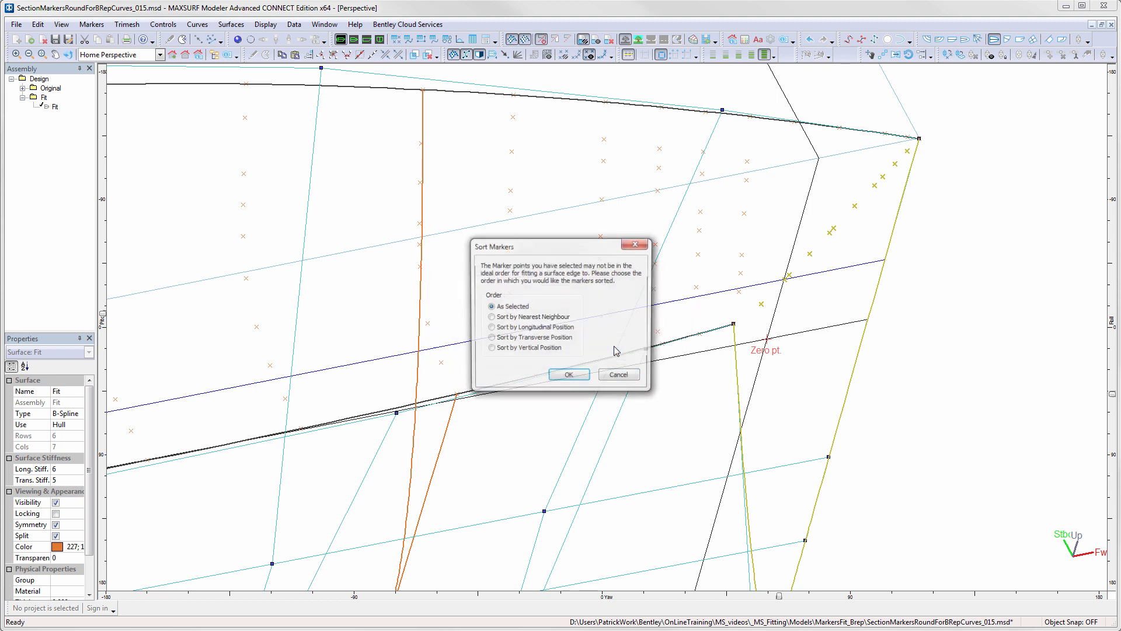
click(575, 377)
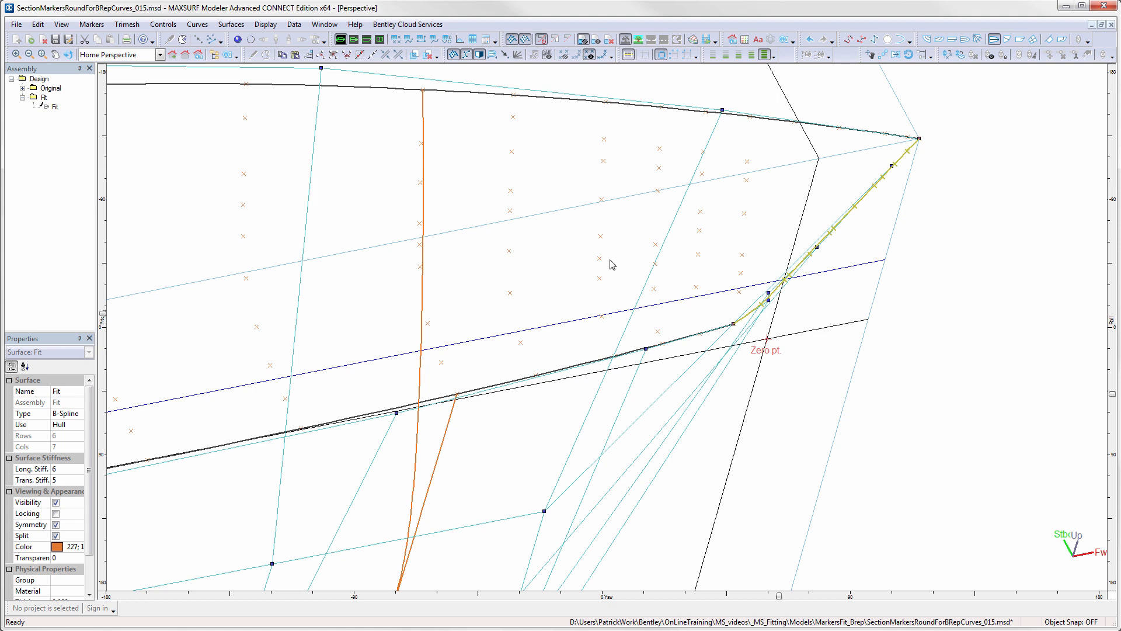
- Fair the upper edge in plan view by moving its two control points aft of and near midships, the forward one to about 1.86 m offset
click(354, 40)
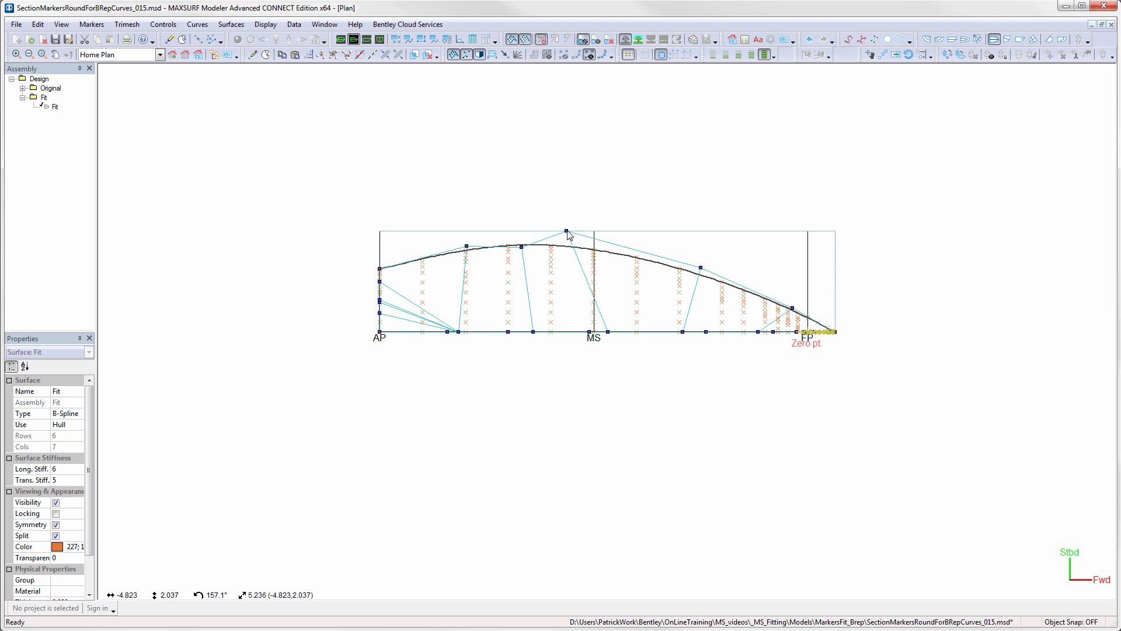
drag(567, 231, 606, 239)
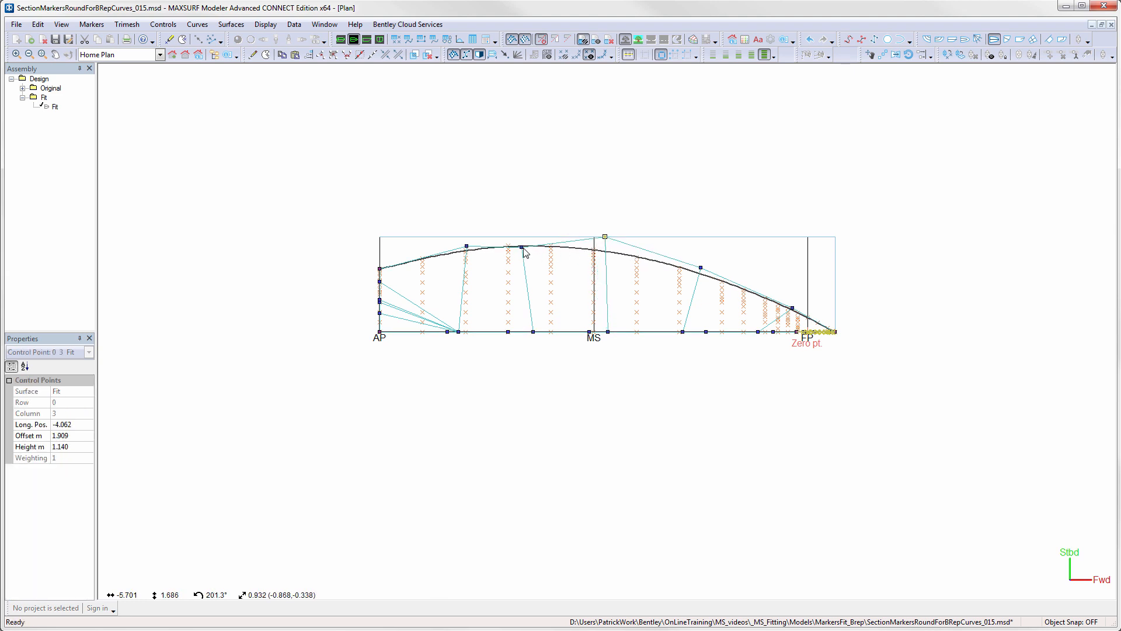
drag(524, 251, 522, 242)
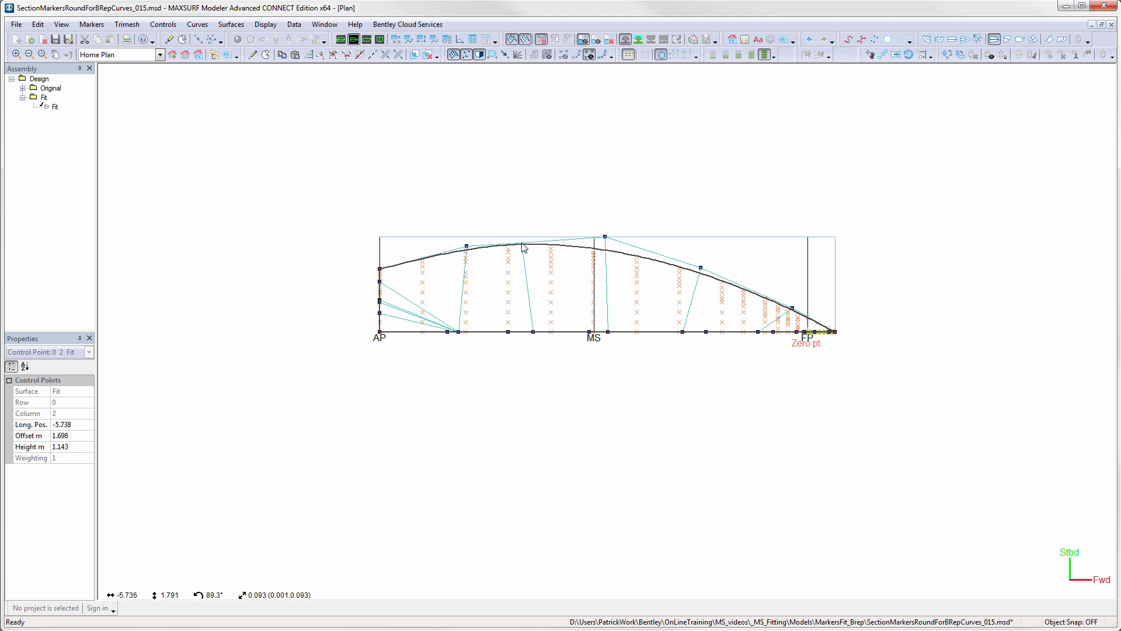
drag(605, 238, 605, 241)
- Show the aftmost station in the body plan with the full control net hidden and the marker station lines displayed
click(367, 39)
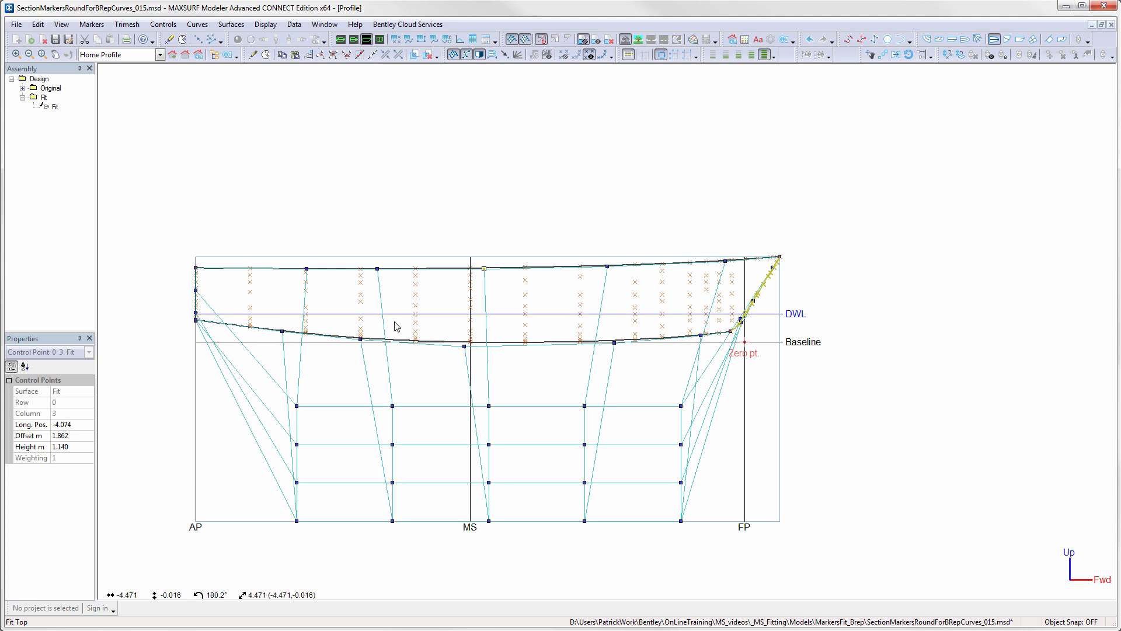
click(380, 40)
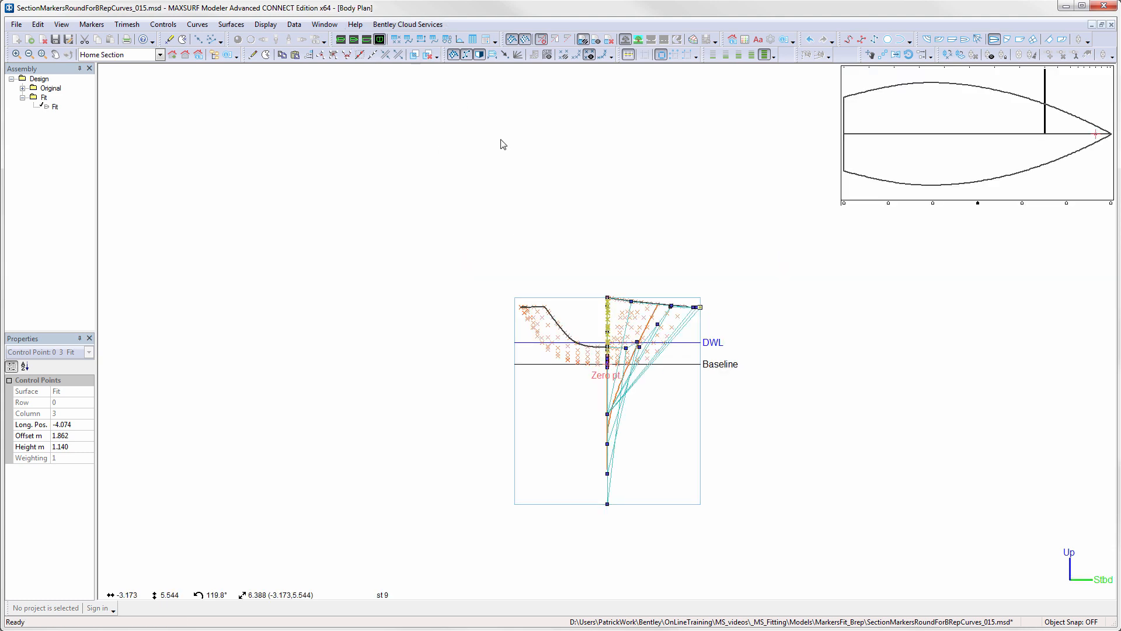
click(845, 203)
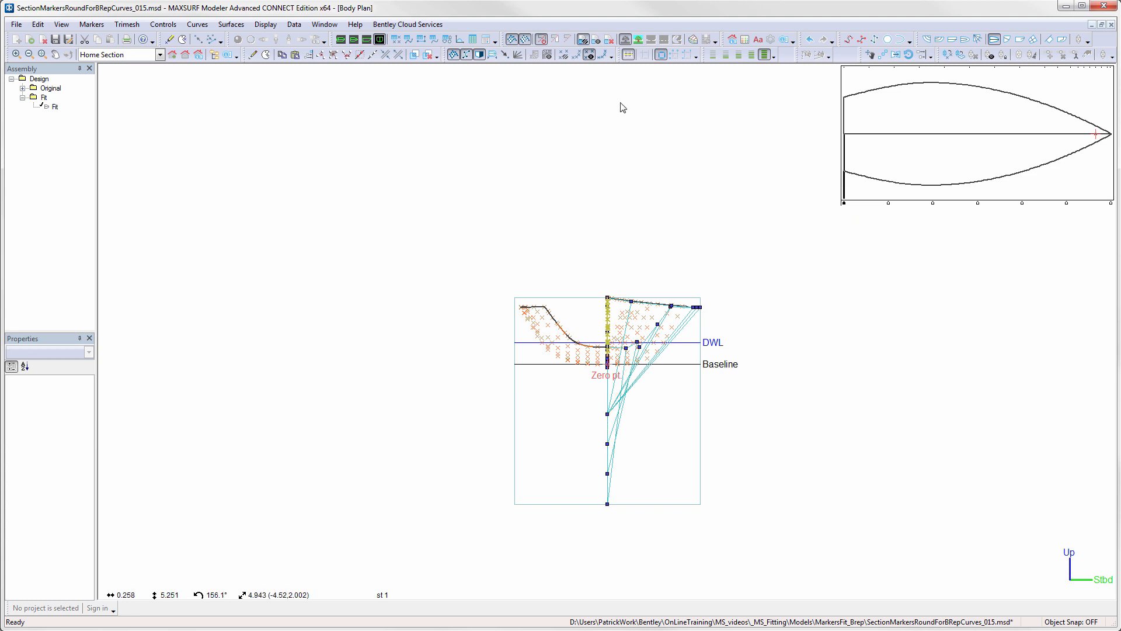
click(454, 55)
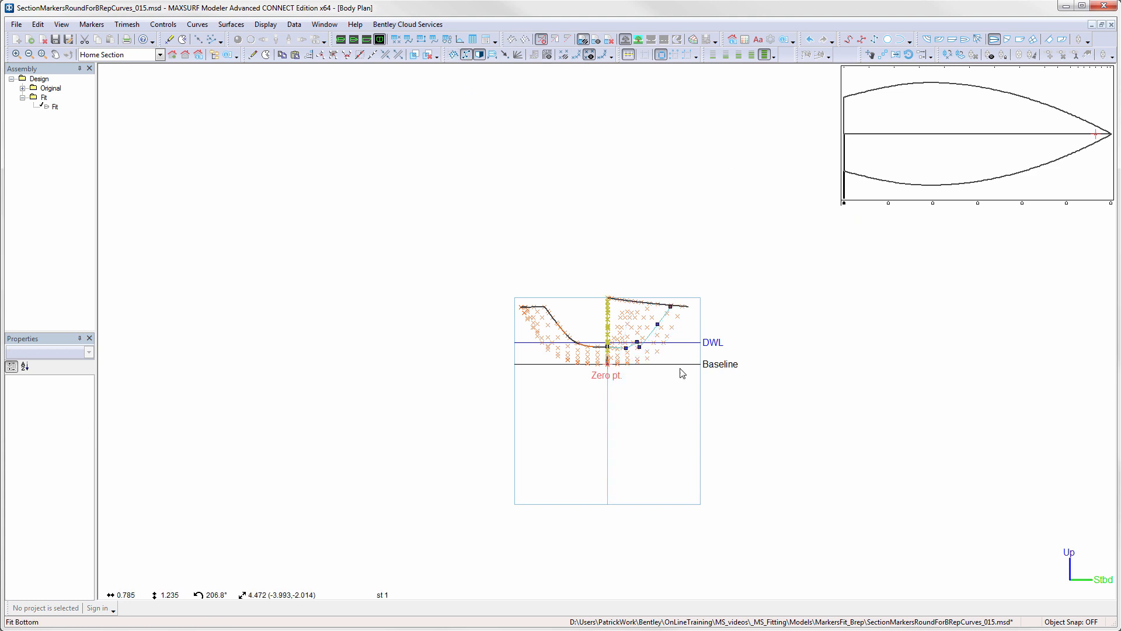
scroll(637, 351, up, 3)
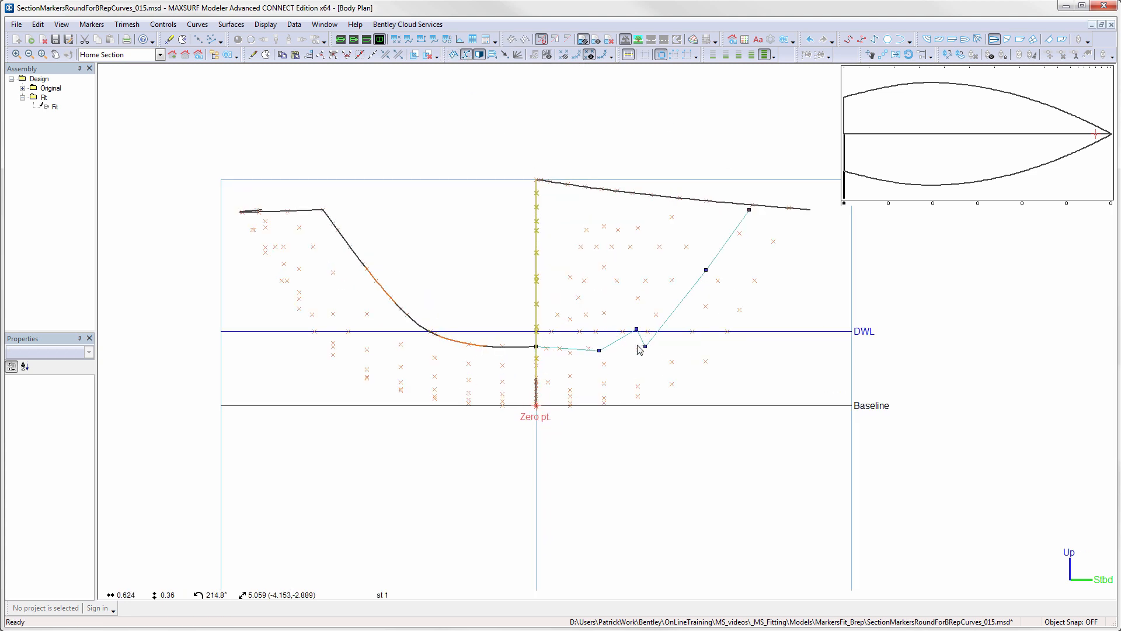
click(602, 55)
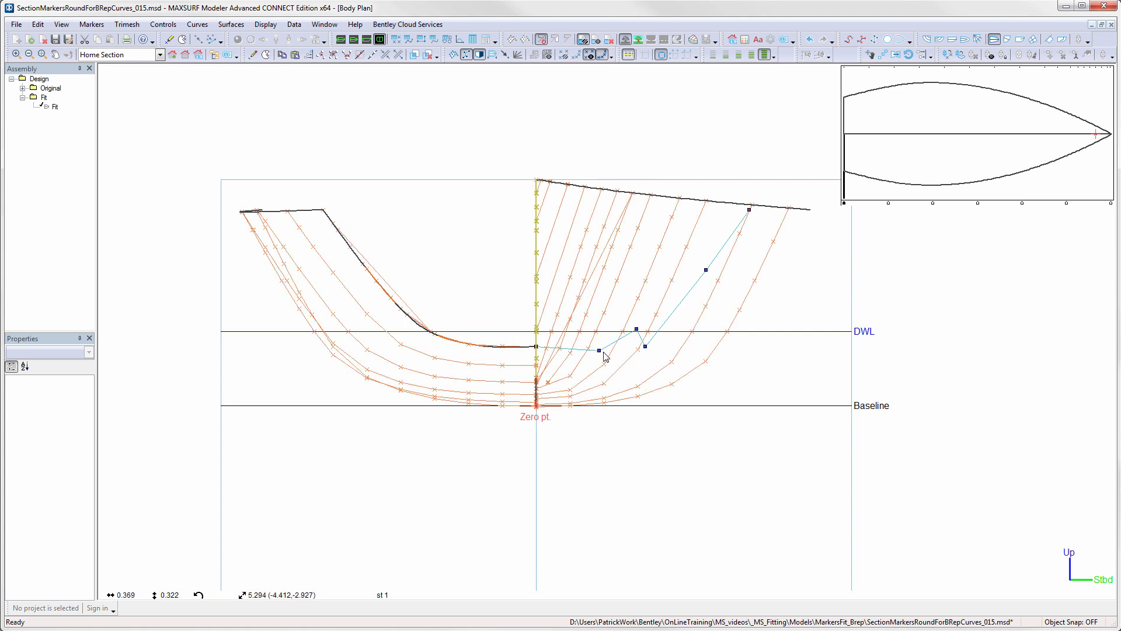
- Even out the transom edge's middle control points and set the height of the point next to the centreline to 0.351 m
mouse_move(637, 331)
mouse_down()
mouse_move(634, 346)
mouse_move(654, 341)
mouse_move(655, 331)
mouse_move(633, 340)
mouse_up()
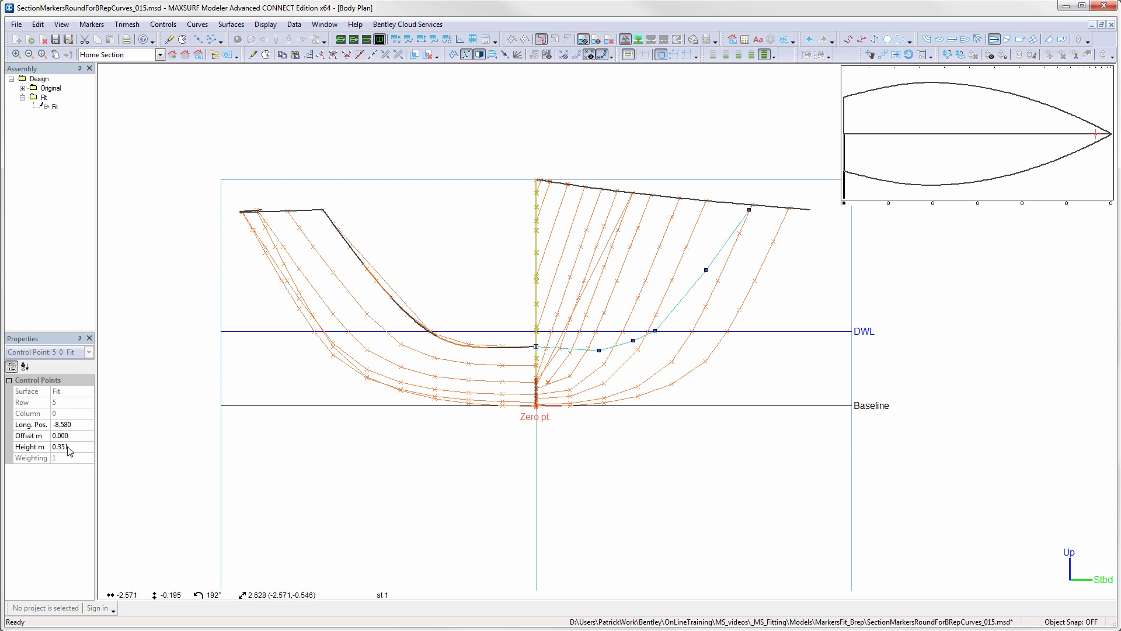
click(36, 446)
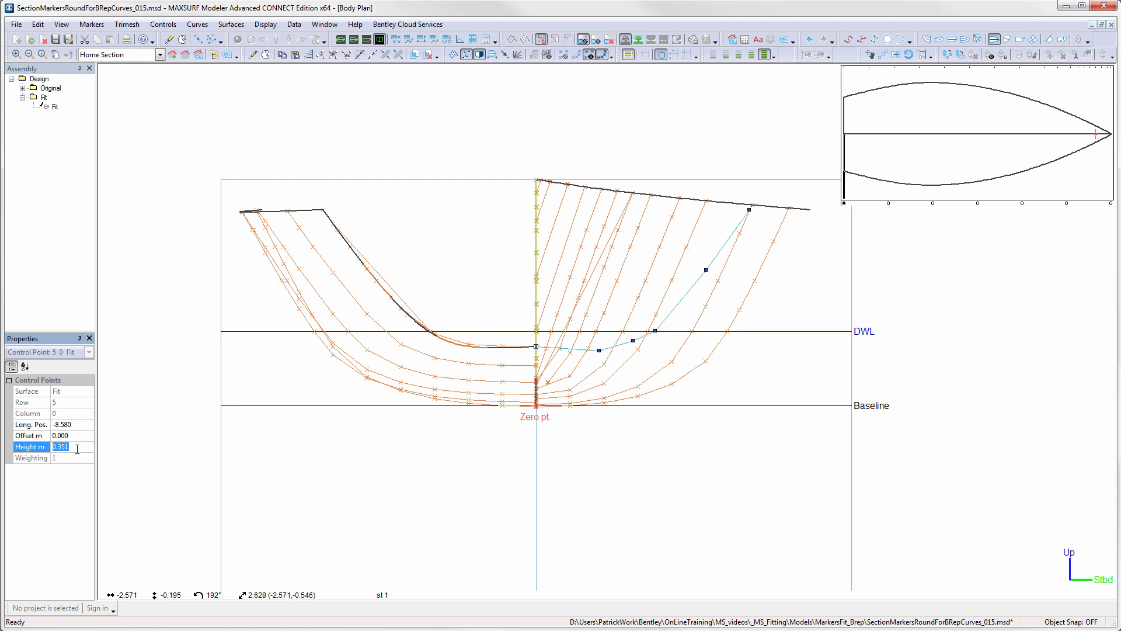
click(599, 350)
click(21, 446)
text(0.351)
key(Return)
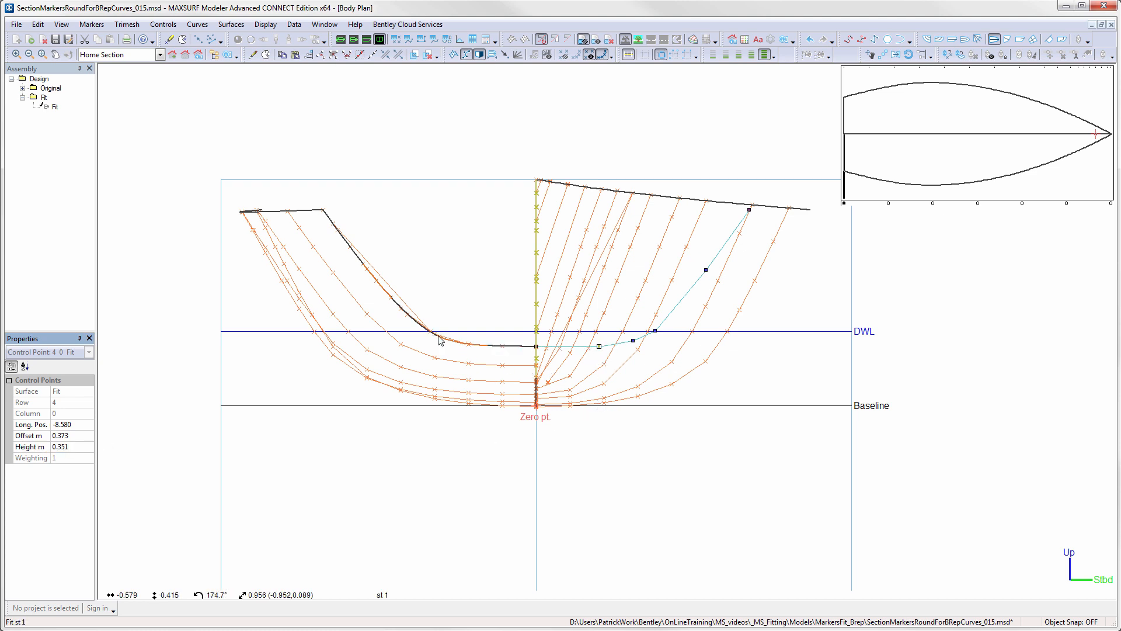
- Display the full control net in perspective and smooth the surface's interior control points to its edge points
click(342, 41)
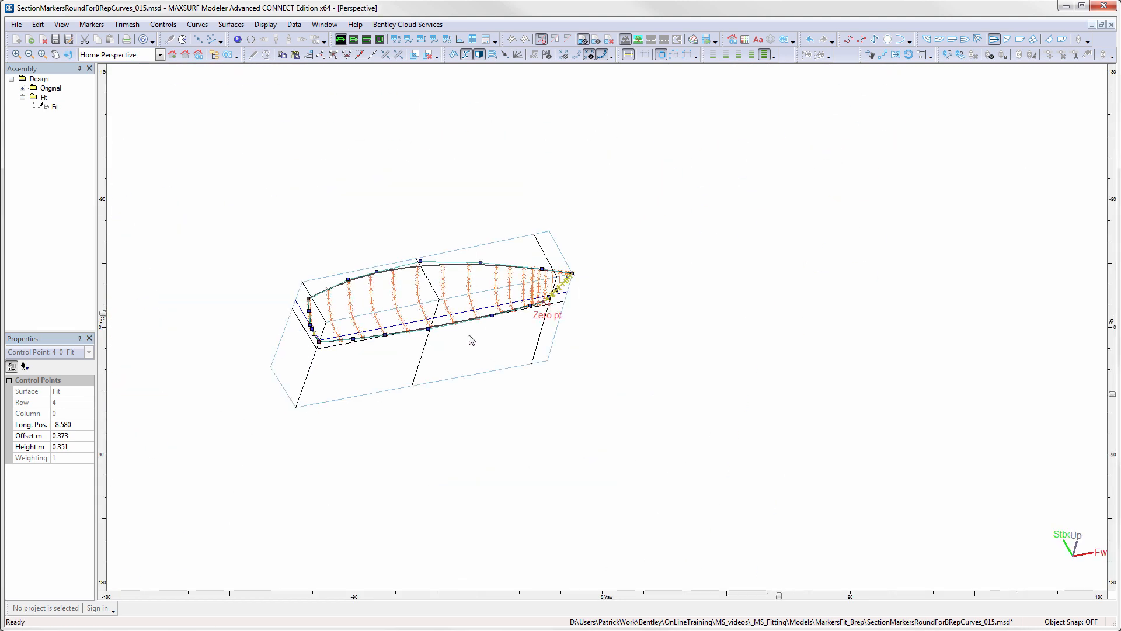
click(453, 54)
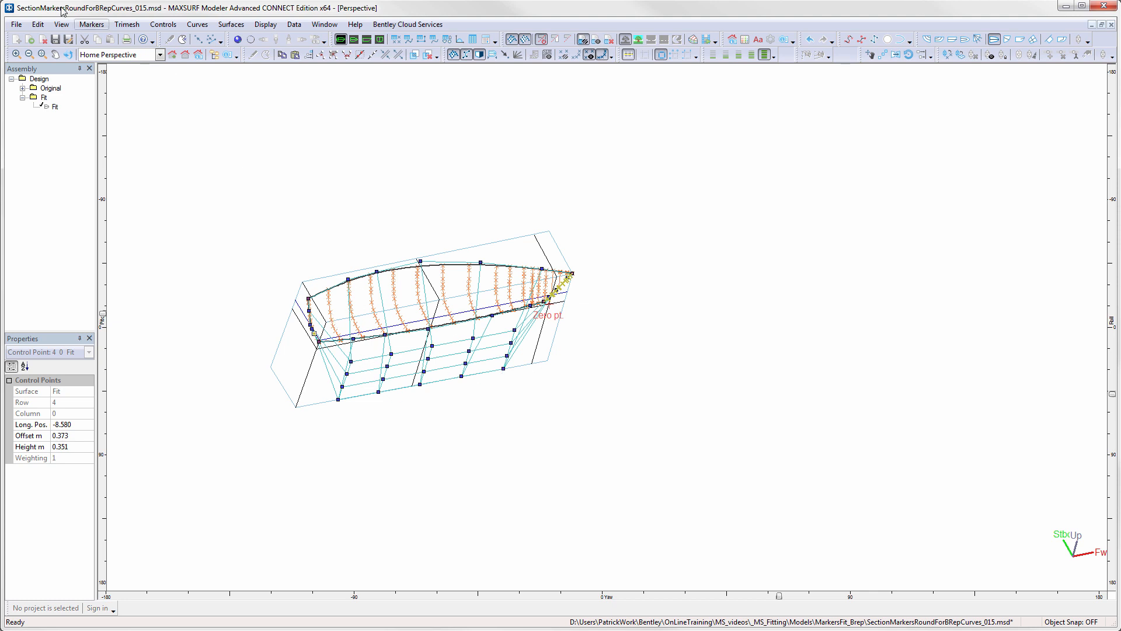
click(91, 24)
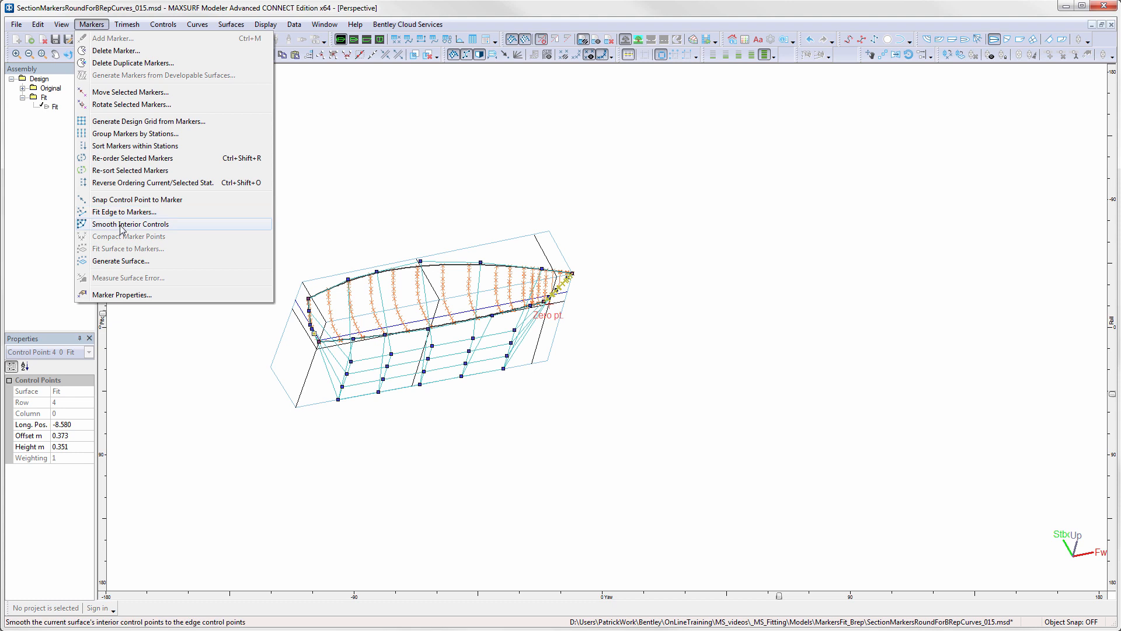
click(121, 225)
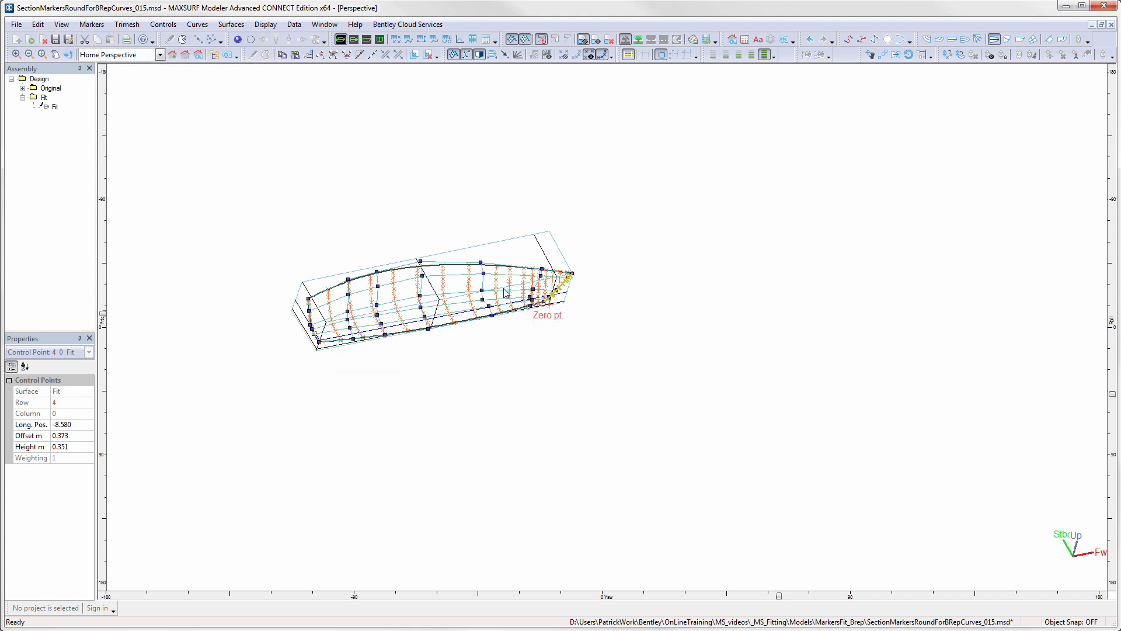
- Display the surface's section lines and examine how closely they follow the markers from several perspective angles
scroll(504, 295, up, 3)
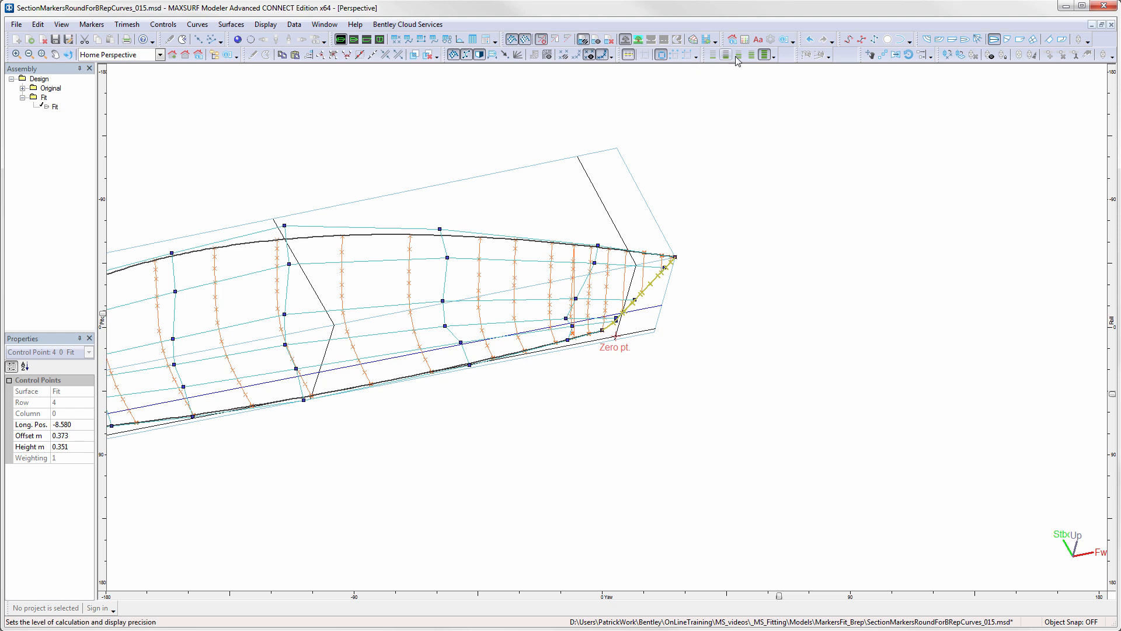
click(928, 40)
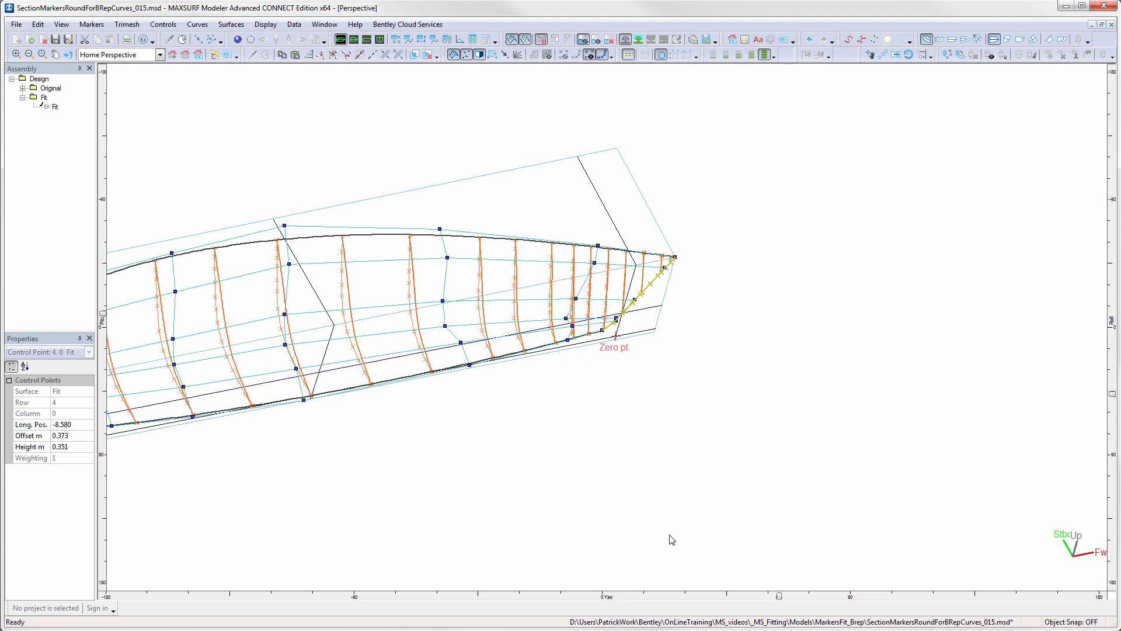
drag(780, 596, 647, 597)
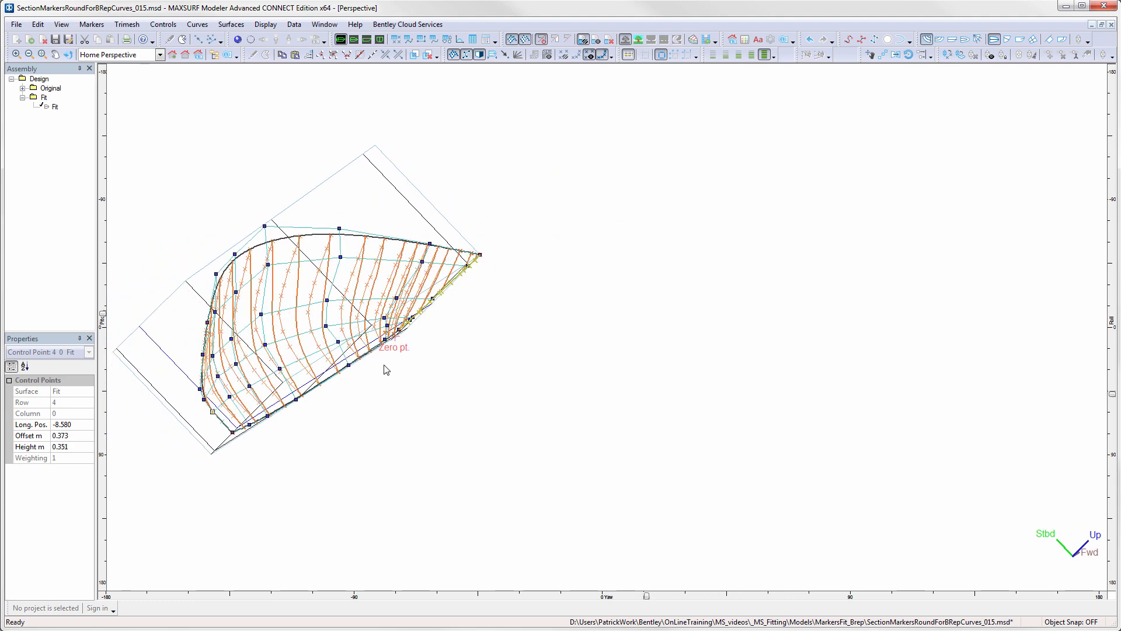
drag(386, 369, 586, 346)
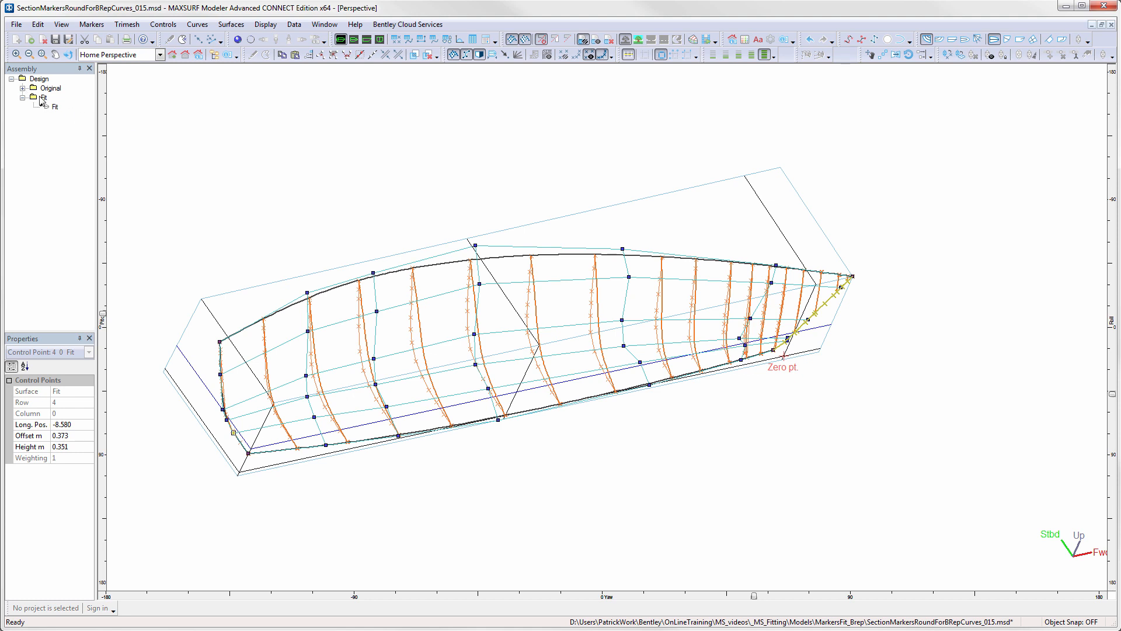
- Hide the Fit assembly and make the CDeck, CKeel, CTransom and CStem curves visible
right_click(43, 97)
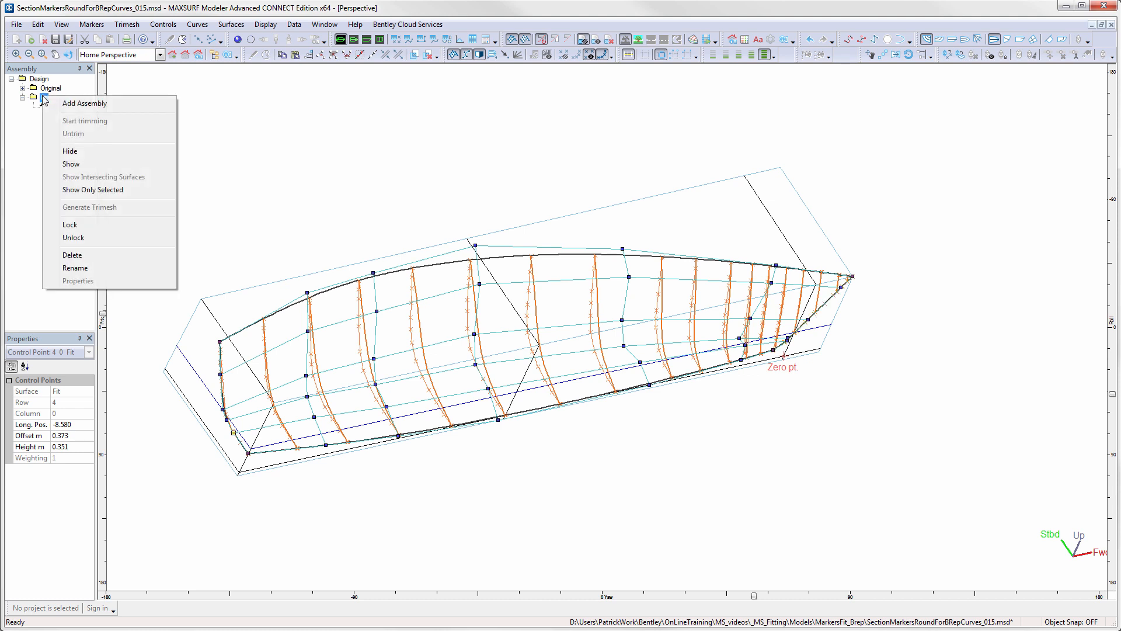
click(76, 152)
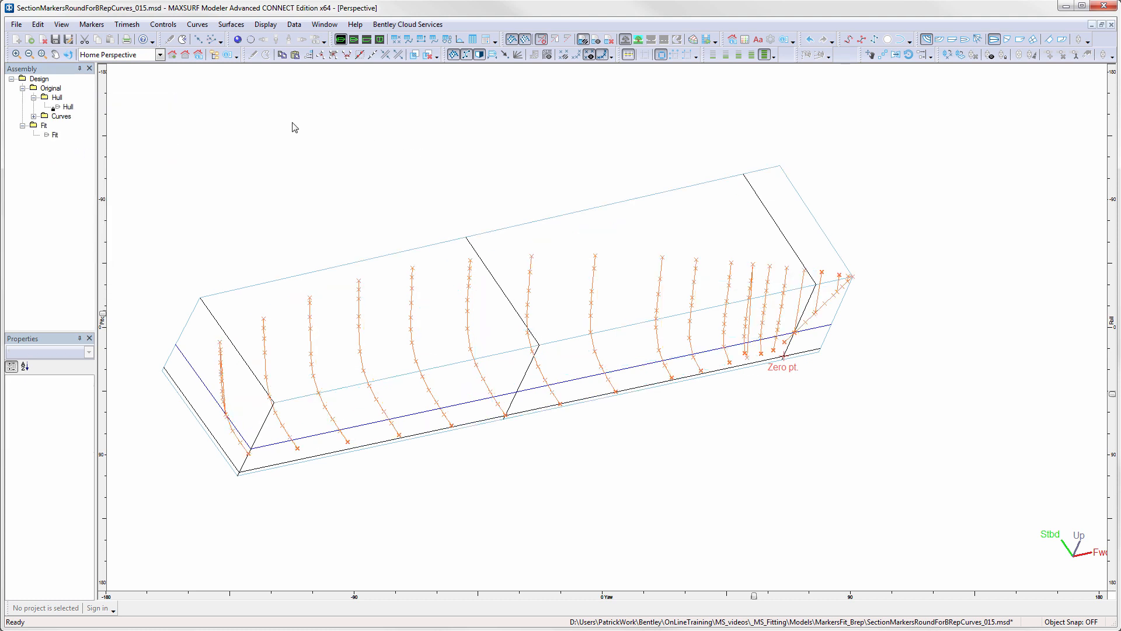
click(198, 25)
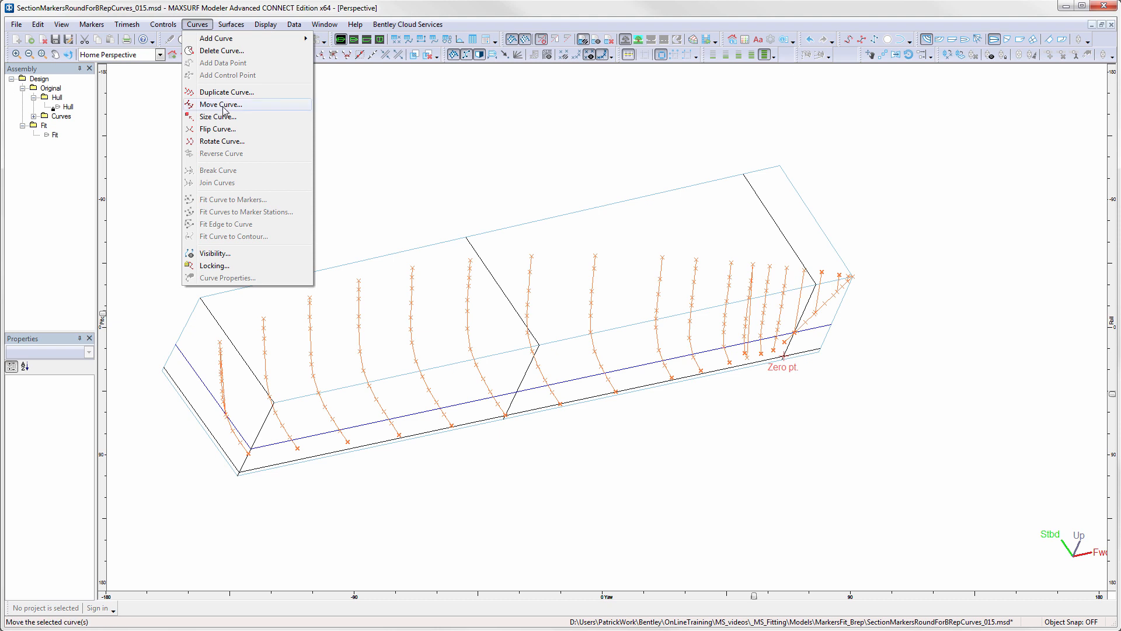
click(216, 255)
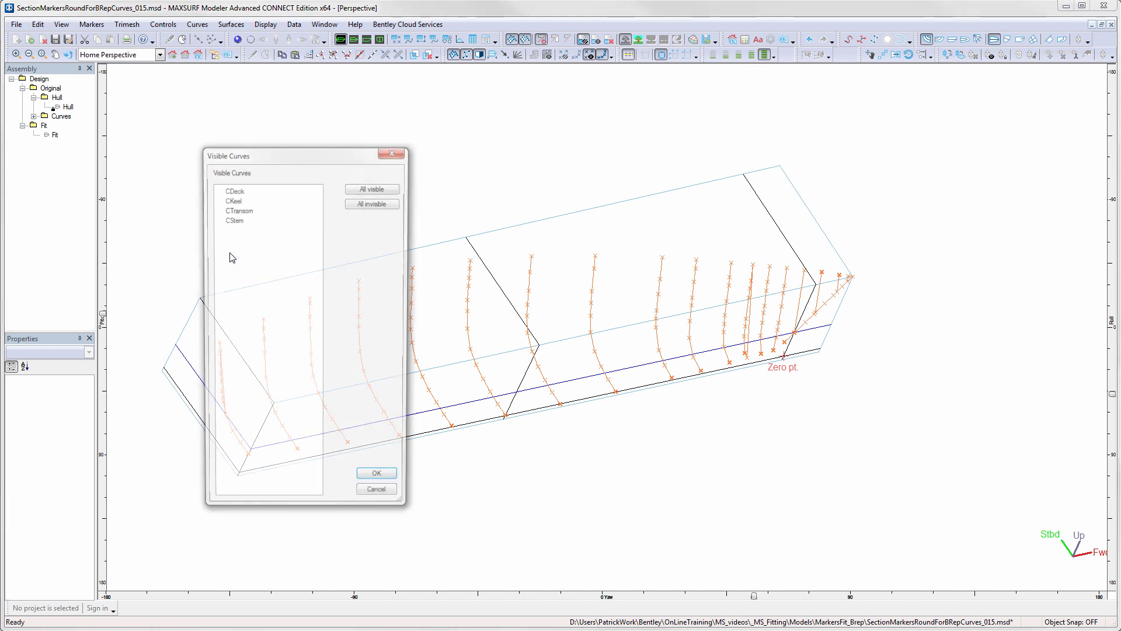
drag(239, 218, 238, 191)
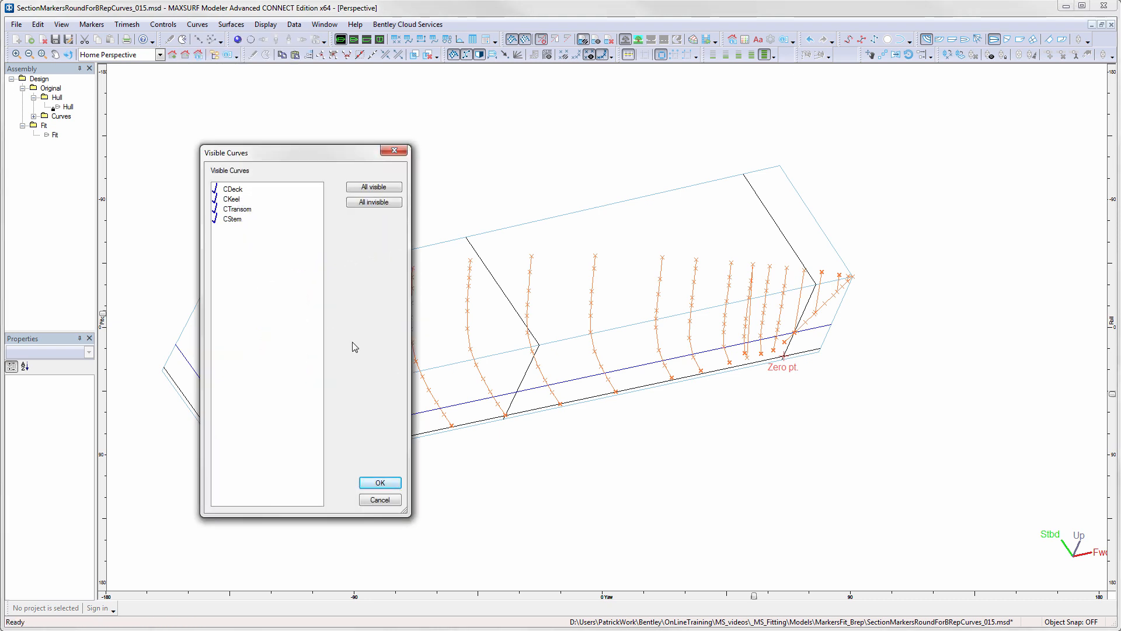
click(380, 482)
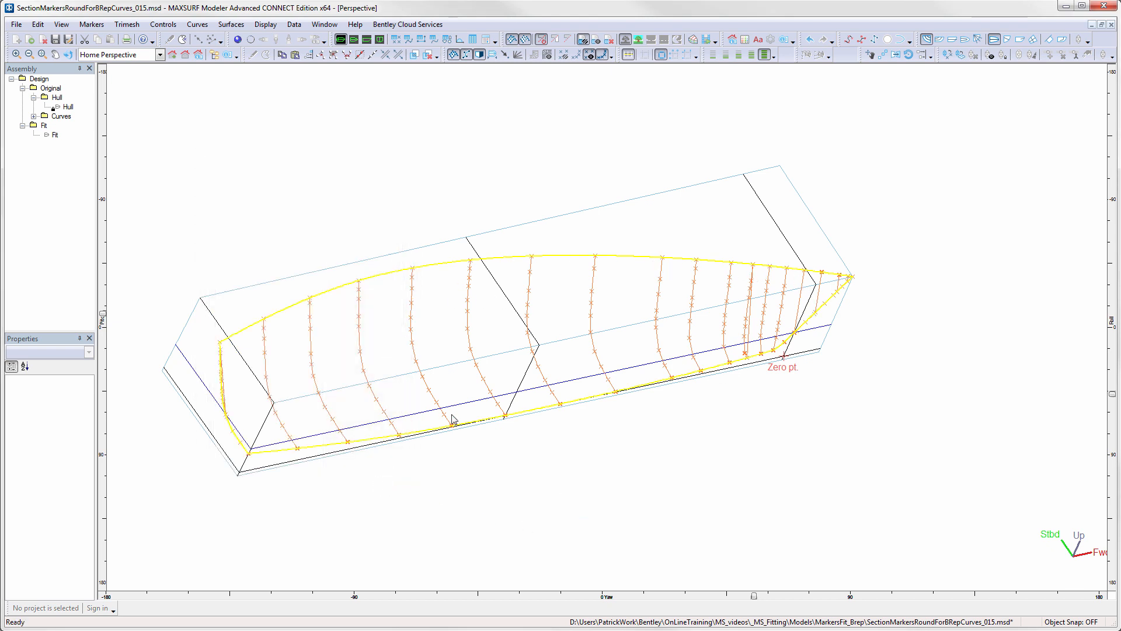
- Create a four-sided patch surface from the CDeck, CTransom, CKeel and CStem curves
click(564, 258)
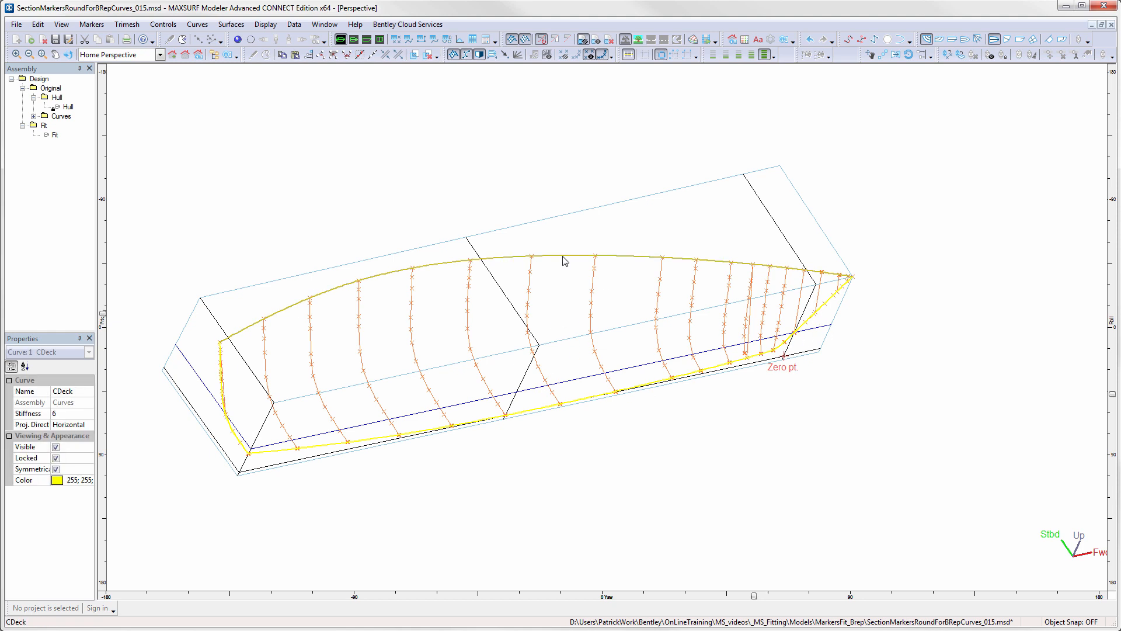
shift+click(221, 367)
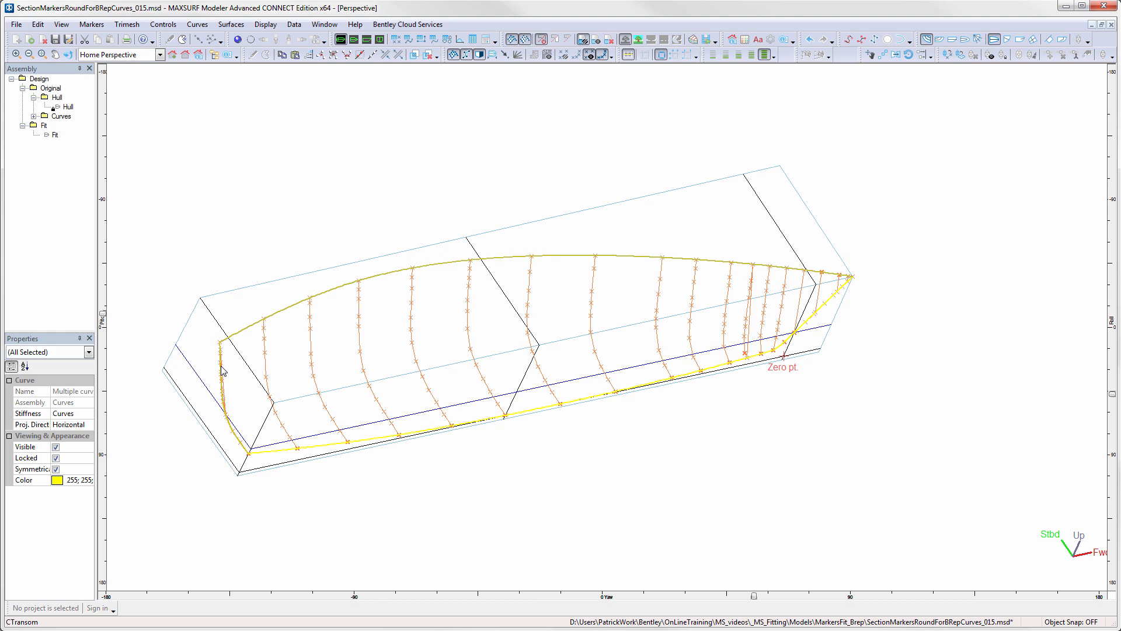
shift+click(276, 451)
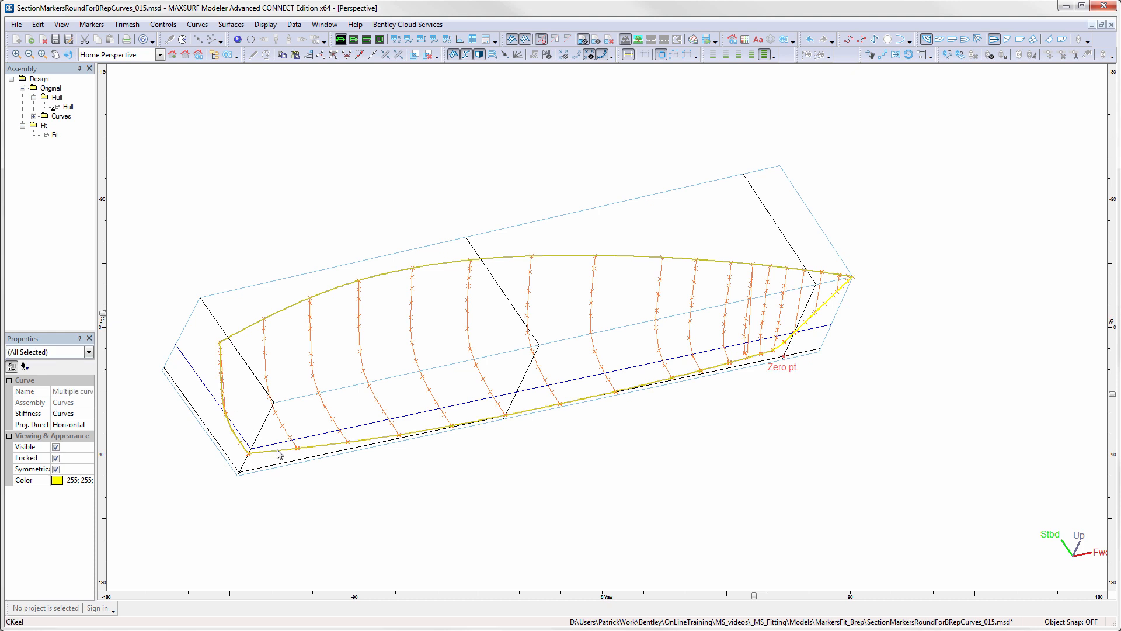
shift+click(810, 316)
click(231, 25)
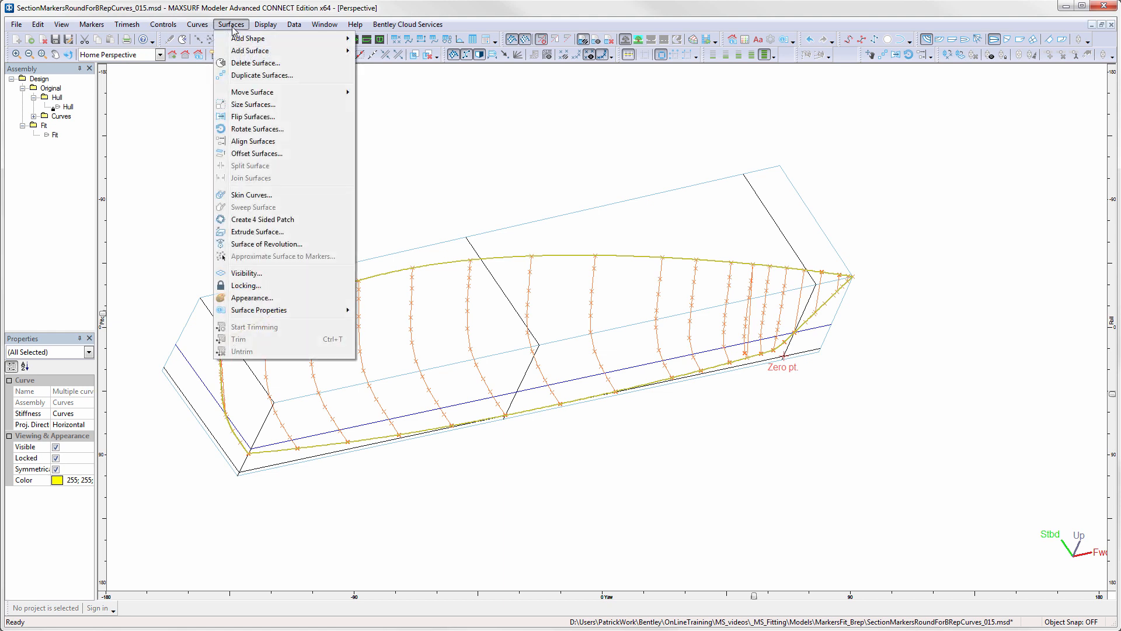
click(239, 220)
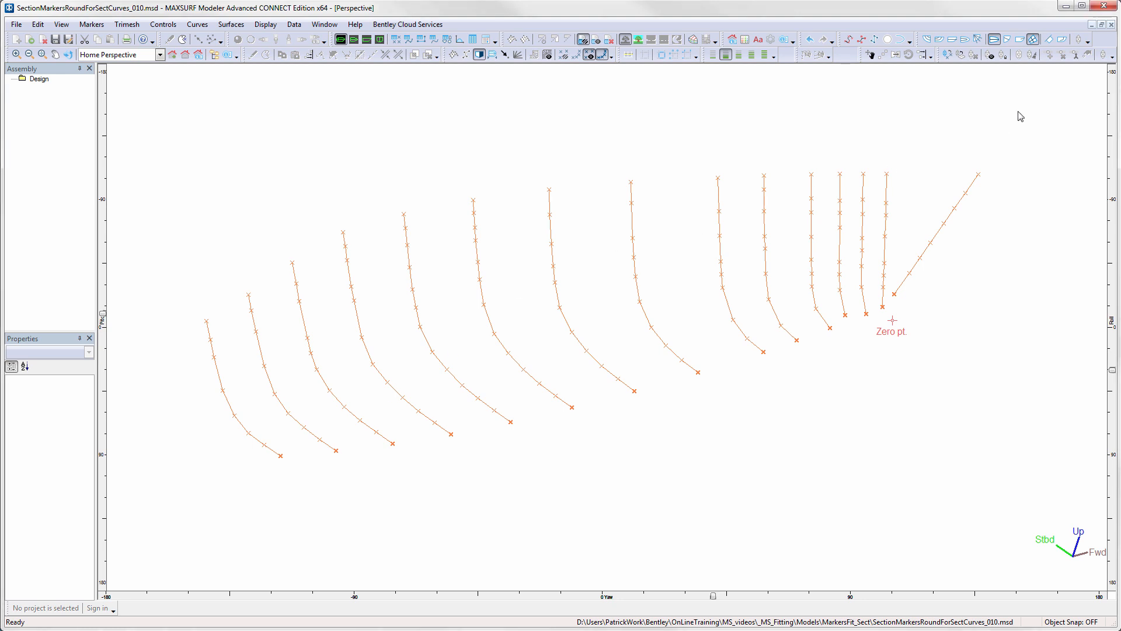
- Fit curves to the marker stations for all section markers, using Exact Fit with a stiffness of 4
drag(1018, 112, 193, 484)
click(198, 25)
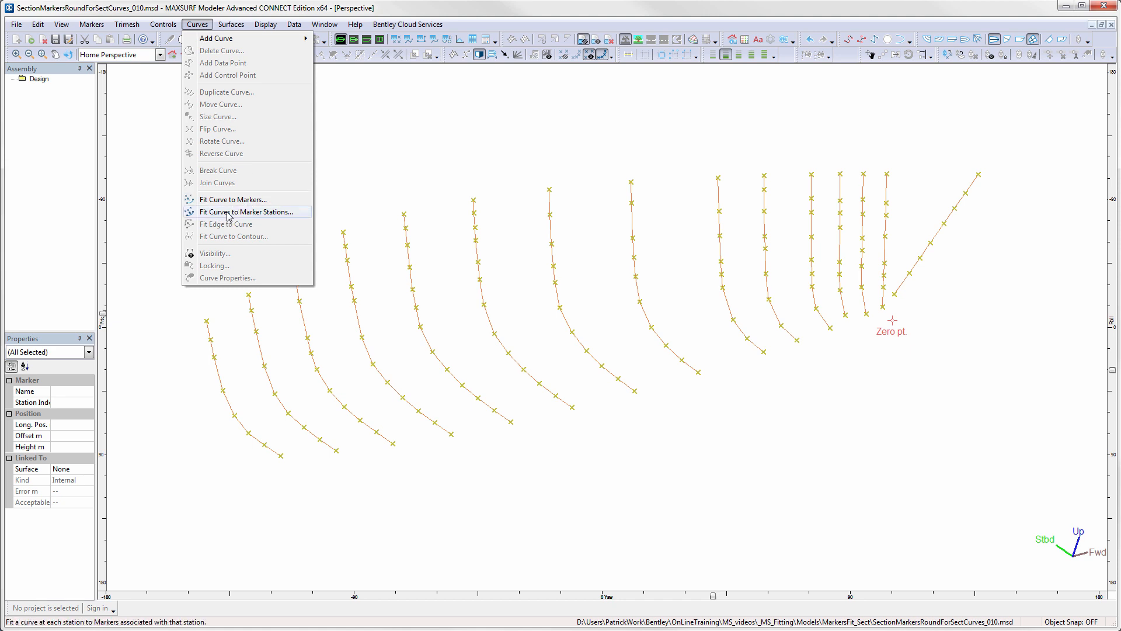
click(253, 214)
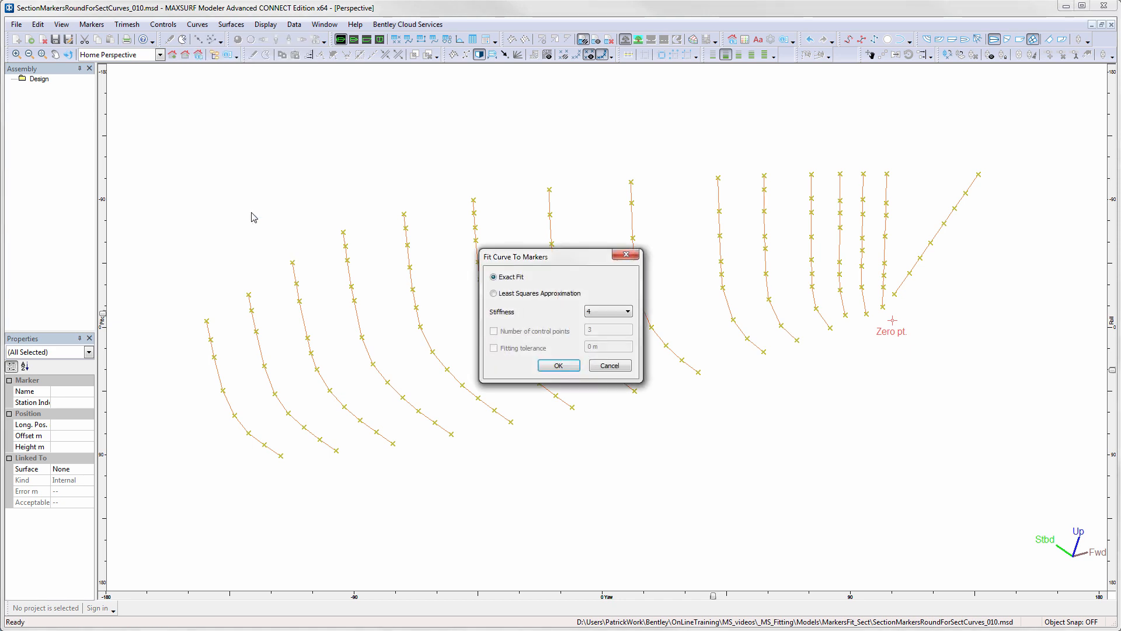
click(558, 366)
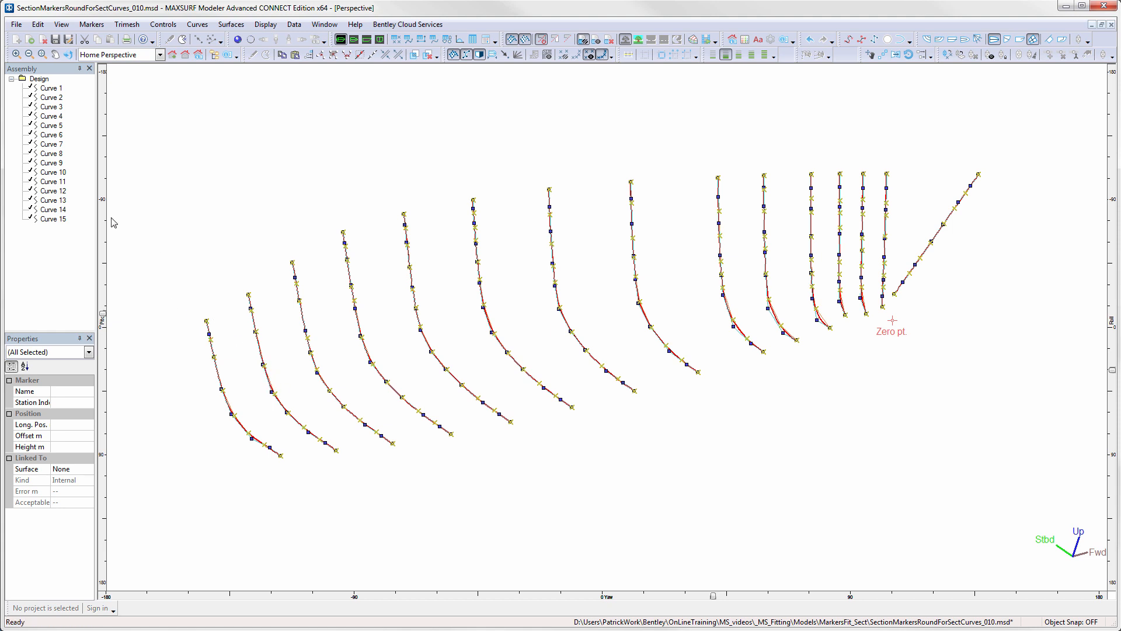
- Lock all curves in the design and select the section curves one by one in order from Curve 1 to Curve 15
right_click(43, 81)
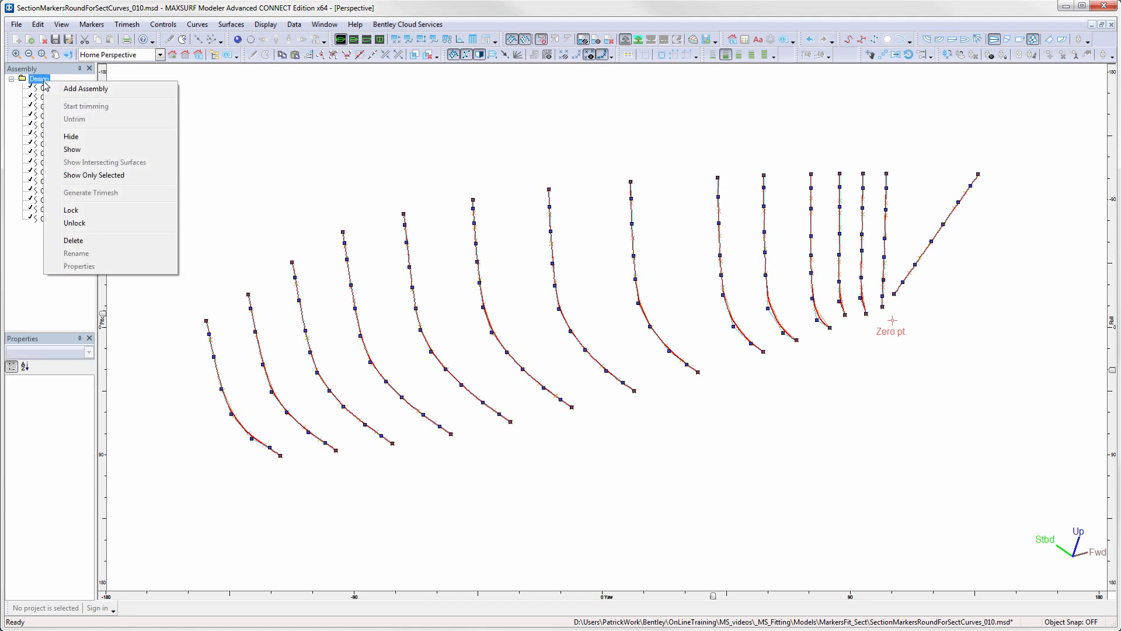
click(86, 211)
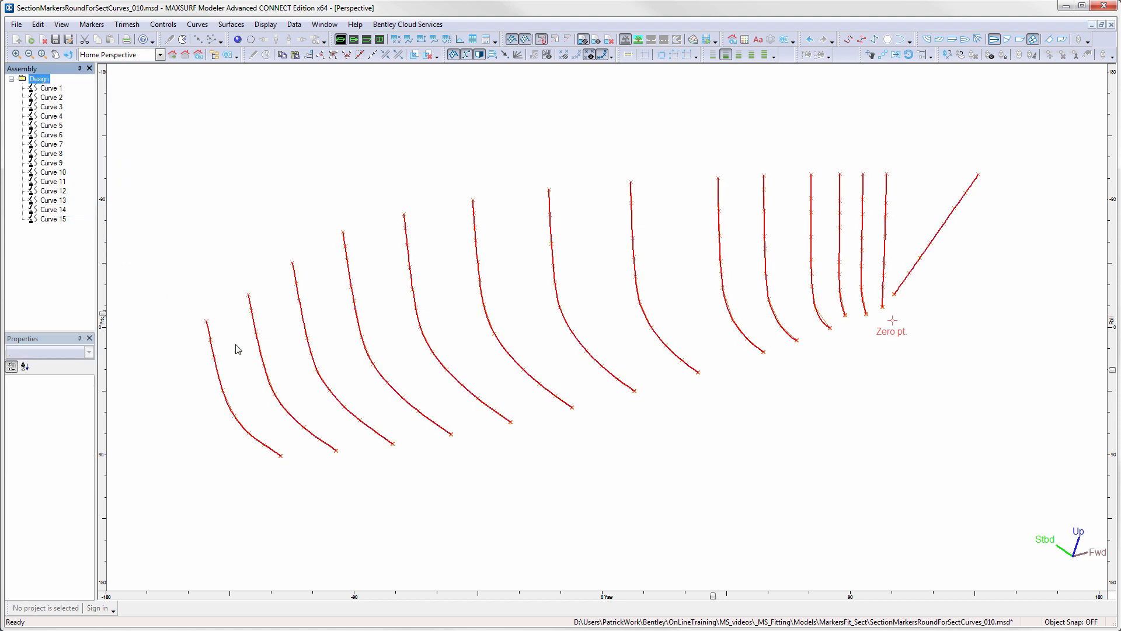
click(217, 378)
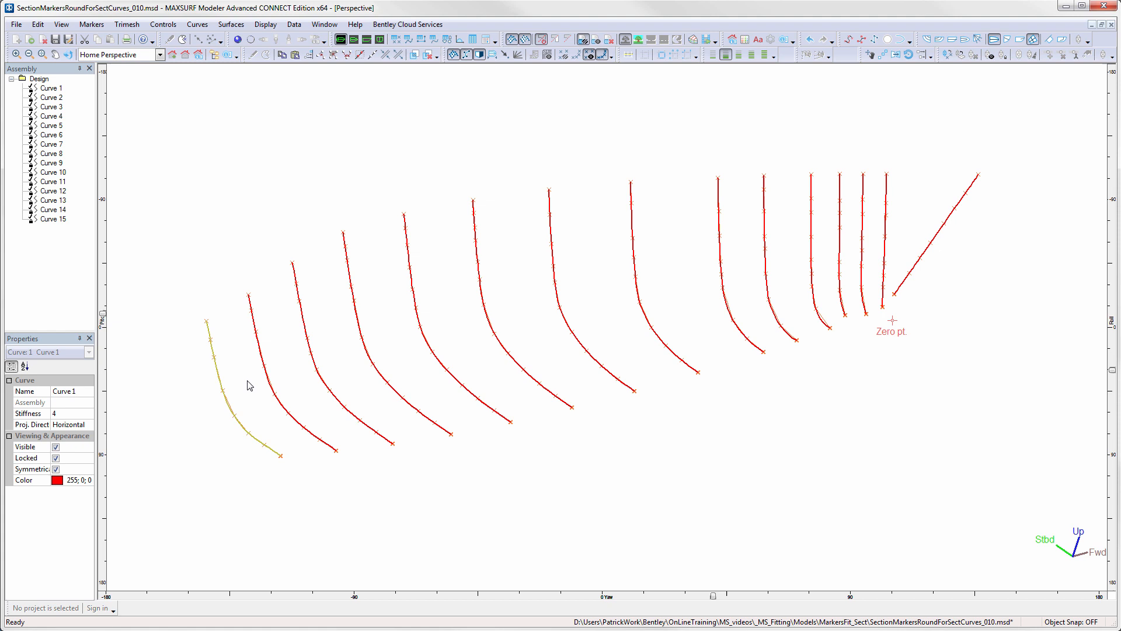
shift+click(261, 352)
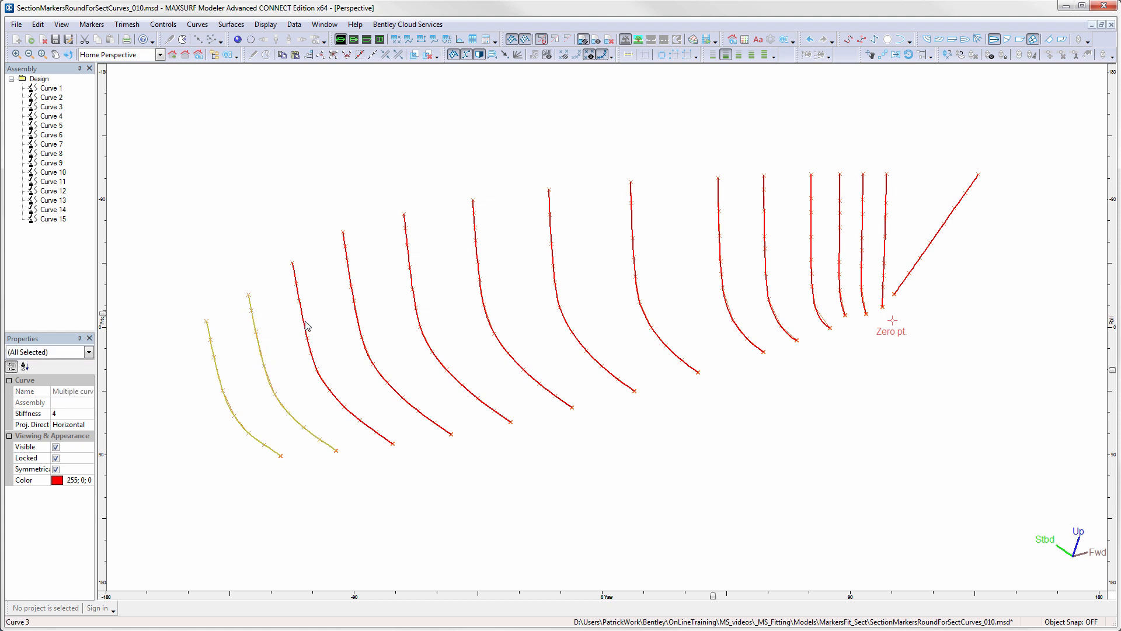
shift+click(304, 321)
shift+click(357, 322)
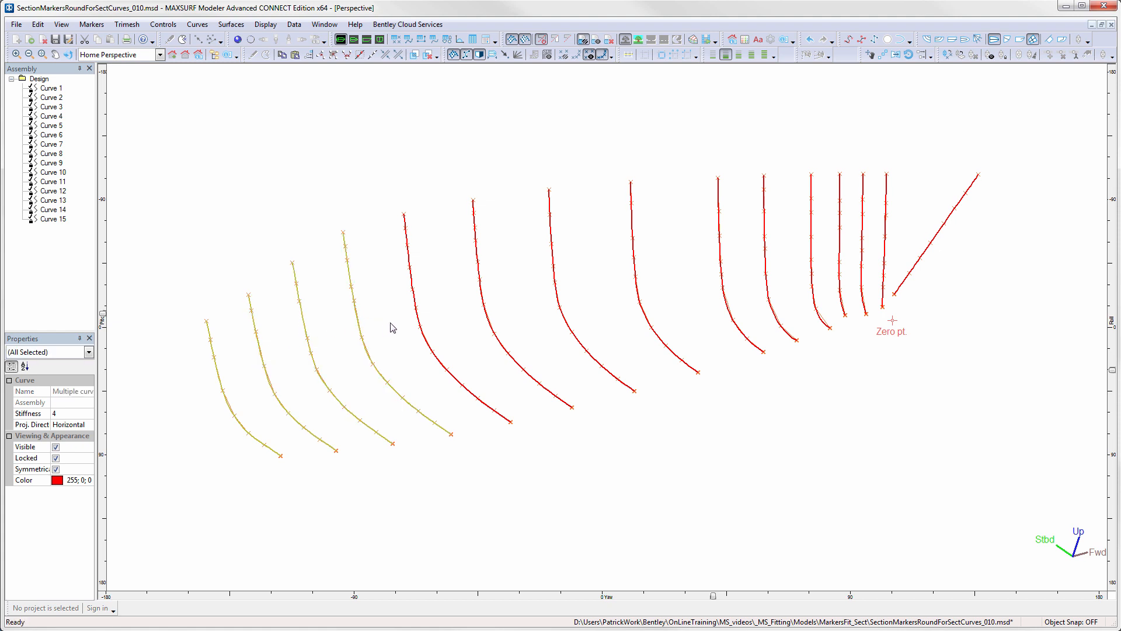
shift+click(419, 320)
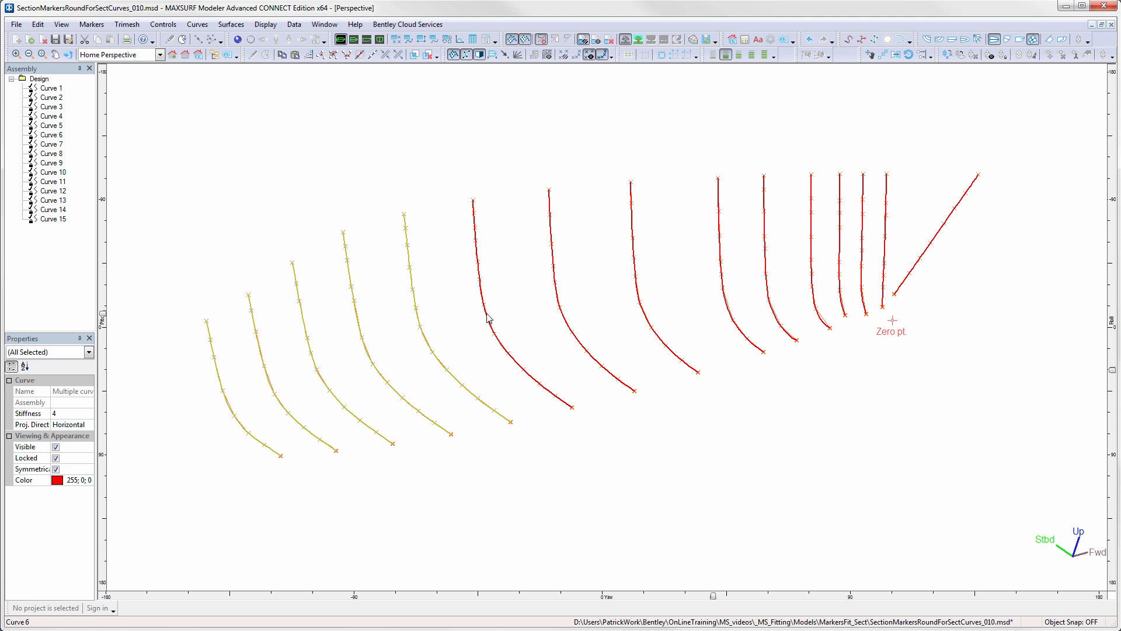
shift+click(488, 318)
shift+click(558, 303)
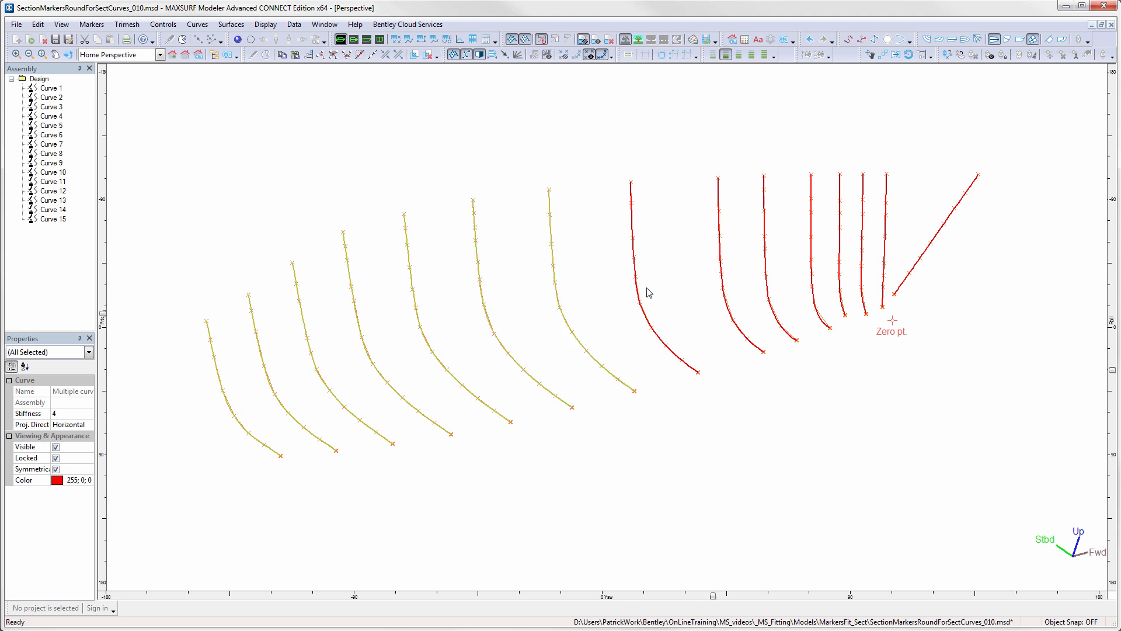
shift+click(638, 291)
shift+click(723, 287)
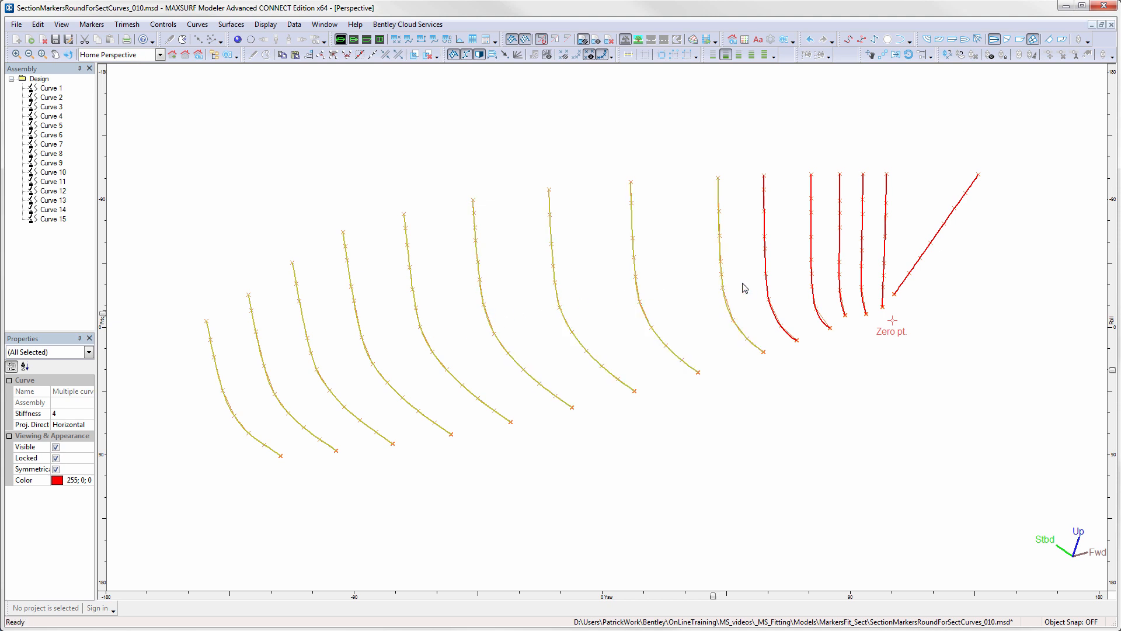
shift+click(766, 273)
shift+click(813, 258)
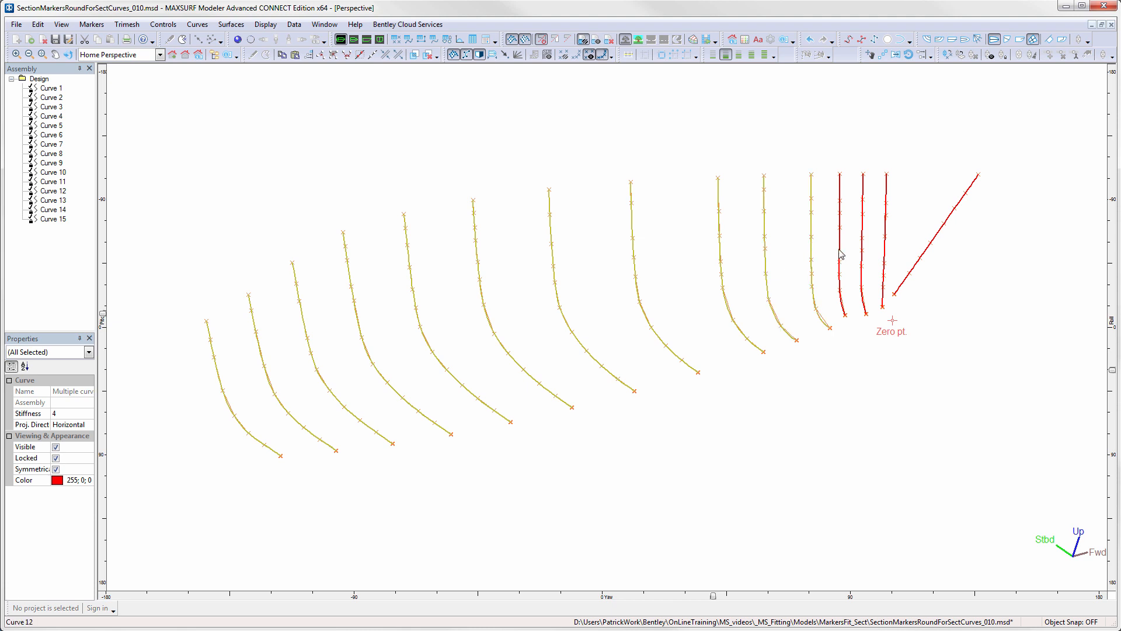
shift+click(840, 253)
shift+click(864, 231)
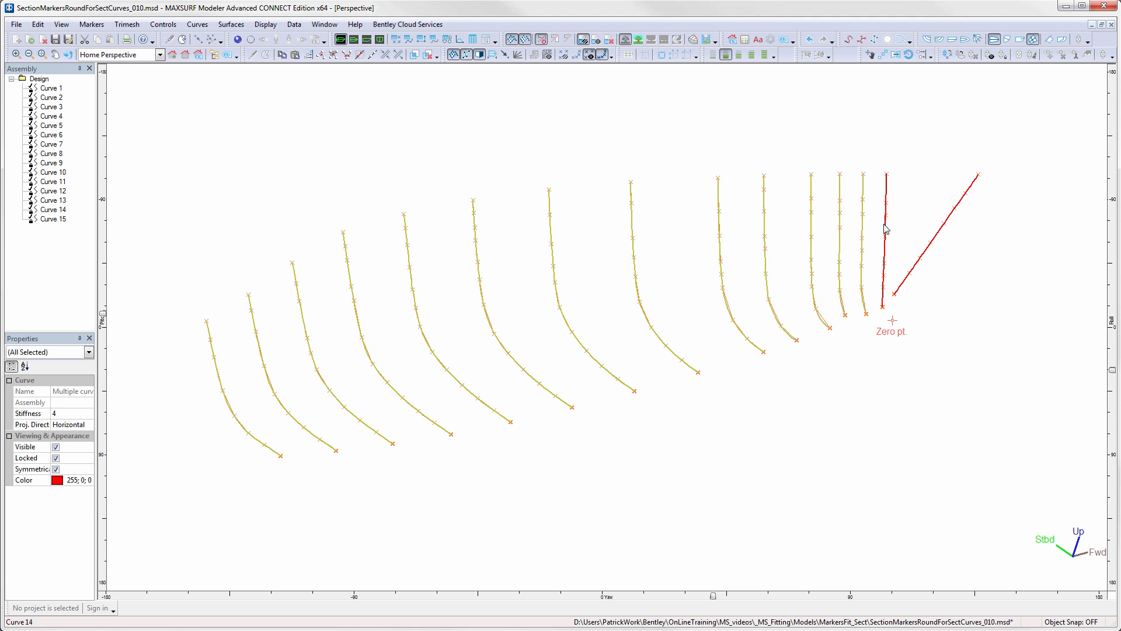
shift+click(887, 228)
shift+click(935, 240)
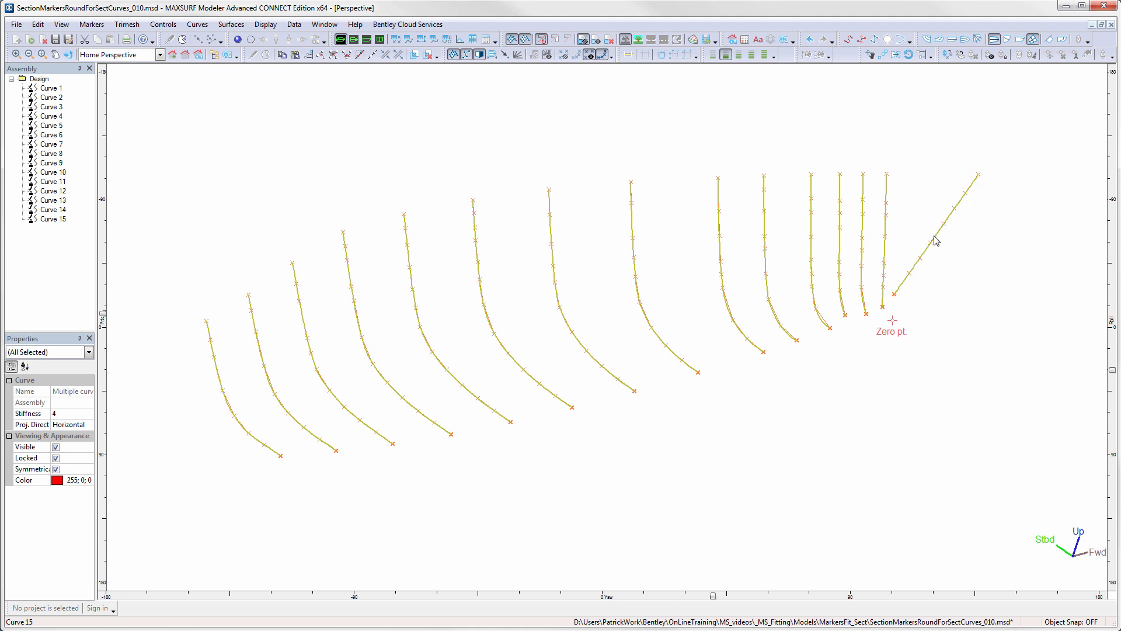
- Skin the selected curves in selection order with longitudinal stiffness 6, transverse stiffness 5, 7 columns and 5 rows
click(232, 26)
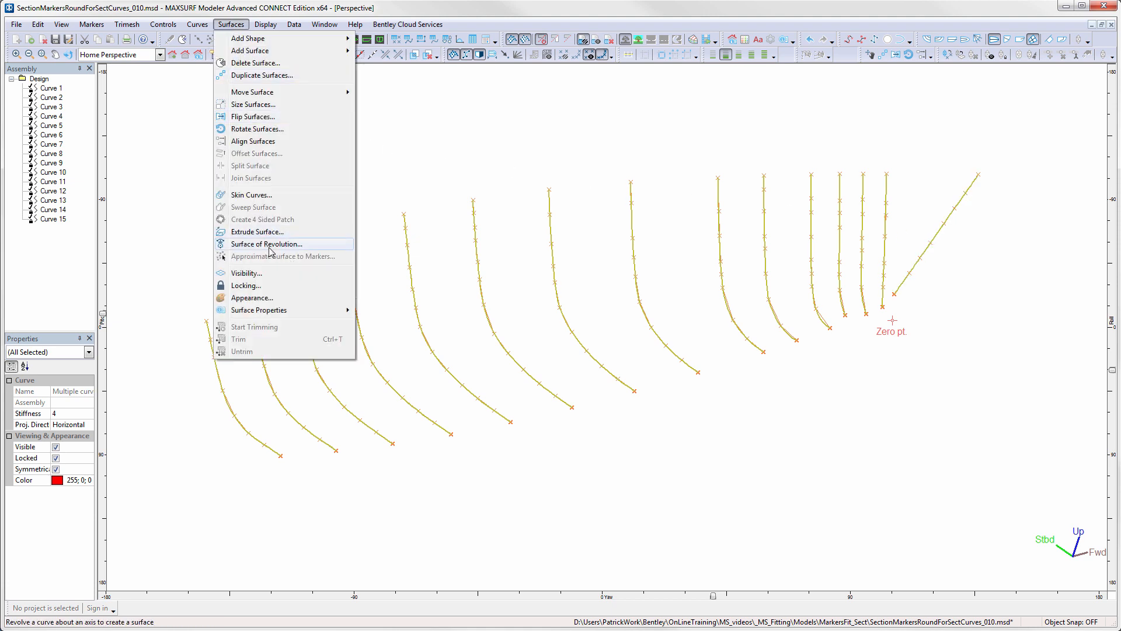
click(248, 196)
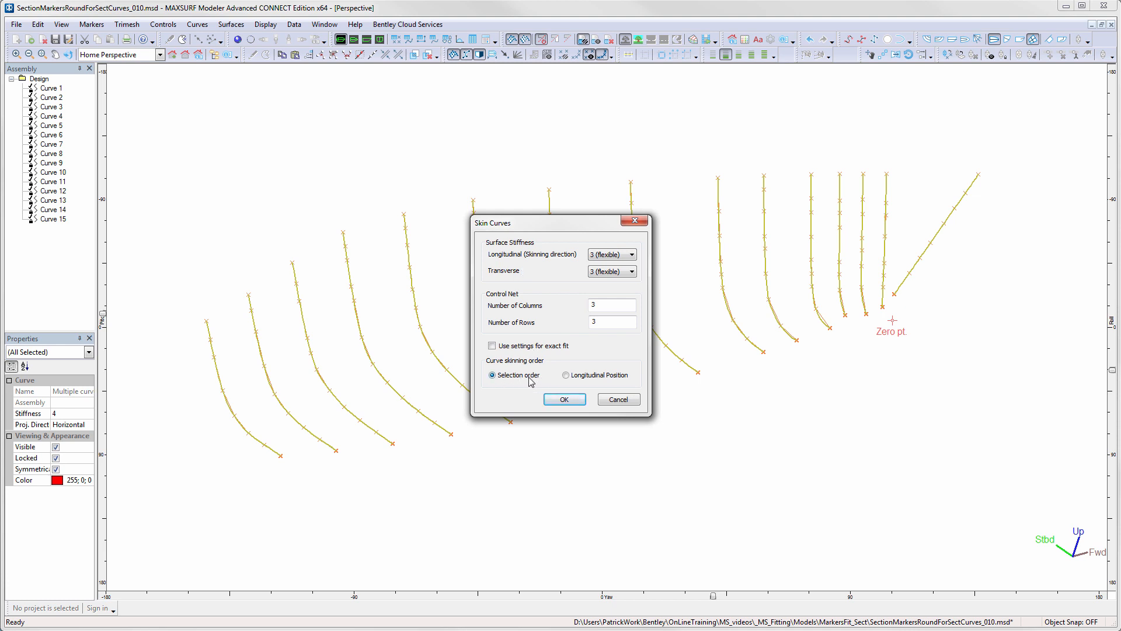
click(631, 255)
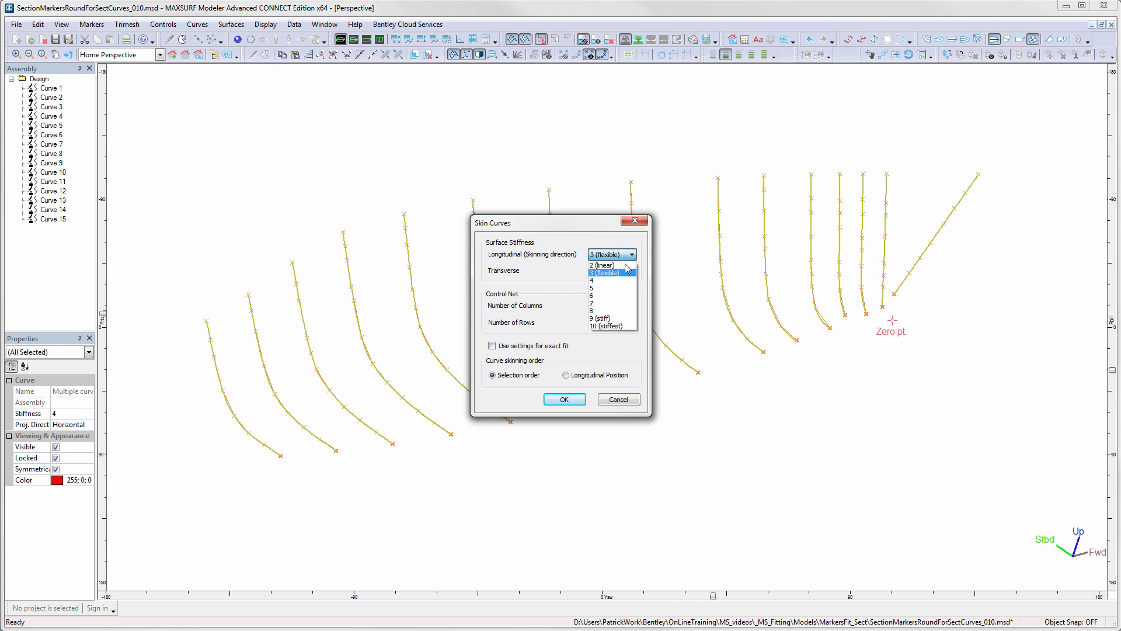
click(612, 299)
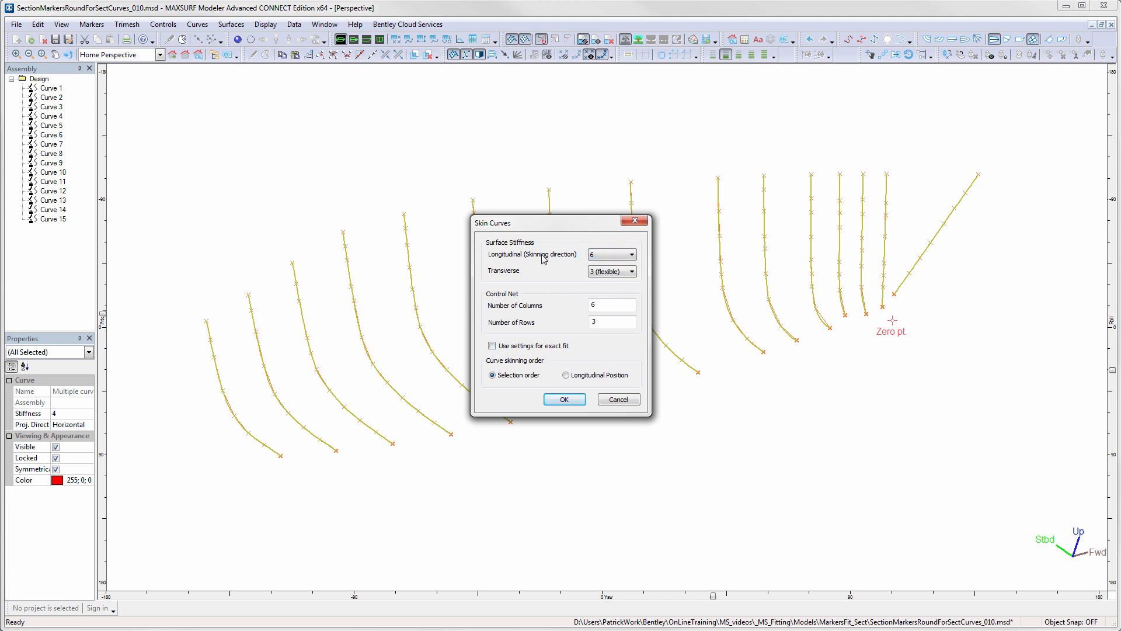
click(631, 272)
click(613, 305)
click(564, 400)
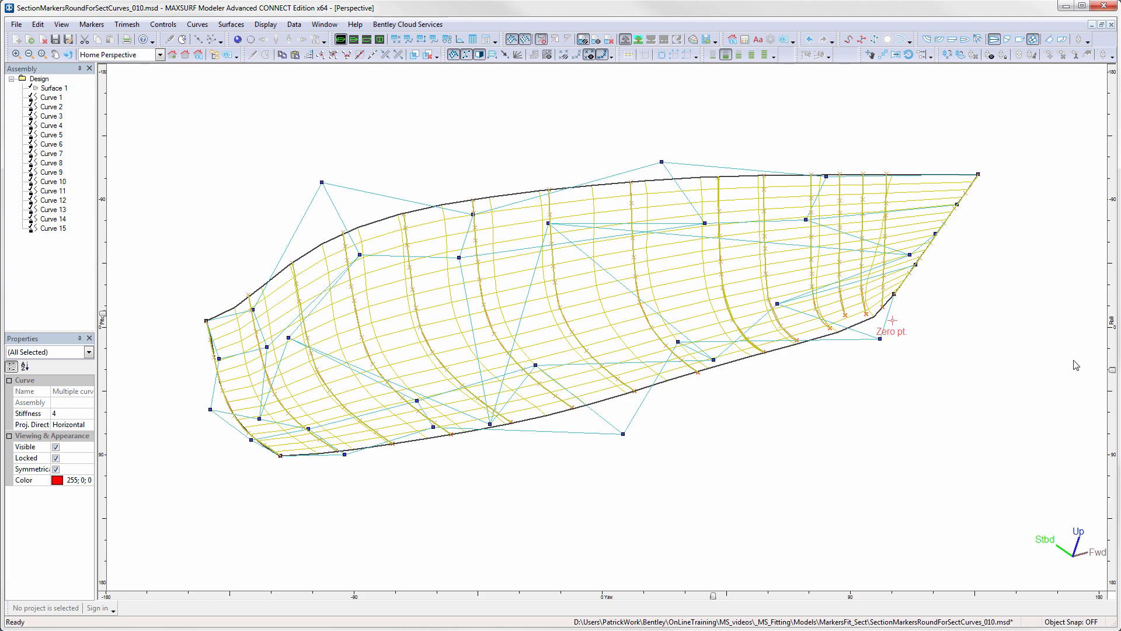
- Delete the skinned surface Surface 1 from the design
drag(1113, 372, 1071, 382)
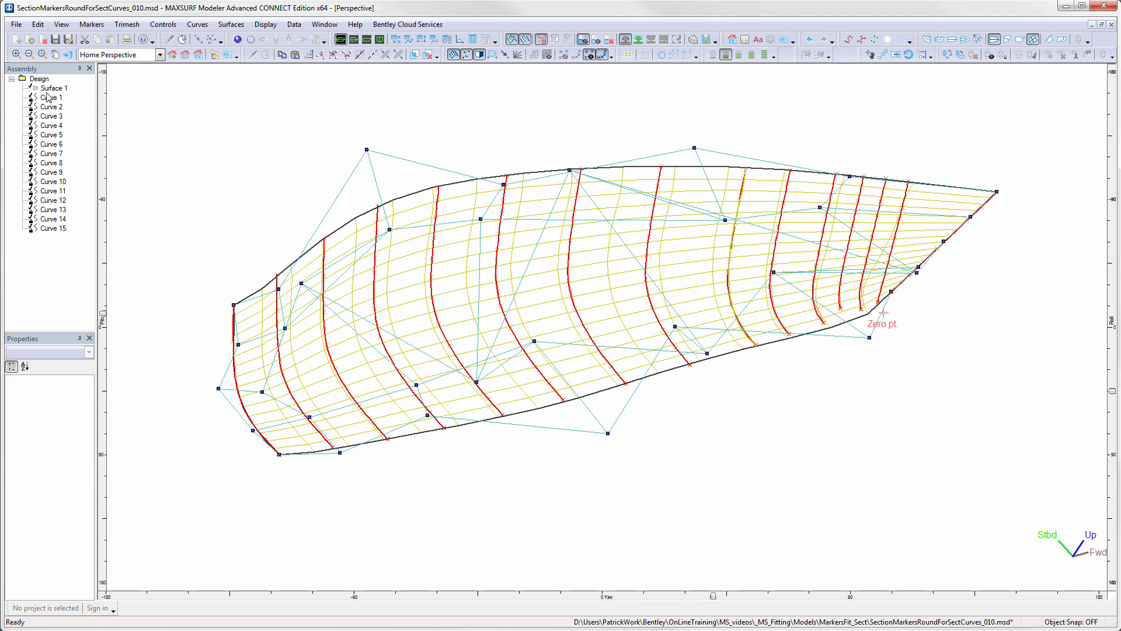
right_click(48, 88)
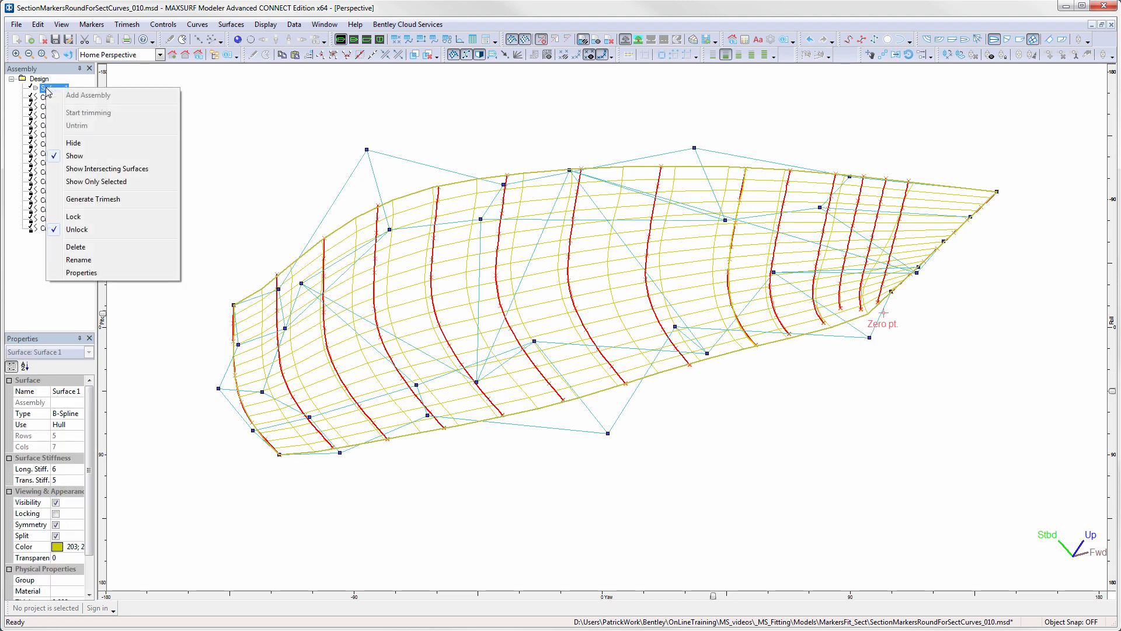
click(88, 246)
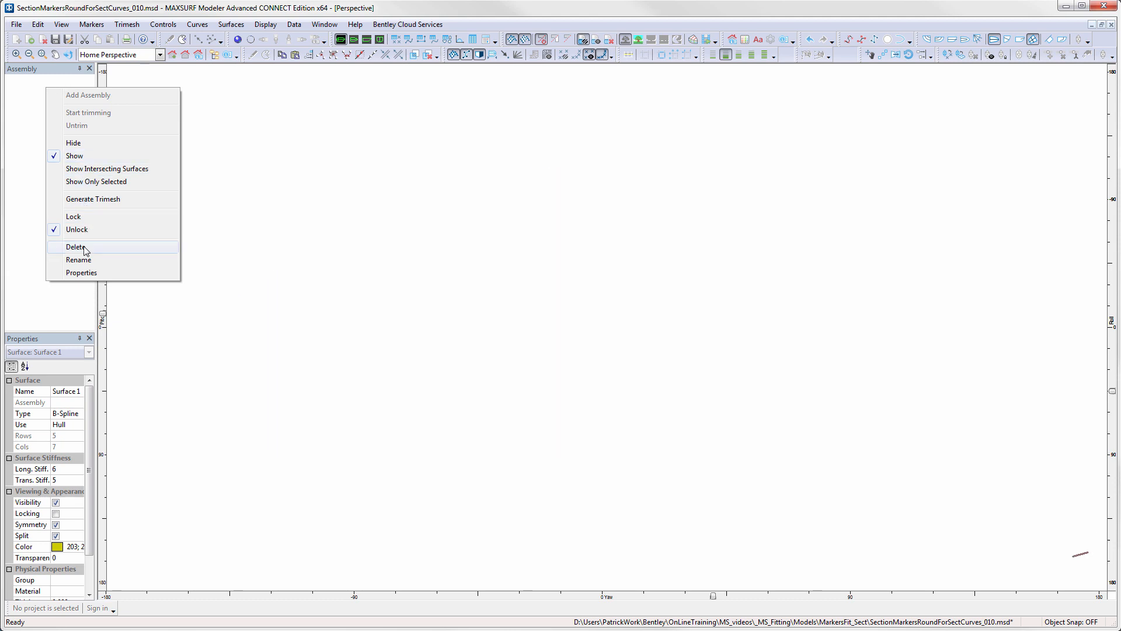
- Select all section curves together and skin them using the exact fit settings, ordered by longitudinal position
drag(163, 95, 1055, 477)
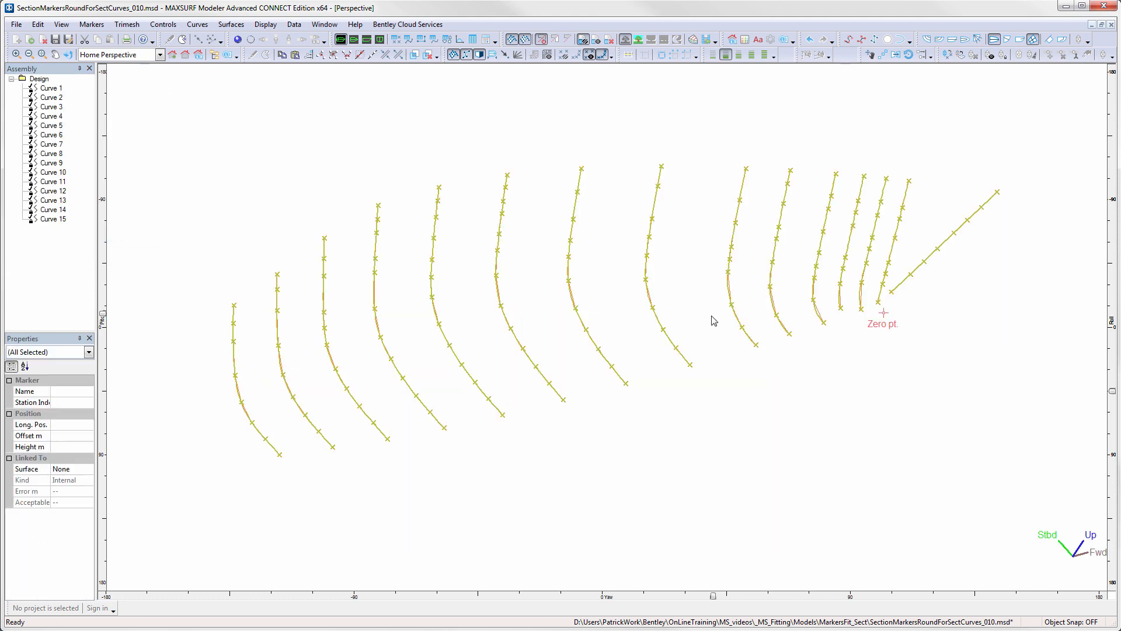
click(231, 24)
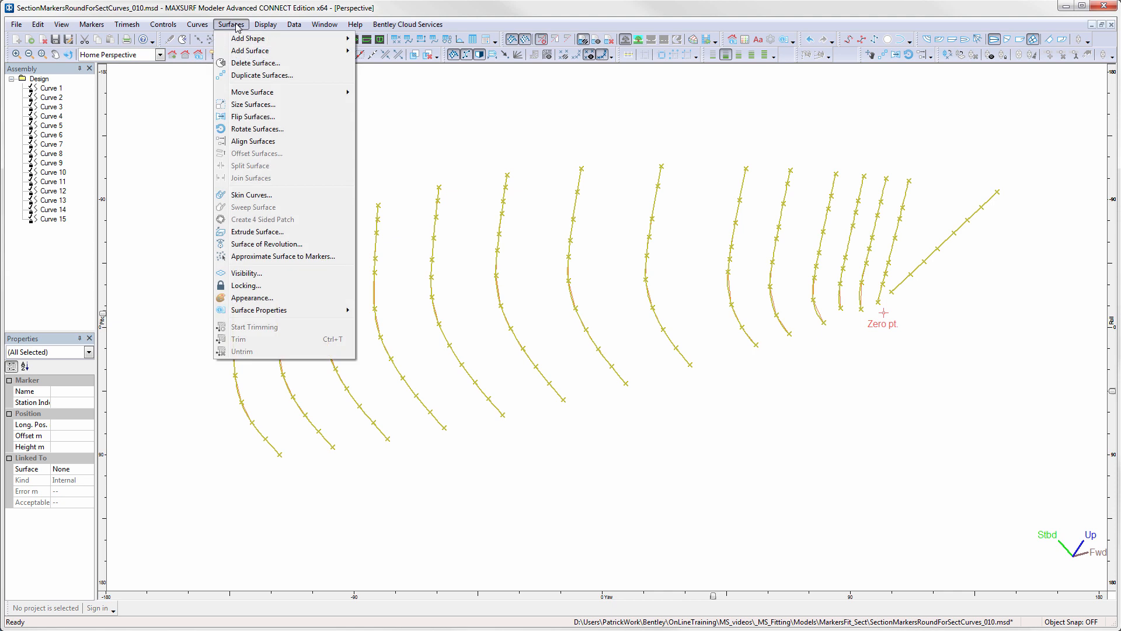
click(249, 195)
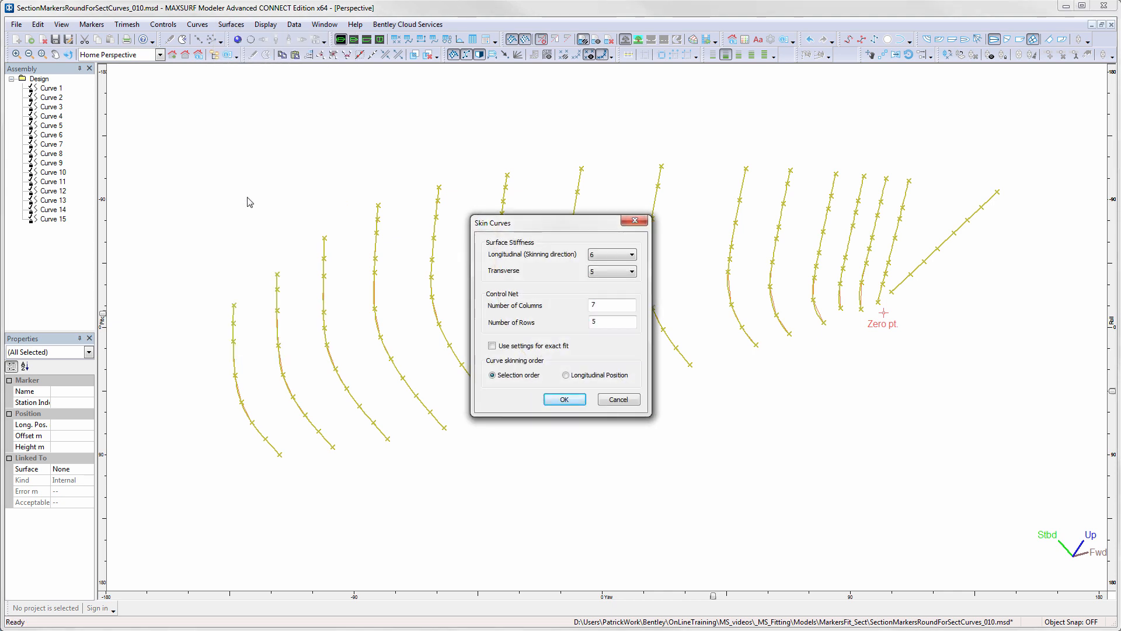
click(492, 345)
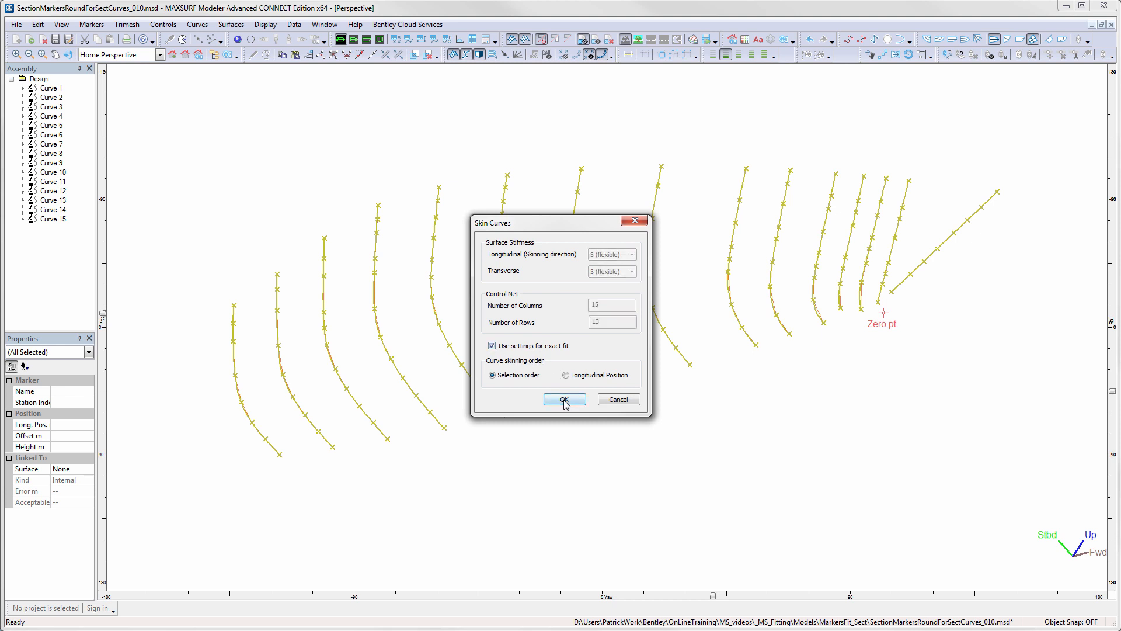
click(572, 377)
click(564, 400)
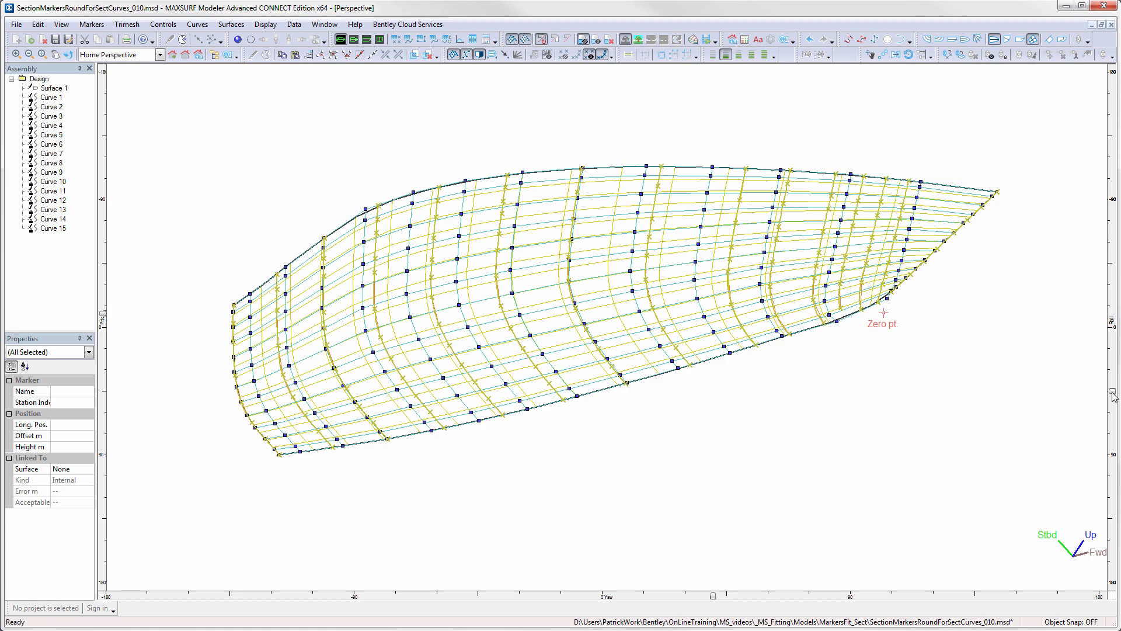
- Examine the exact-fit skinned surface and its control net from several perspective angles
mouse_move(1112, 393)
mouse_down()
mouse_move(1110, 425)
mouse_move(1099, 389)
mouse_up()
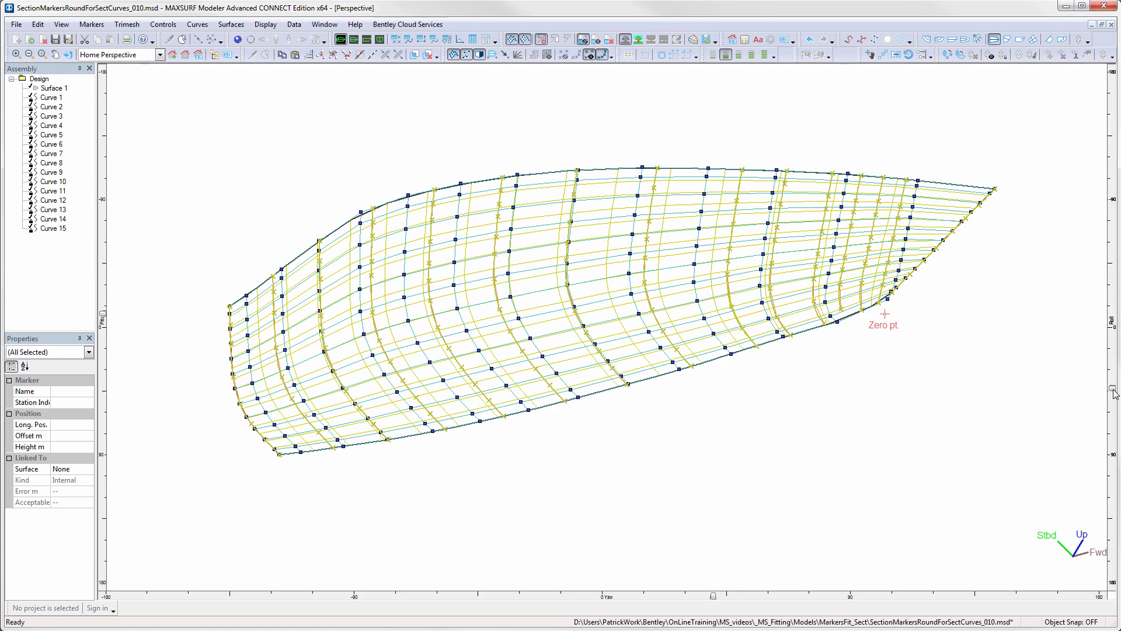
drag(1113, 389, 1113, 432)
mouse_move(1112, 442)
mouse_down()
mouse_move(1109, 389)
mouse_move(1096, 375)
mouse_up()
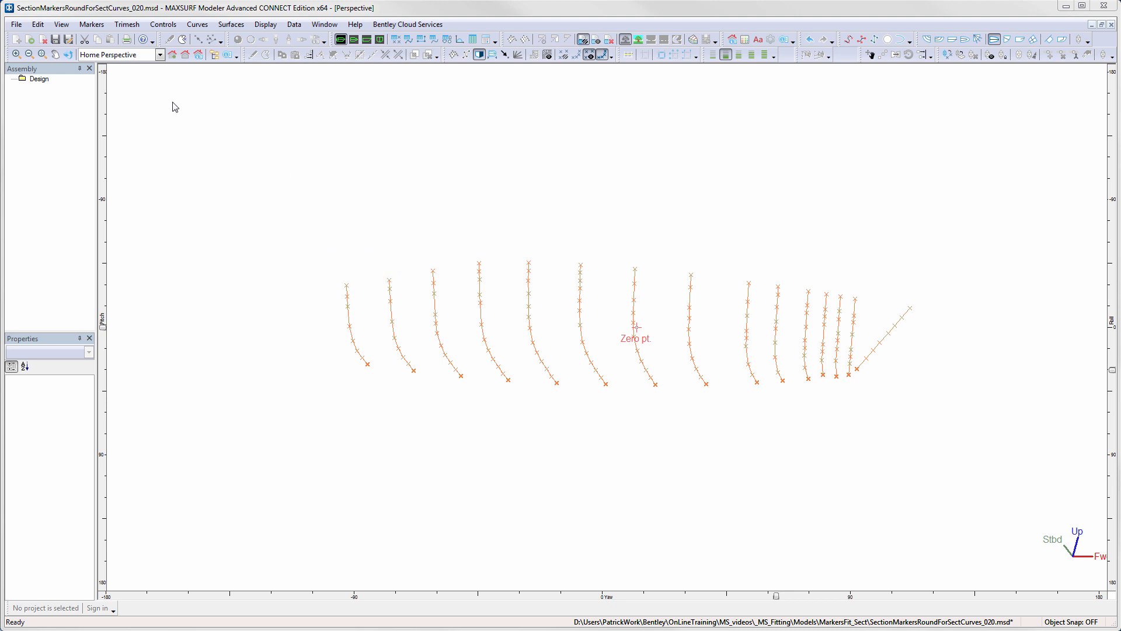
- Generate a surface through the ordered section markers with a transverse stiffness of 4, and dismiss the fitting error report
click(92, 25)
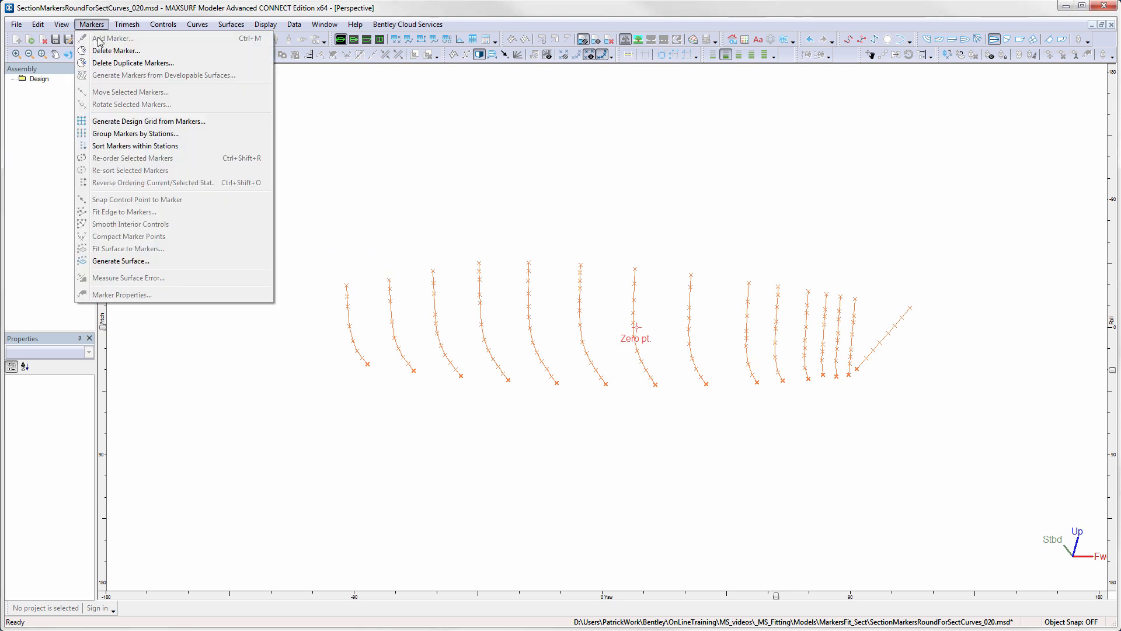
click(137, 264)
mouse_move(599, 237)
mouse_down()
mouse_move(756, 346)
mouse_move(956, 406)
mouse_move(972, 400)
mouse_up()
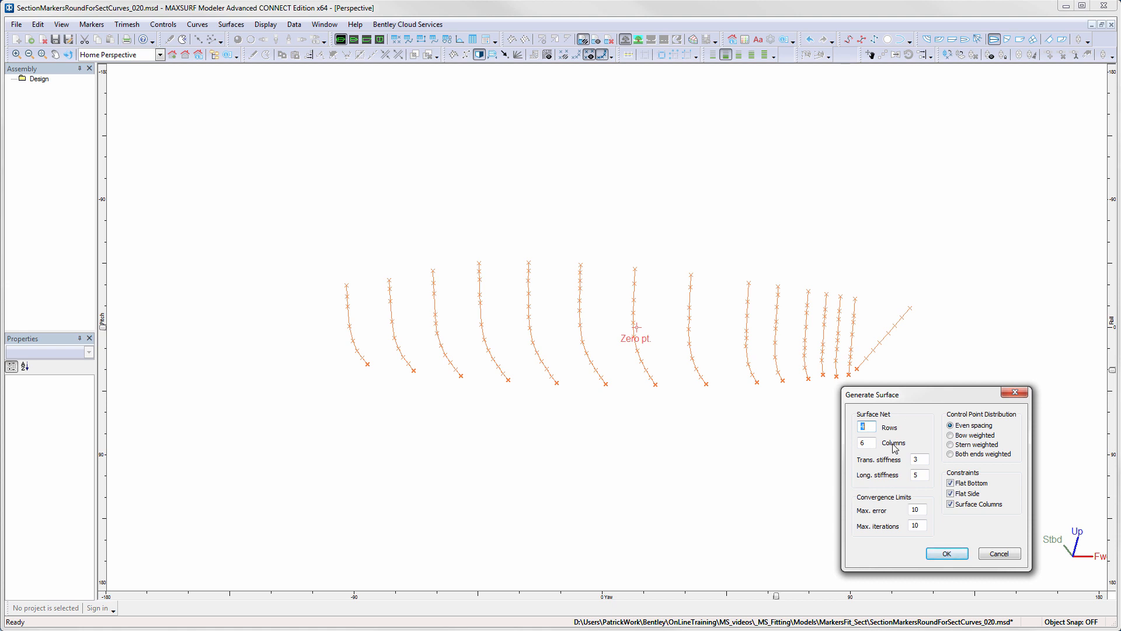
key(Tab)
double_click(857, 427)
double_click(916, 459)
text(4)
key(Tab)
click(921, 510)
click(918, 525)
click(947, 553)
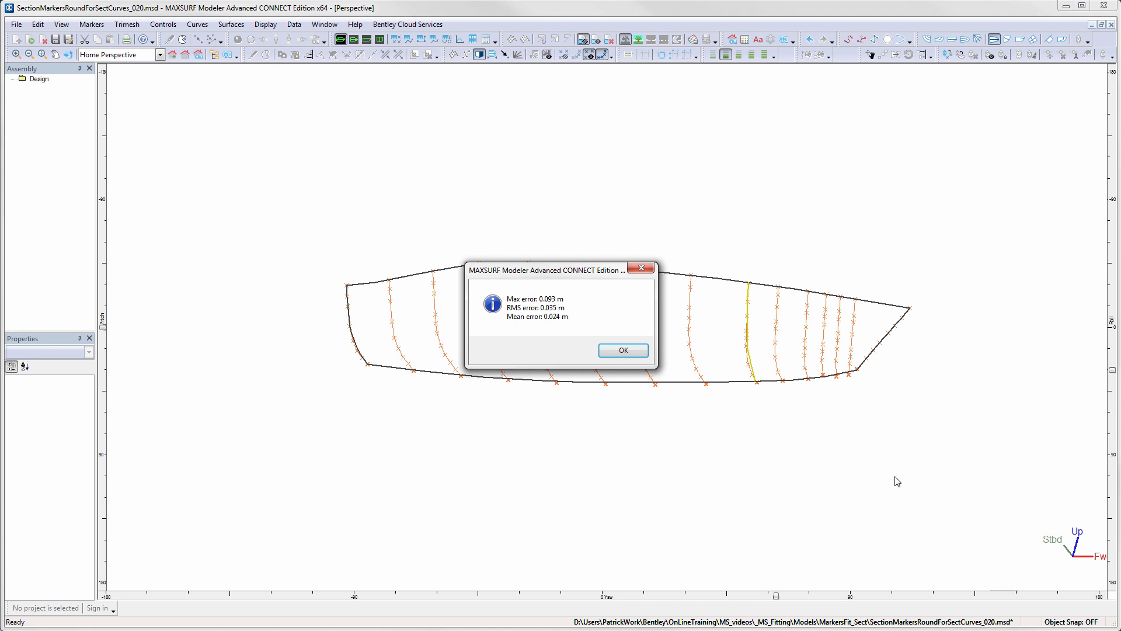
drag(600, 270, 682, 419)
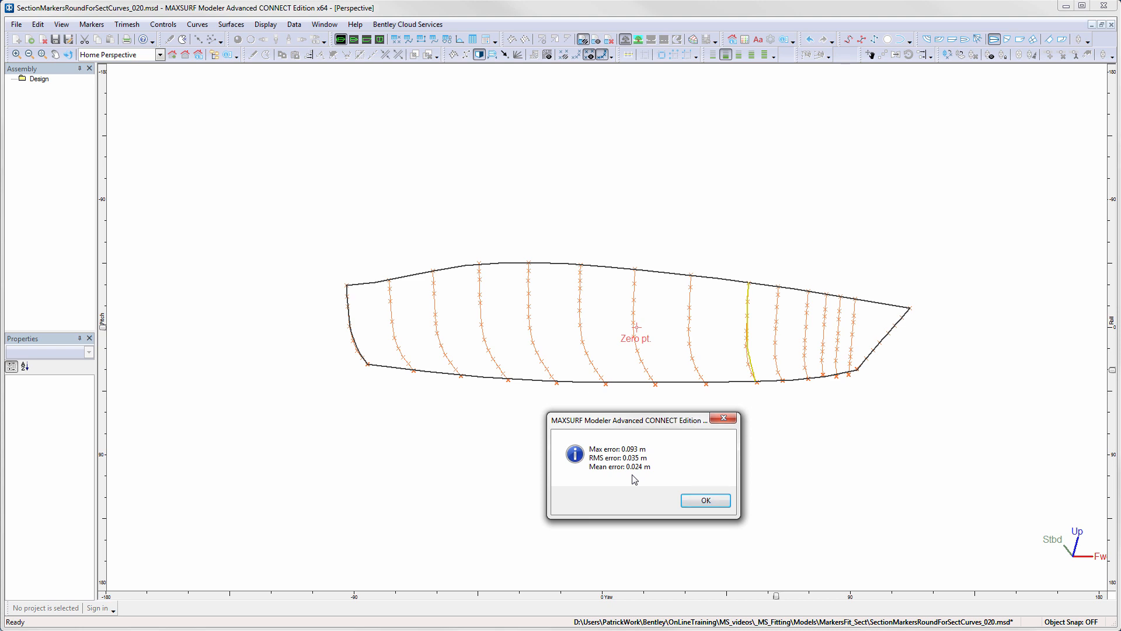
click(706, 501)
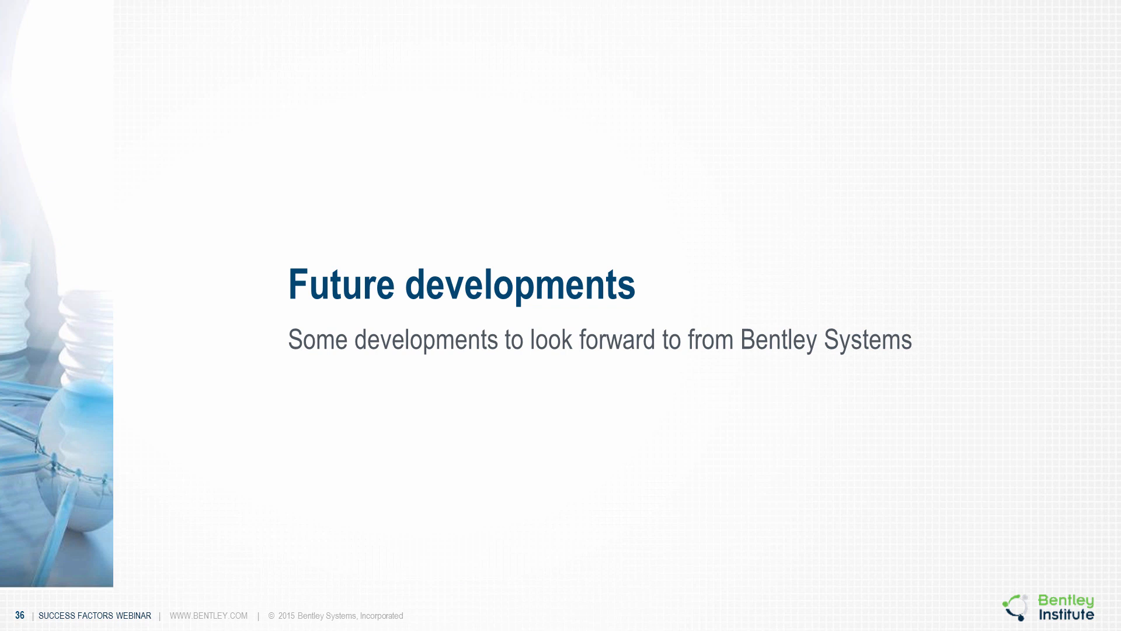
key(Right)
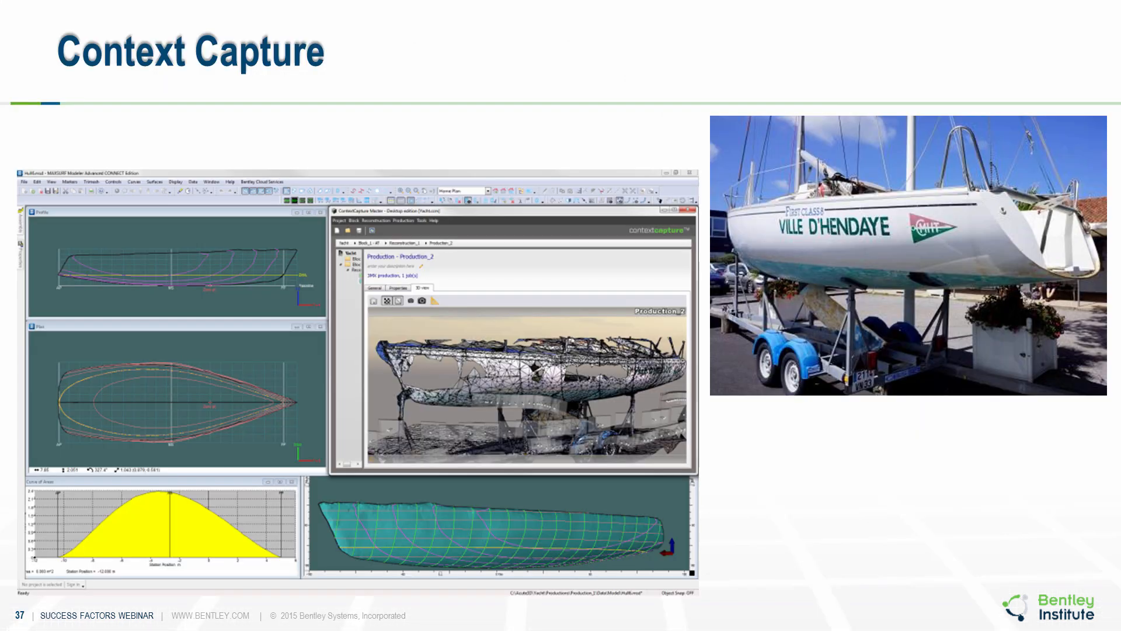